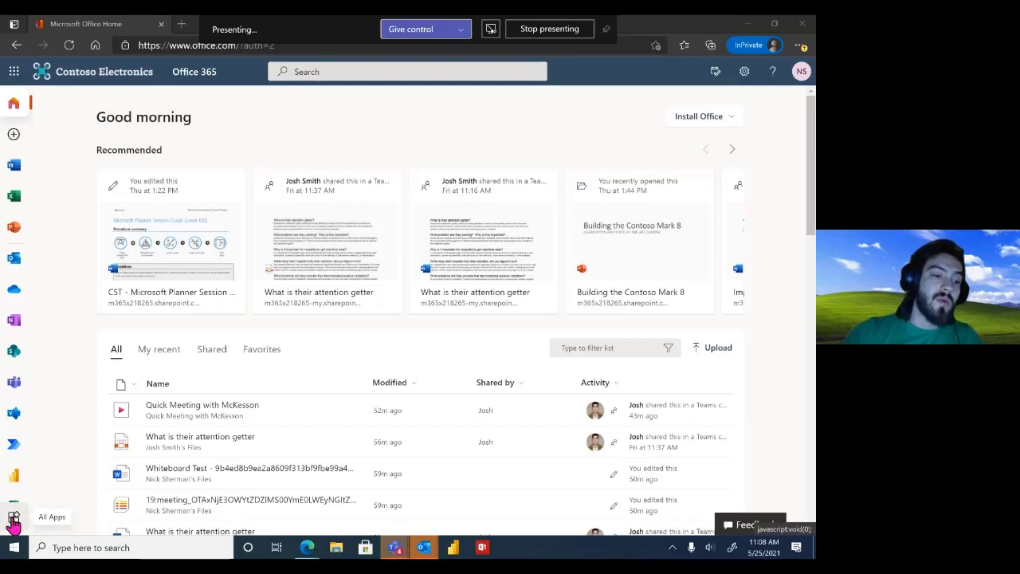
# Show the full Office 365 app list and glance at Outlook's taskbar preview and recent items
pyautogui.click(14, 519)
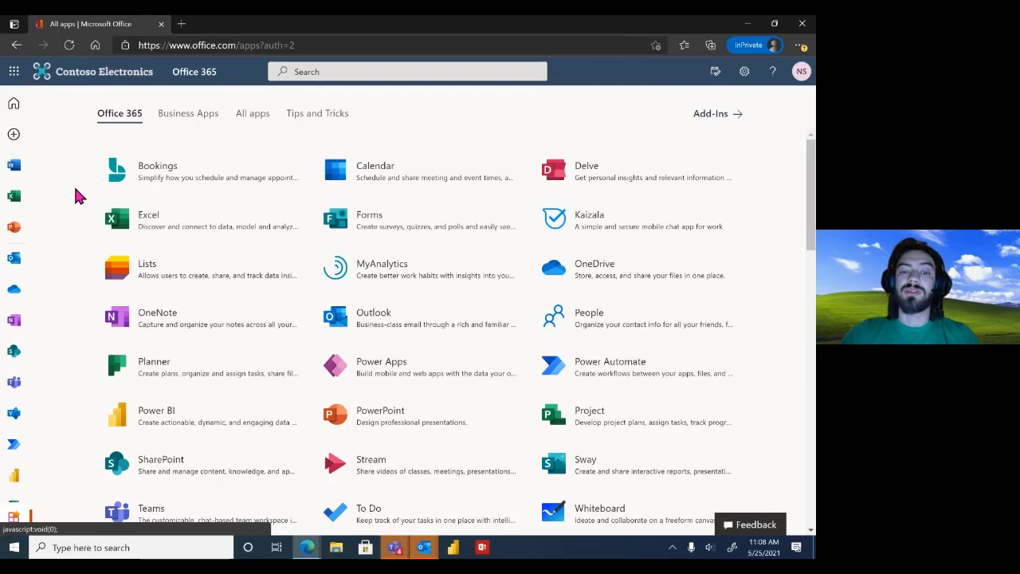
pyautogui.click(426, 550)
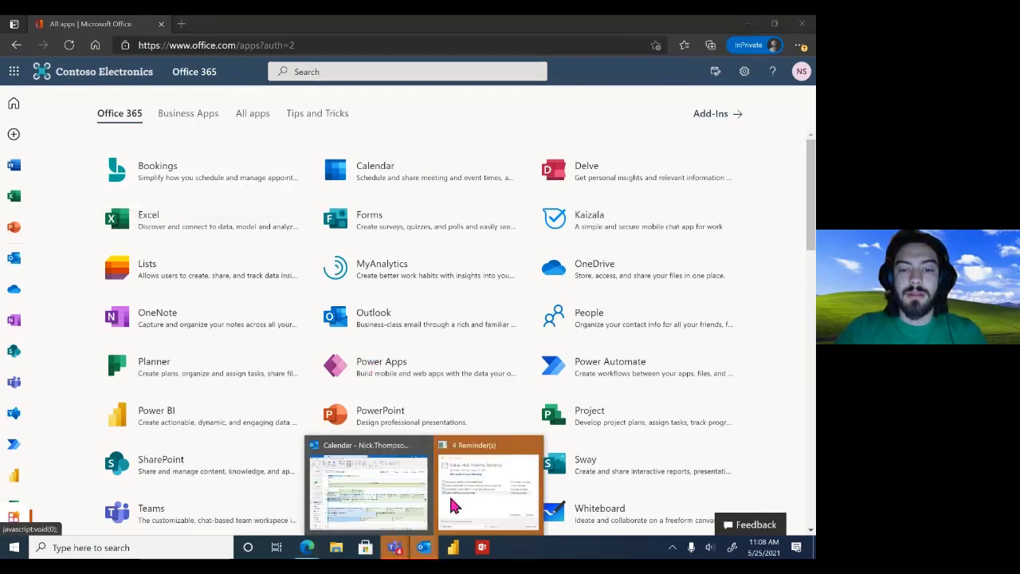
pyautogui.moveTo(423, 448)
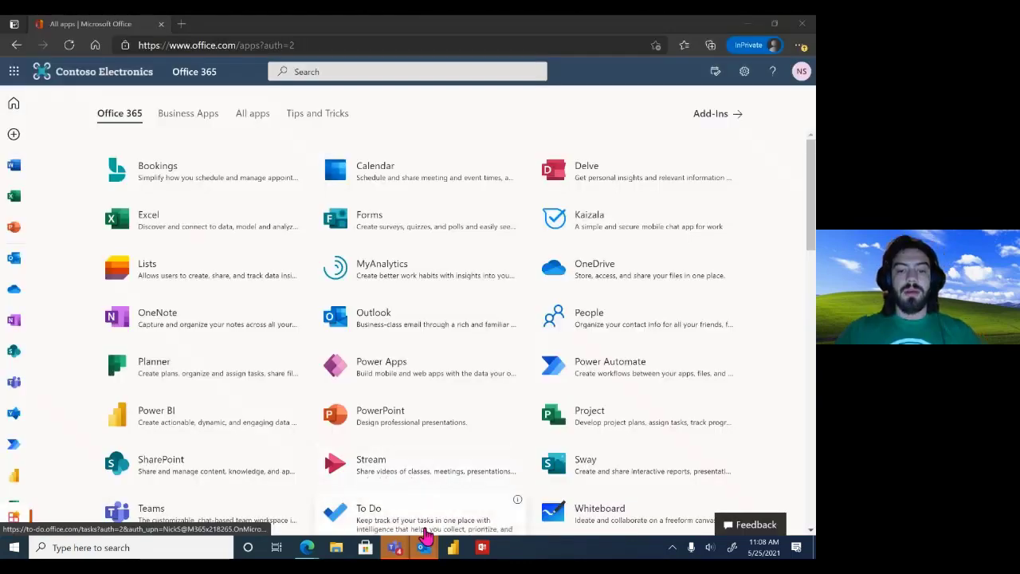
pyautogui.rightClick(425, 546)
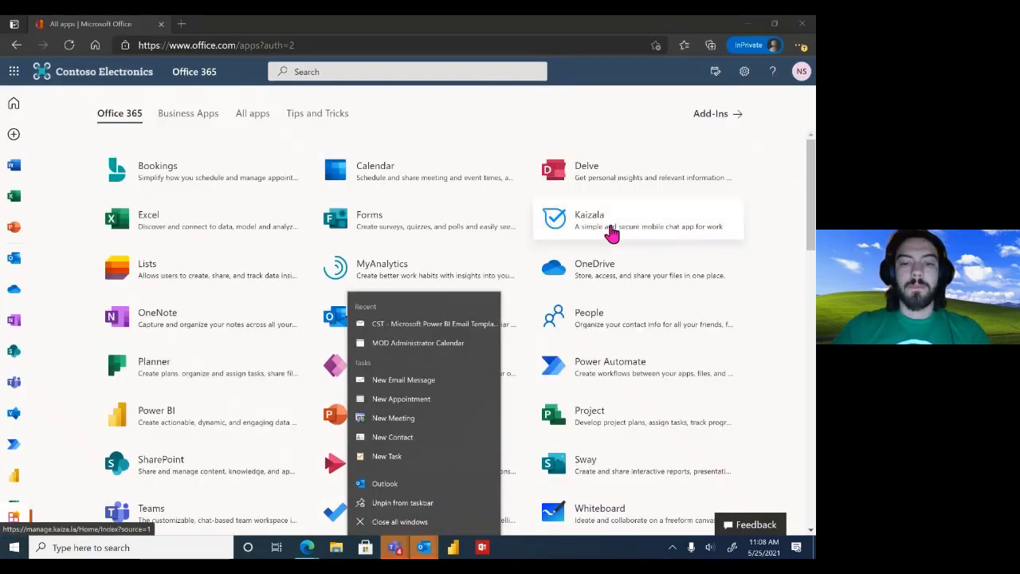
pyautogui.scroll(-1, 611, 233)
pyautogui.press('Escape')
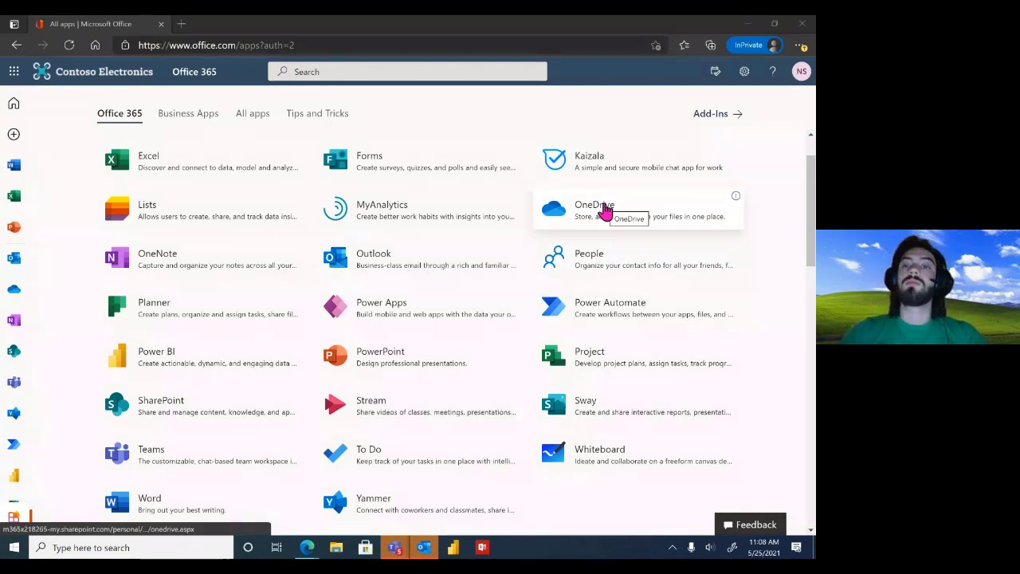
# Open OneDrive from the app list and check the All files search-scope choices
pyautogui.click(604, 206)
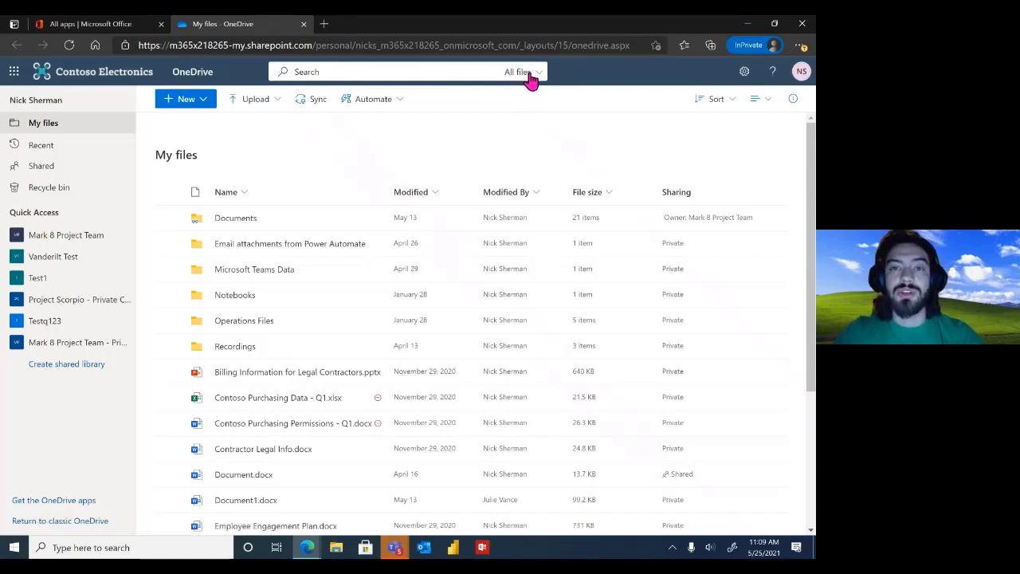
pyautogui.click(531, 80)
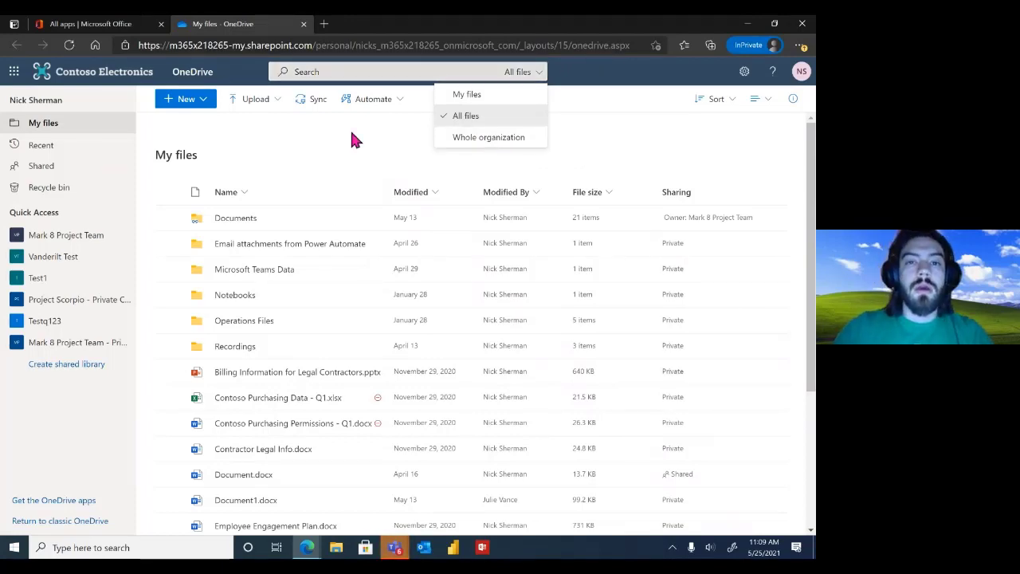
pyautogui.click(398, 140)
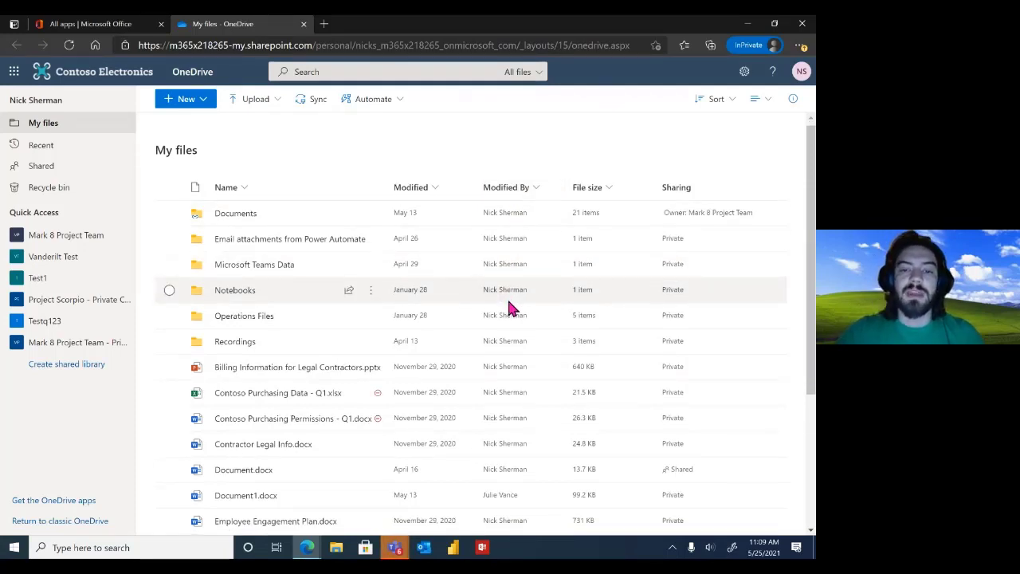
pyautogui.scroll(-2, 511, 307)
pyautogui.scroll(-1, 511, 307)
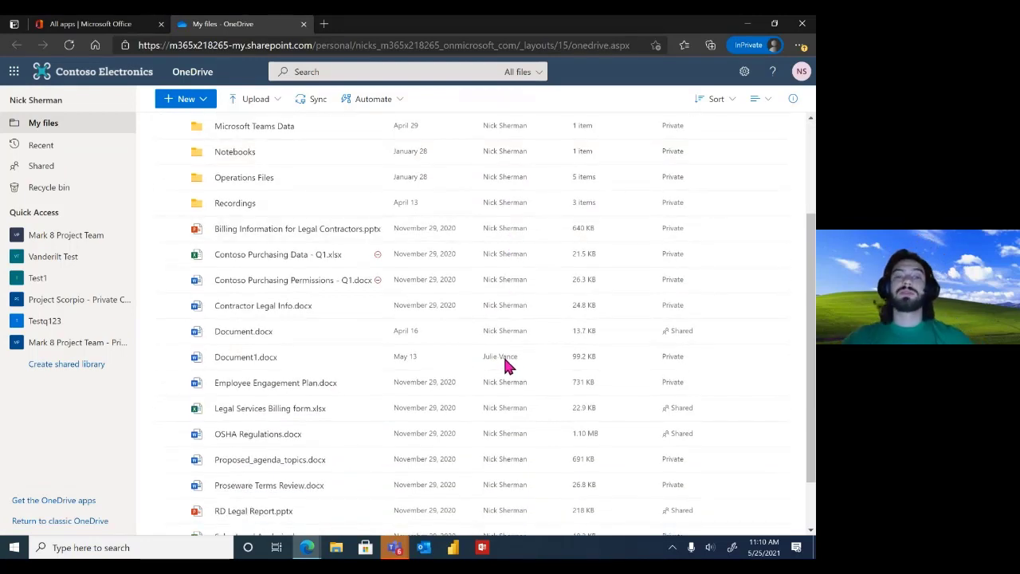
pyautogui.moveTo(240, 359)
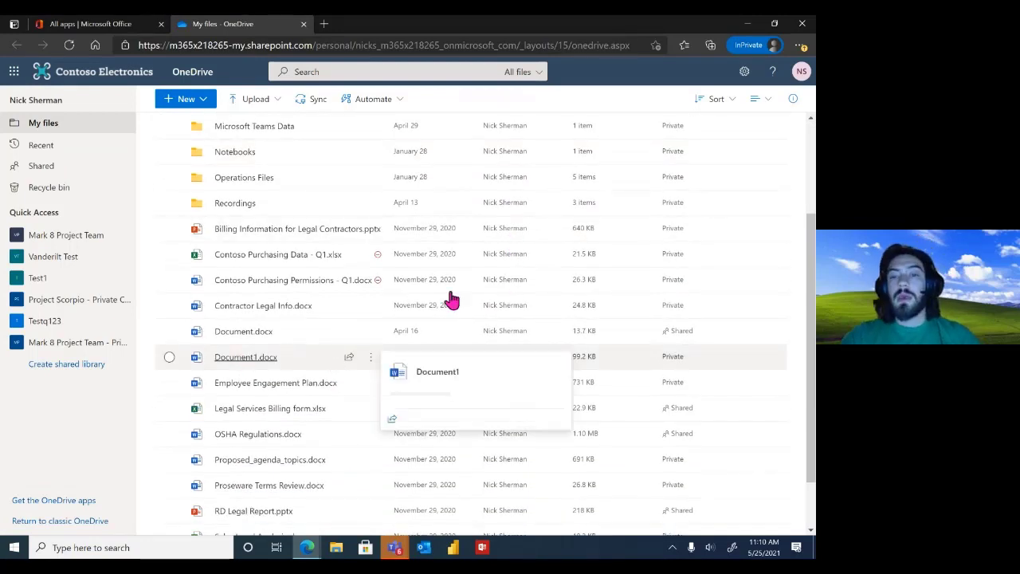
pyautogui.scroll(3, 516, 231)
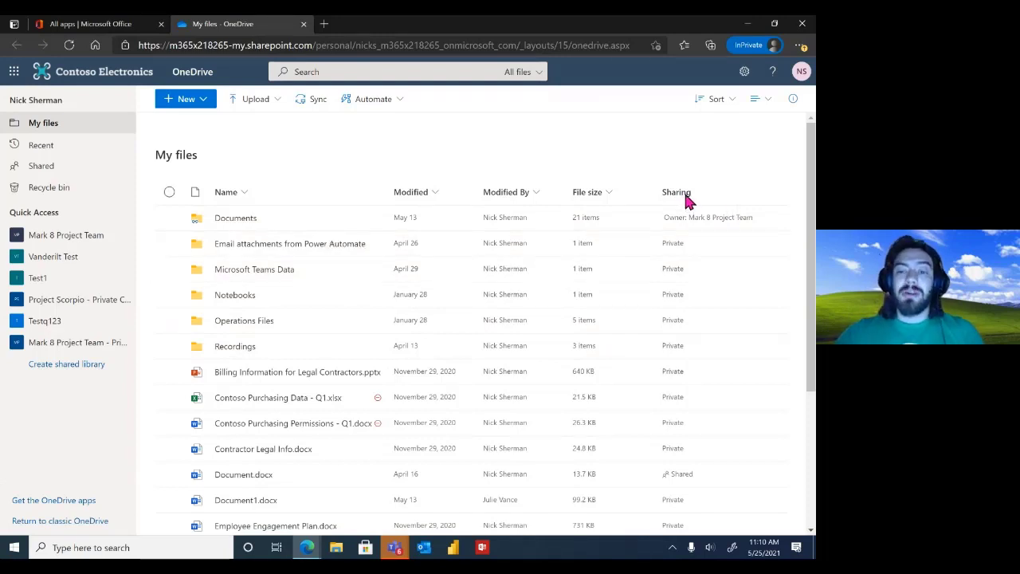
pyautogui.scroll(-1, 687, 200)
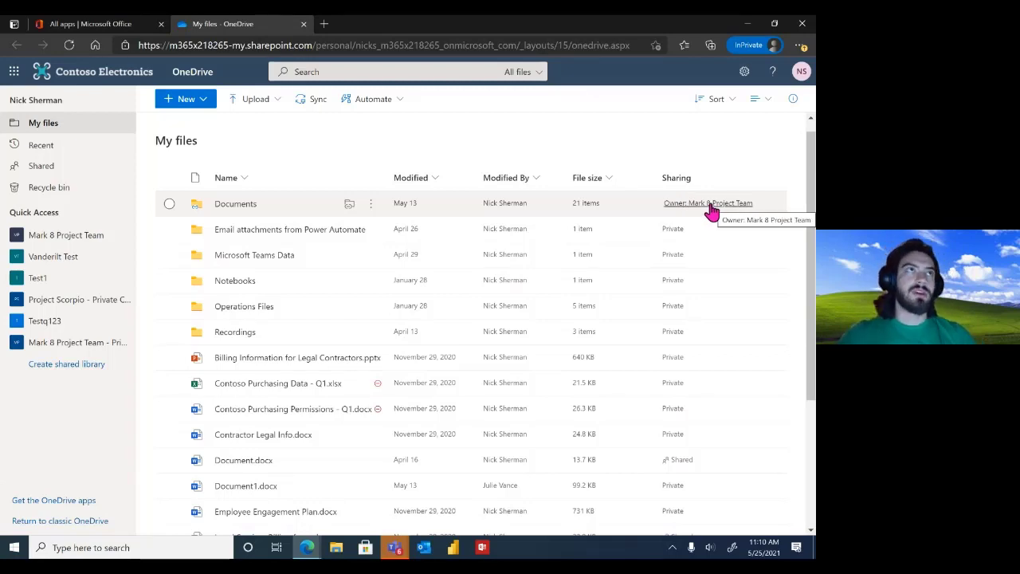
pyautogui.scroll(-2, 707, 239)
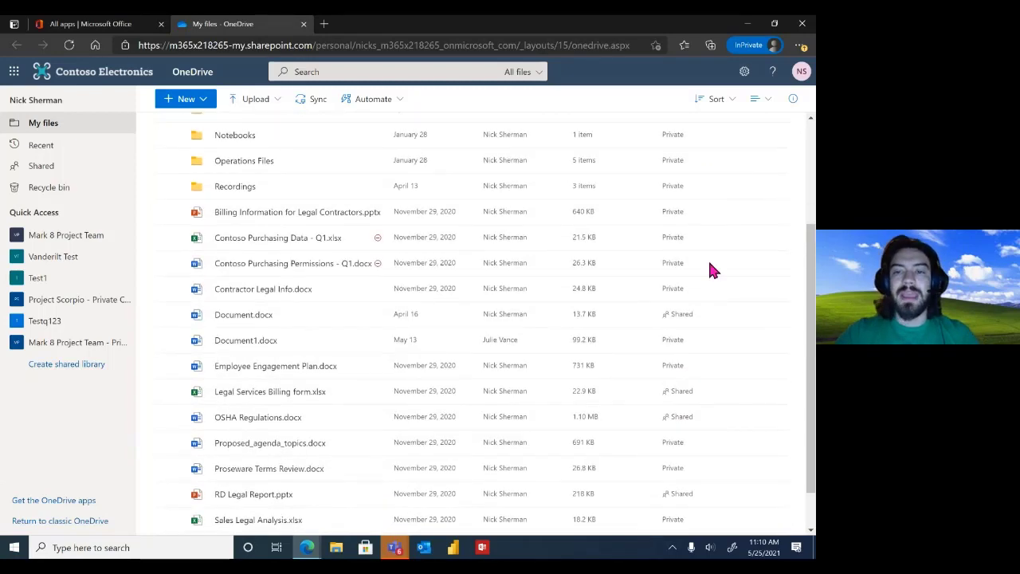
pyautogui.click(676, 320)
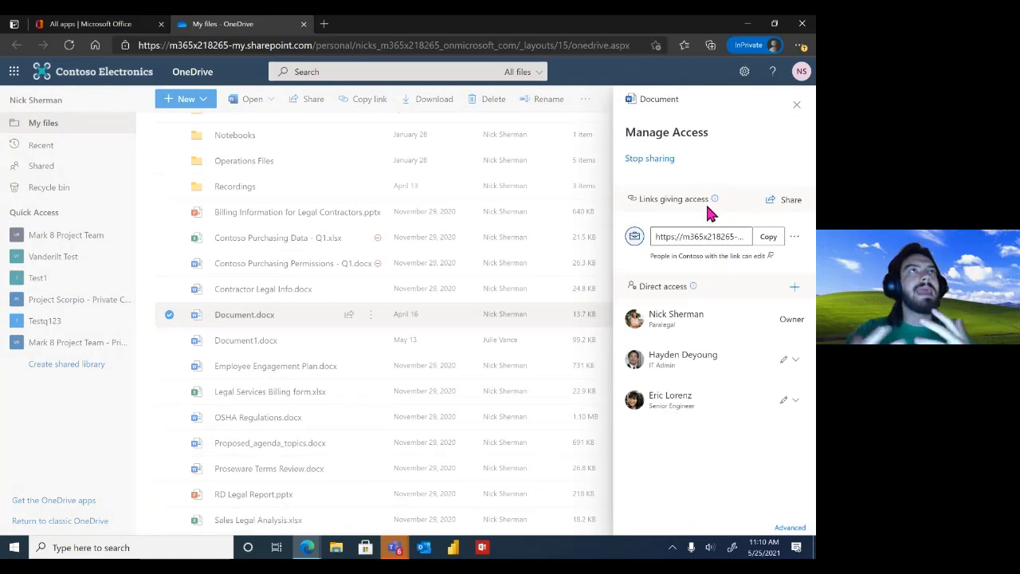
pyautogui.click(797, 109)
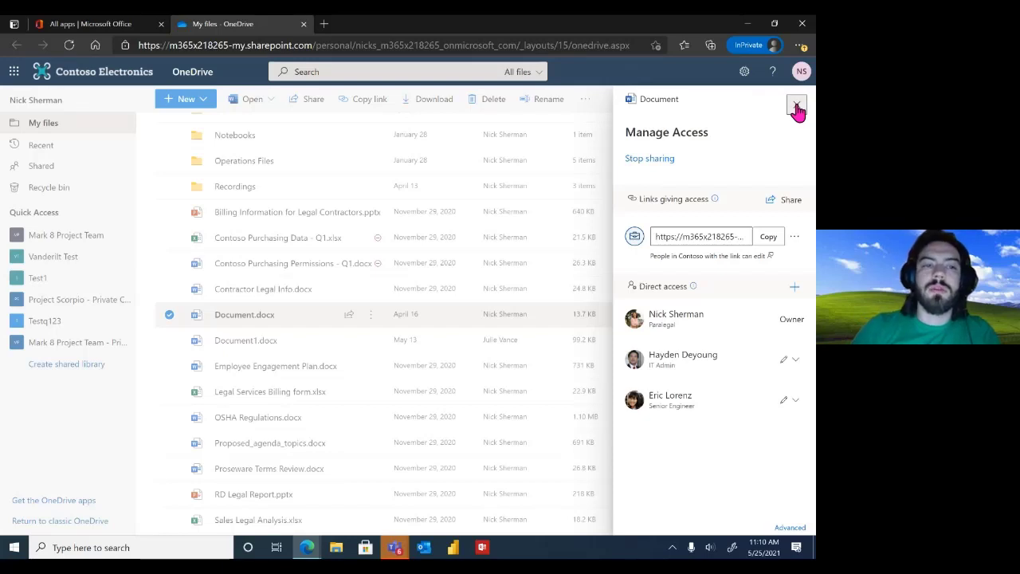
pyautogui.click(149, 163)
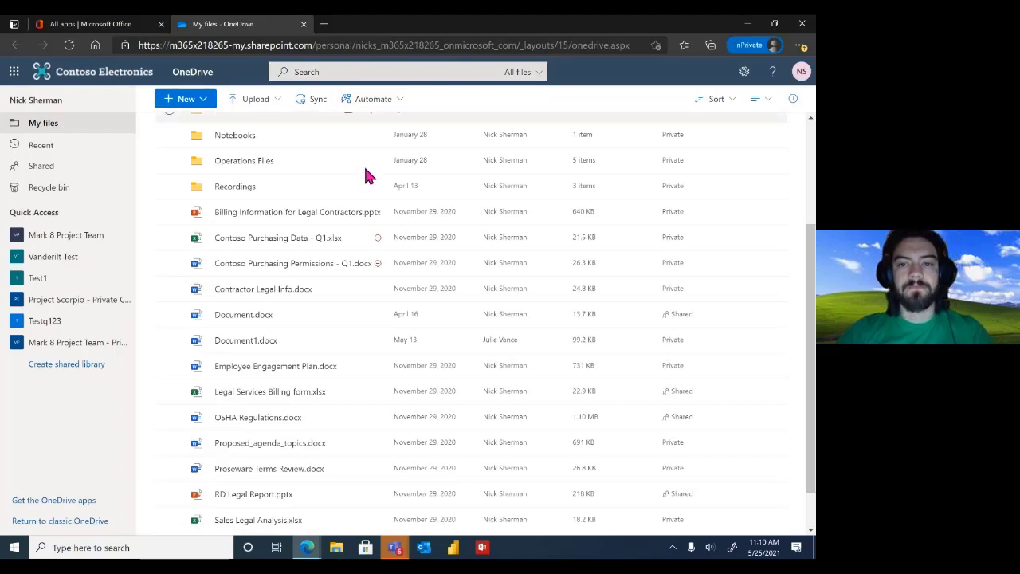
# Create a new blank Word document, Document2.docx, from the New menu
pyautogui.scroll(3, 364, 173)
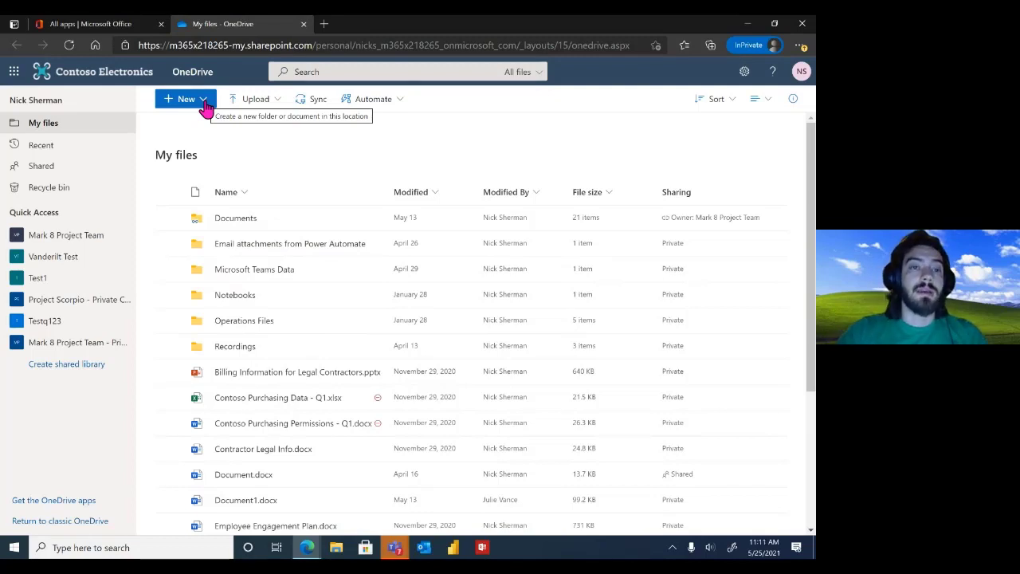
pyautogui.click(204, 100)
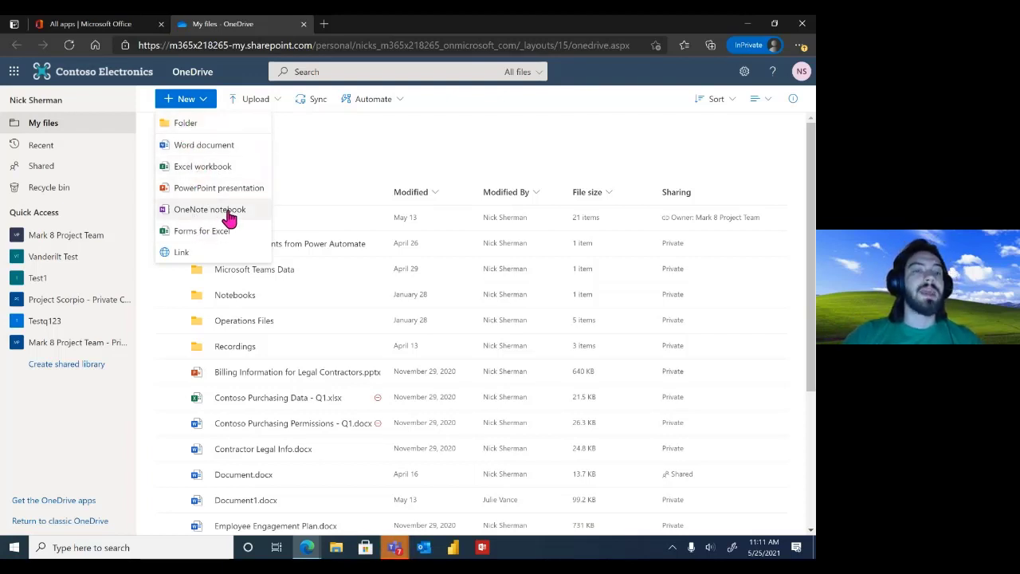
pyautogui.click(224, 154)
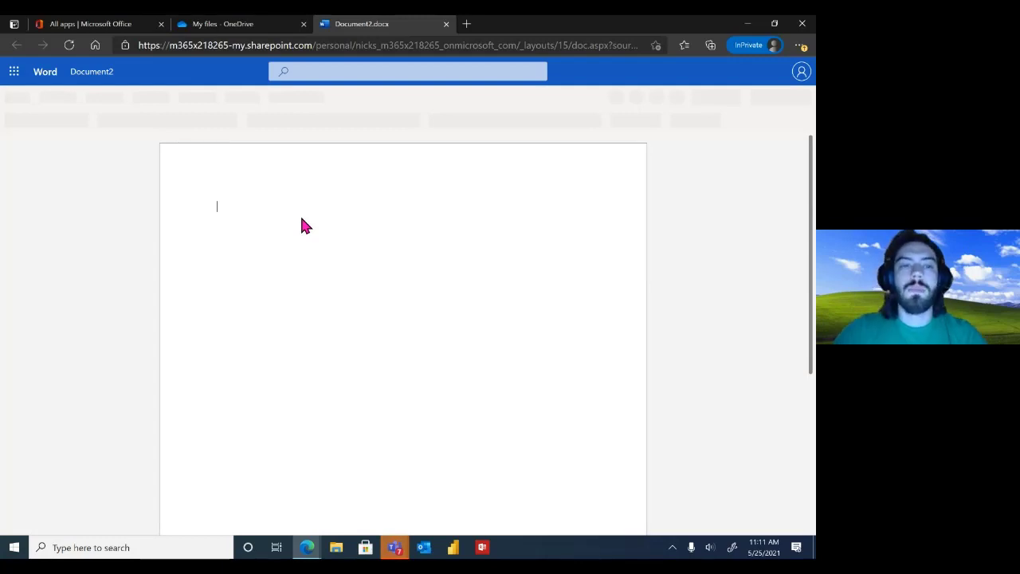
# Return to the My files tab and look over the Upload menu choices
pyautogui.click(251, 27)
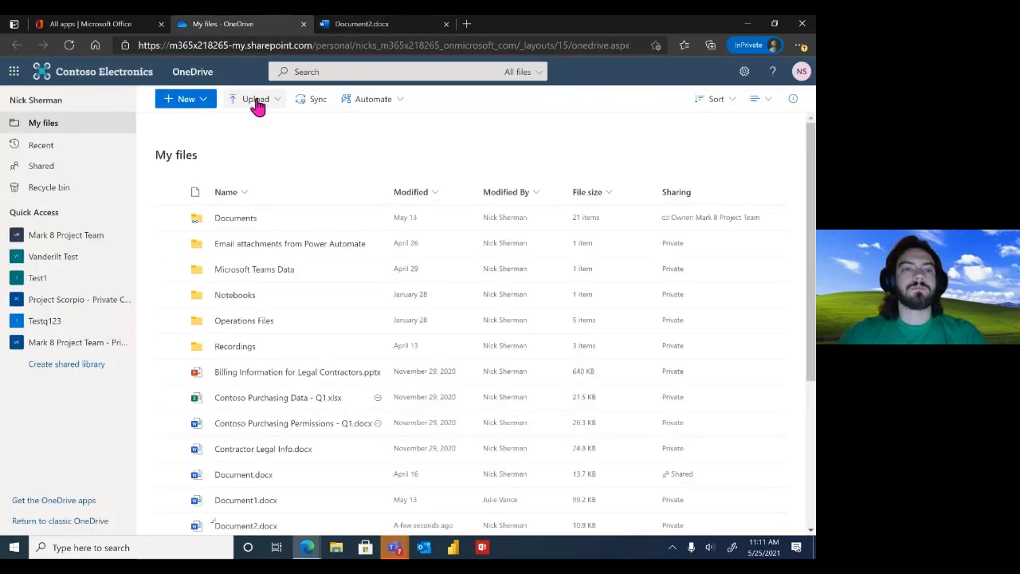
pyautogui.click(263, 104)
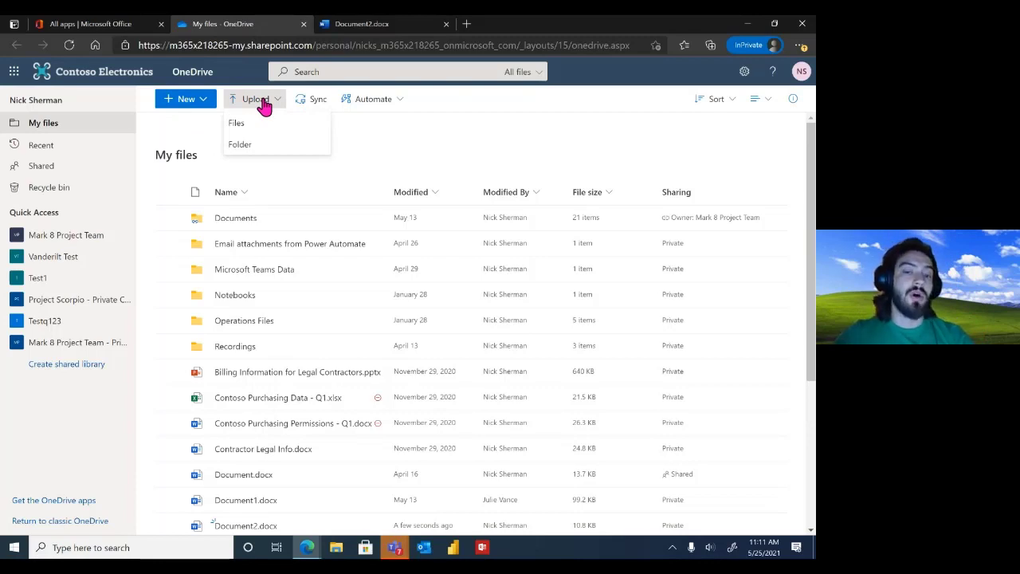
pyautogui.click(398, 151)
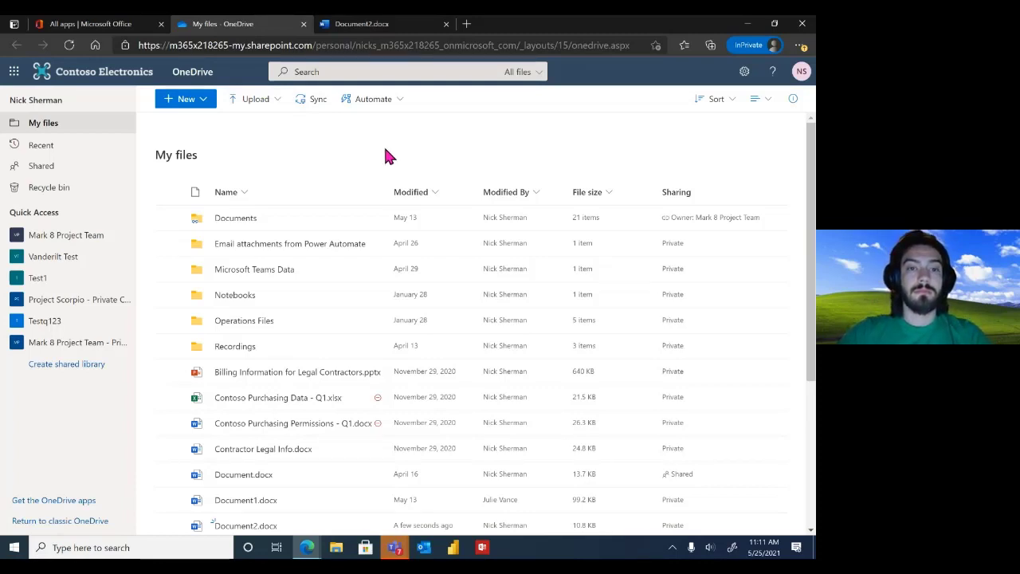
# Look at the browser's Favorites list, then close it
pyautogui.scroll(1, 331, 196)
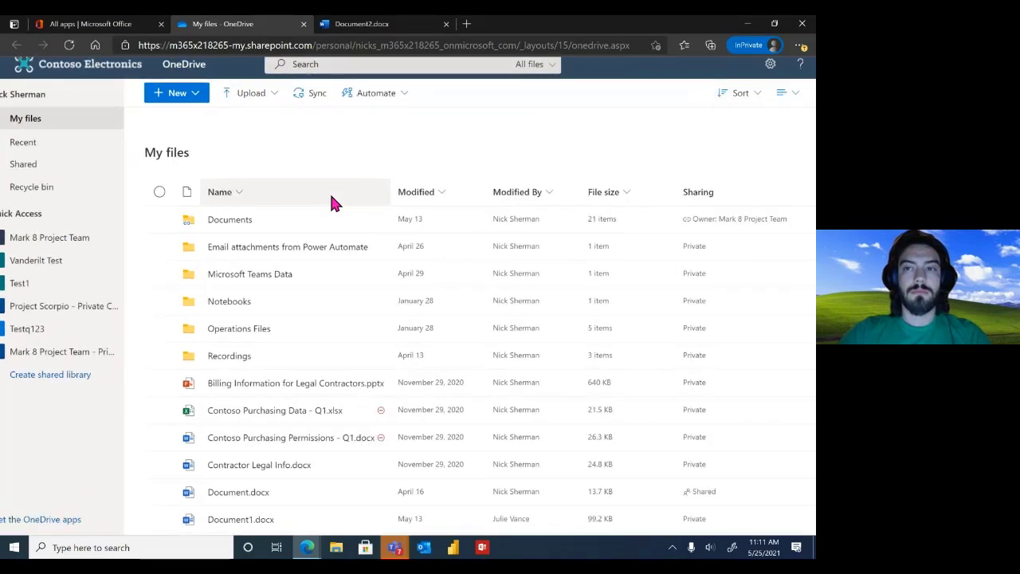
pyautogui.scroll(-1, 331, 196)
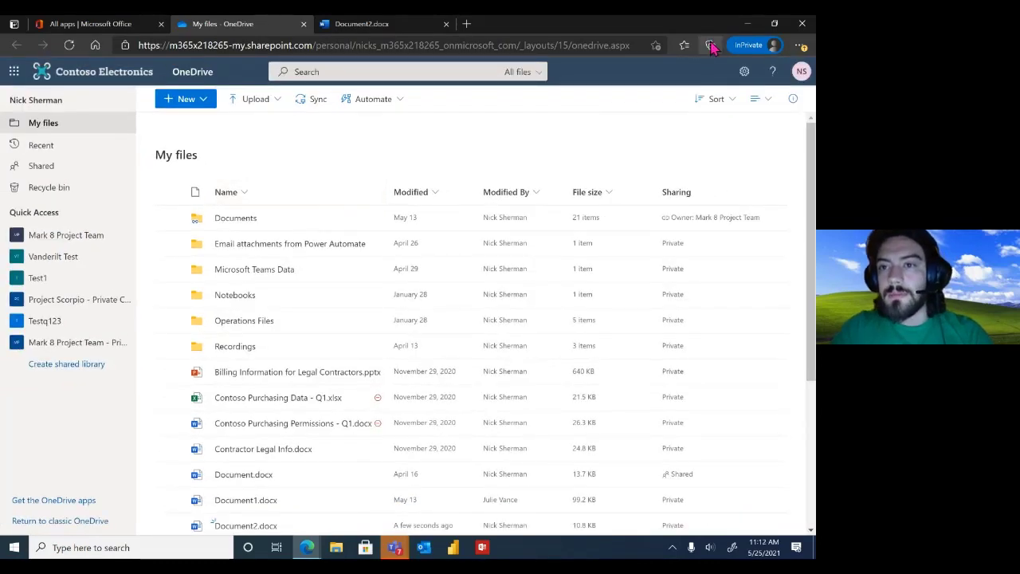
pyautogui.click(685, 48)
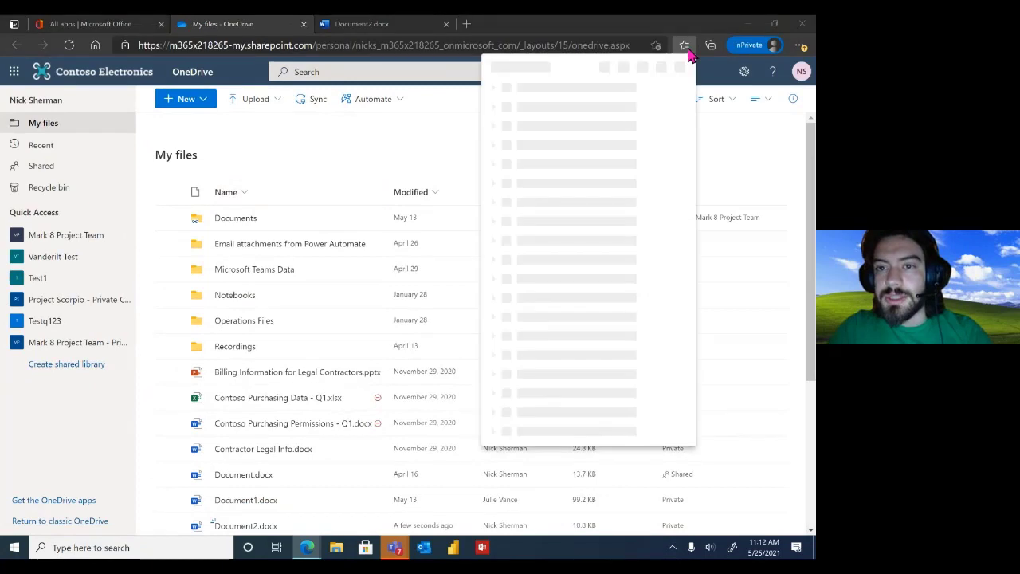
pyautogui.click(801, 47)
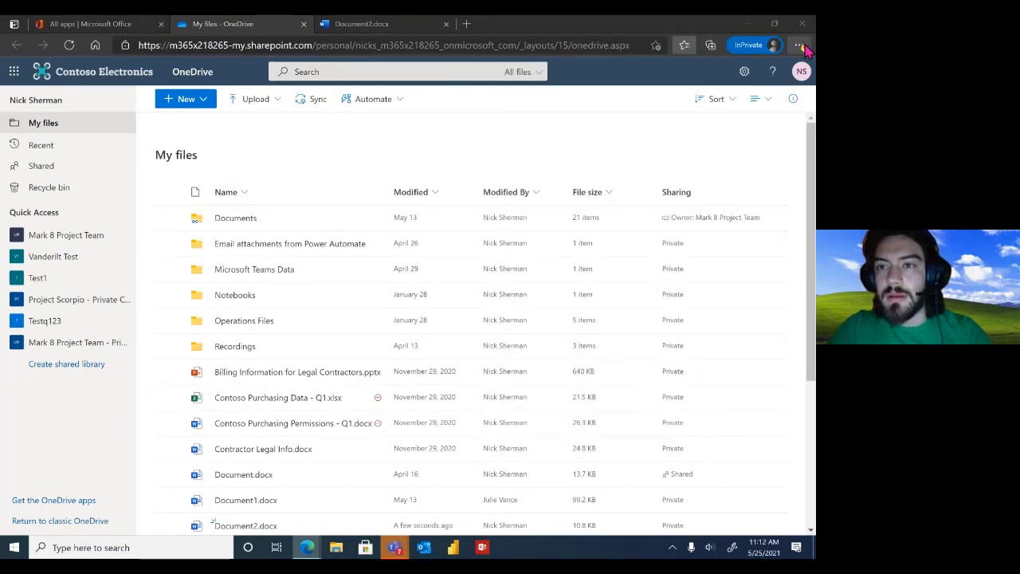
# Switch the browser to full screen and close the Documents activity details pane
pyautogui.click(802, 46)
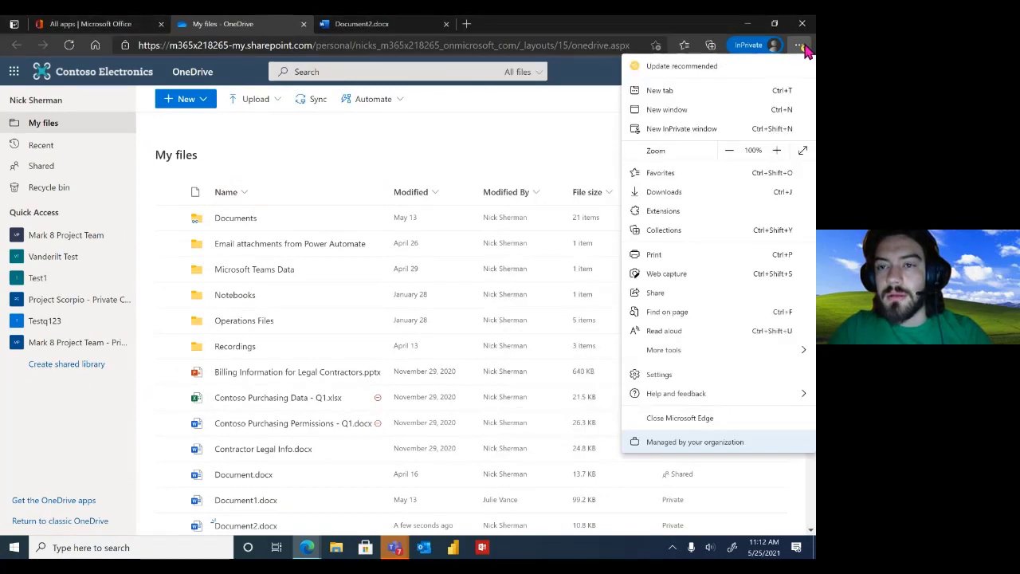
pyautogui.click(803, 151)
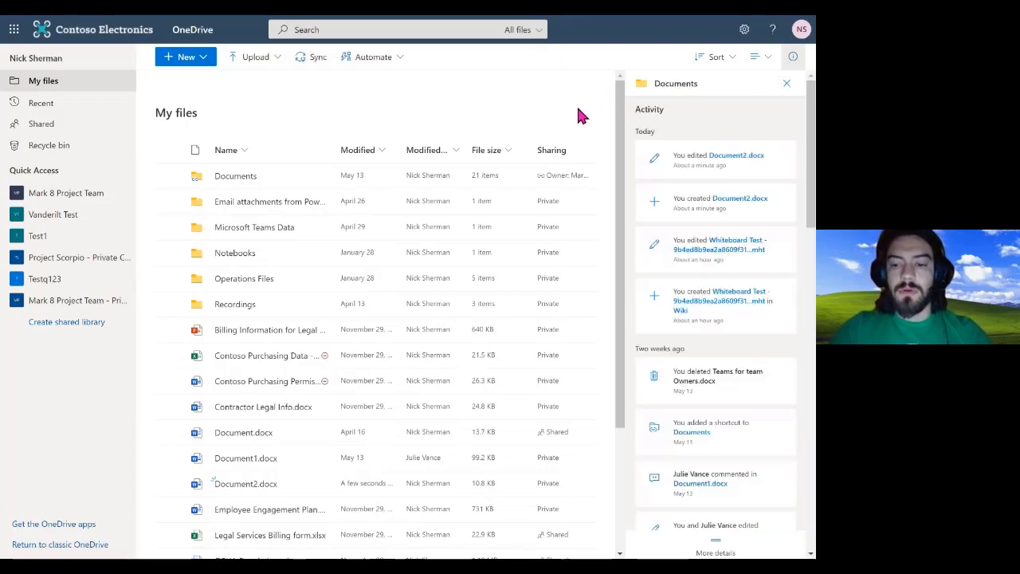
pyautogui.scroll(-4, 579, 120)
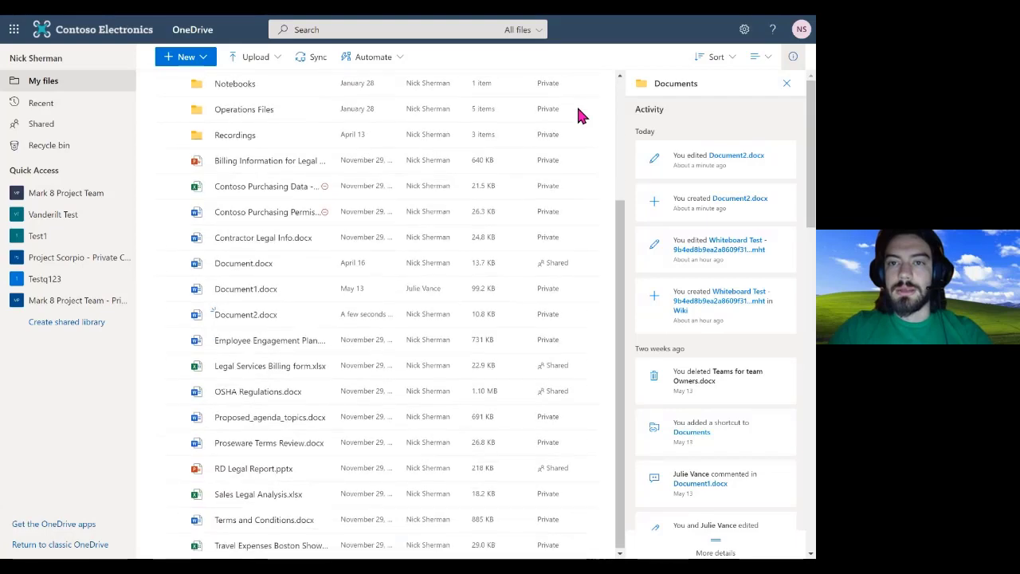
pyautogui.scroll(4, 578, 123)
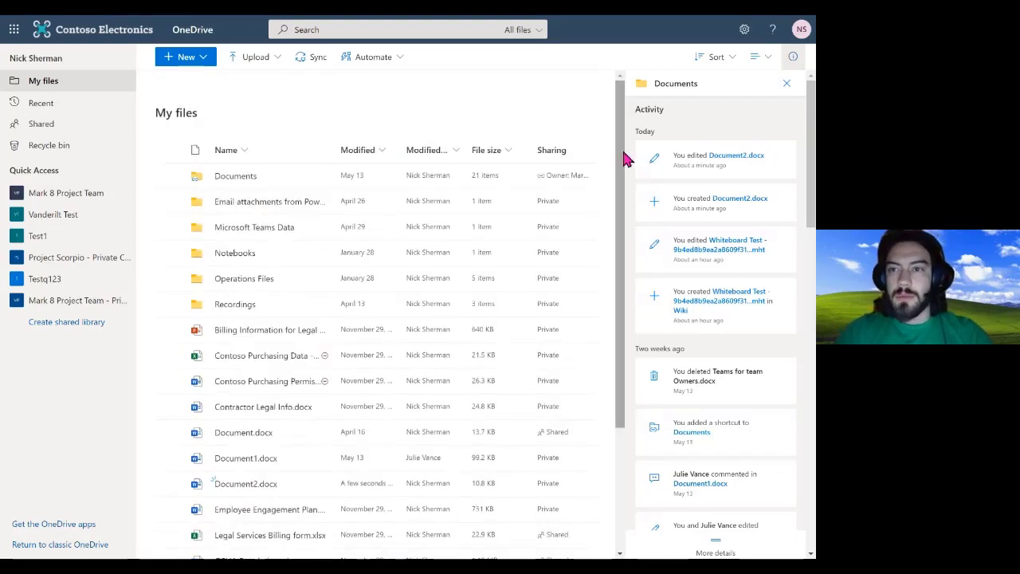
pyautogui.click(786, 86)
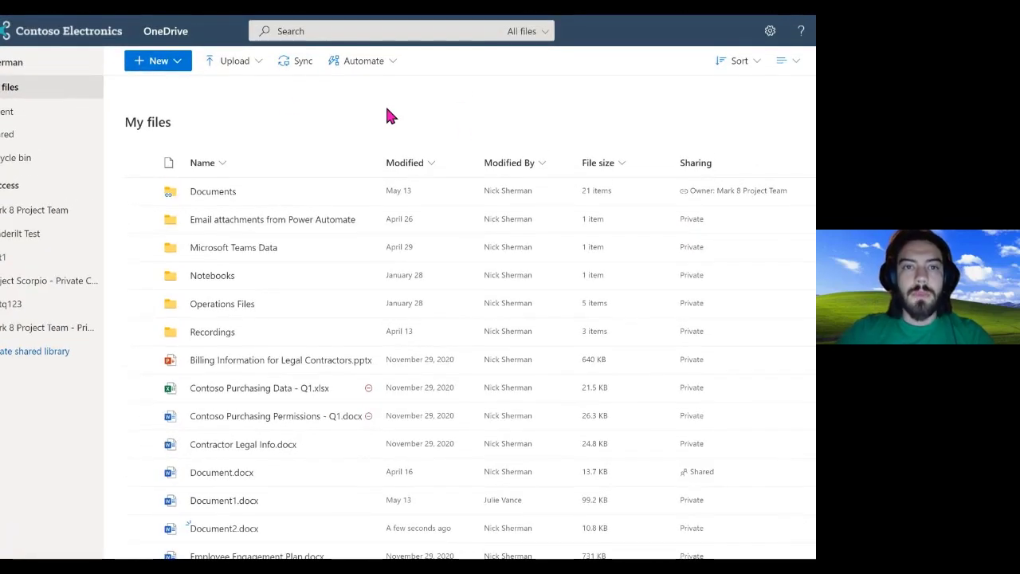
# Sync My files and allow the browser to launch the OneDrive desktop app
pyautogui.click(301, 64)
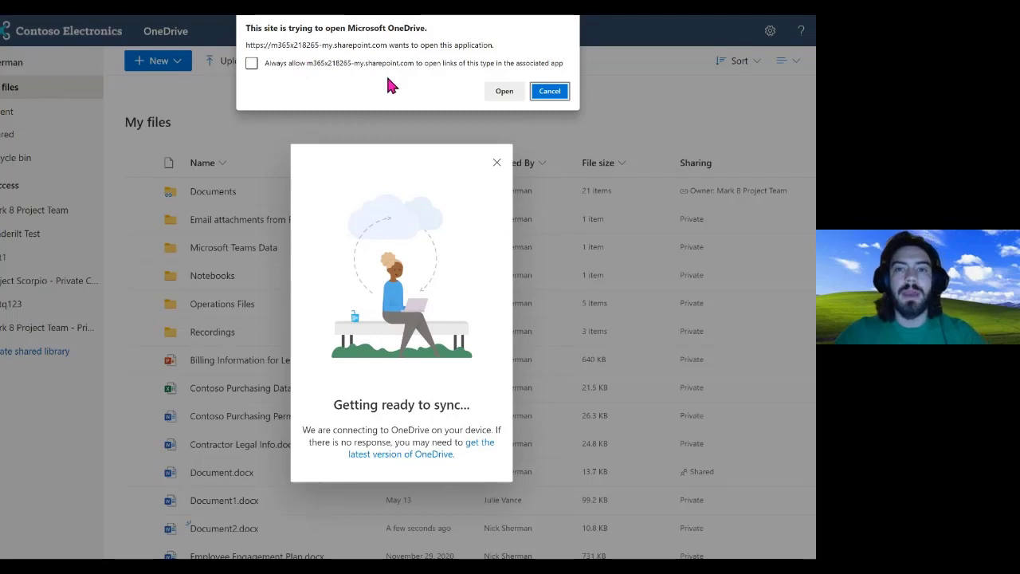
pyautogui.click(504, 92)
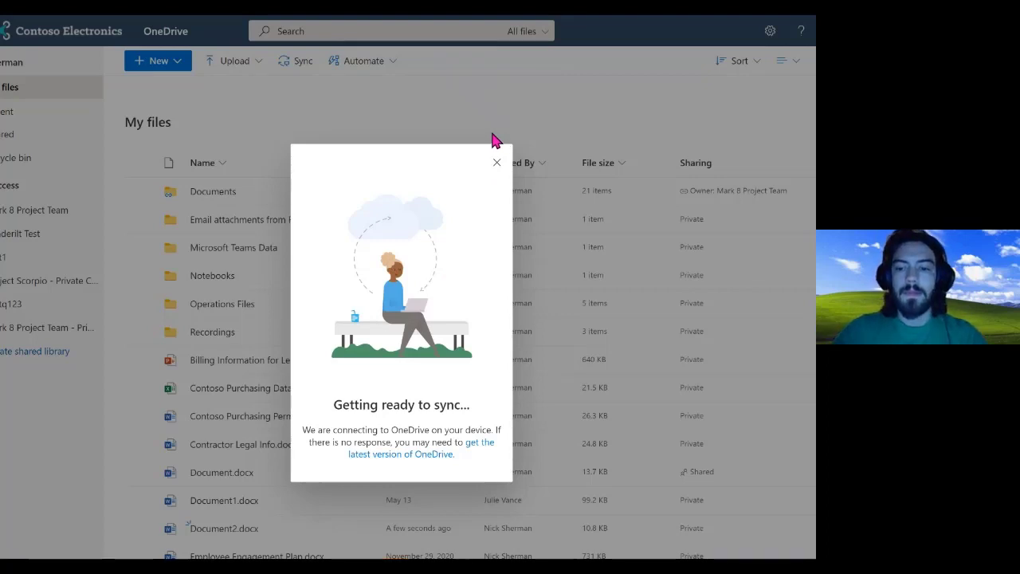
pyautogui.press('super')
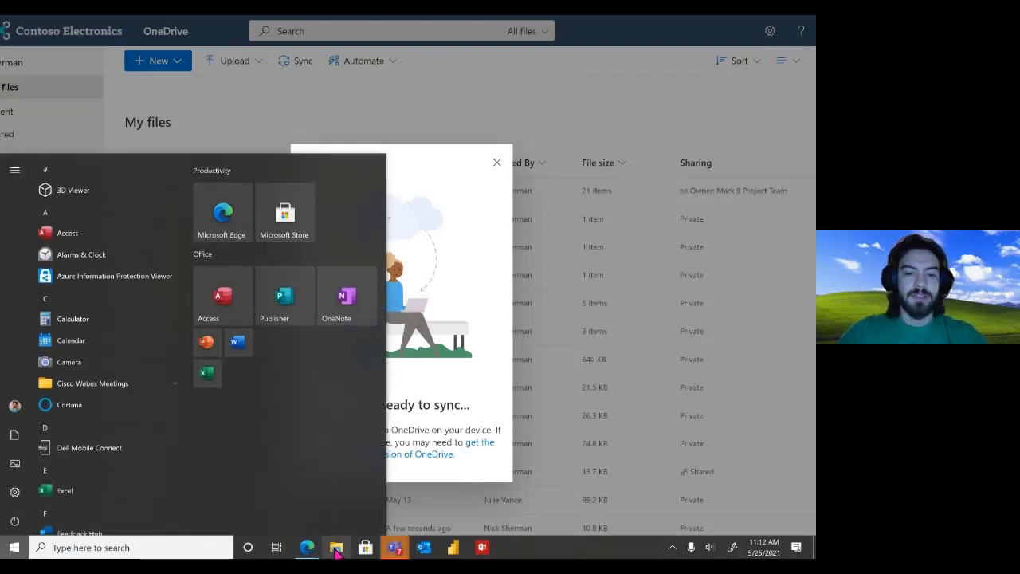
# In File Explorer, select Document2 inside the synced OneDrive - Contoso folder
pyautogui.click(335, 548)
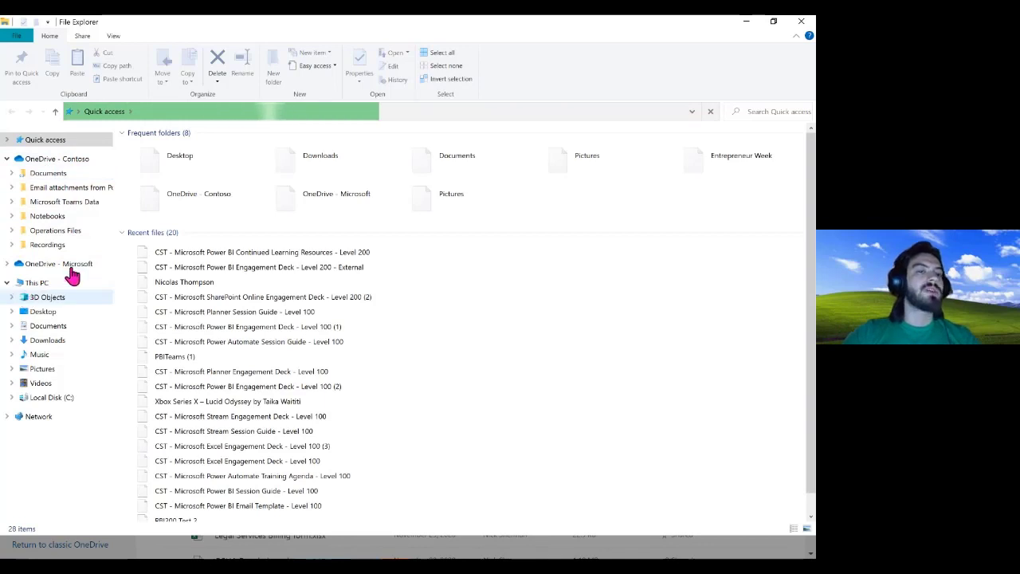
pyautogui.click(10, 282)
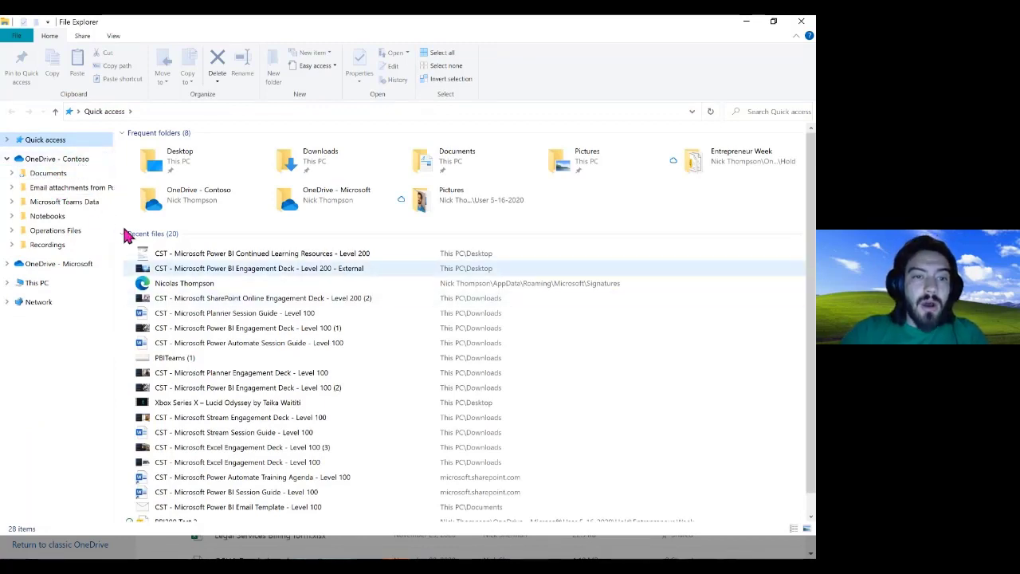
pyautogui.click(40, 162)
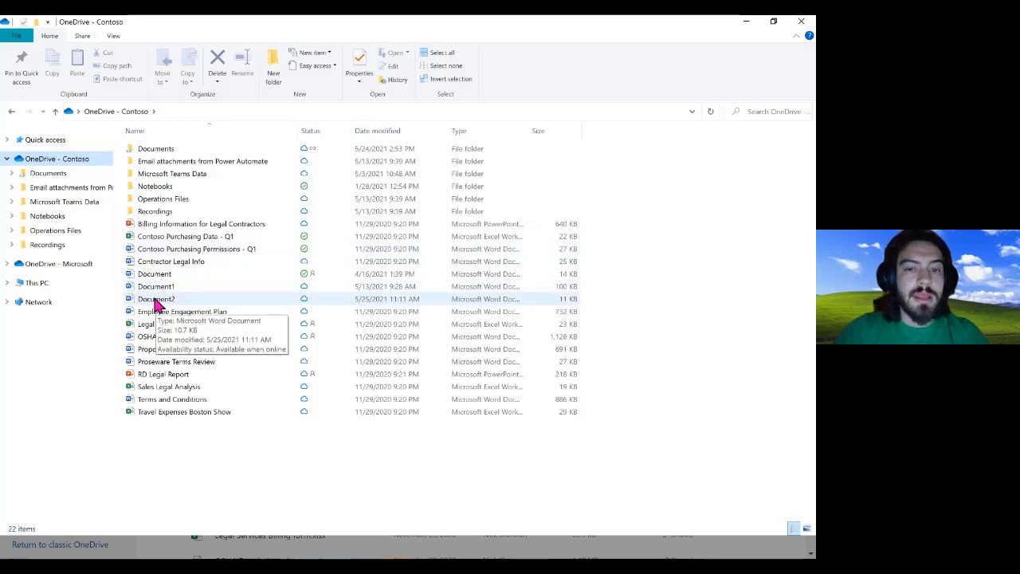
pyautogui.click(355, 299)
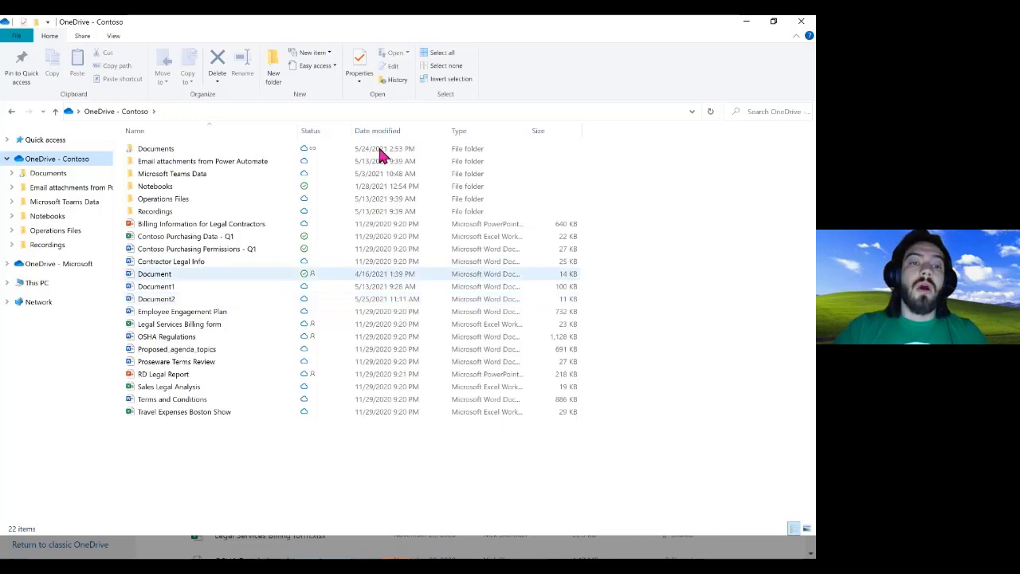
# Close File Explorer and dismiss the 'Getting ready to sync' notice
pyautogui.click(800, 25)
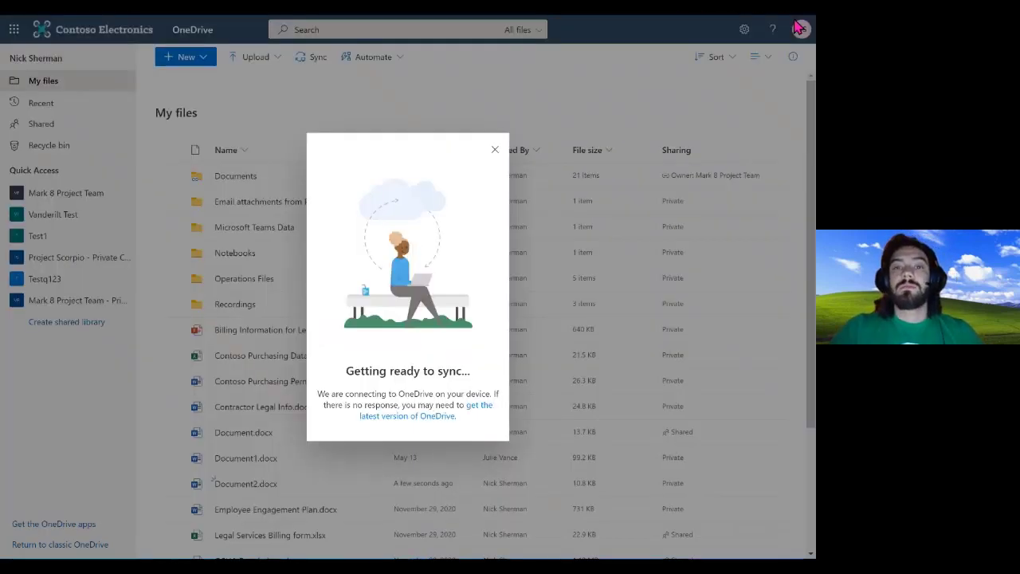
pyautogui.click(495, 152)
pyautogui.scroll(-3, 373, 267)
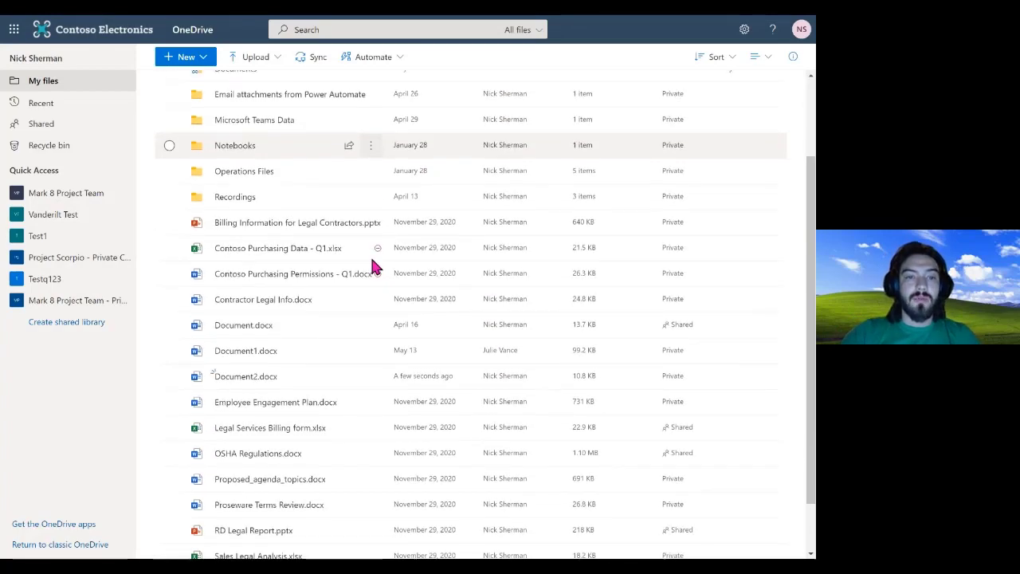
pyautogui.scroll(3, 373, 267)
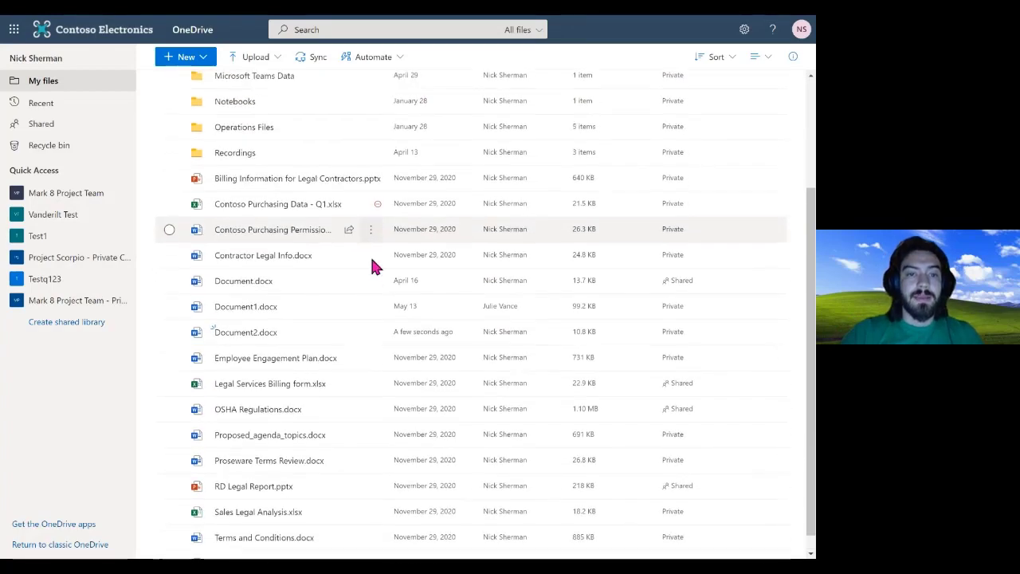
pyautogui.scroll(2, 377, 183)
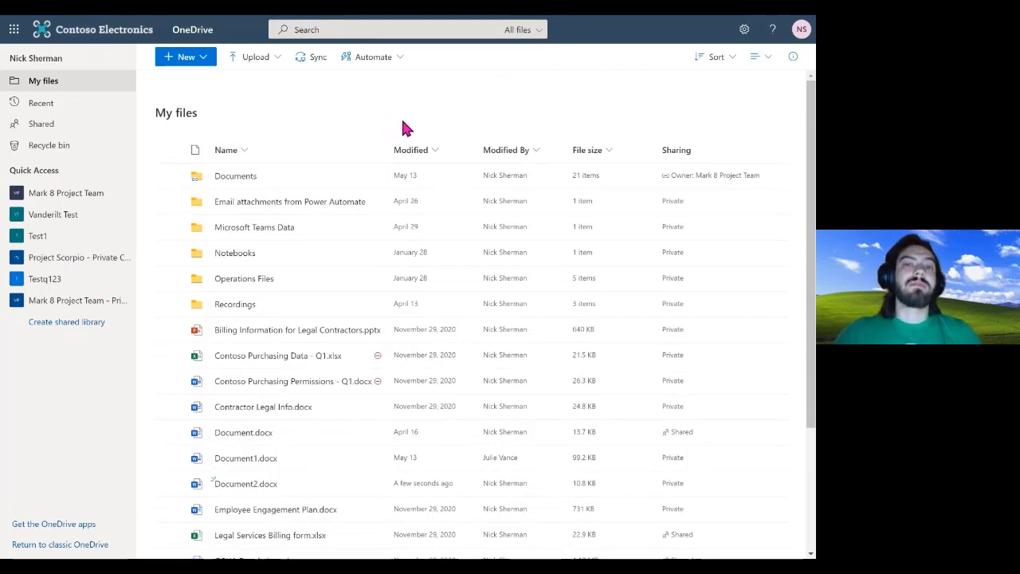
pyautogui.click(395, 62)
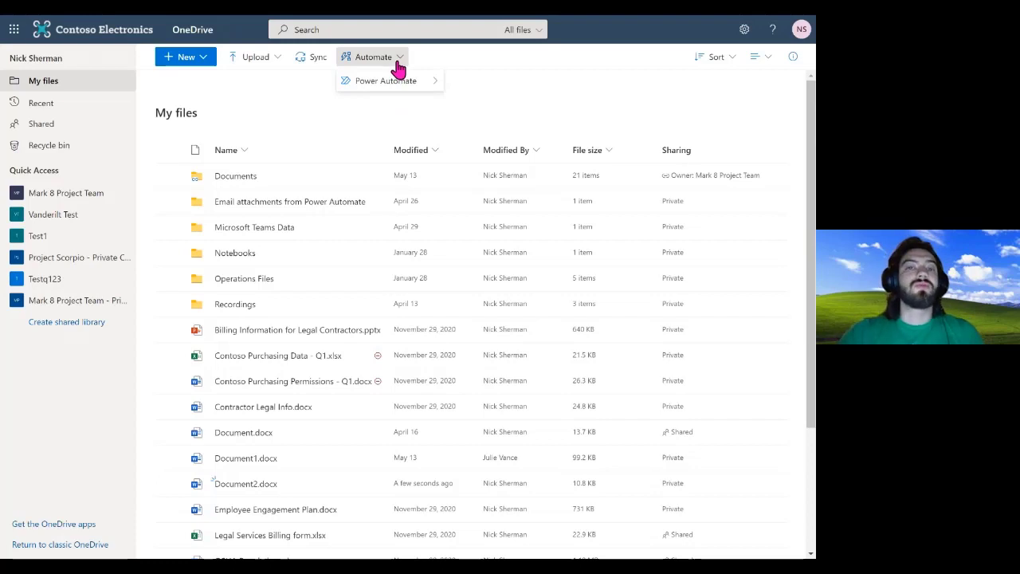
pyautogui.moveTo(398, 85)
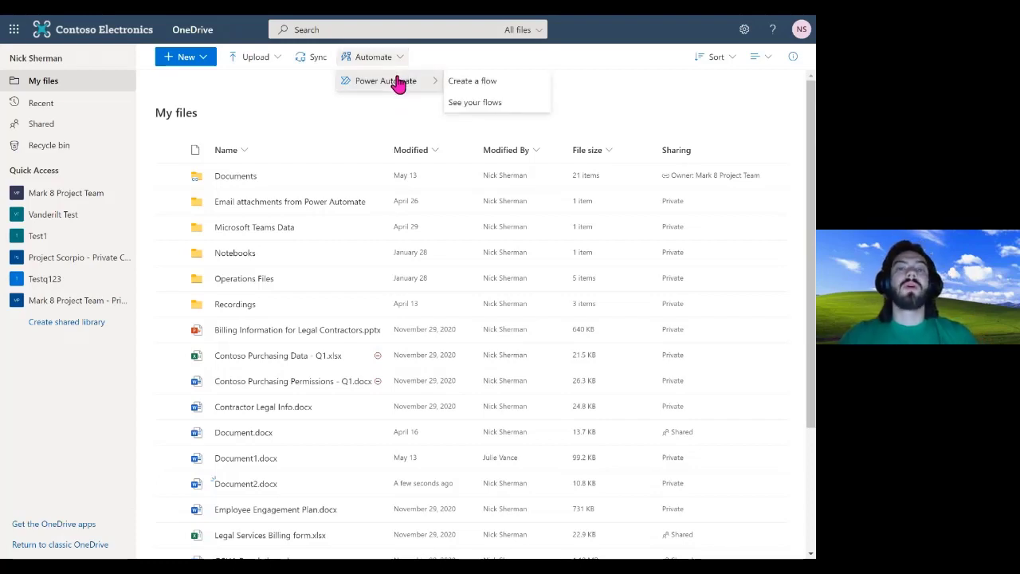
pyautogui.click(365, 109)
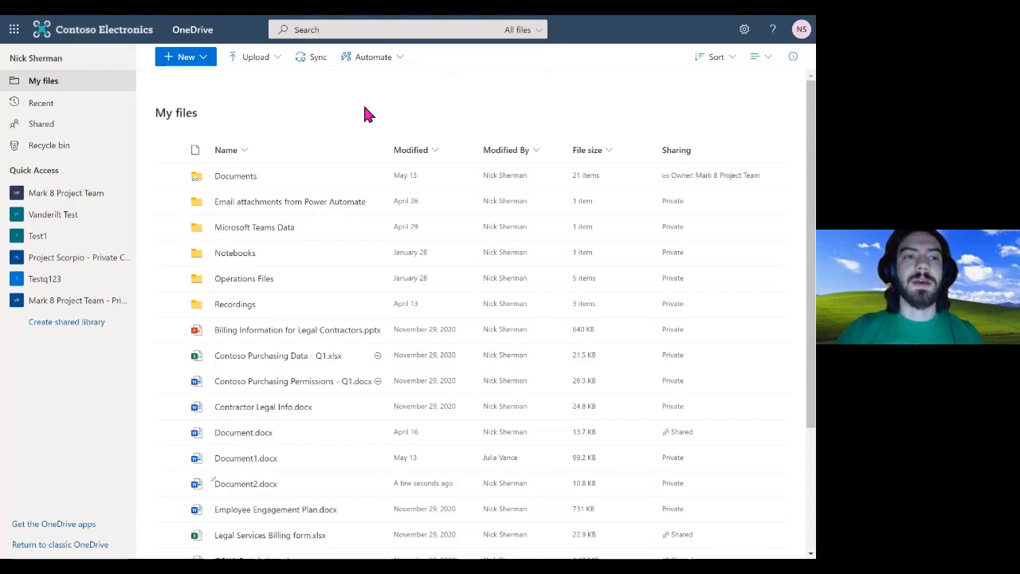
# Review the Sort menu, then sort My files by Modified By, A to Z
pyautogui.click(727, 62)
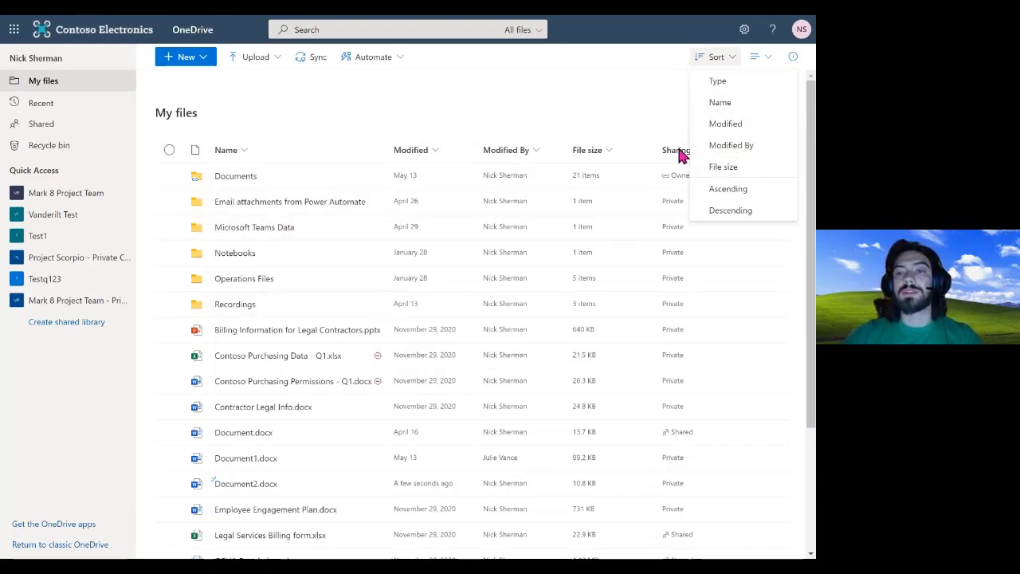
pyautogui.click(514, 111)
pyautogui.click(525, 153)
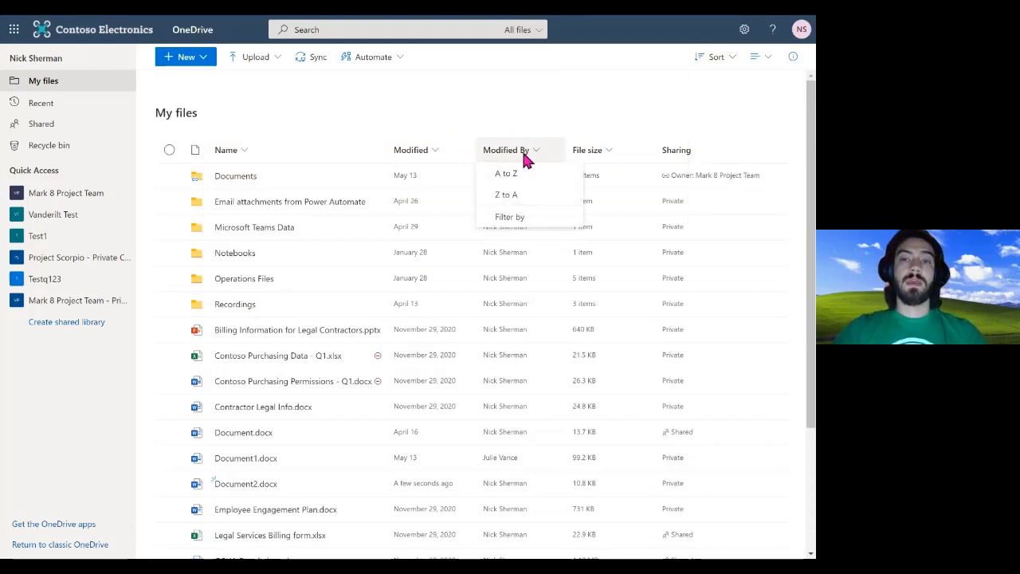
pyautogui.click(514, 175)
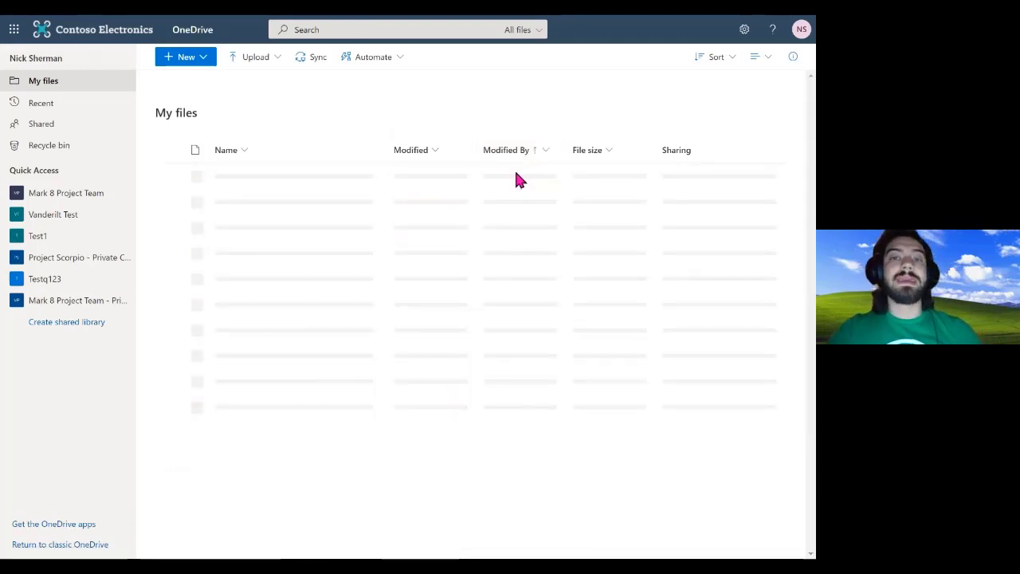
# Sort by Modified date older to newer, then newer to older
pyautogui.click(431, 151)
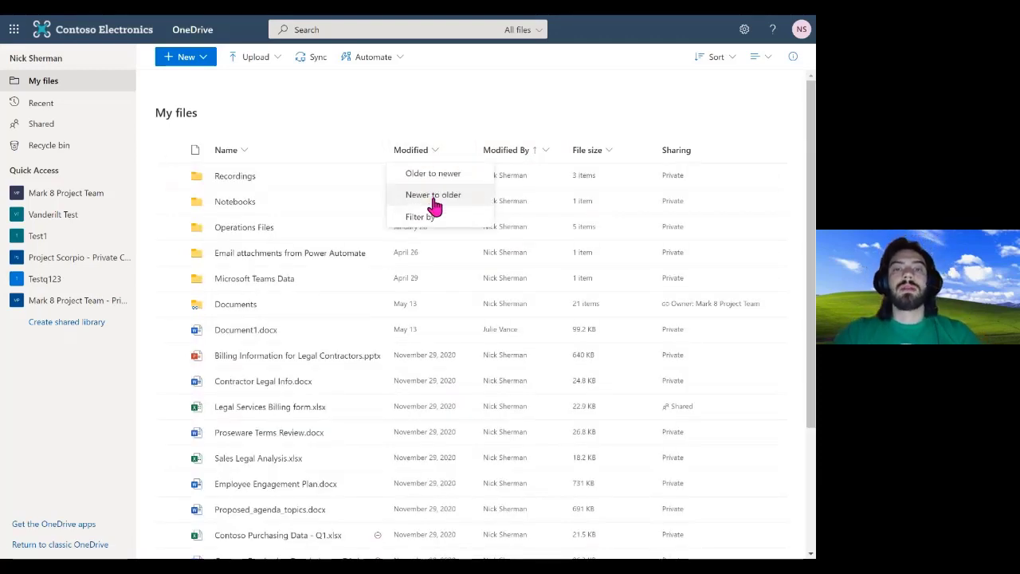
pyautogui.click(434, 176)
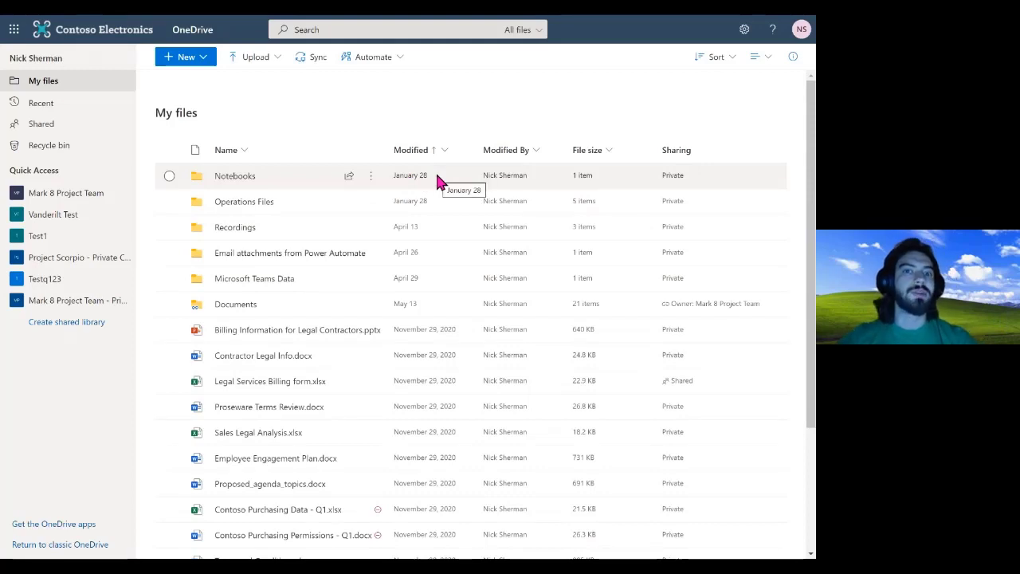
pyautogui.click(434, 148)
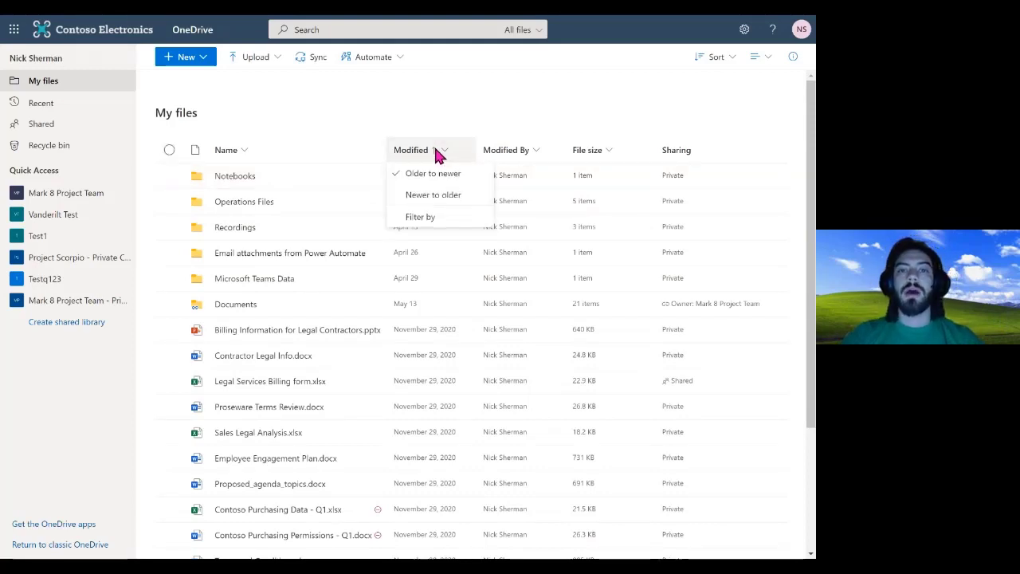
pyautogui.click(418, 195)
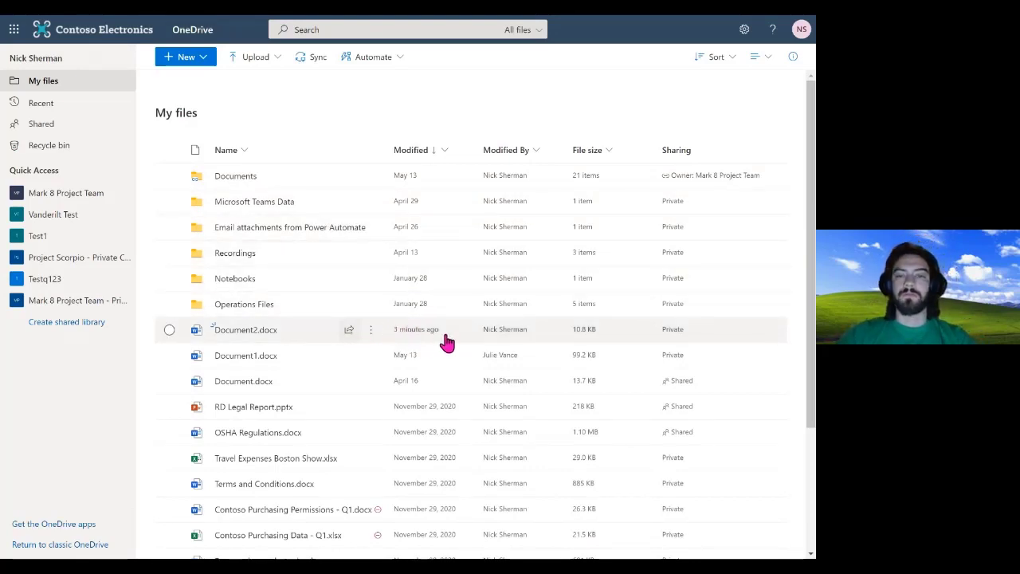
# Sort the file list by Name, A to Z
pyautogui.moveTo(447, 340)
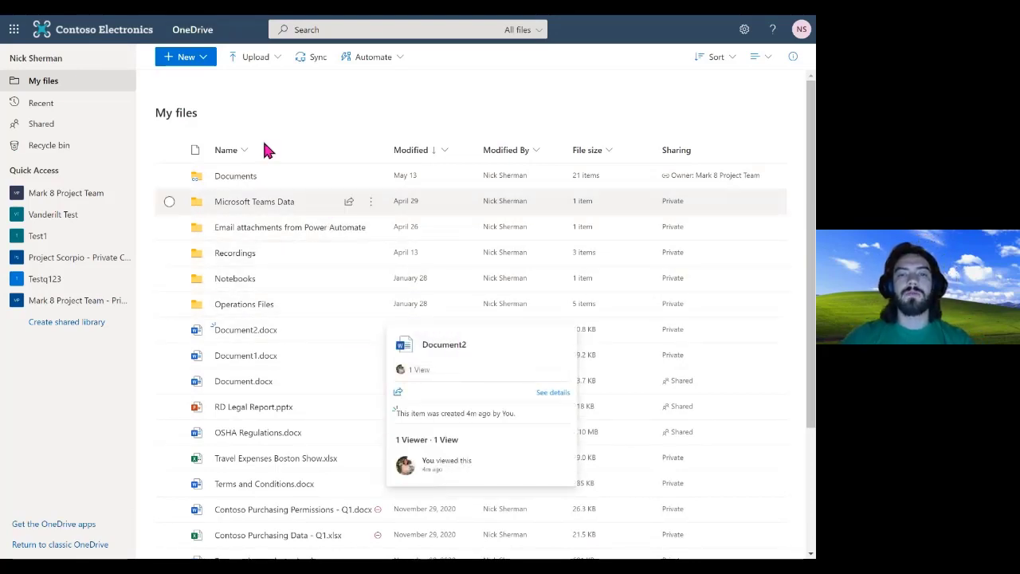
pyautogui.click(241, 151)
pyautogui.click(241, 174)
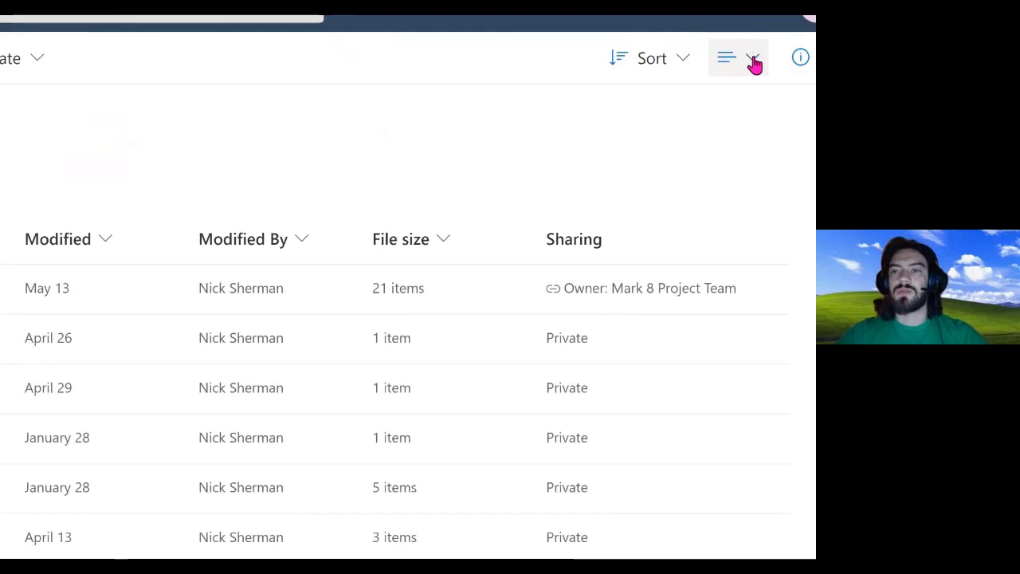
# Try the Compact List layout, then return to the standard List layout
pyautogui.click(746, 67)
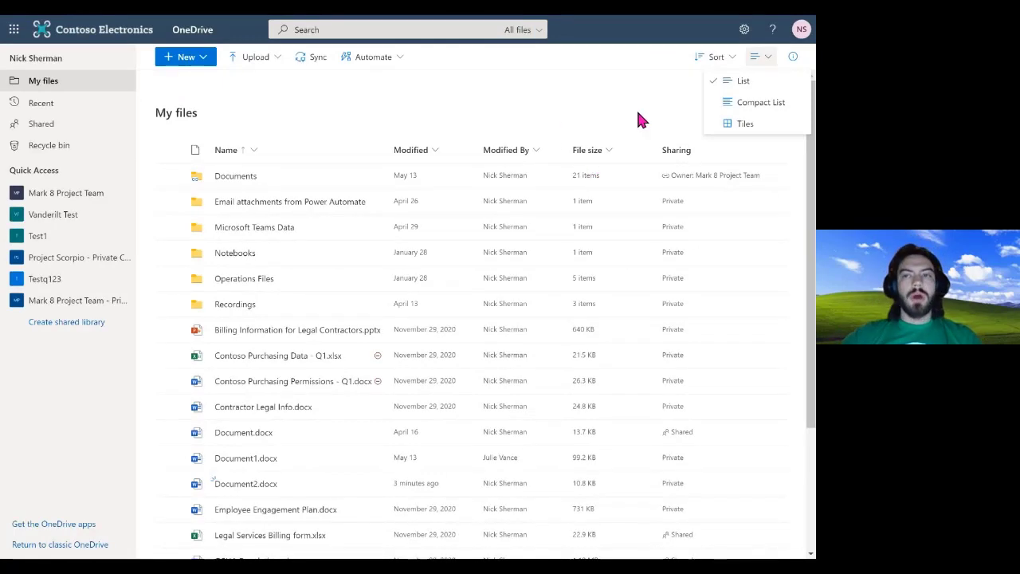
pyautogui.click(741, 103)
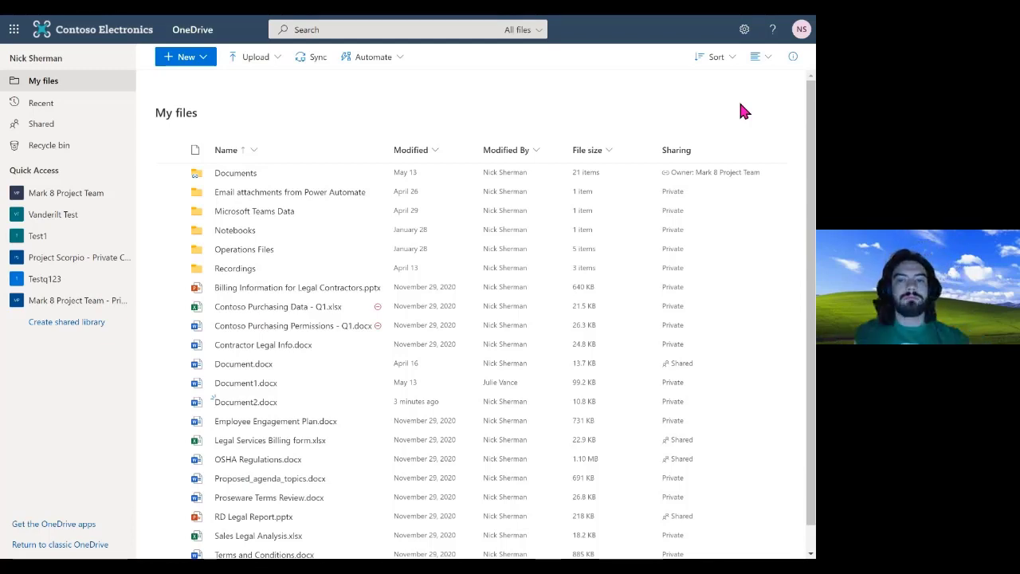
pyautogui.click(767, 66)
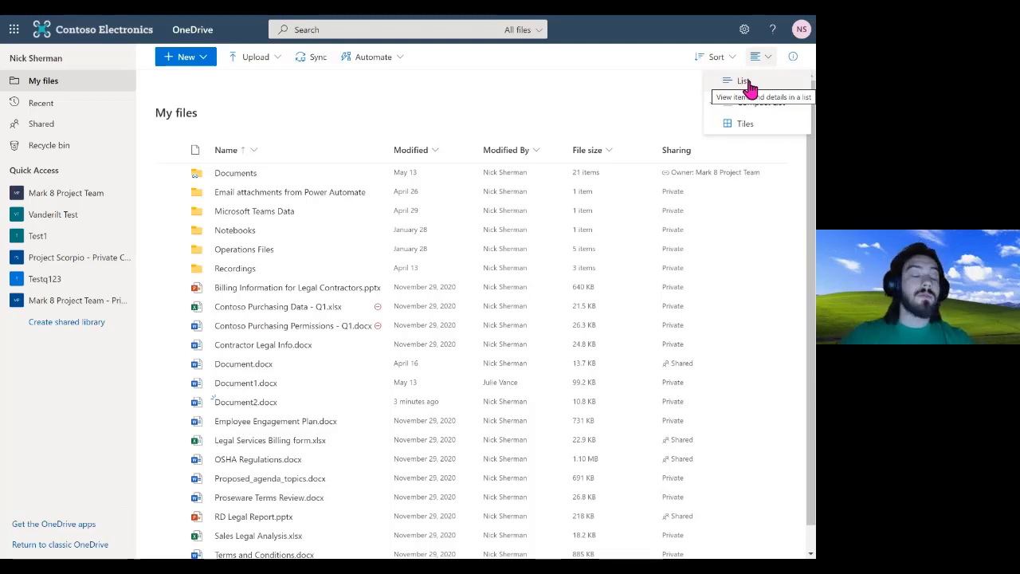
pyautogui.click(744, 81)
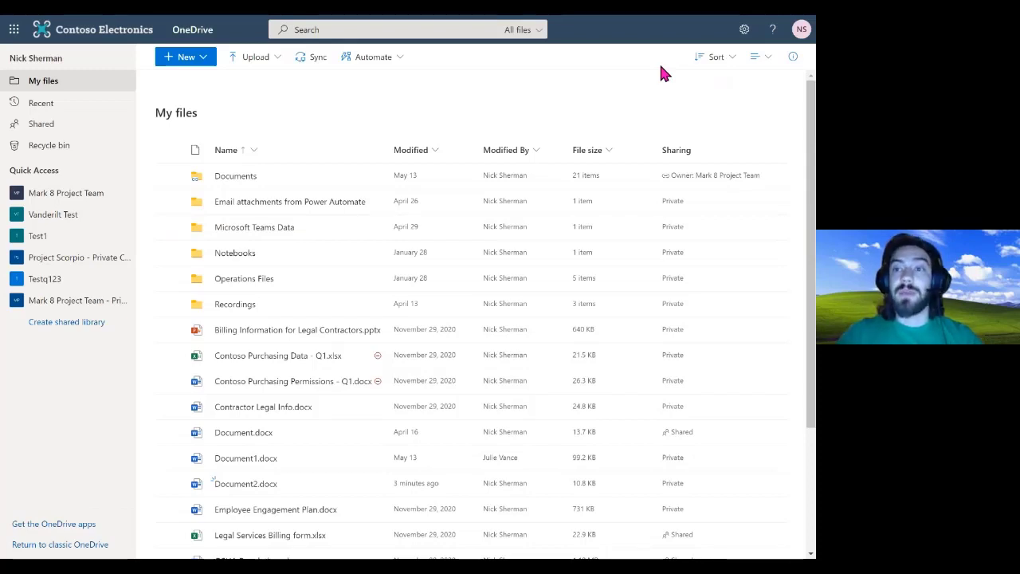
# Switch the file list to Compact List again
pyautogui.click(760, 64)
pyautogui.click(751, 101)
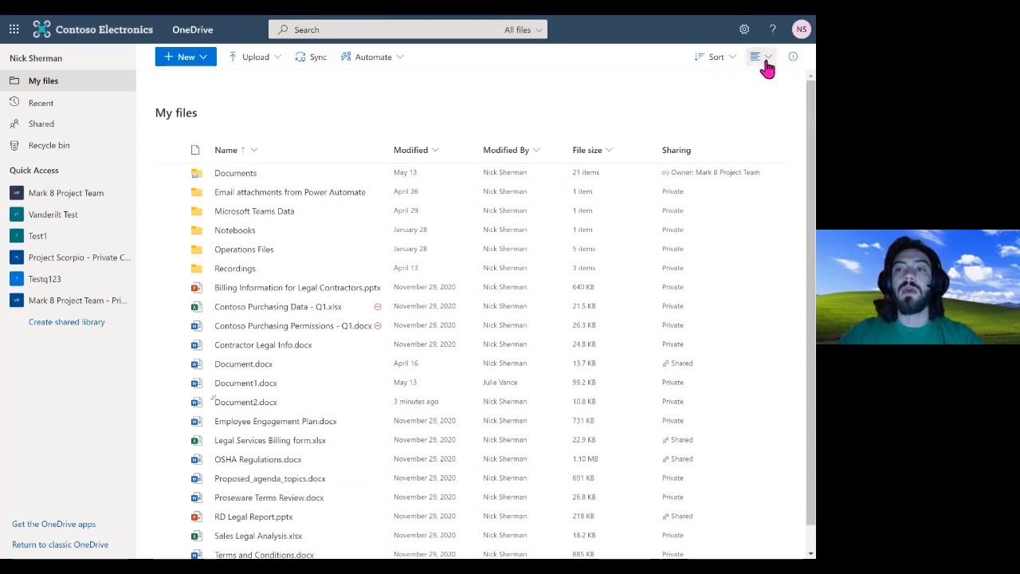
pyautogui.click(760, 57)
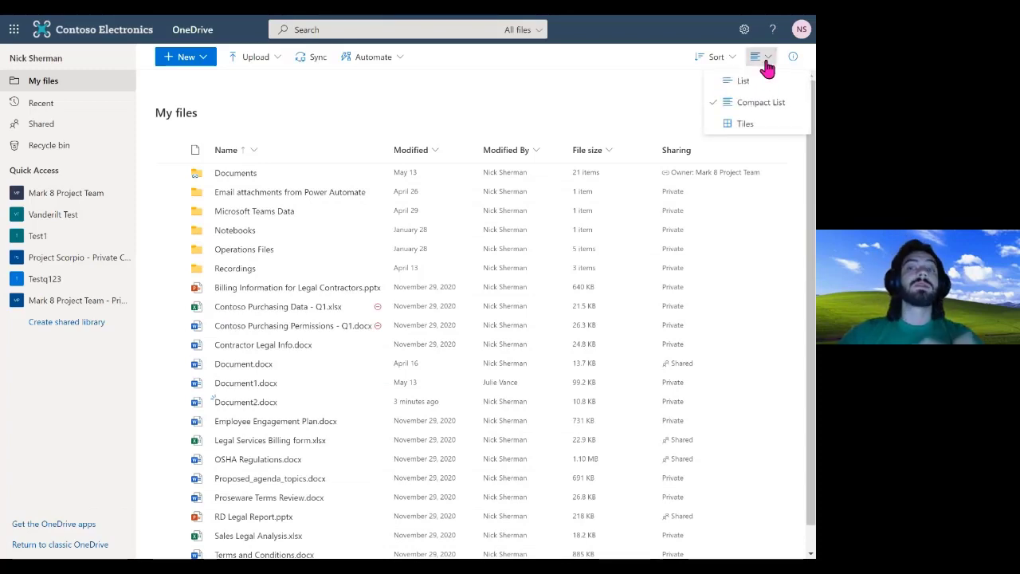
# Switch My files to Tiles view and scroll through the thumbnail tiles
pyautogui.click(753, 125)
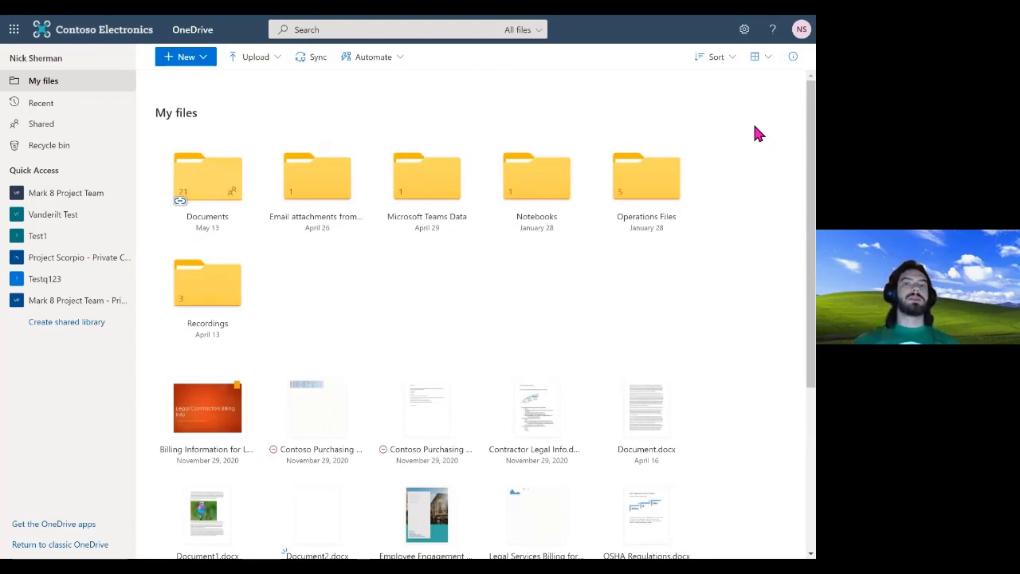
pyautogui.scroll(-1, 663, 258)
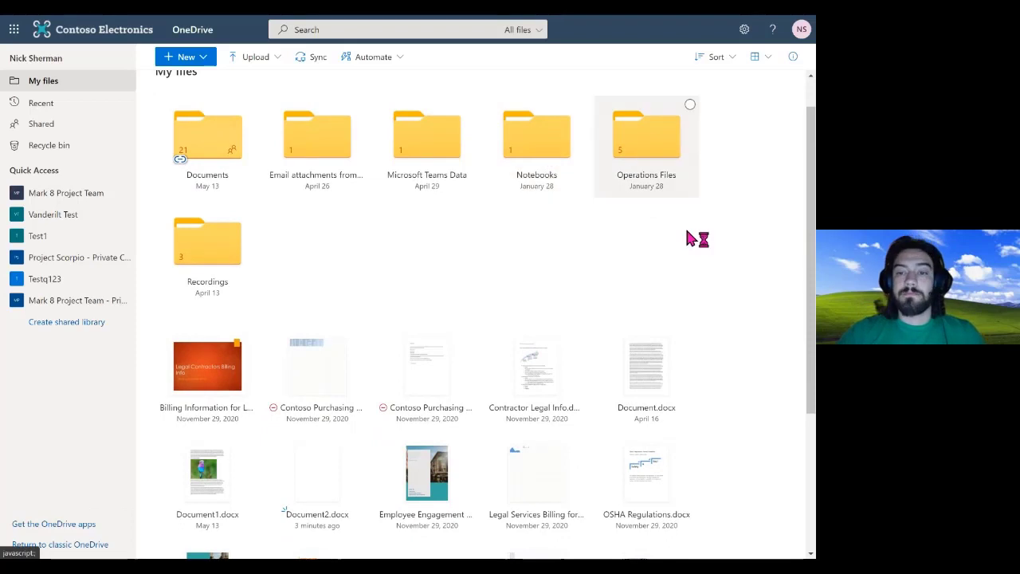
pyautogui.scroll(-1, 687, 234)
pyautogui.scroll(-3, 690, 238)
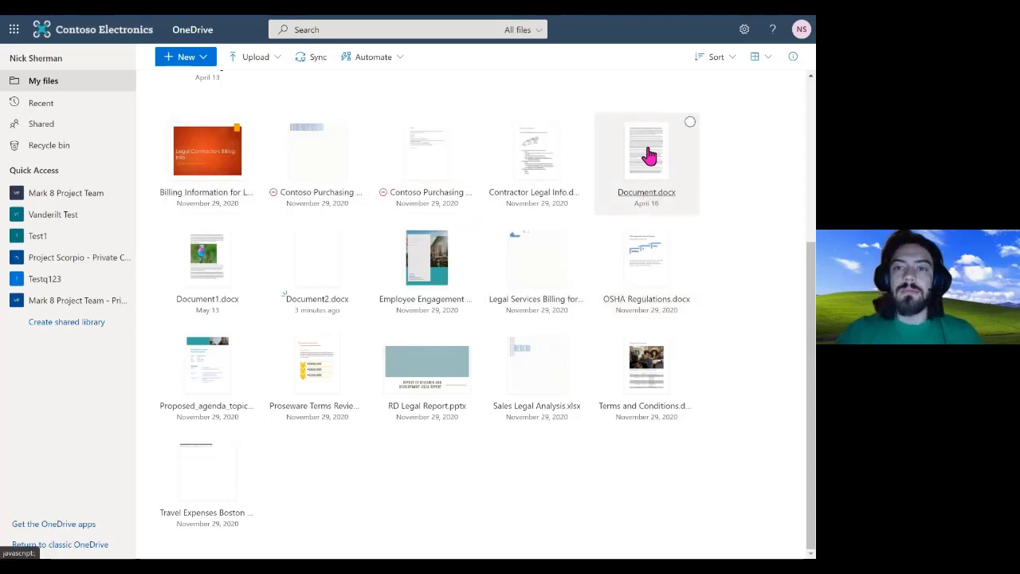
pyautogui.moveTo(650, 156)
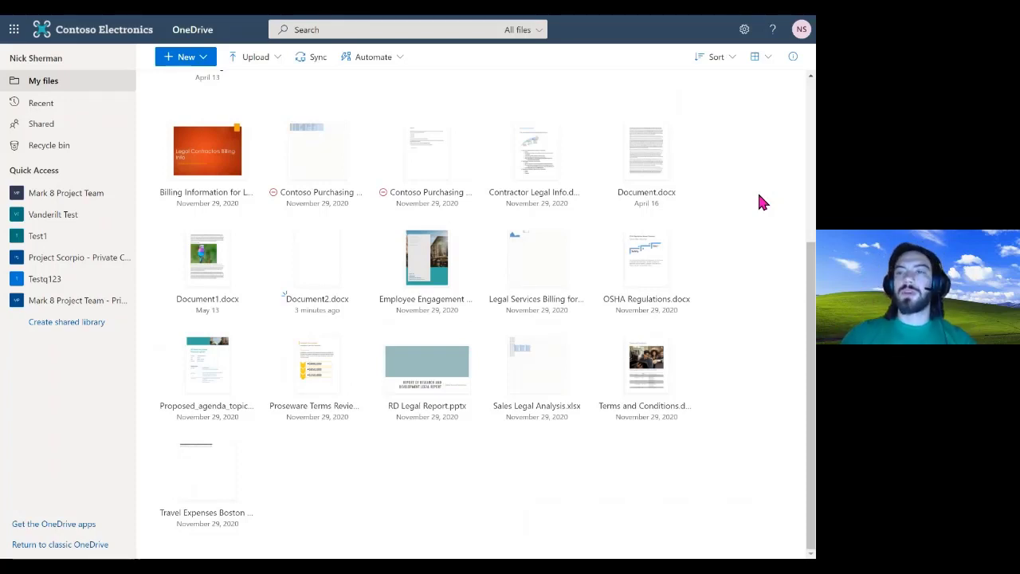
pyautogui.click(762, 57)
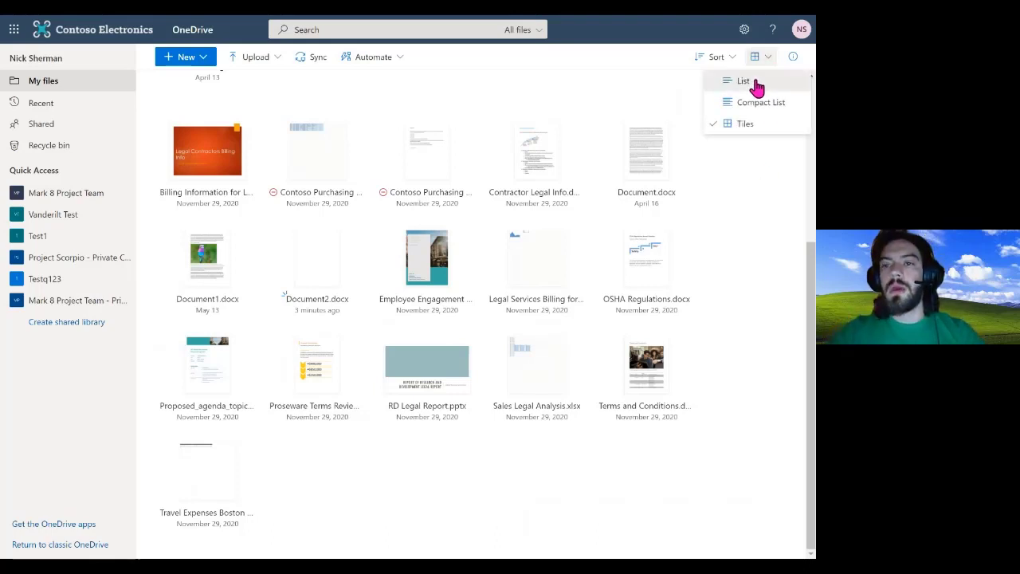
# Switch My files back to List view and leave only Contoso Purchasing Data - Q1.xlsx selected
pyautogui.click(755, 81)
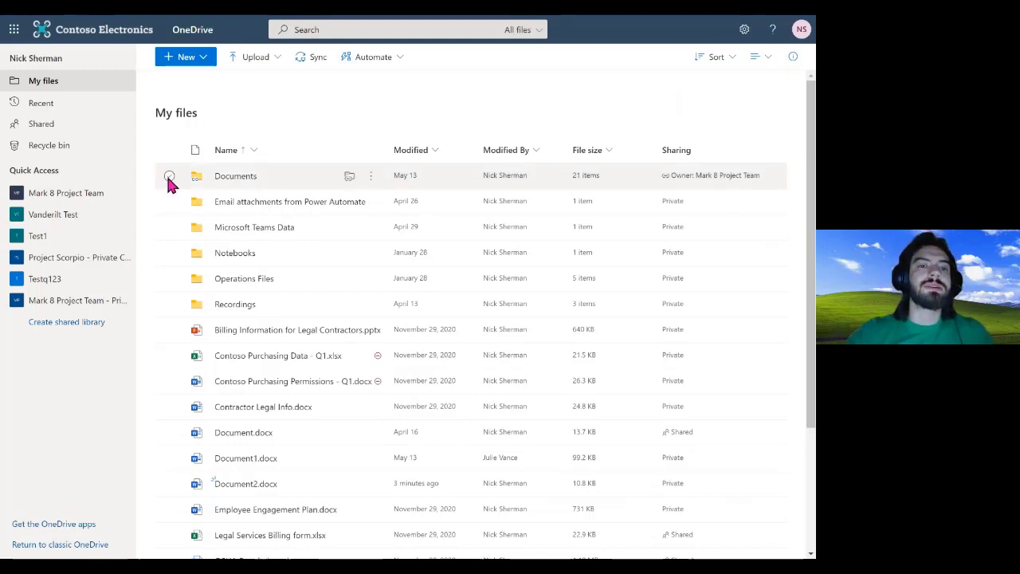
pyautogui.click(170, 330)
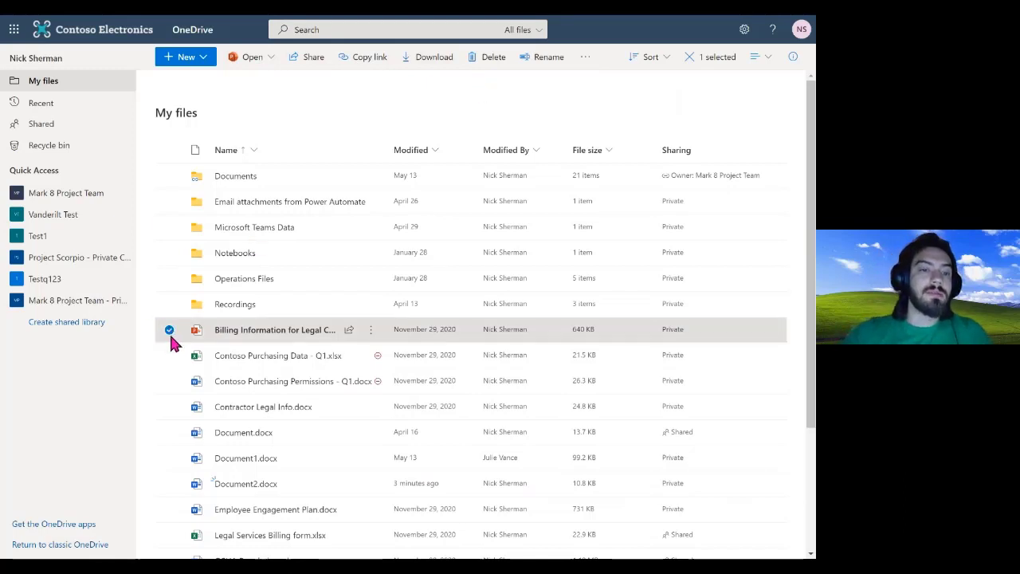
pyautogui.press('ctrl')
pyautogui.press('ctrl')
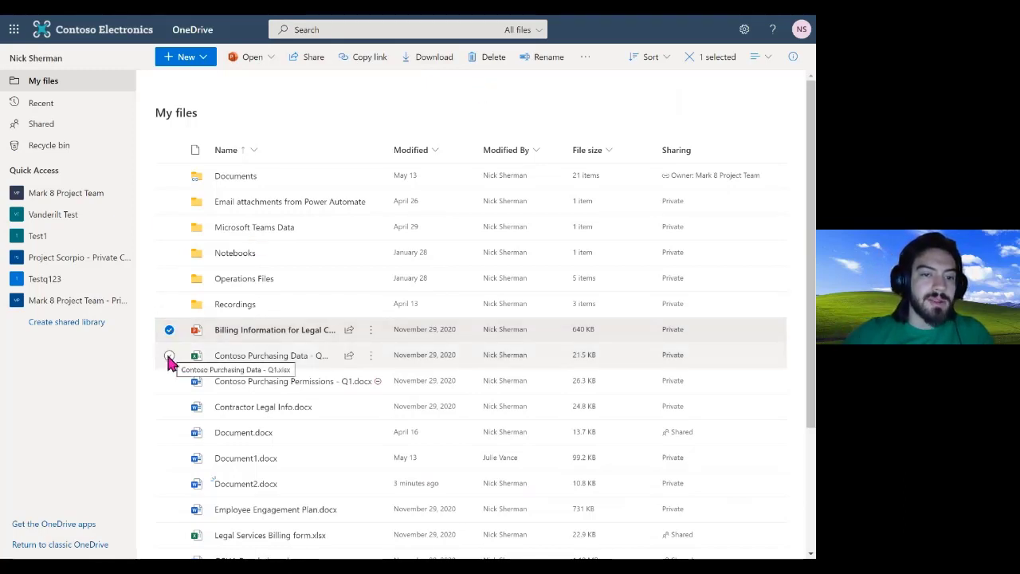
pyautogui.click(169, 356)
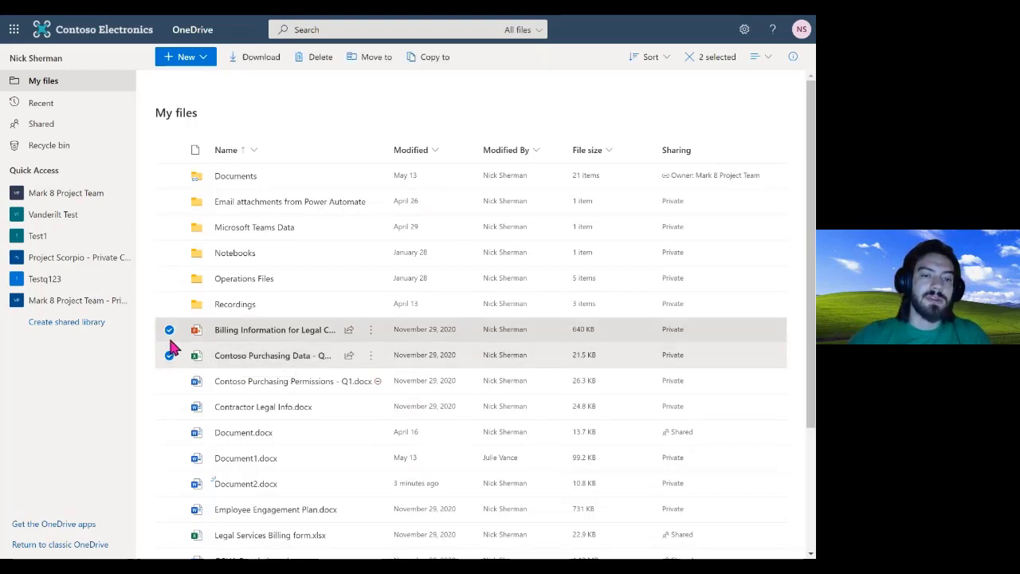
pyautogui.click(170, 330)
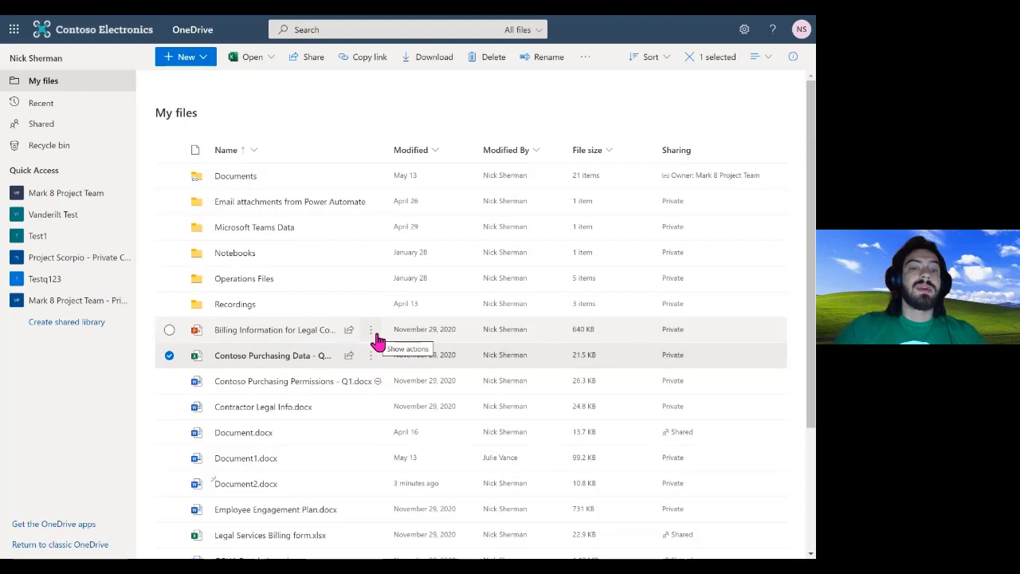
pyautogui.moveTo(379, 341)
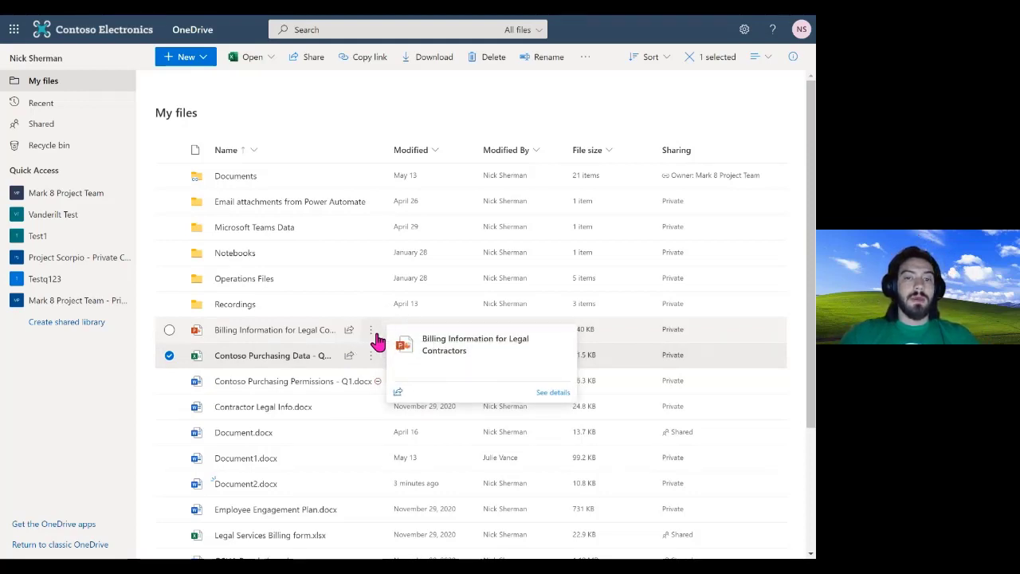
# Show the action menu for Billing Information for Legal Contractors.pptx with its Open submenu
pyautogui.rightClick(377, 341)
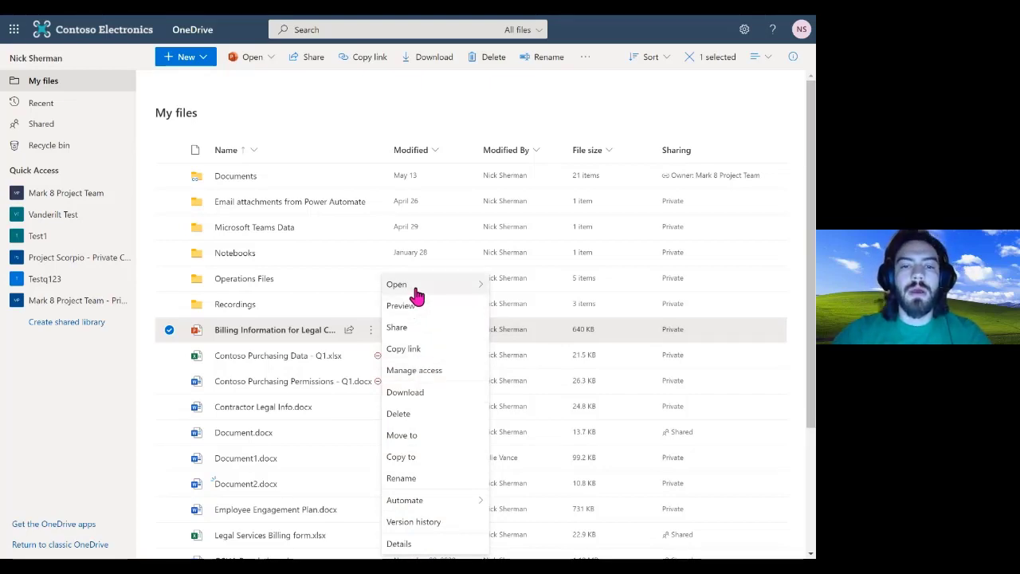
pyautogui.moveTo(412, 288)
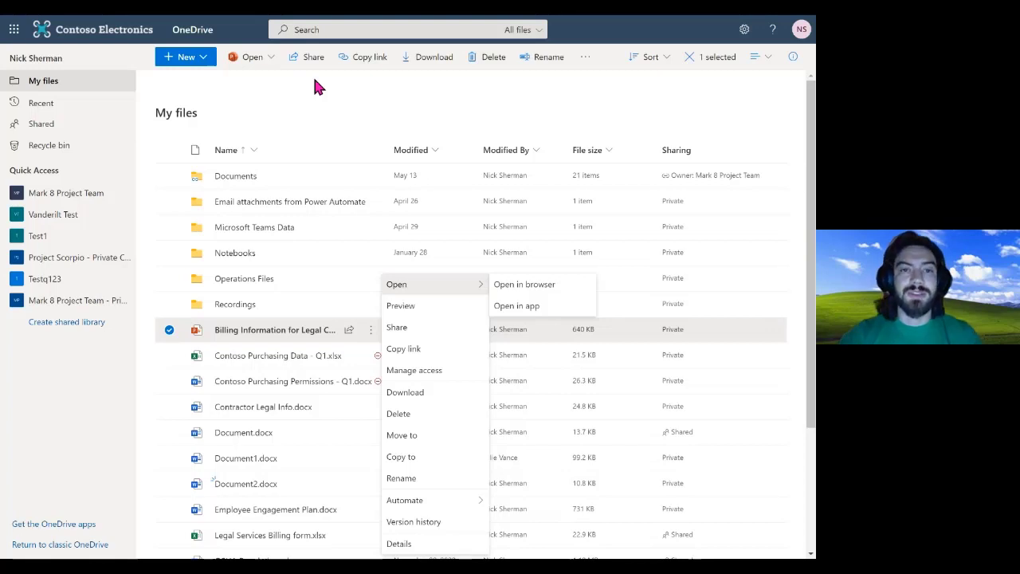
# Preview the Billing Information presentation's slides, then close the preview back to My files
pyautogui.click(416, 315)
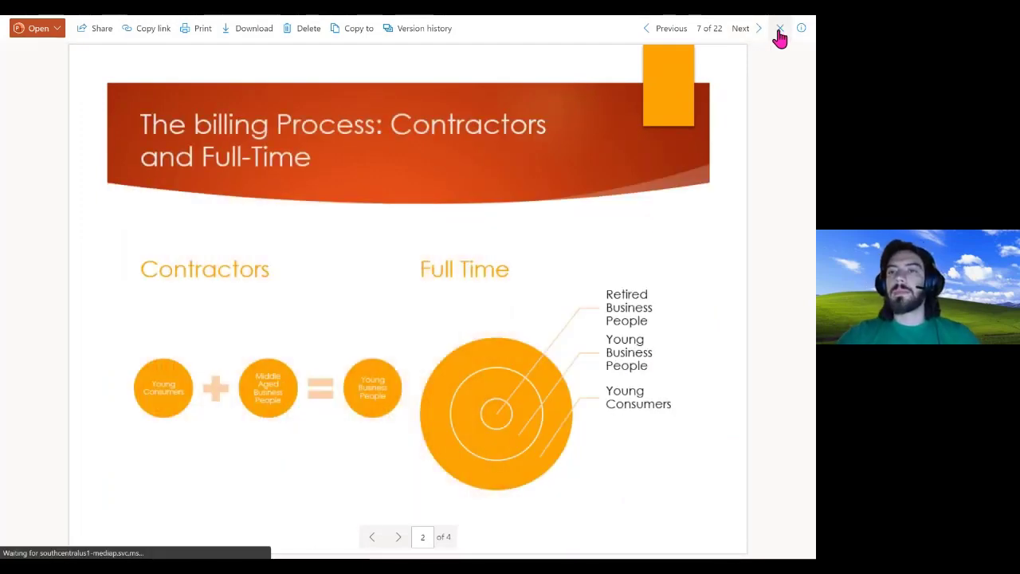
pyautogui.press('Escape')
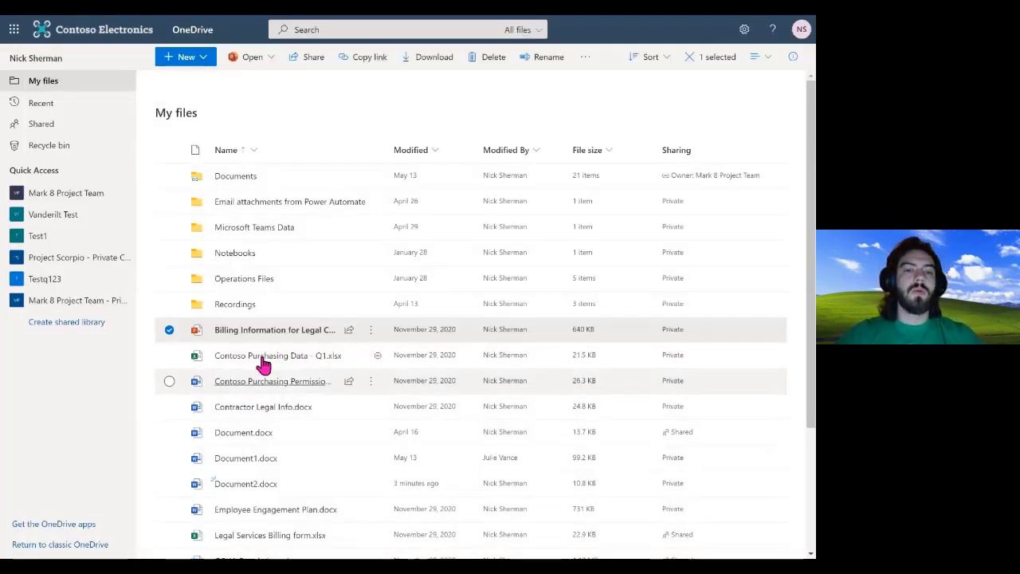
pyautogui.moveTo(268, 364)
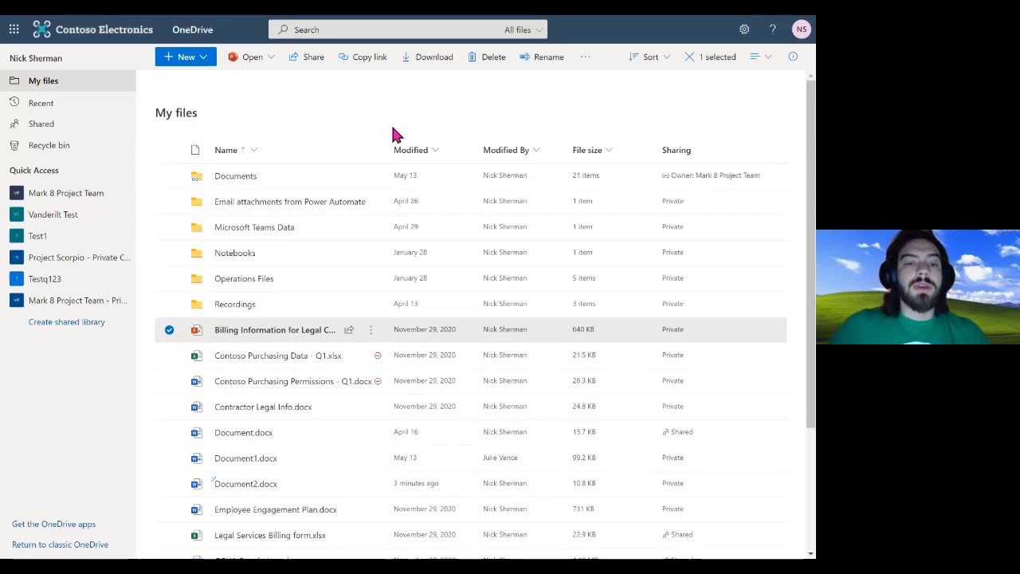
# Rename Document2.docx to UT Test Doc.docx from its actions menu
pyautogui.click(373, 335)
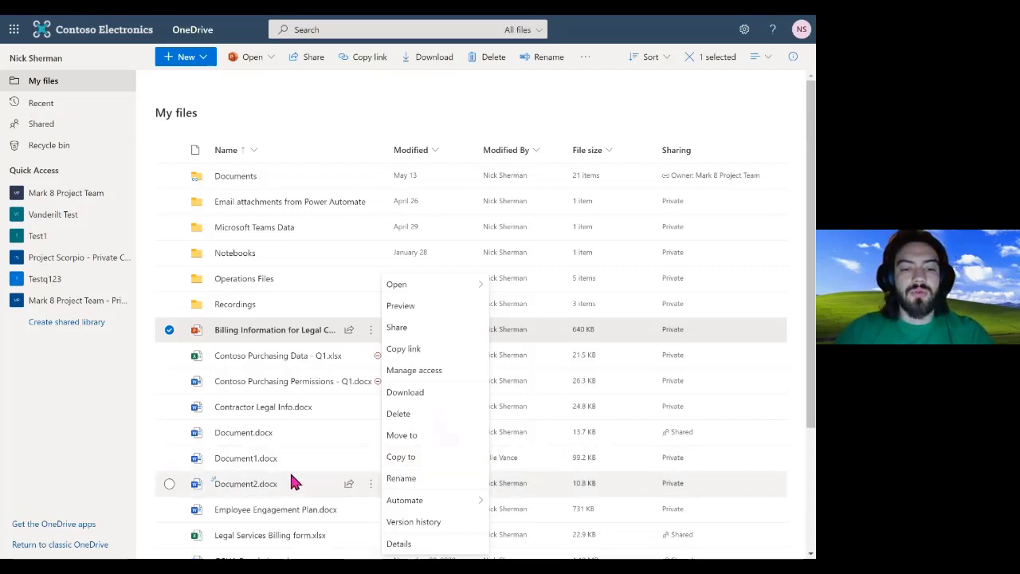
pyautogui.scroll(-1, 297, 471)
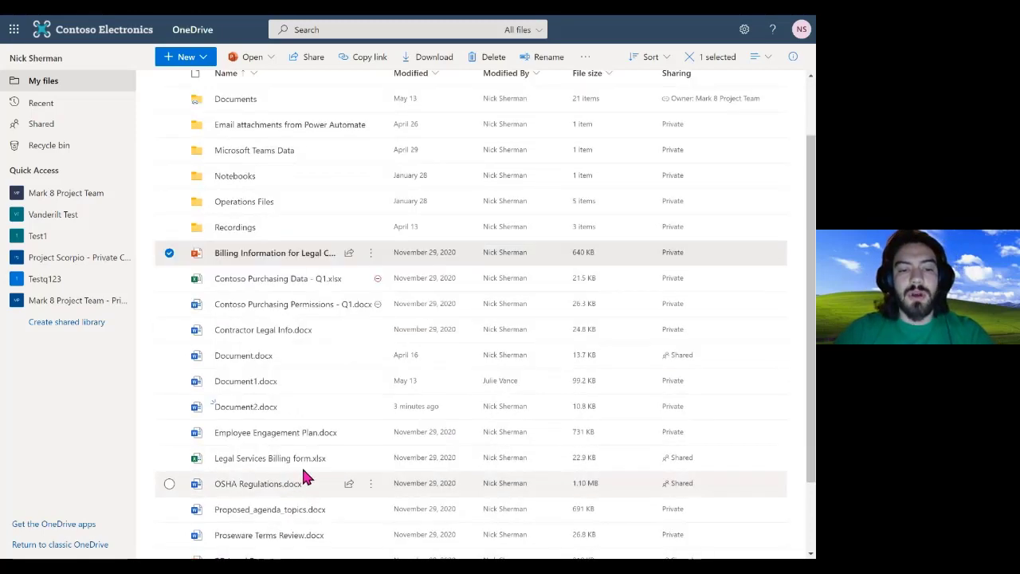
pyautogui.click(370, 407)
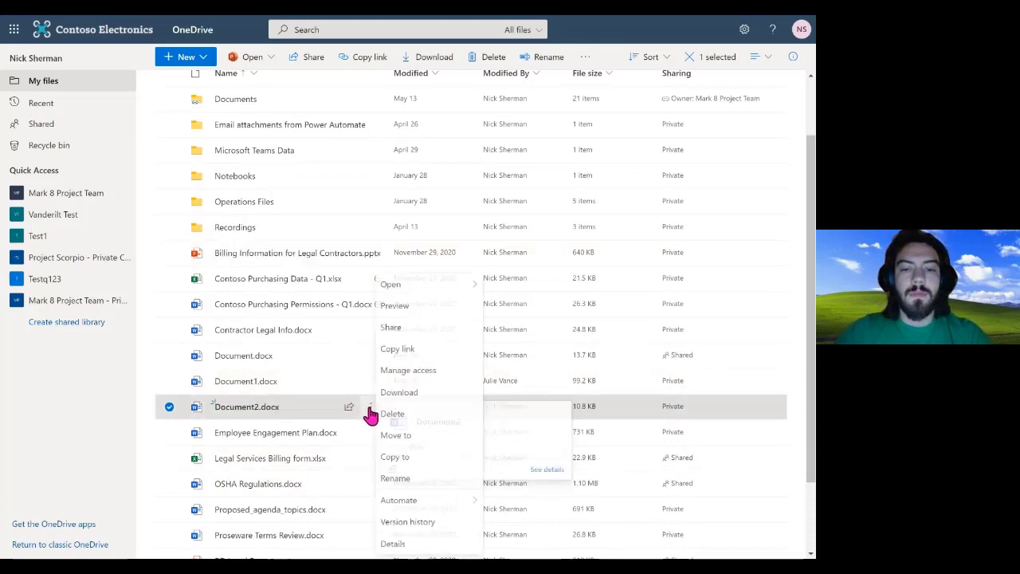
pyautogui.click(415, 481)
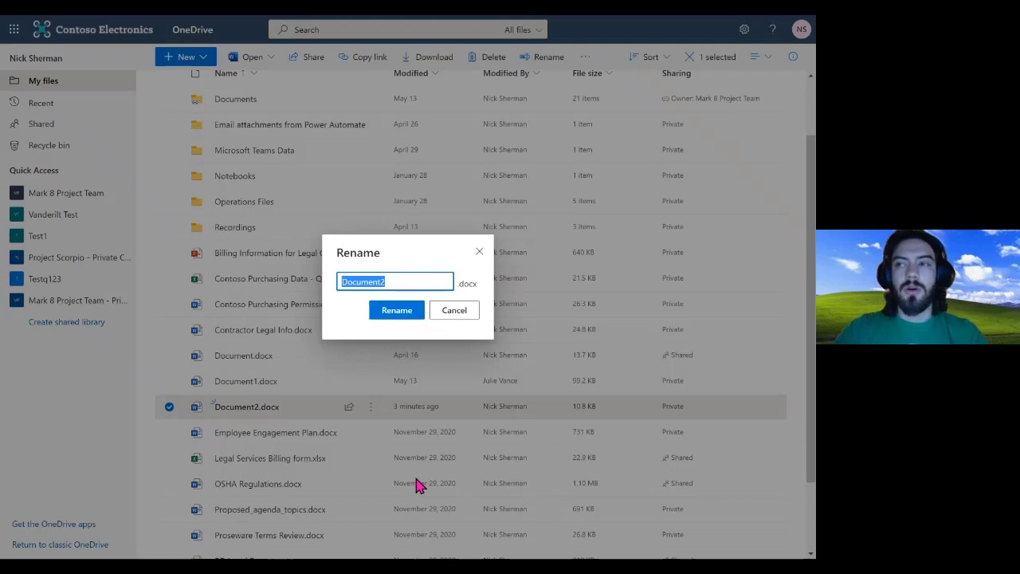
pyautogui.write('UT')
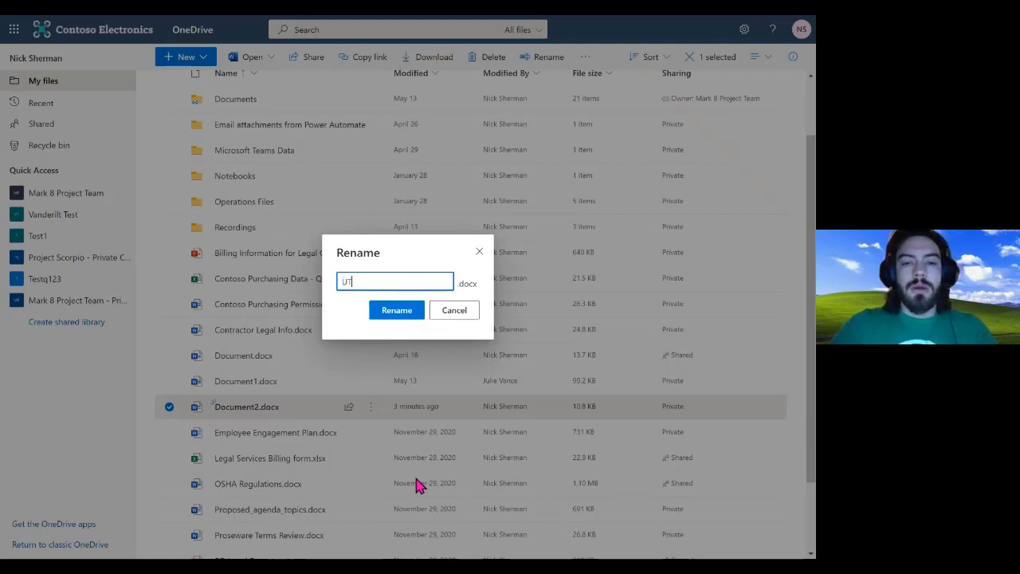
pyautogui.write(' Te')
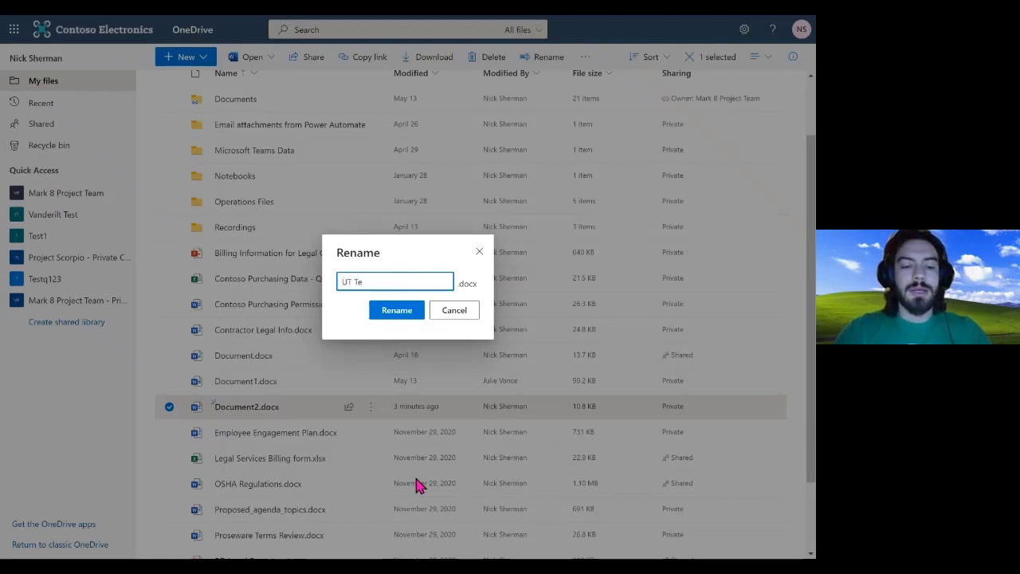
pyautogui.write('st Doc')
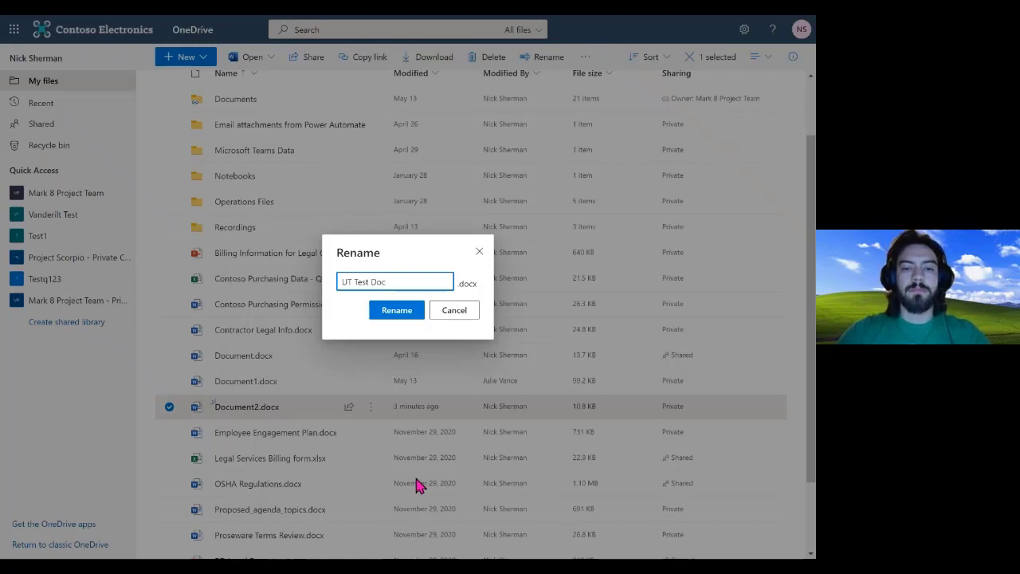
pyautogui.click(396, 310)
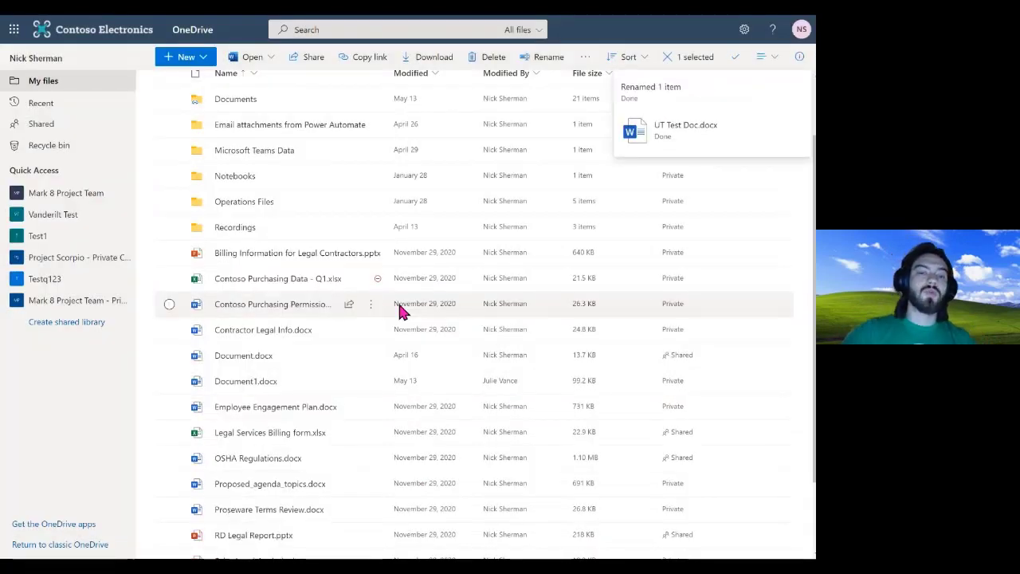
# Dismiss the rename confirmation, clear the selection and scroll down the My files list
pyautogui.scroll(-2, 323, 333)
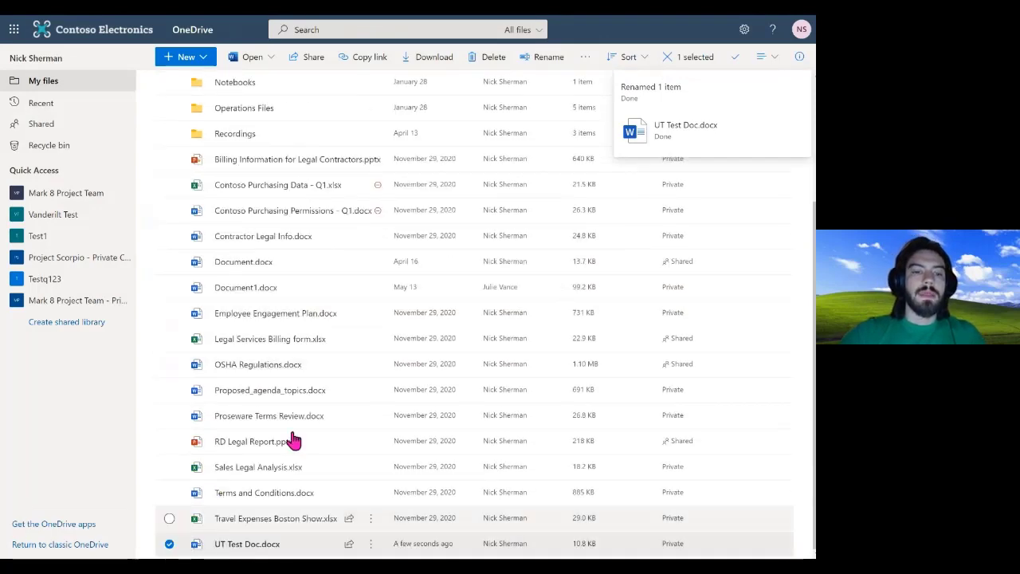
pyautogui.scroll(3, 299, 335)
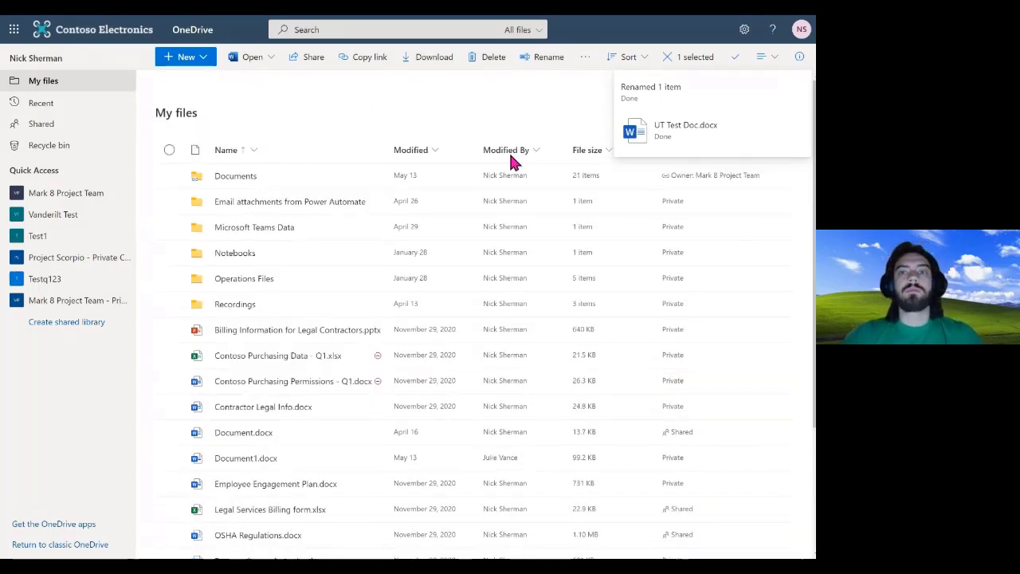
pyautogui.click(552, 104)
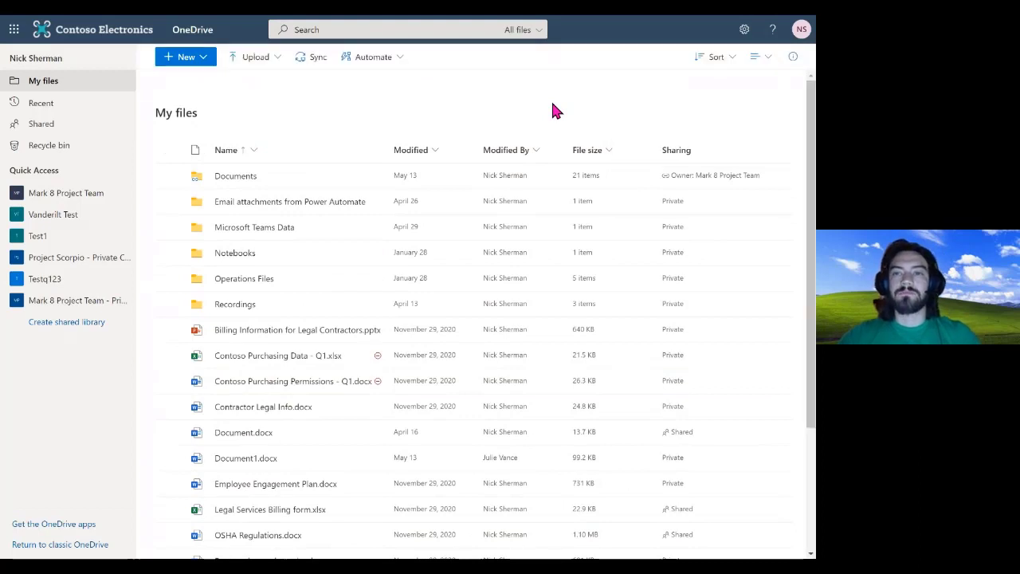
pyautogui.scroll(-2, 190, 408)
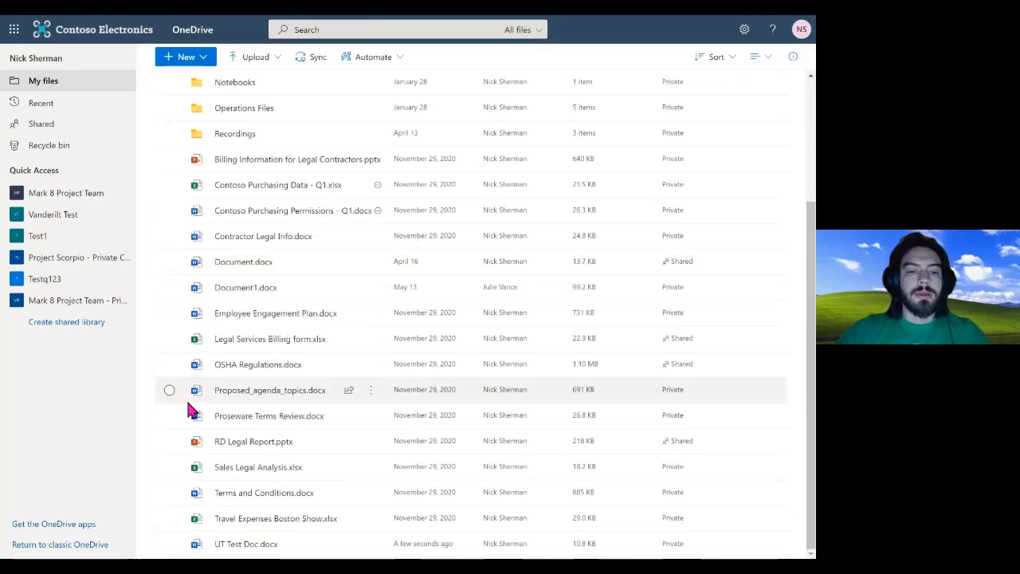
# Check the extra actions for UT Test Doc.docx, then open Document1.docx's Version history
pyautogui.click(169, 544)
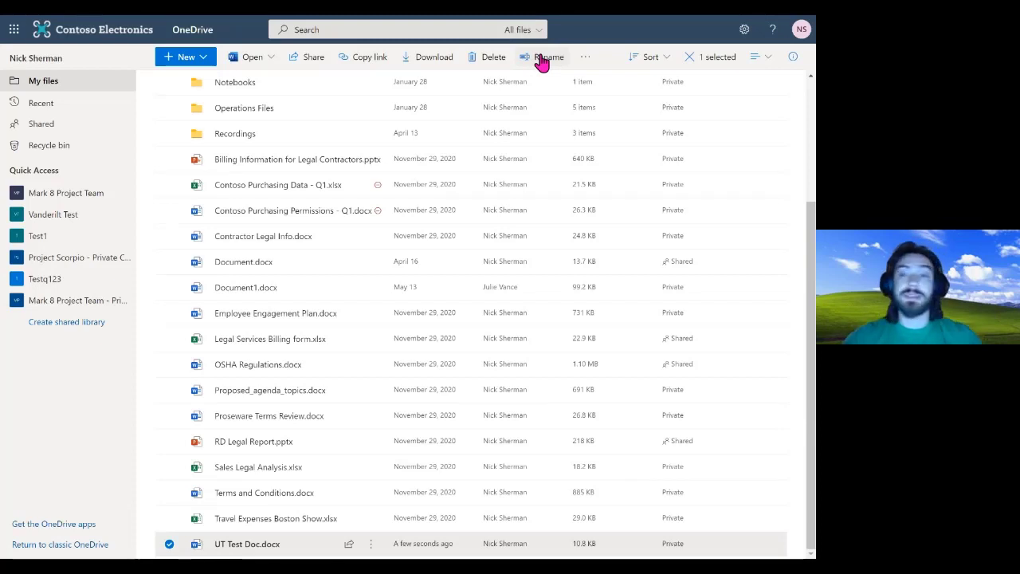
pyautogui.click(582, 64)
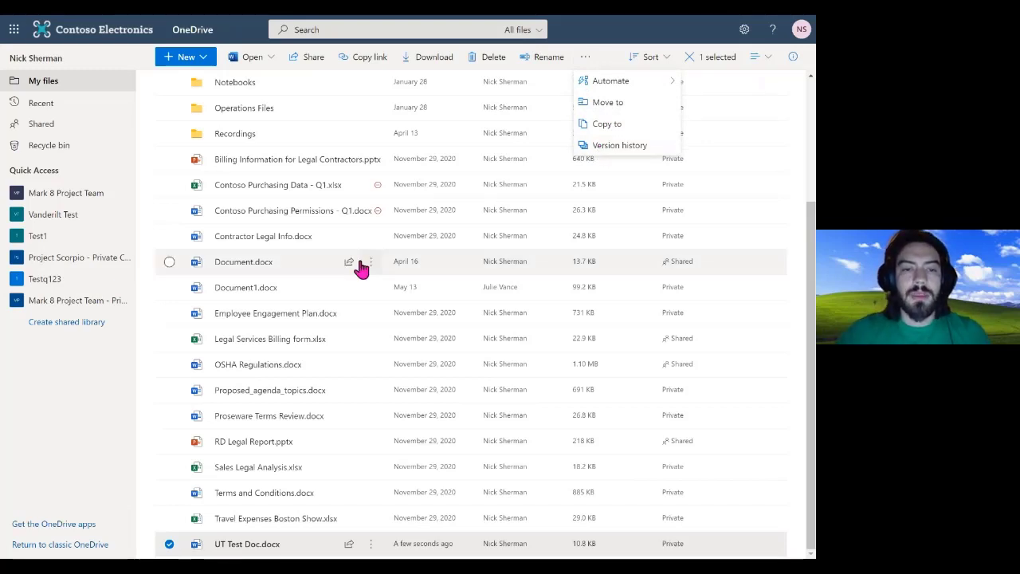
pyautogui.click(370, 291)
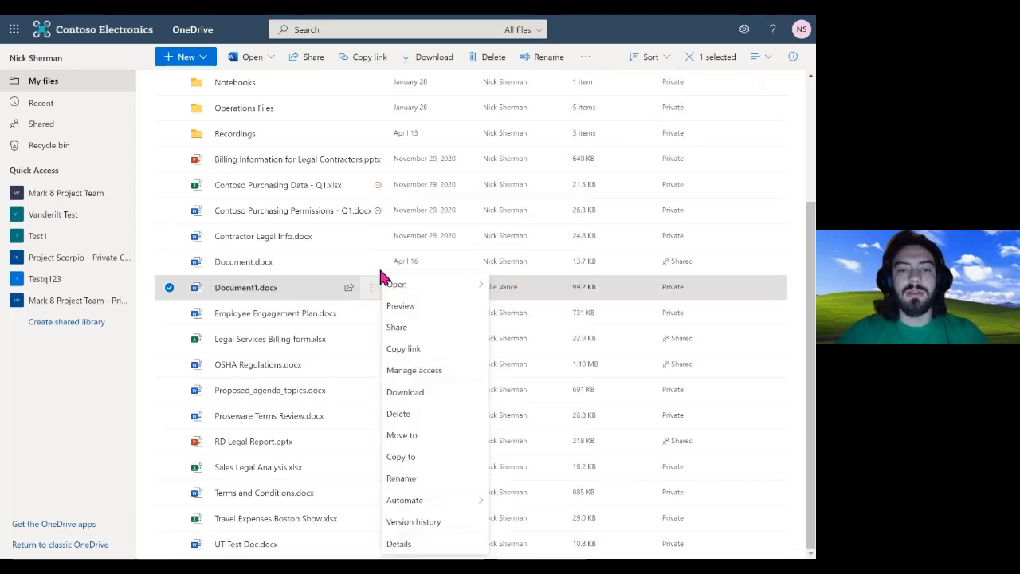
pyautogui.moveTo(421, 291)
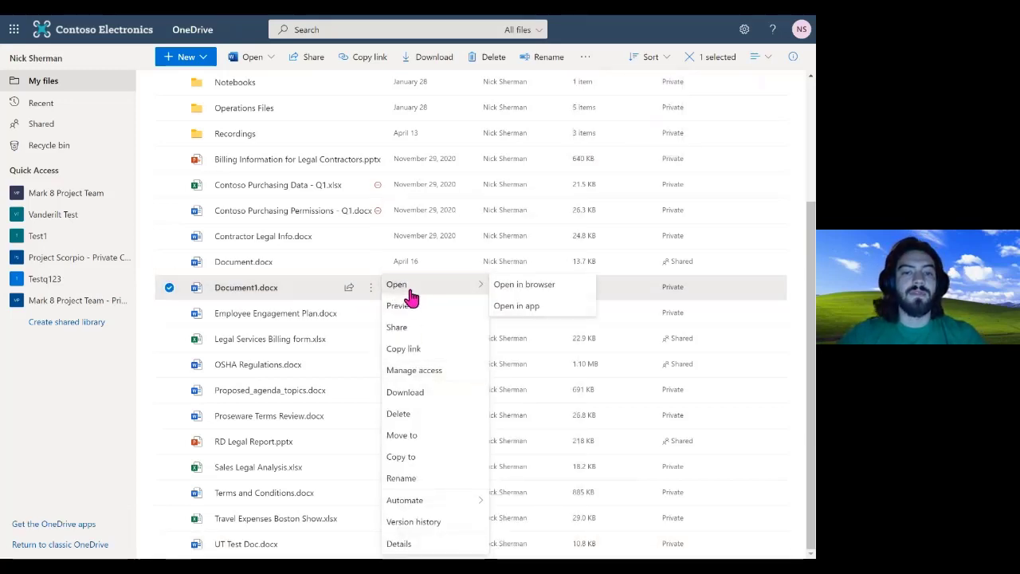
pyautogui.click(415, 525)
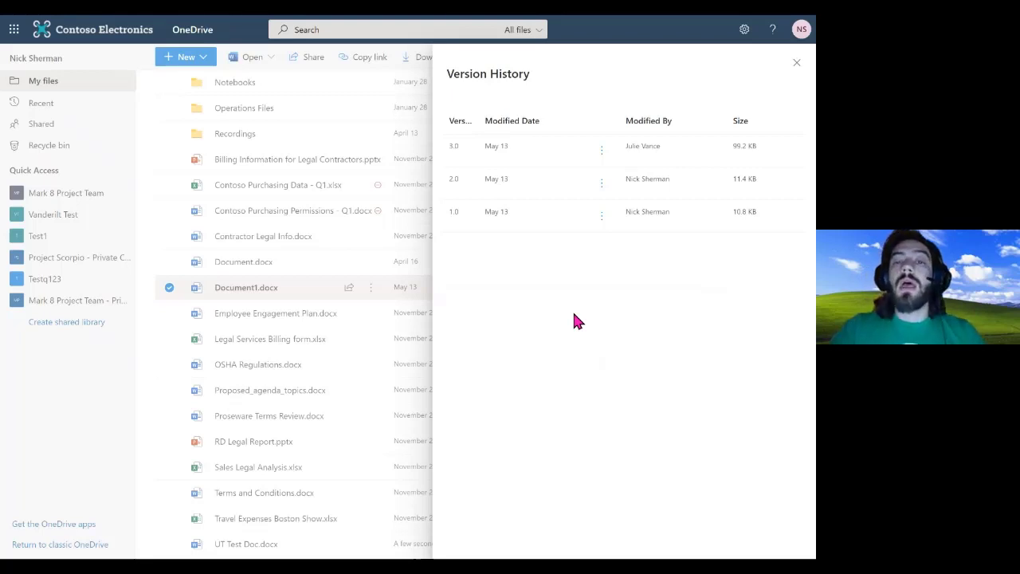
# Inspect the options for Document1.docx version 2.0, then close the Version History panel
pyautogui.click(601, 187)
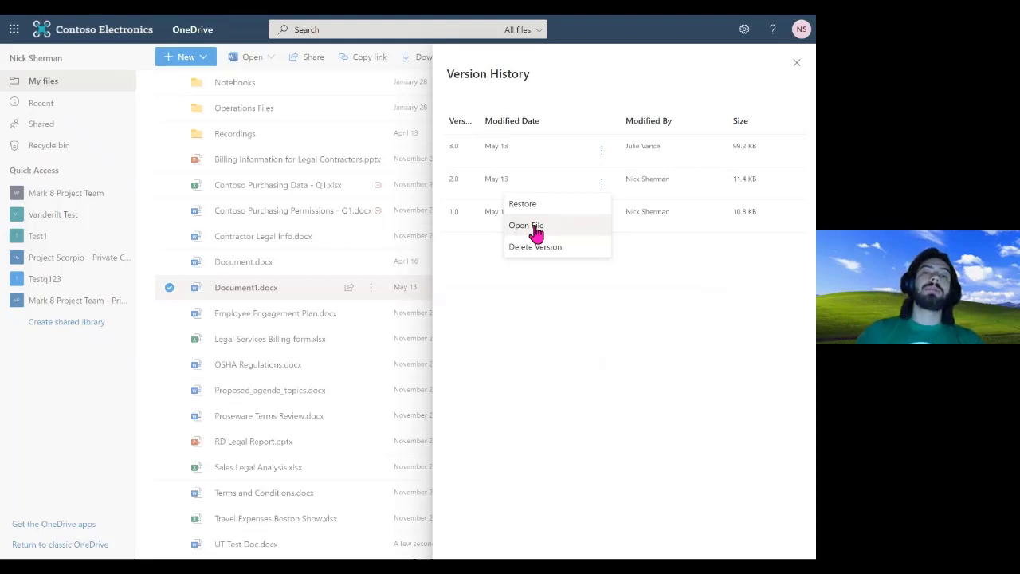
pyautogui.click(530, 162)
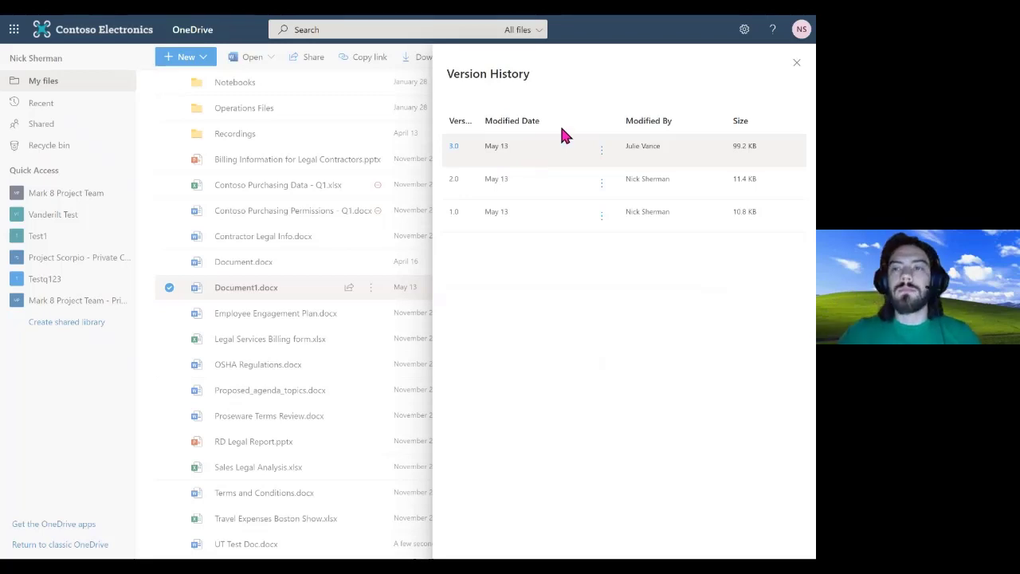
pyautogui.click(796, 65)
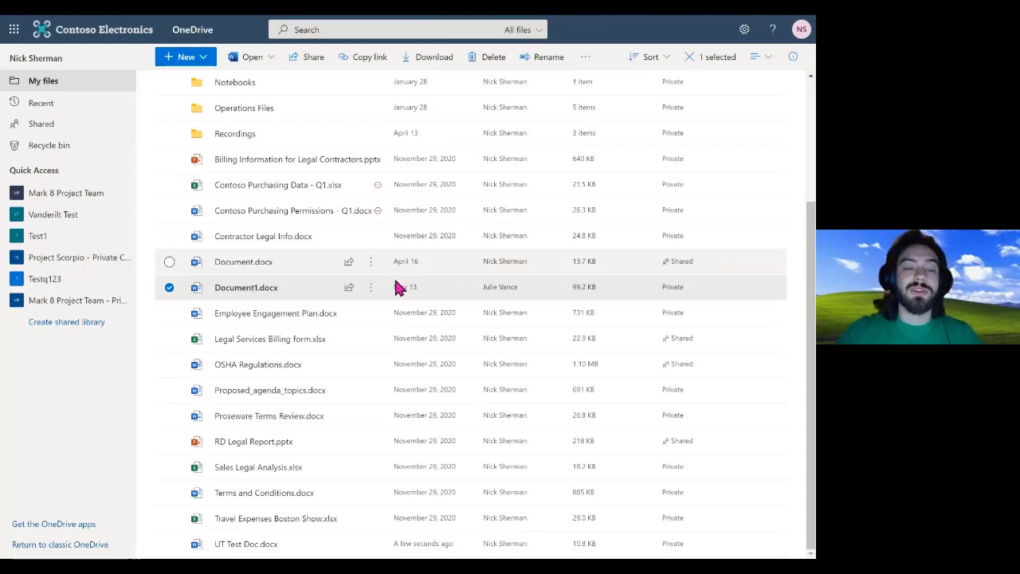
pyautogui.moveTo(372, 293)
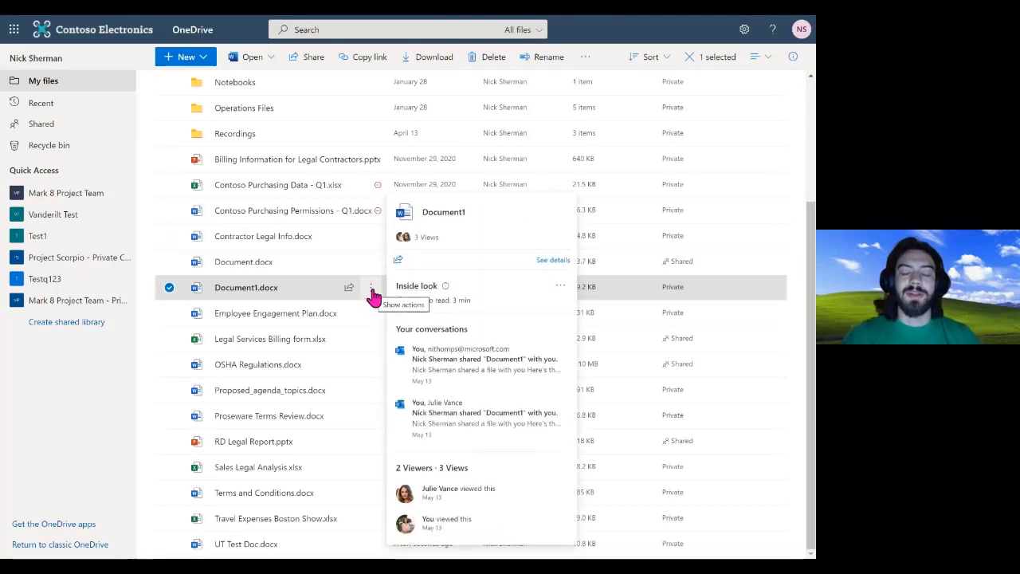
pyautogui.click(371, 292)
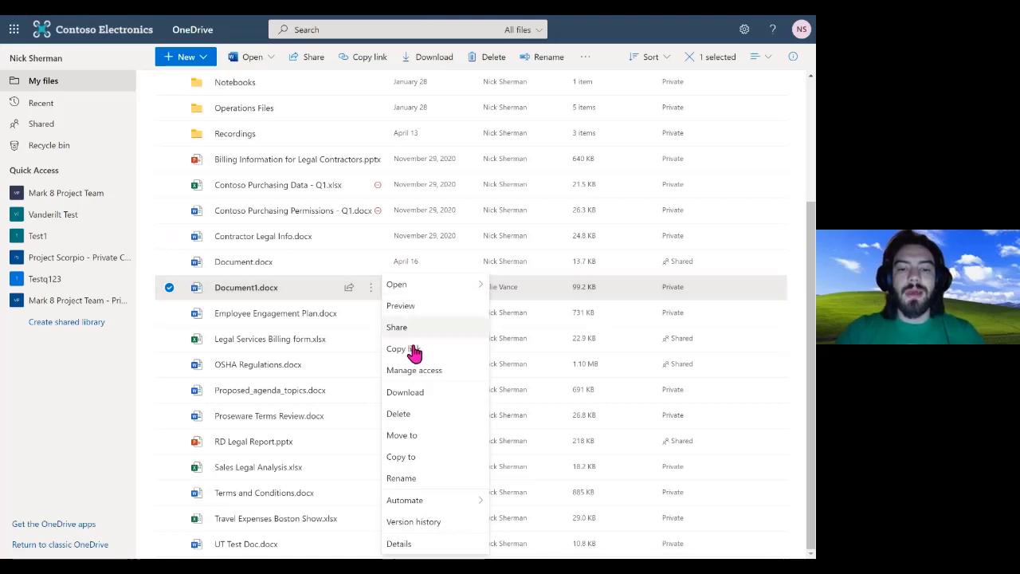
pyautogui.click(418, 545)
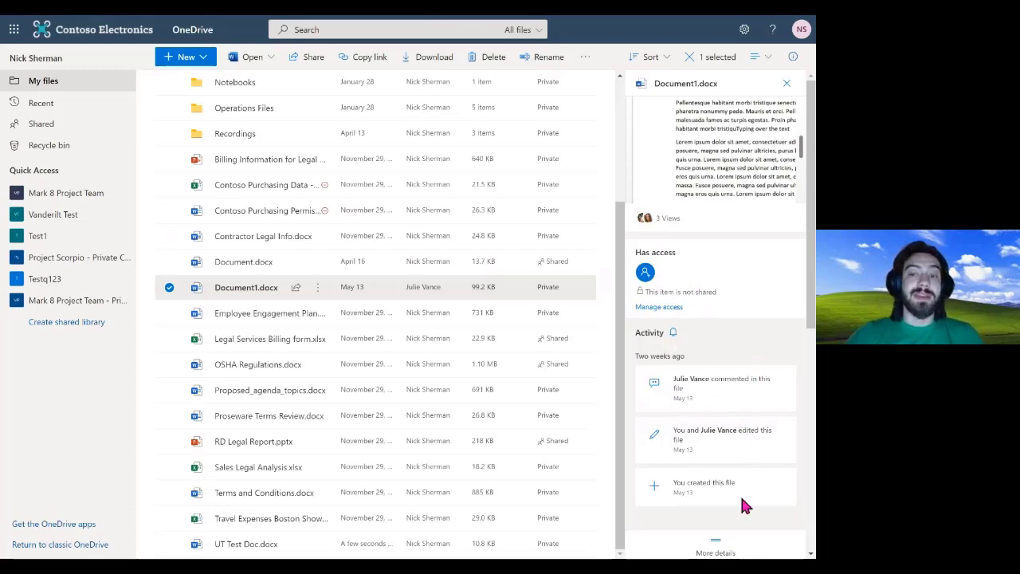
pyautogui.scroll(-5, 672, 388)
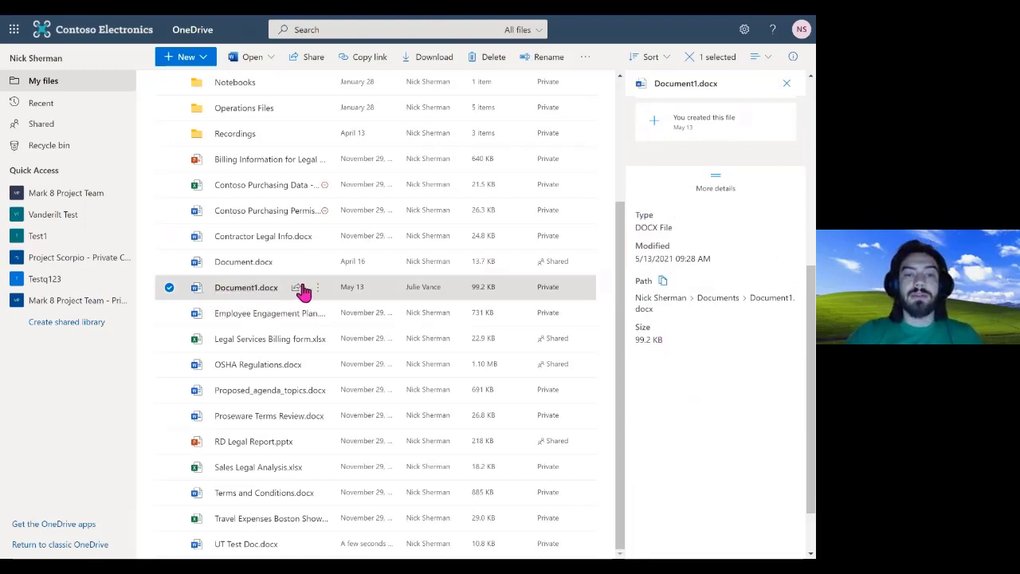
pyautogui.moveTo(263, 288)
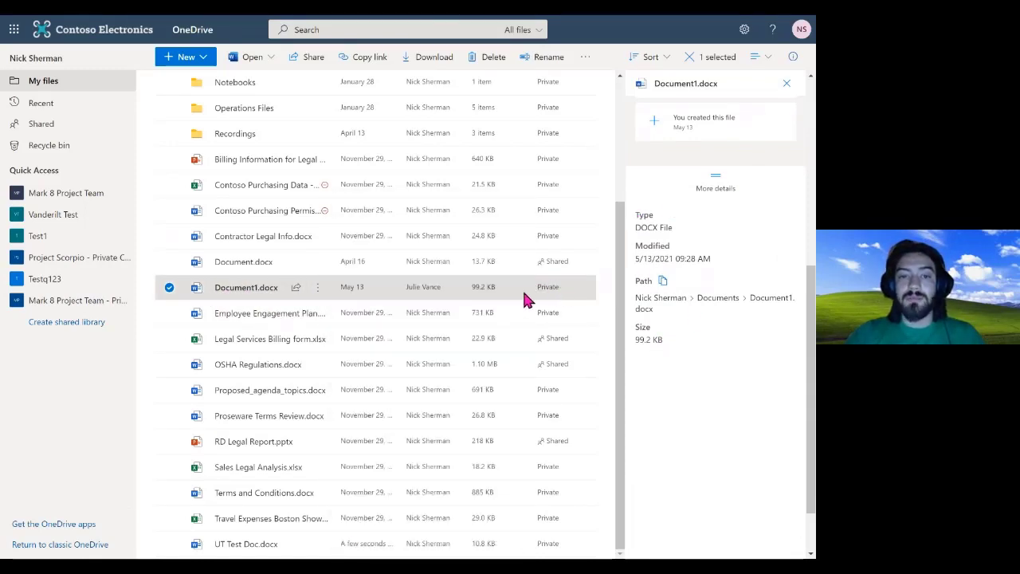
pyautogui.click(696, 188)
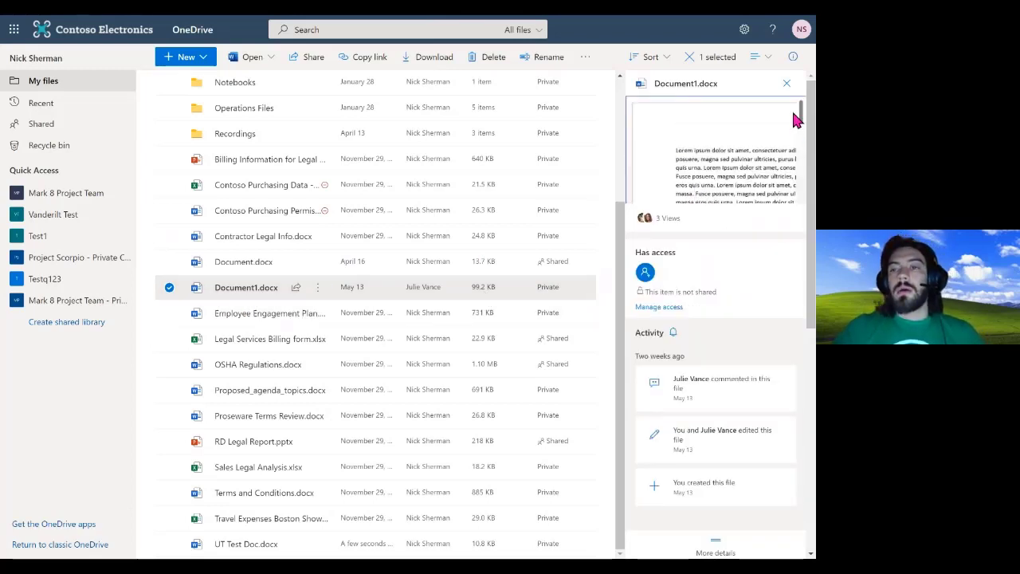
pyautogui.click(786, 85)
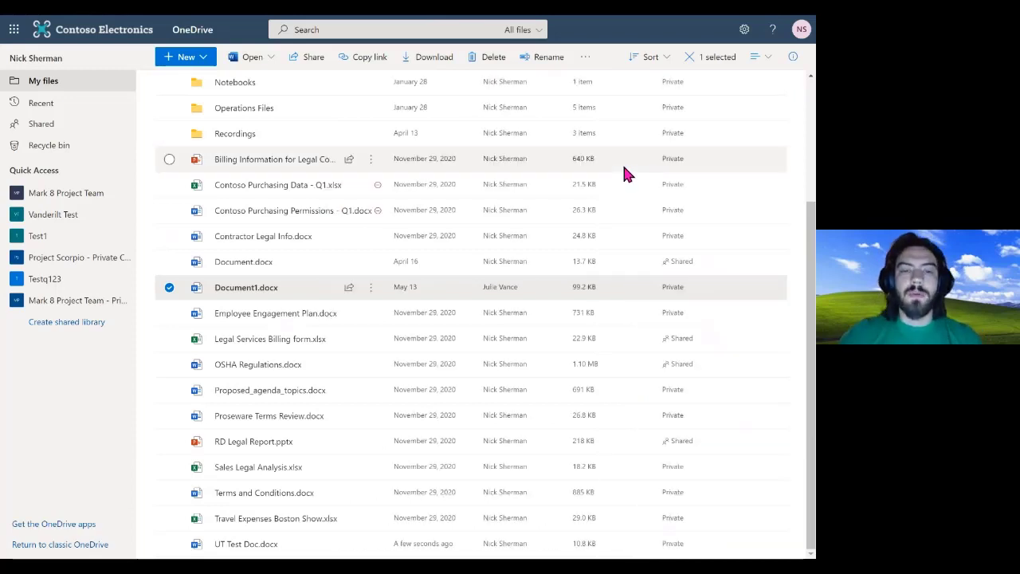
# Start sharing Document1.docx, add three colleagues as recipients, then remove the second one
pyautogui.click(349, 288)
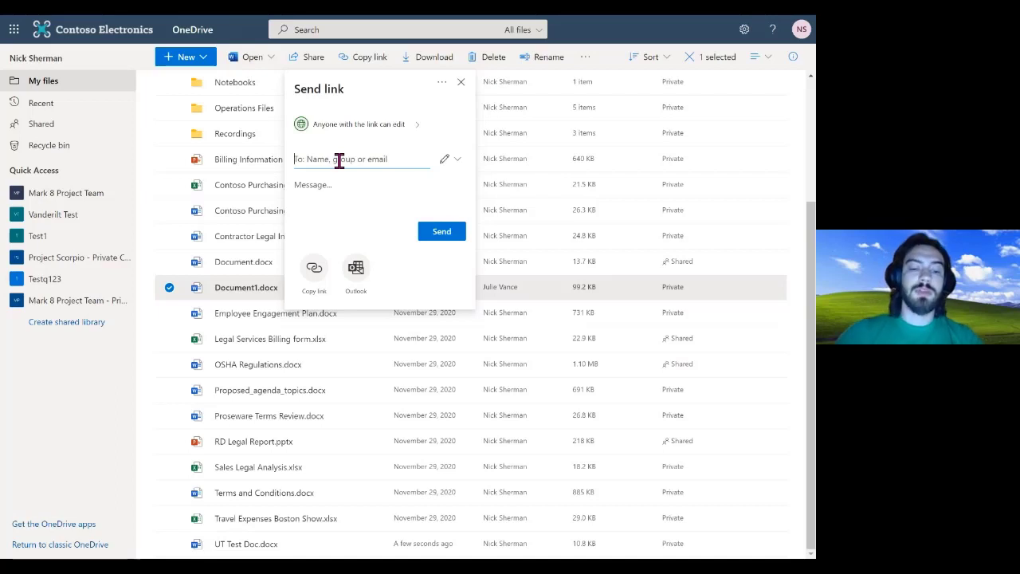
pyautogui.write('Cole')
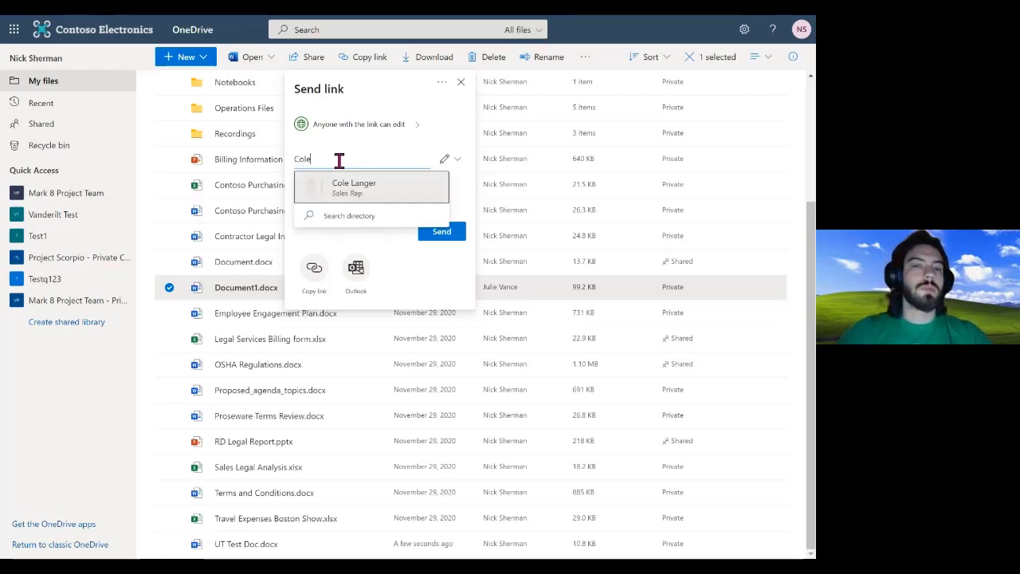
pyautogui.click(356, 195)
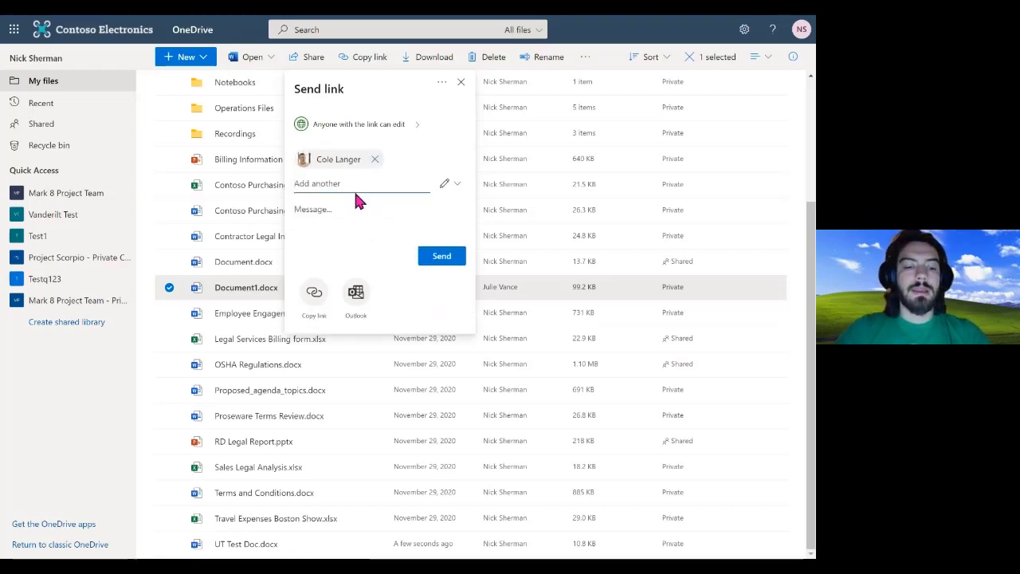
pyautogui.write('Eric')
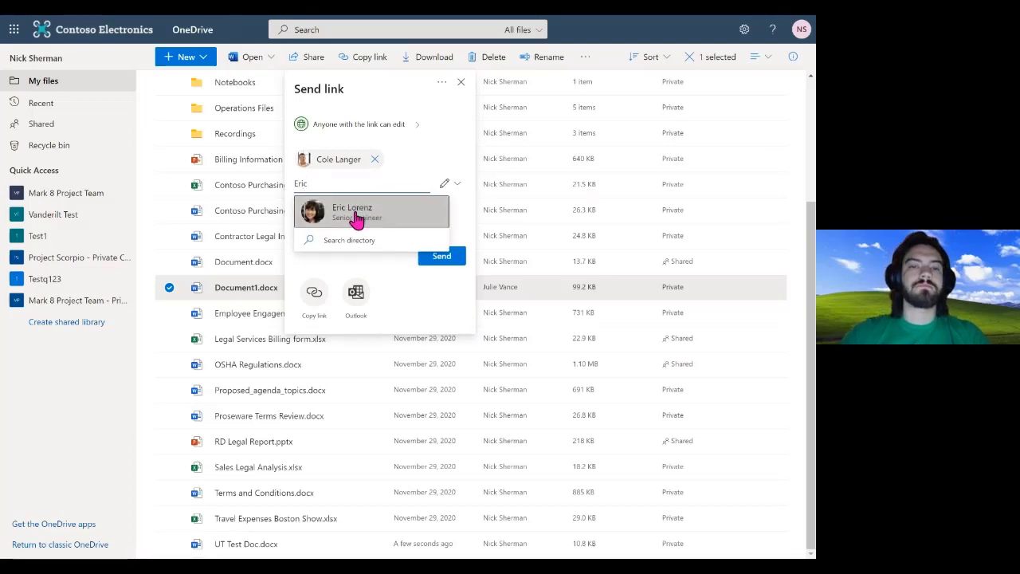
pyautogui.click(355, 212)
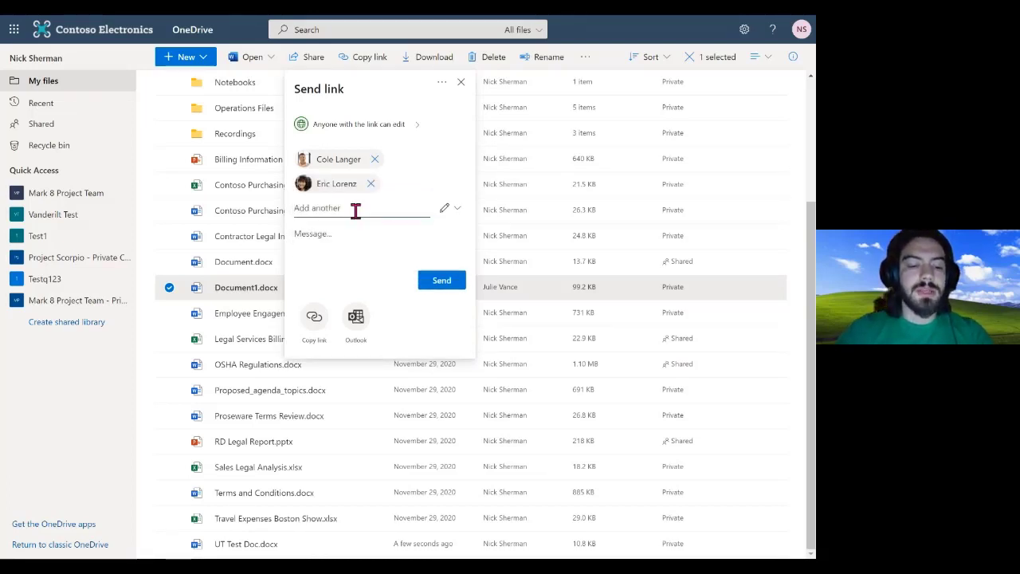
pyautogui.write('Jess')
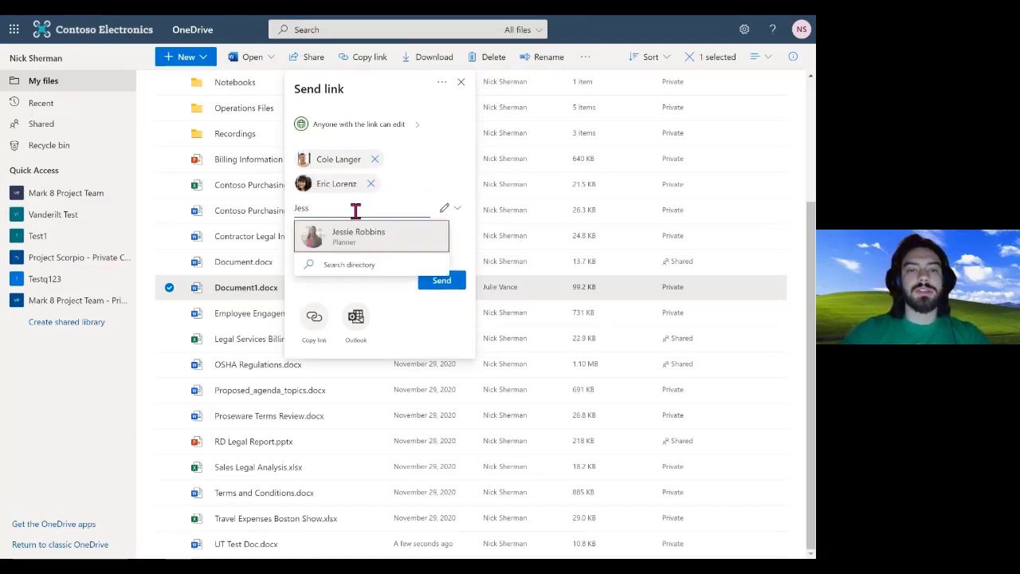
pyautogui.click(361, 239)
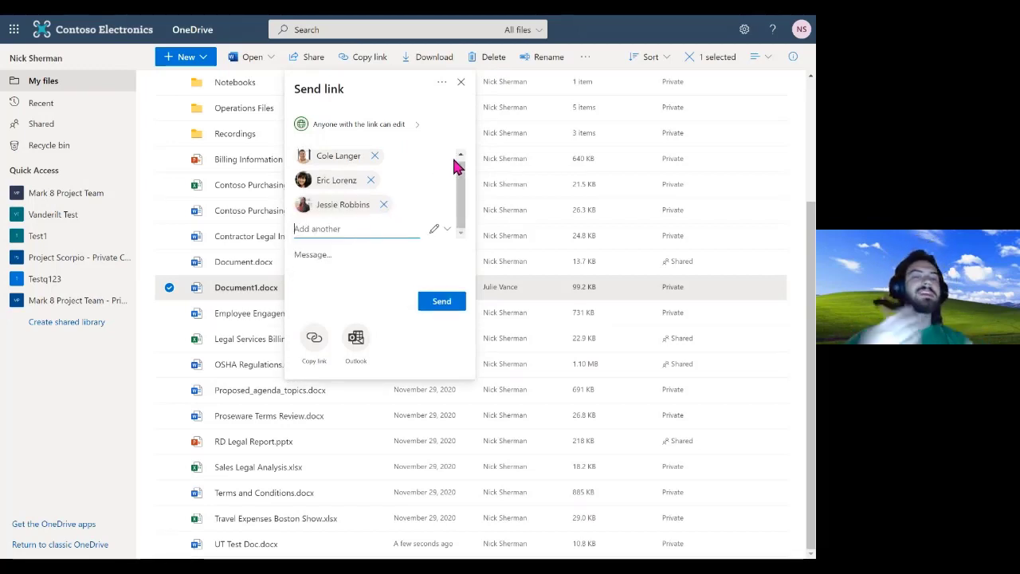
pyautogui.click(370, 180)
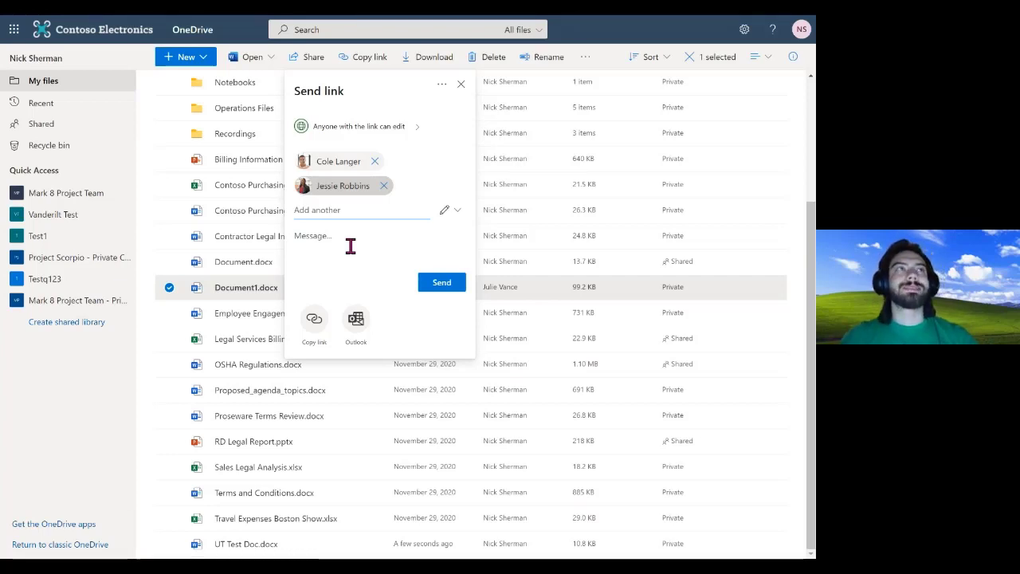
# Try each link audience option before settling on Anyone with the link
pyautogui.click(397, 132)
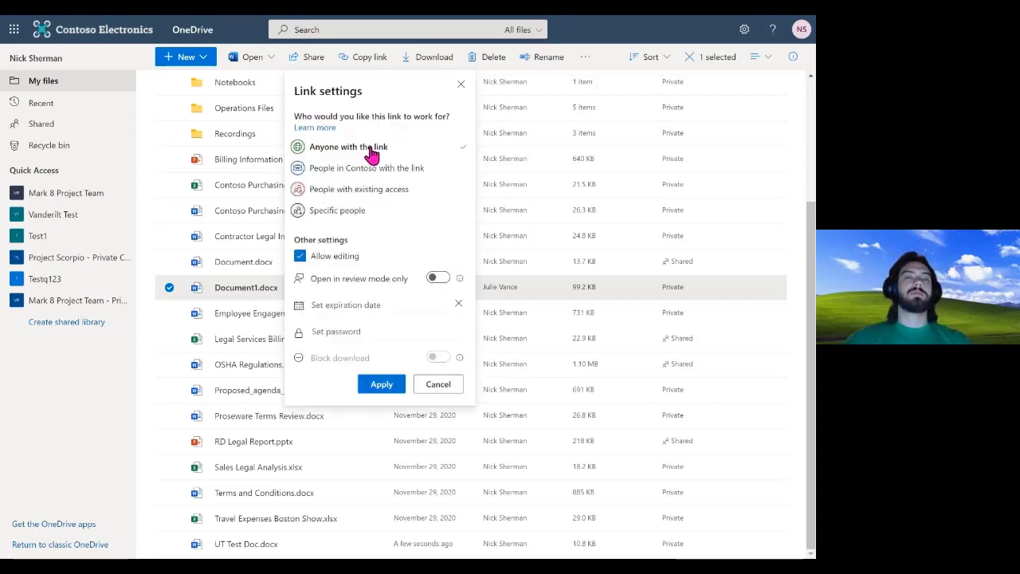
pyautogui.click(343, 174)
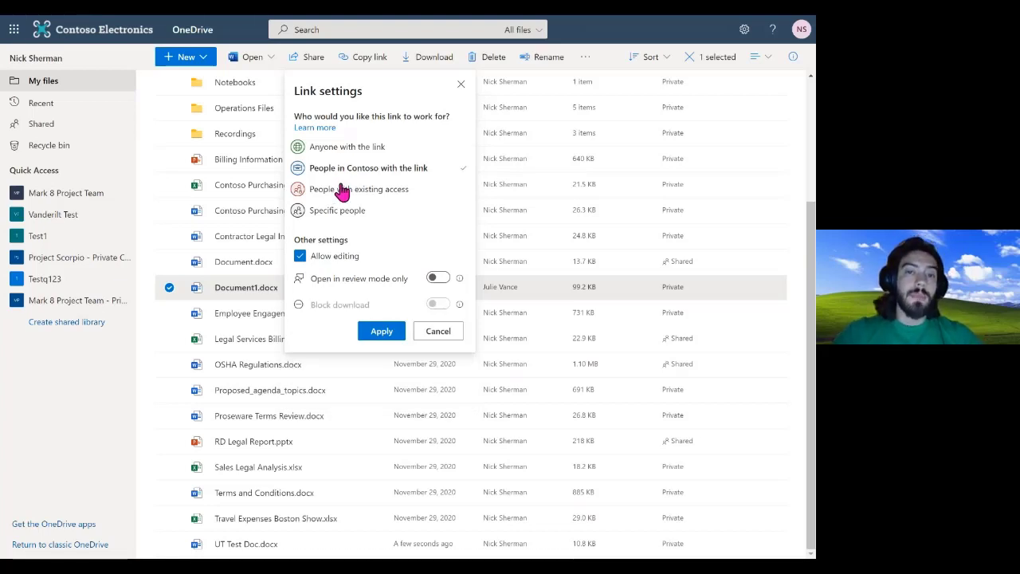
pyautogui.click(340, 193)
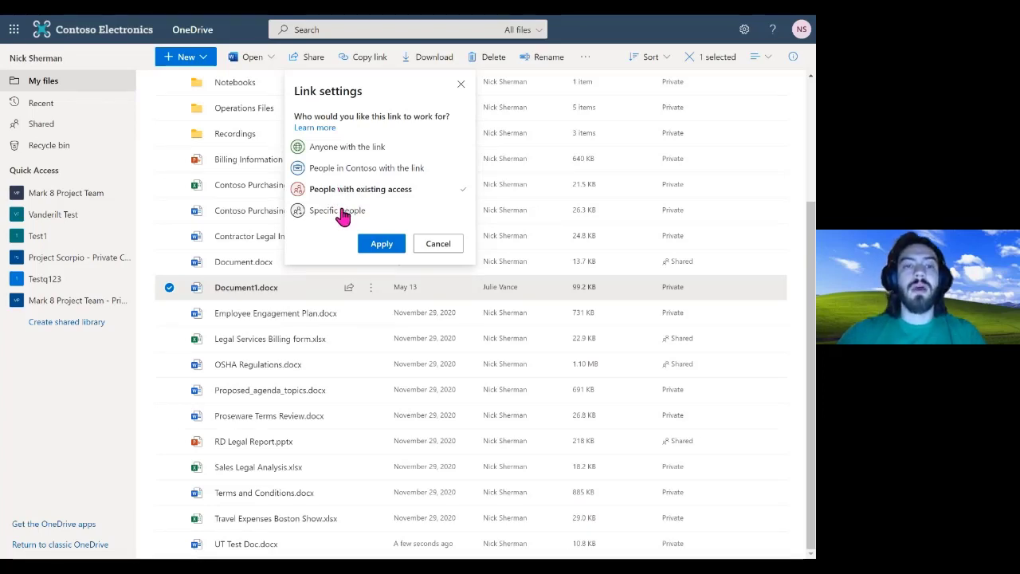
pyautogui.click(343, 215)
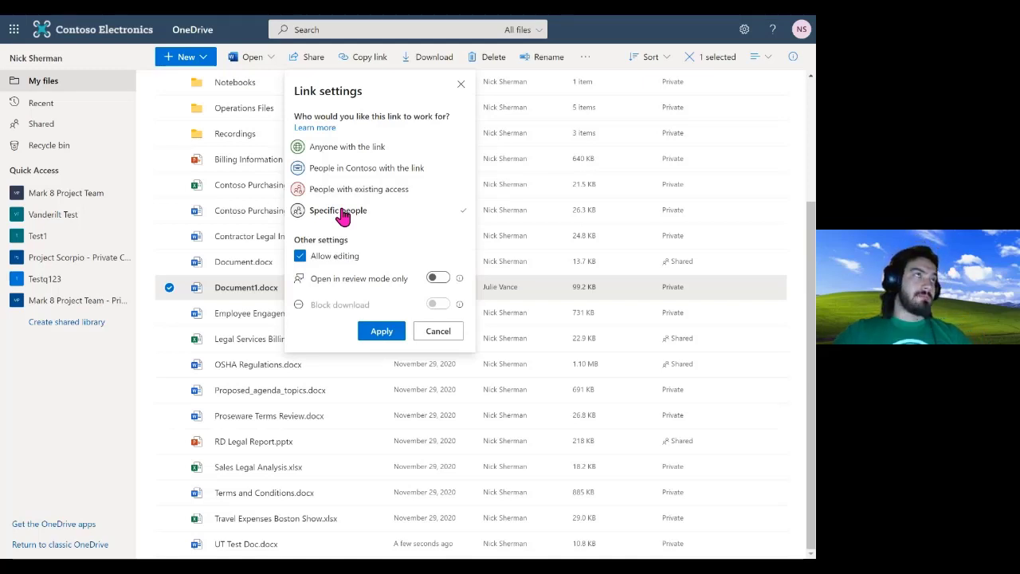
pyautogui.click(373, 150)
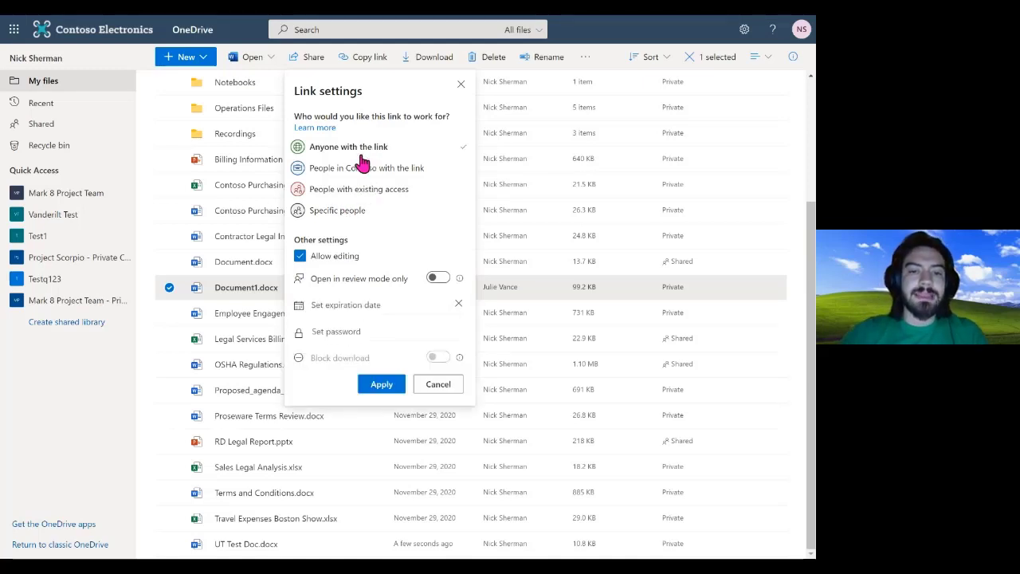
pyautogui.click(383, 169)
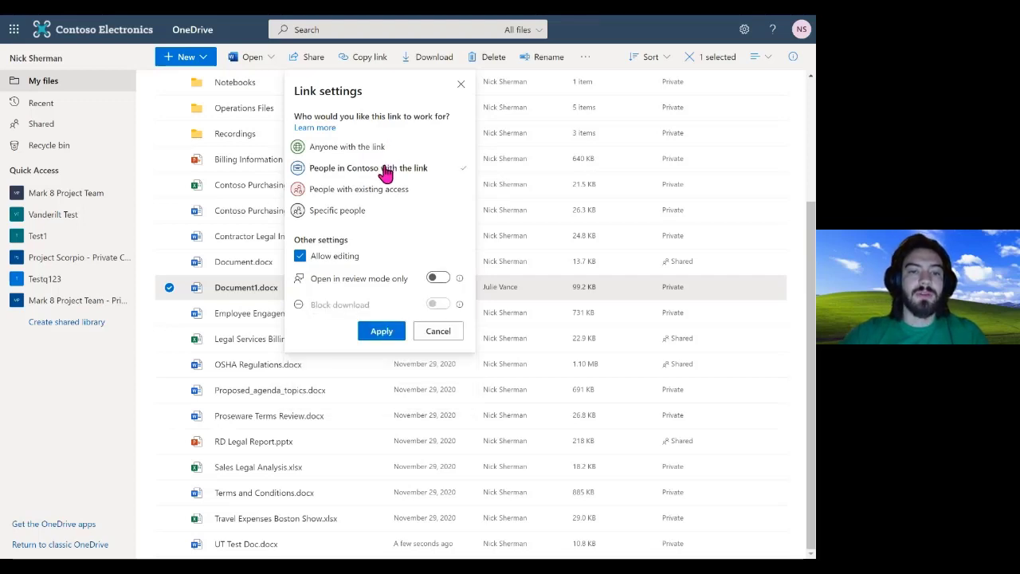
pyautogui.click(357, 151)
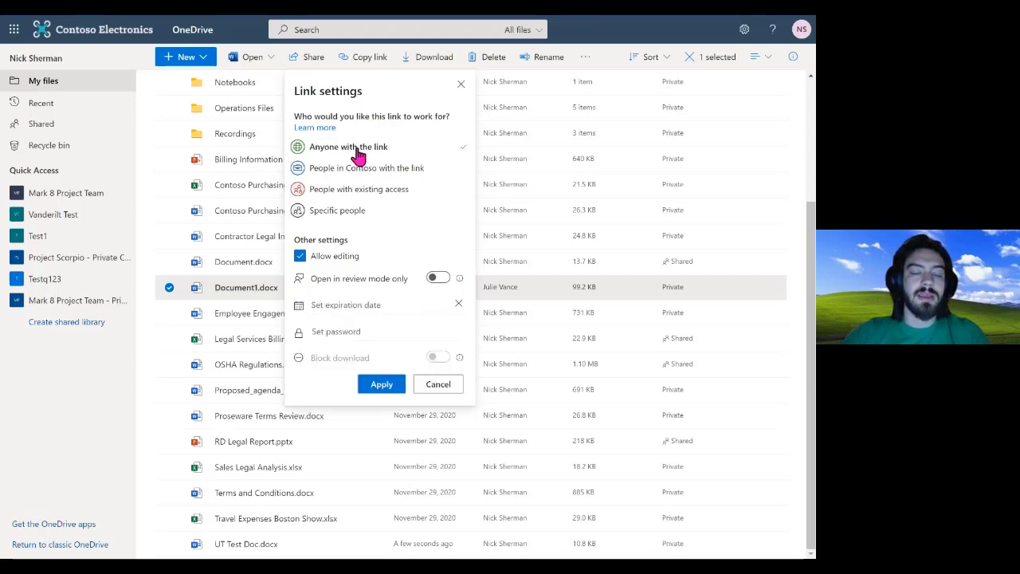
# Make the link view-only, block downloads, and set it to expire on Jun 1 2021
pyautogui.click(341, 307)
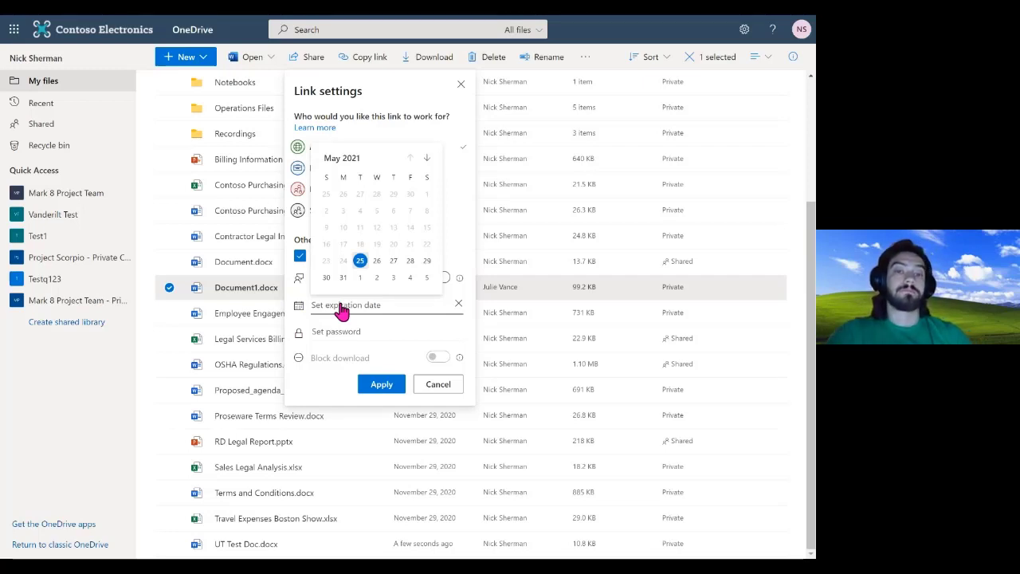
pyautogui.click(461, 234)
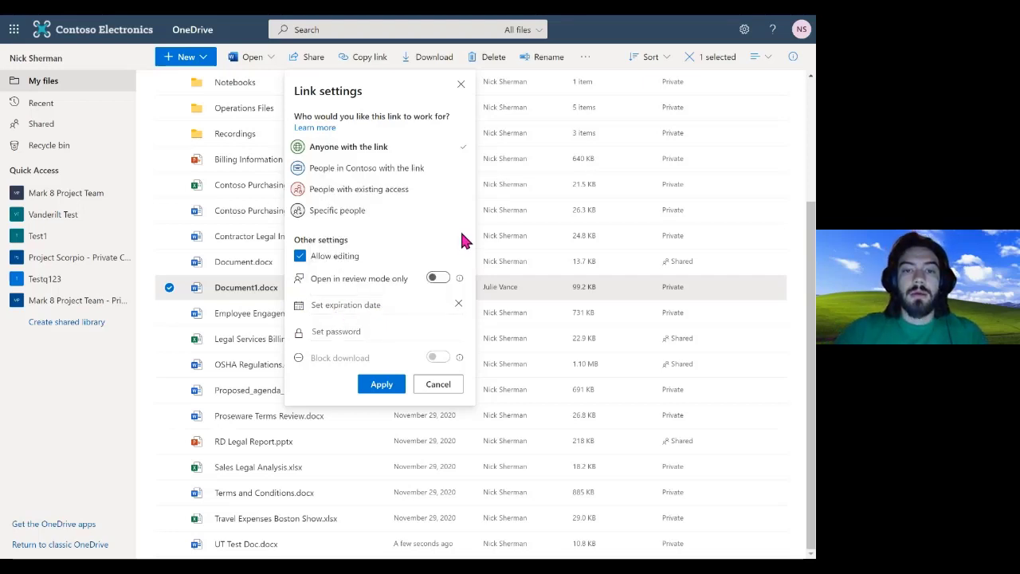
pyautogui.click(299, 257)
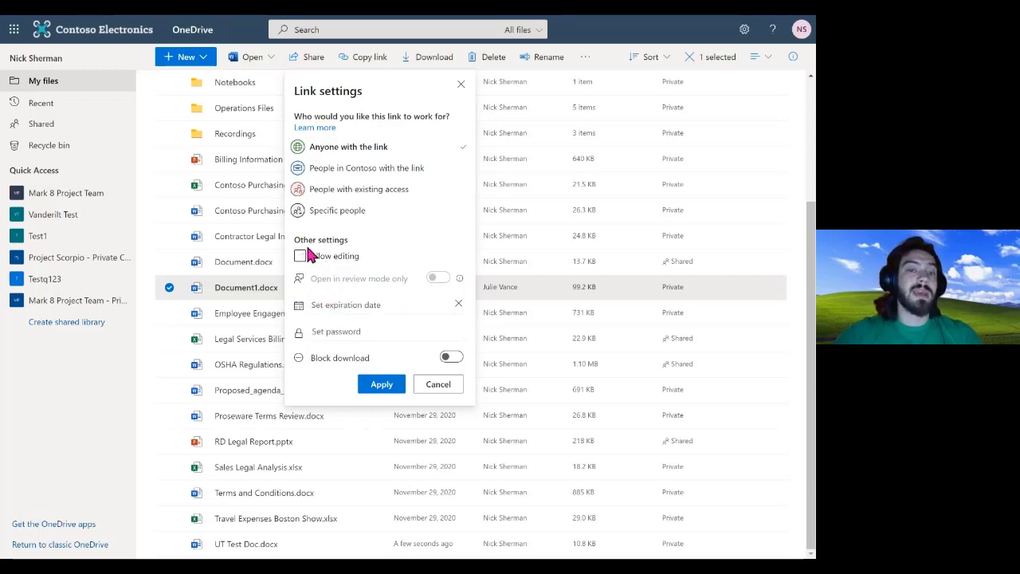
pyautogui.click(448, 359)
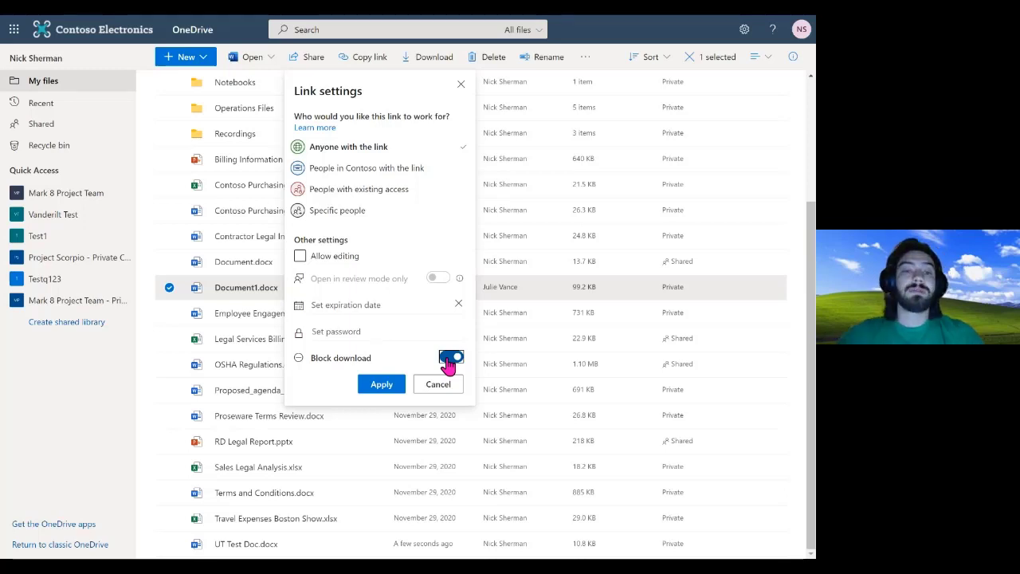
pyautogui.click(385, 311)
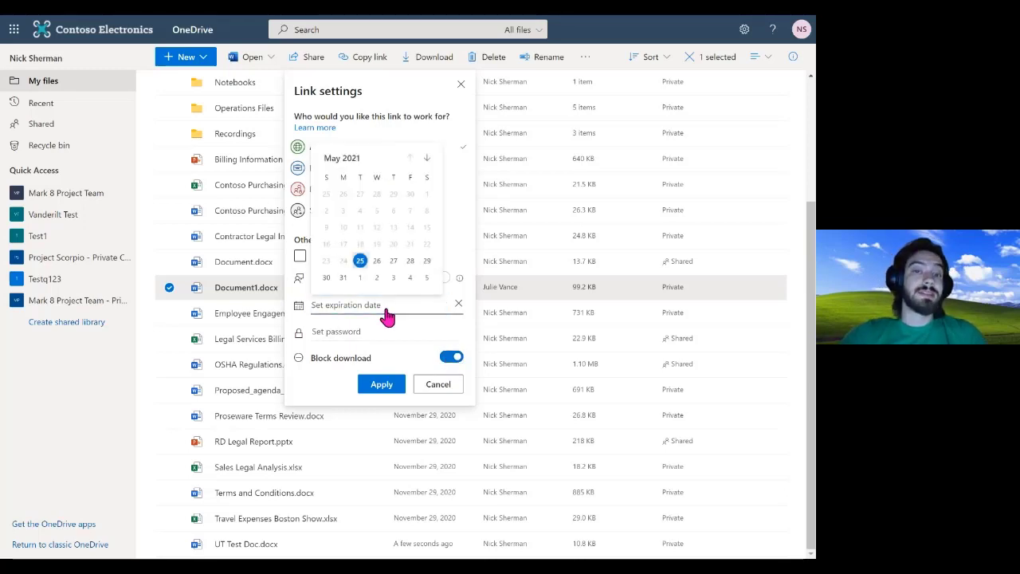
pyautogui.click(359, 276)
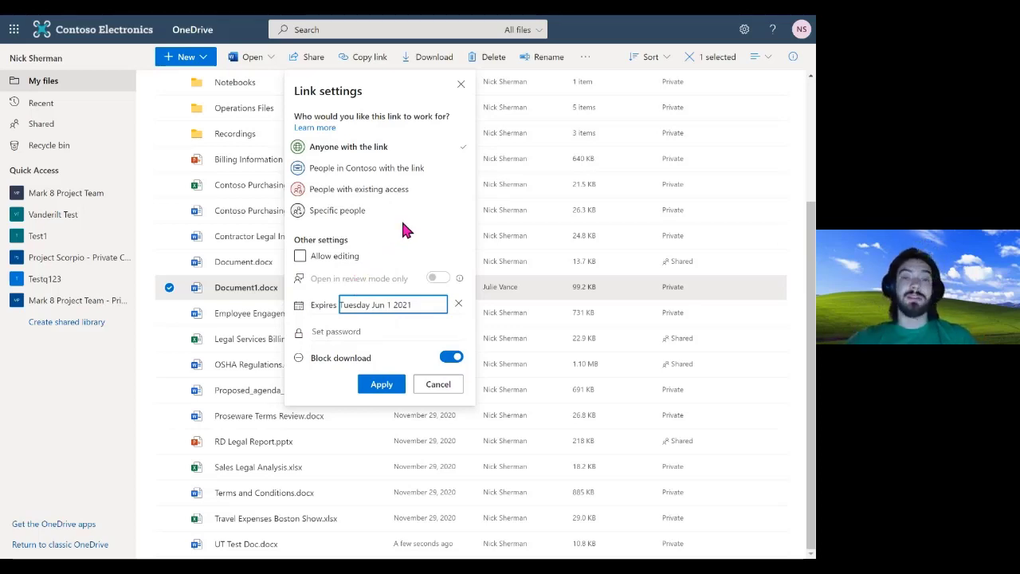
pyautogui.click(336, 330)
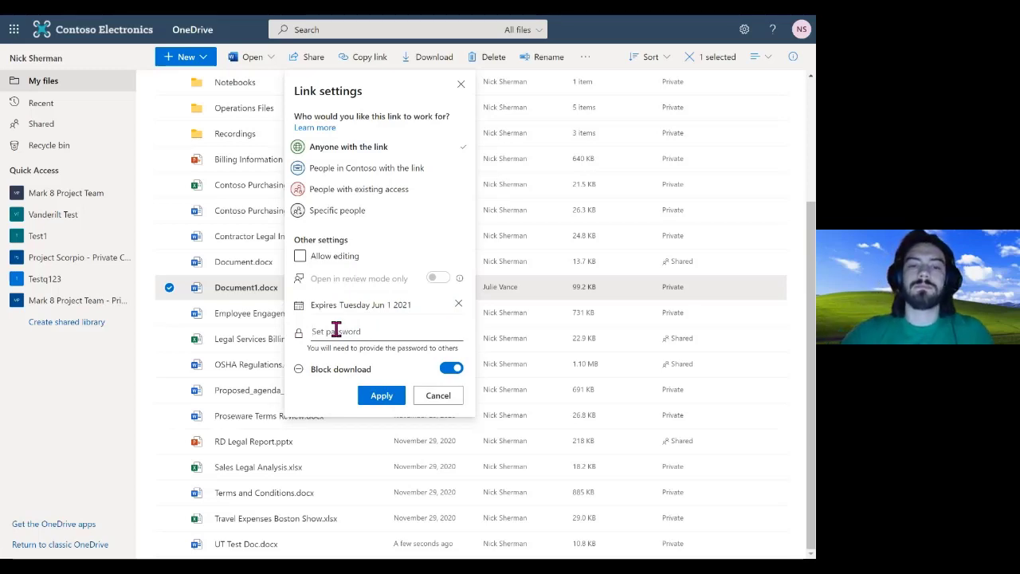
# Apply a view-only People in Contoso link after trying editing and review mode
pyautogui.click(338, 177)
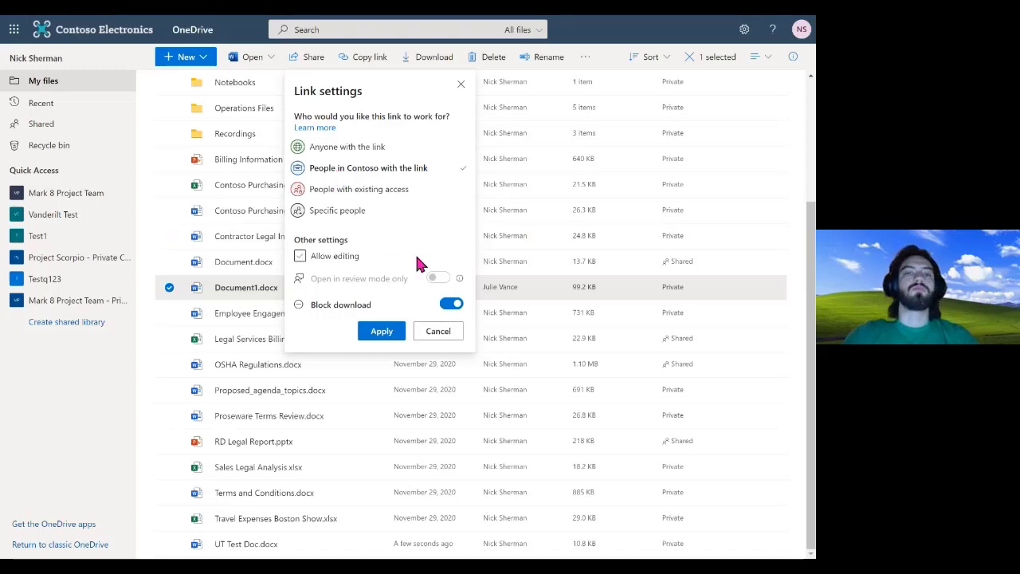
pyautogui.click(322, 263)
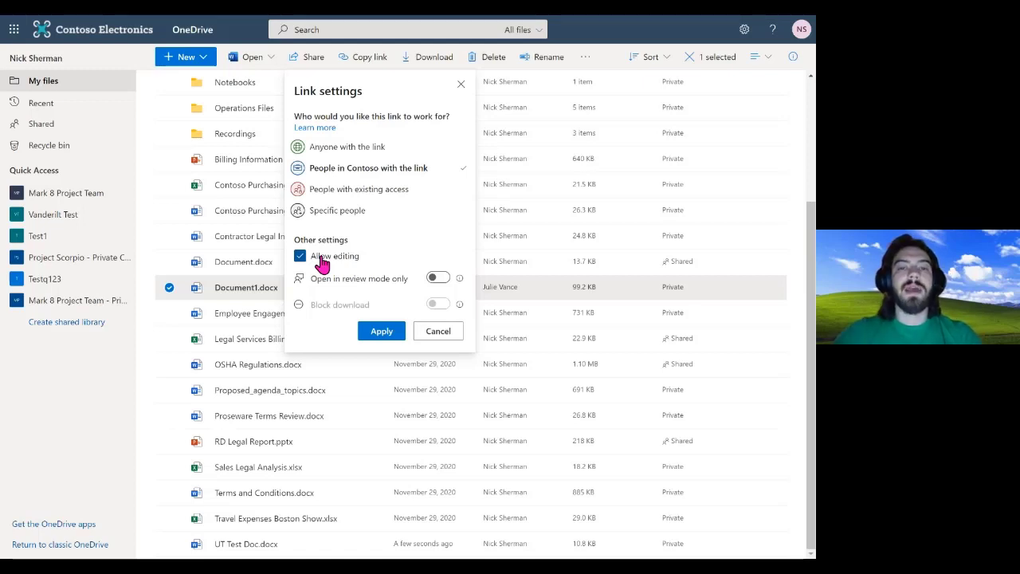
pyautogui.click(434, 280)
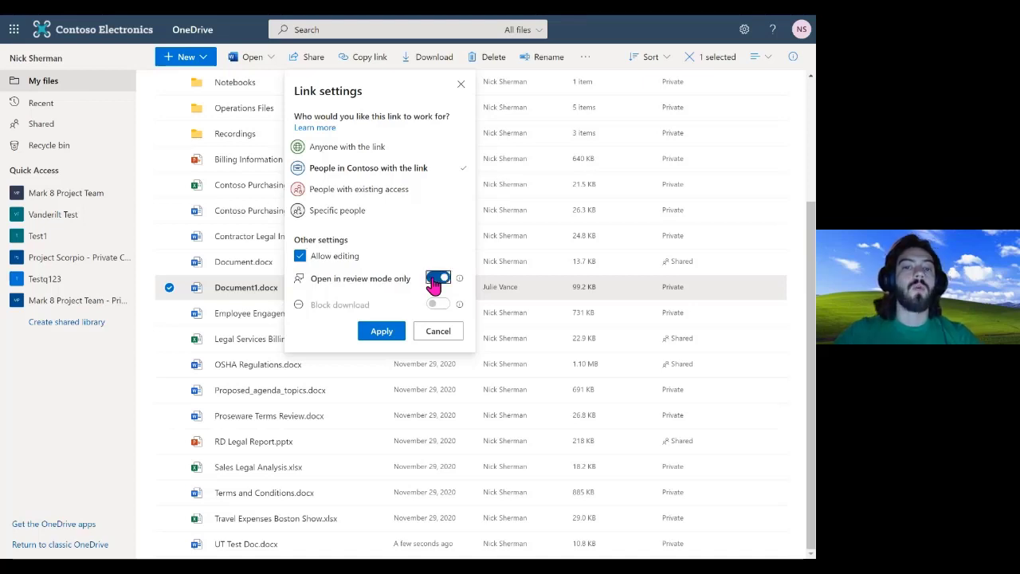
pyautogui.moveTo(459, 285)
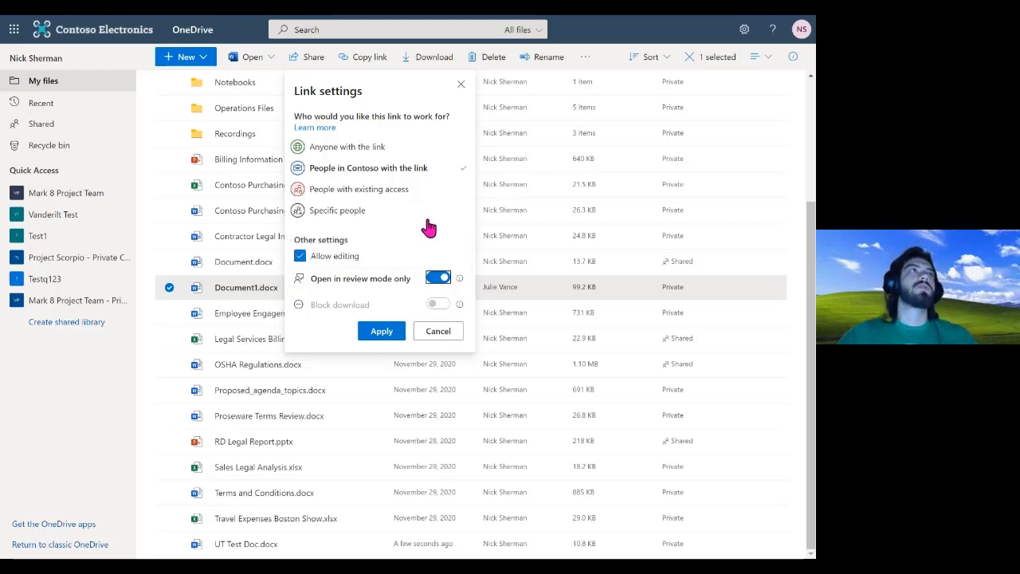
pyautogui.click(300, 256)
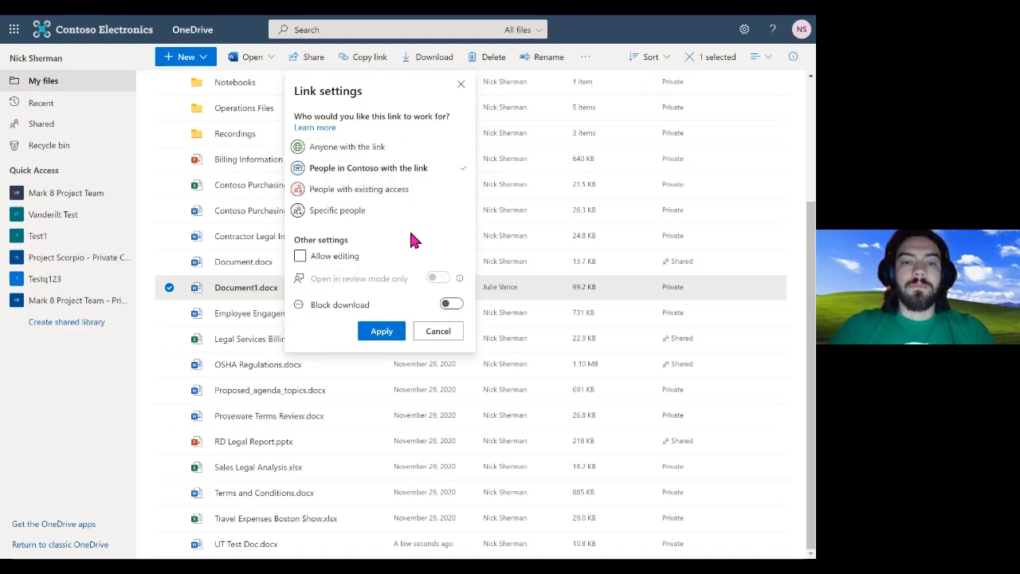
pyautogui.click(381, 330)
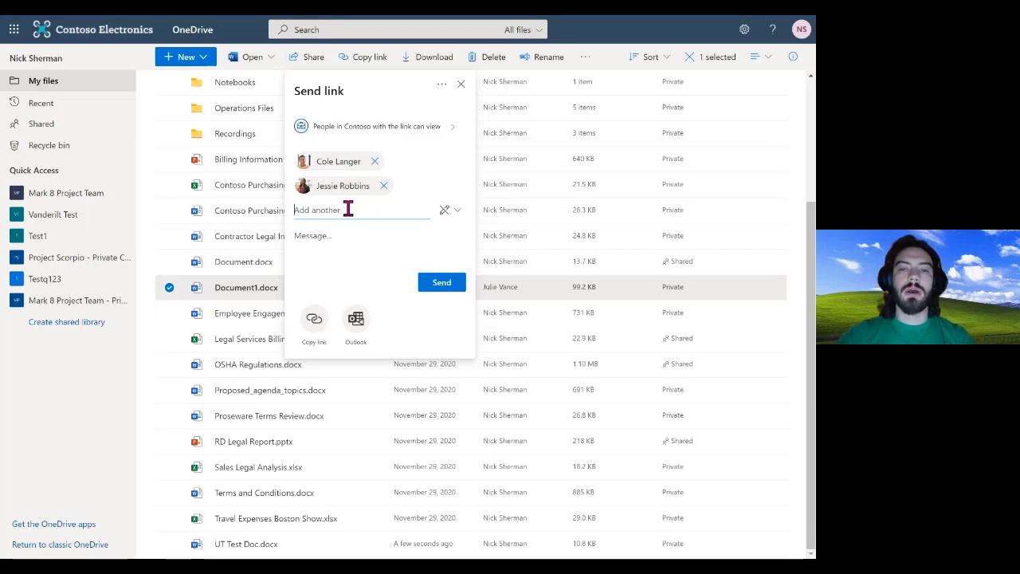
# Set the Document1.docx link to Can edit for Anyone with the link and apply it
pyautogui.click(456, 212)
pyautogui.click(422, 231)
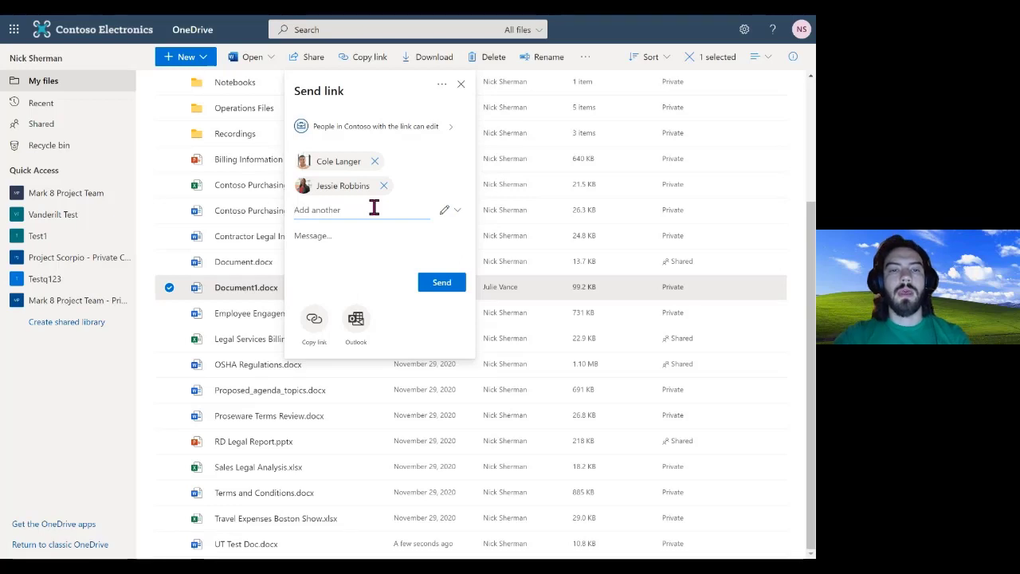
pyautogui.click(451, 125)
pyautogui.click(364, 148)
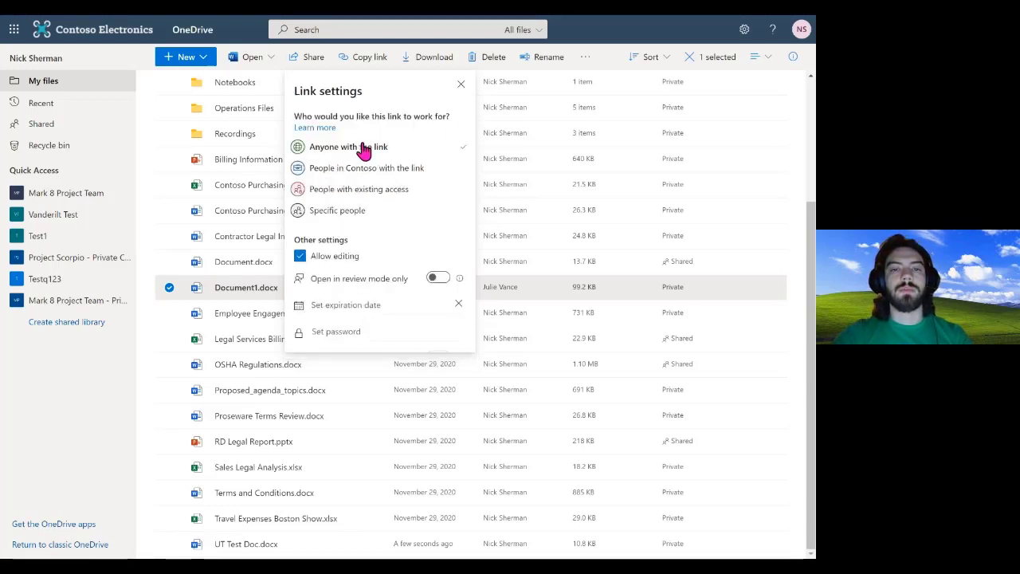
pyautogui.click(381, 384)
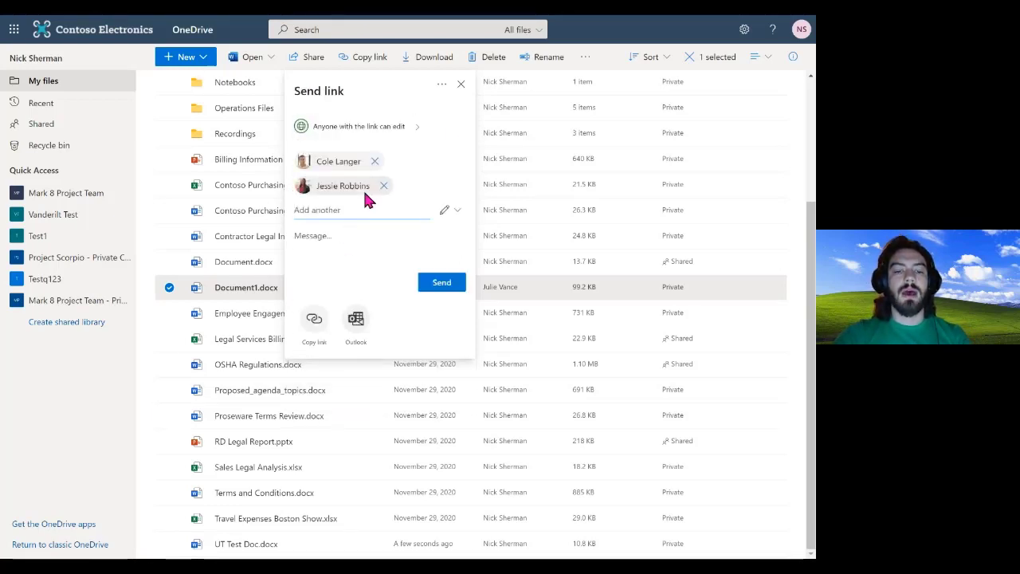
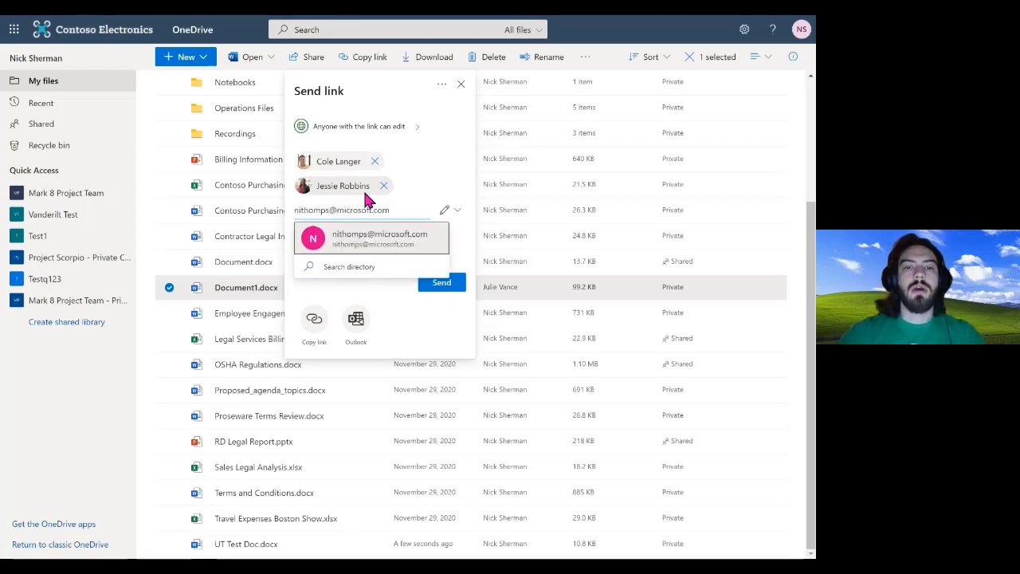
# Add and remove an external e-mail recipient, then share the link through Outlook
pyautogui.click(345, 250)
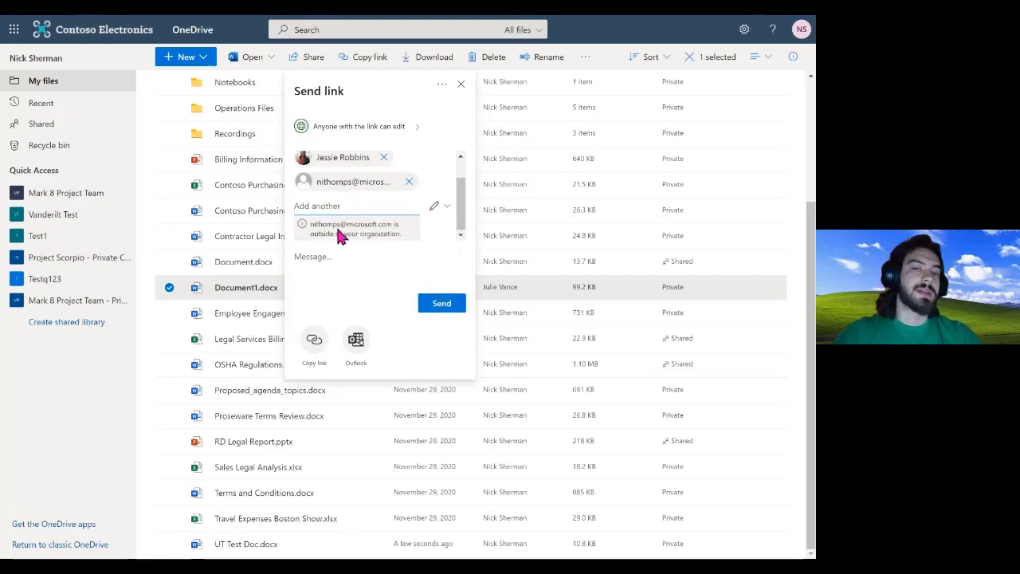
pyautogui.click(408, 182)
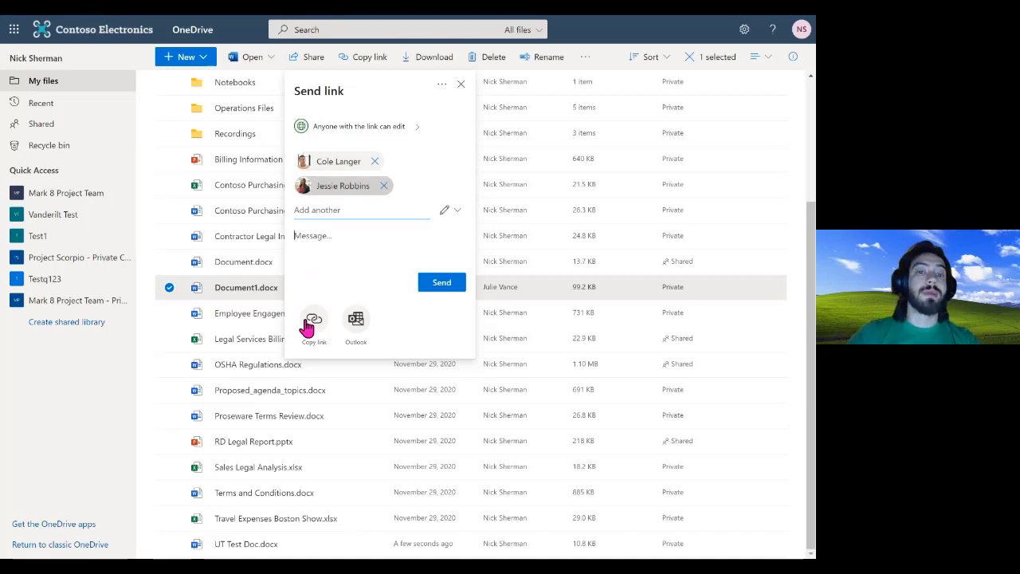
pyautogui.click(359, 324)
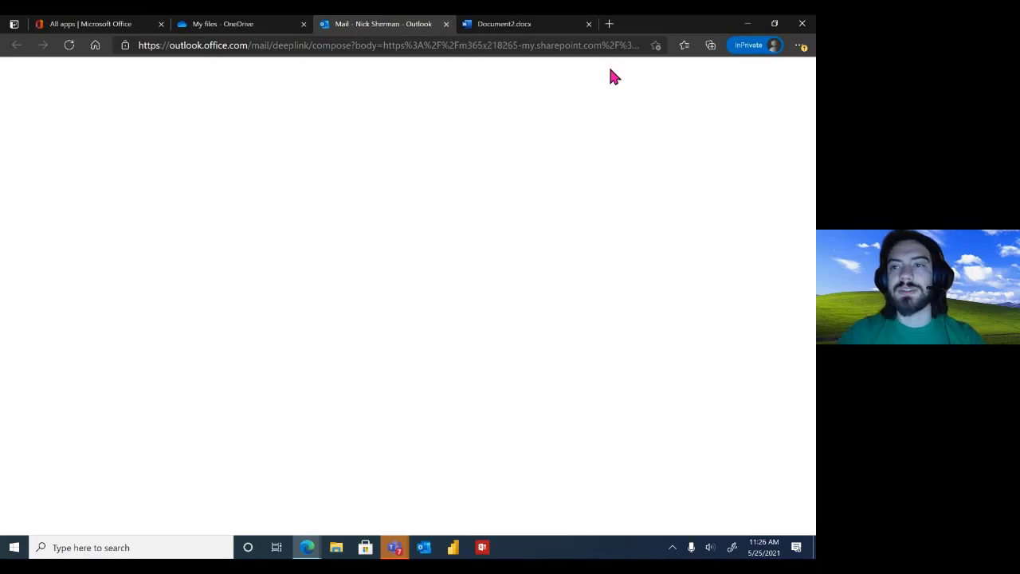
# Return to the OneDrive file list and try zooming in from Edge's settings menu
pyautogui.click(240, 29)
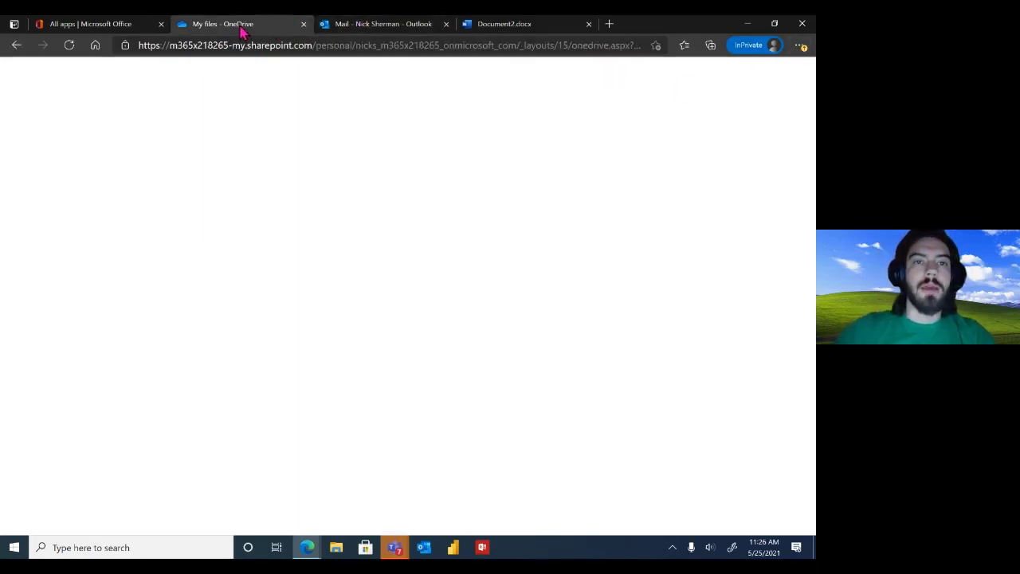
pyautogui.click(800, 46)
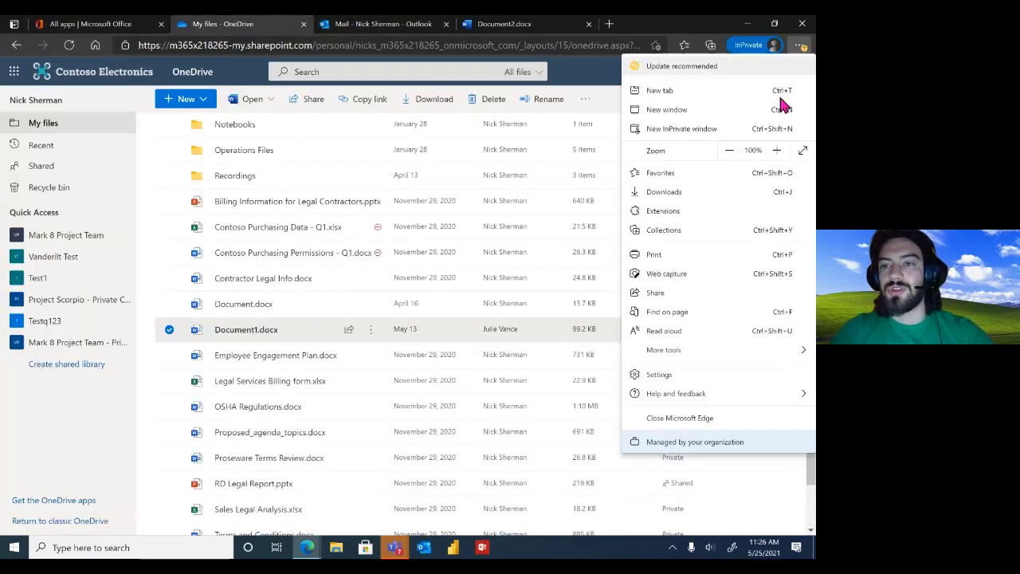
pyautogui.click(776, 151)
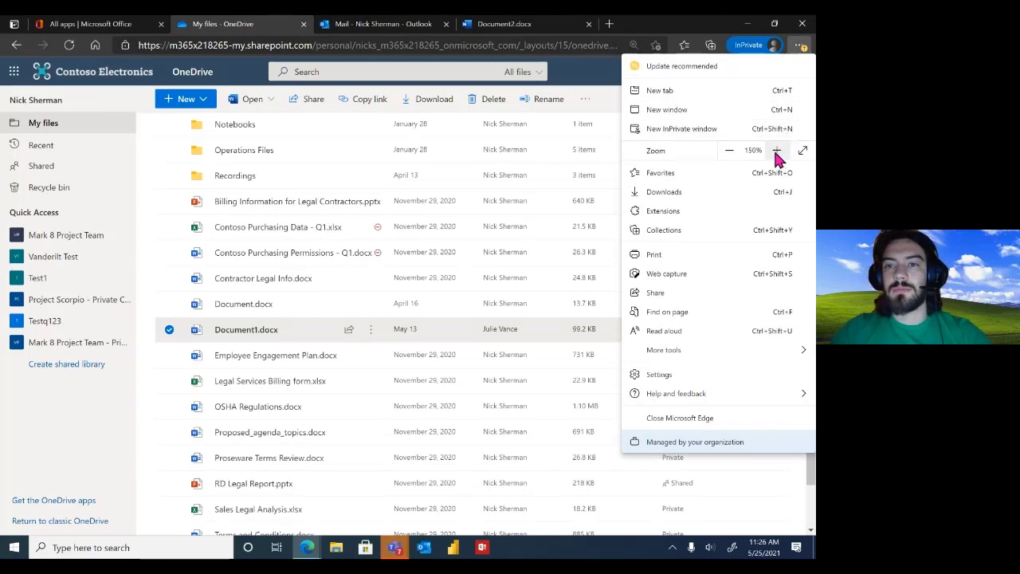
pyautogui.click(595, 89)
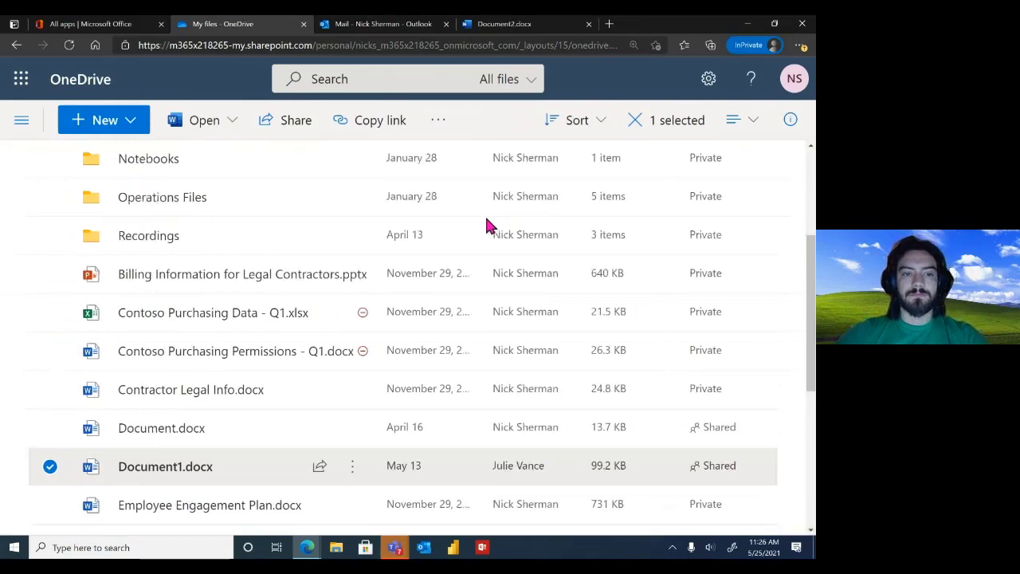
# Zoom the OneDrive page out with Ctrl+Minus and scroll through the file list
pyautogui.click(801, 45)
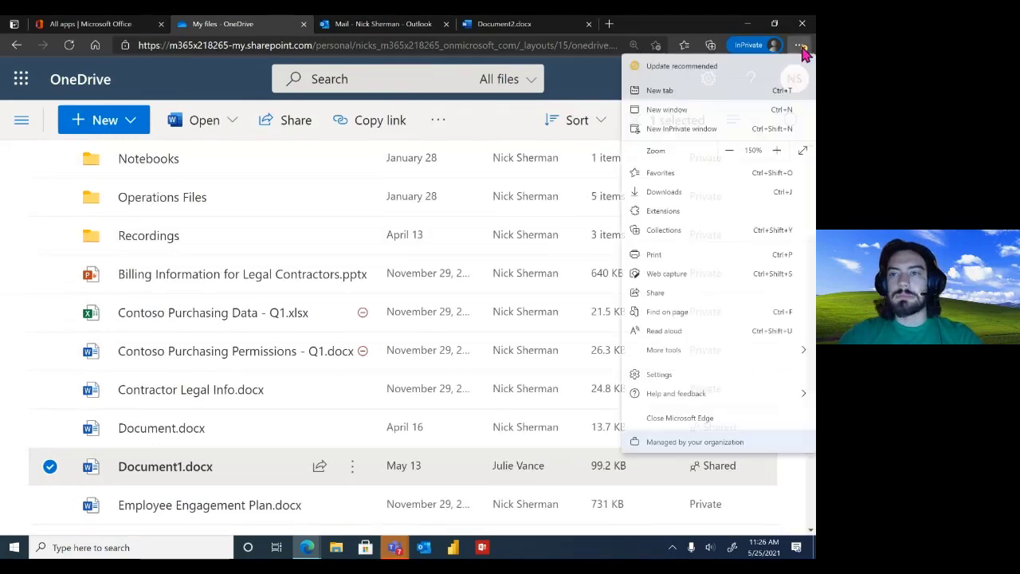
pyautogui.click(583, 86)
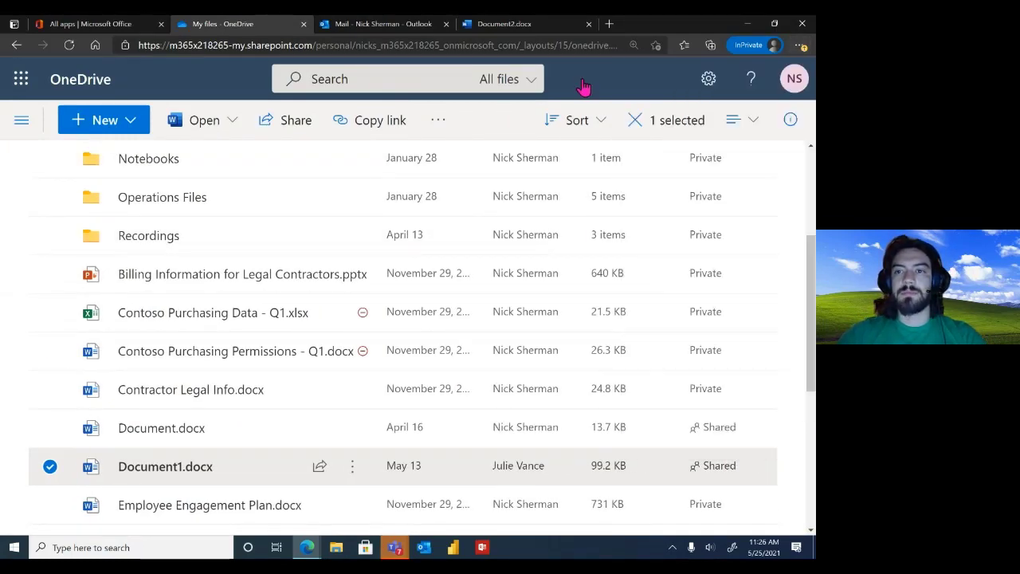
pyautogui.hotkey('ctrl', '-')
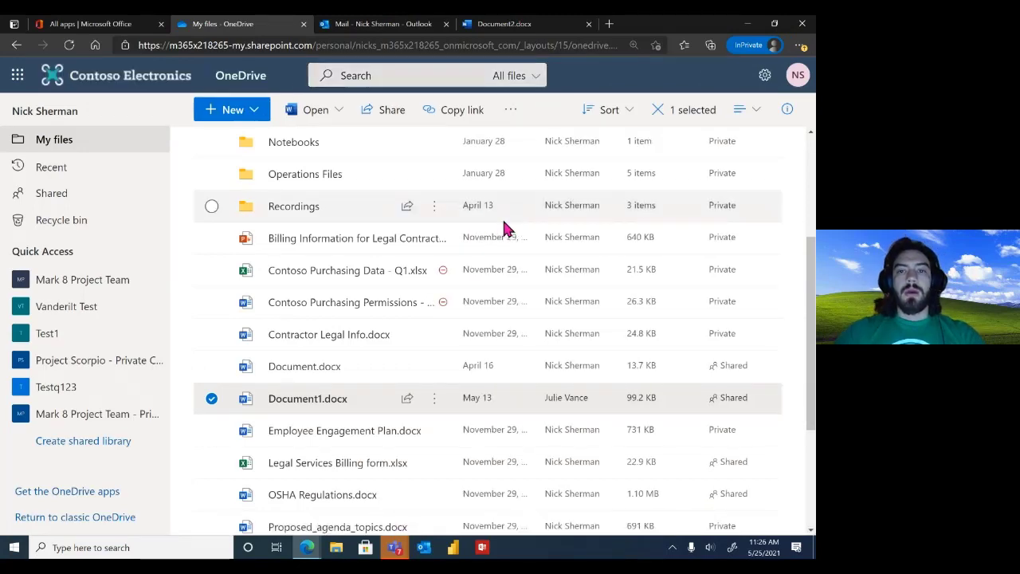
pyautogui.scroll(3, 503, 229)
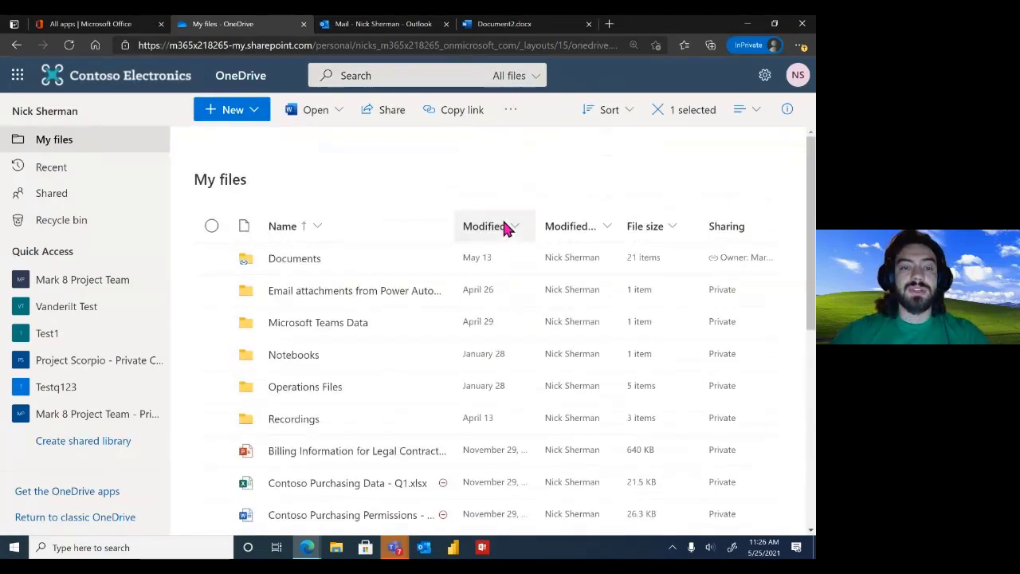
pyautogui.scroll(-3, 357, 327)
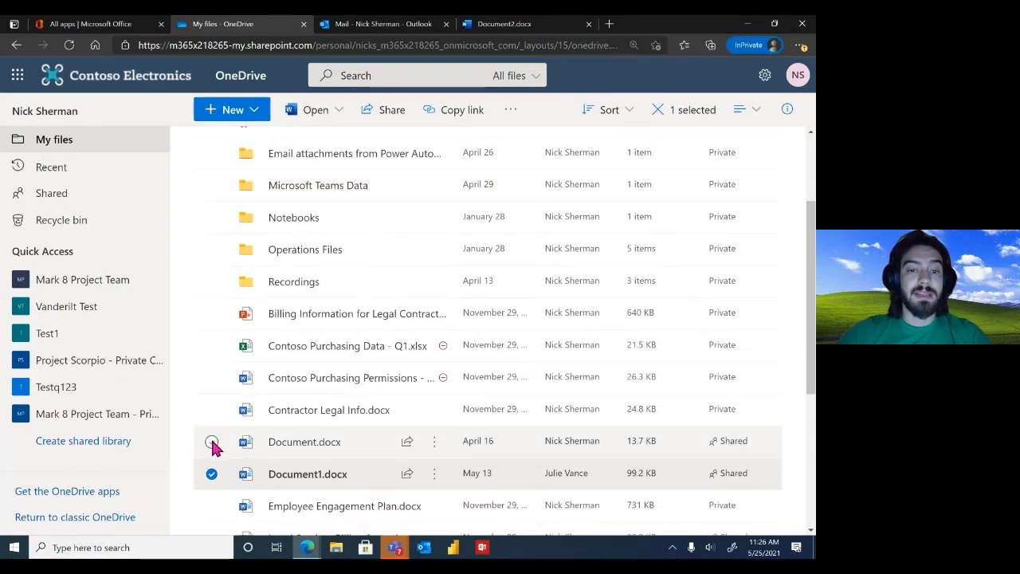
# Select Document.docx, deselect Document1.docx, and show the actions menu for Document.docx
pyautogui.click(211, 443)
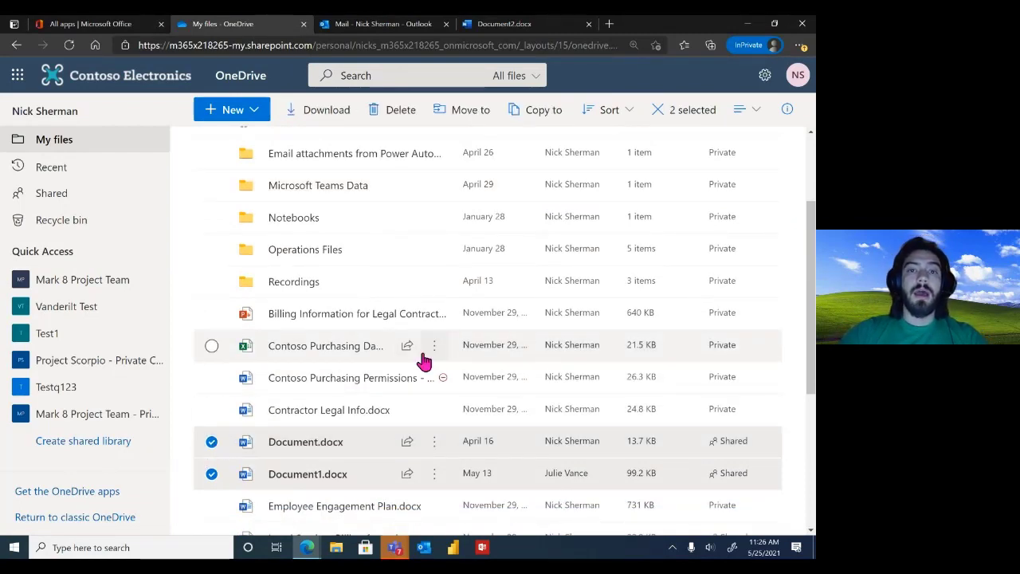
pyautogui.moveTo(422, 355)
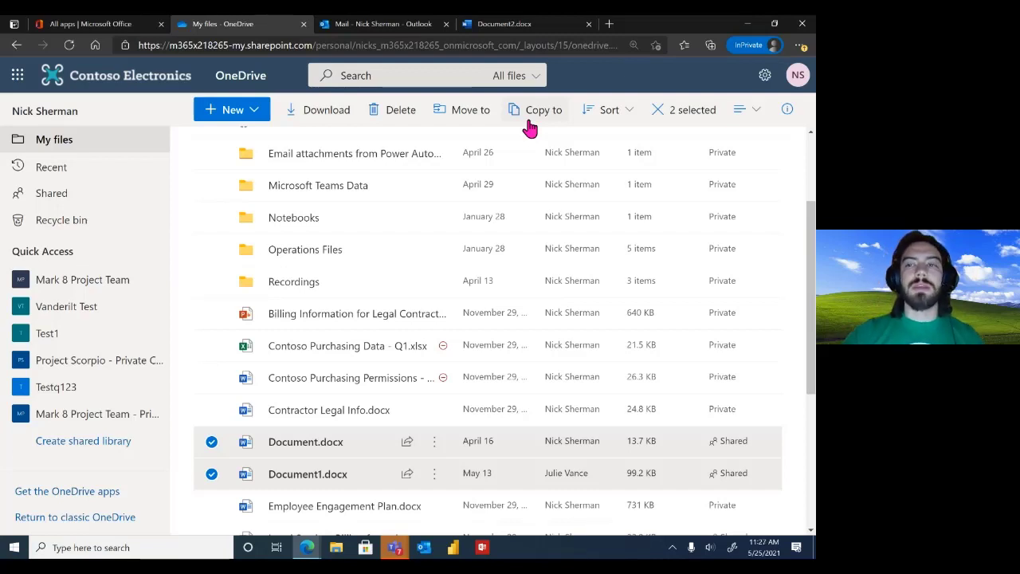
pyautogui.click(212, 474)
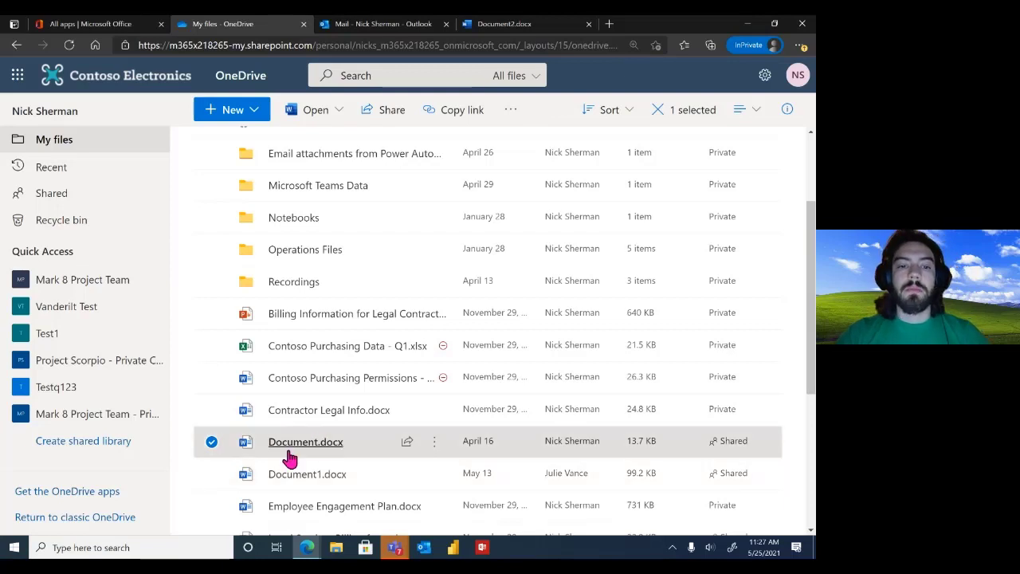
pyautogui.click(433, 442)
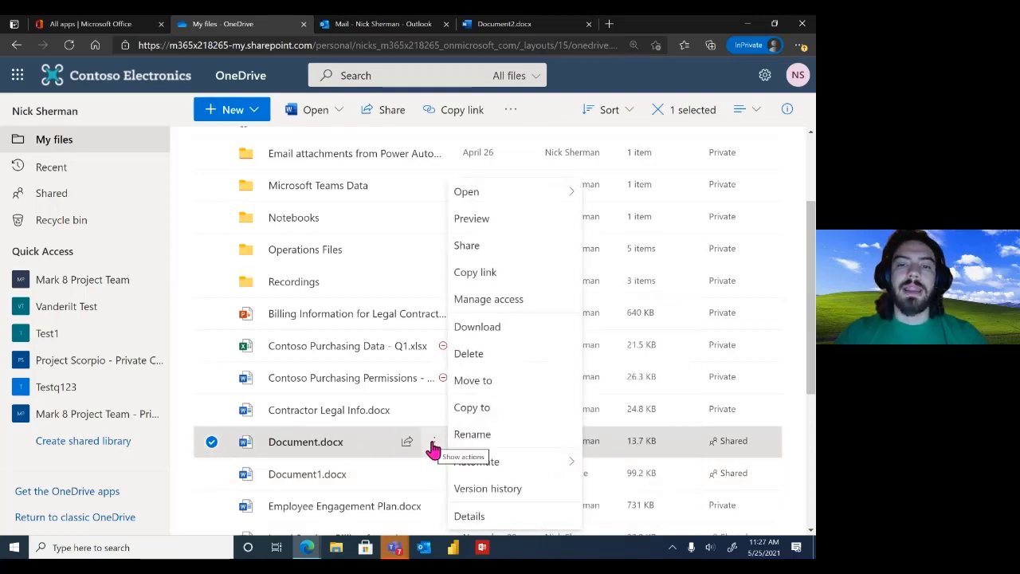
# In Manage access for Document.docx, remove a colleague from the organization sharing link
pyautogui.click(501, 302)
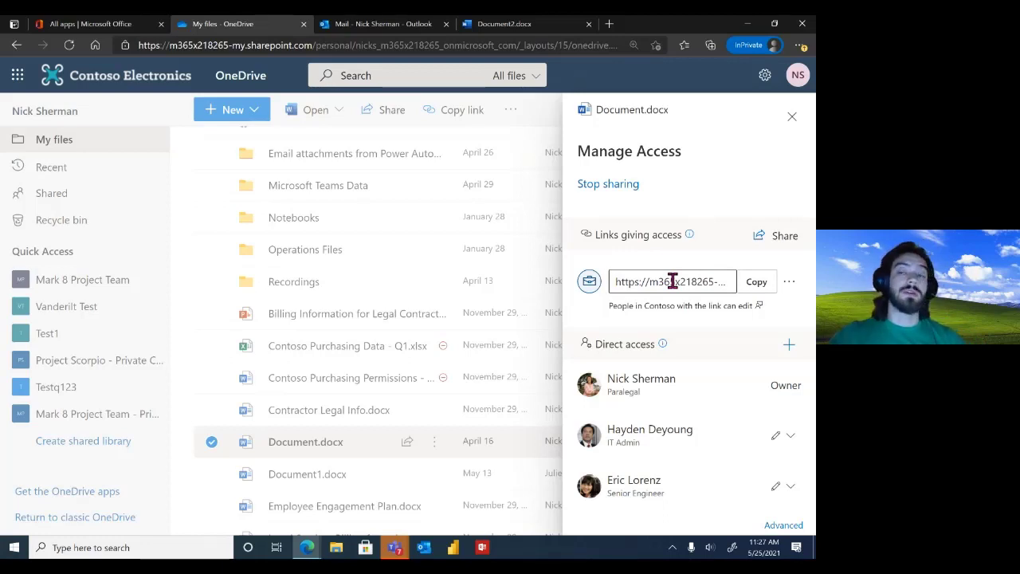
pyautogui.click(789, 285)
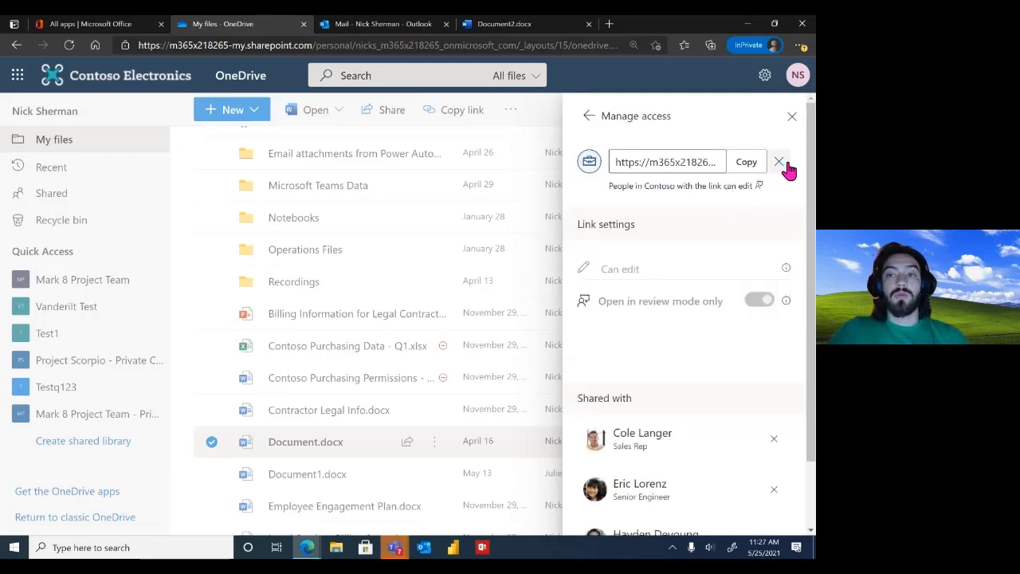
pyautogui.scroll(-1, 725, 303)
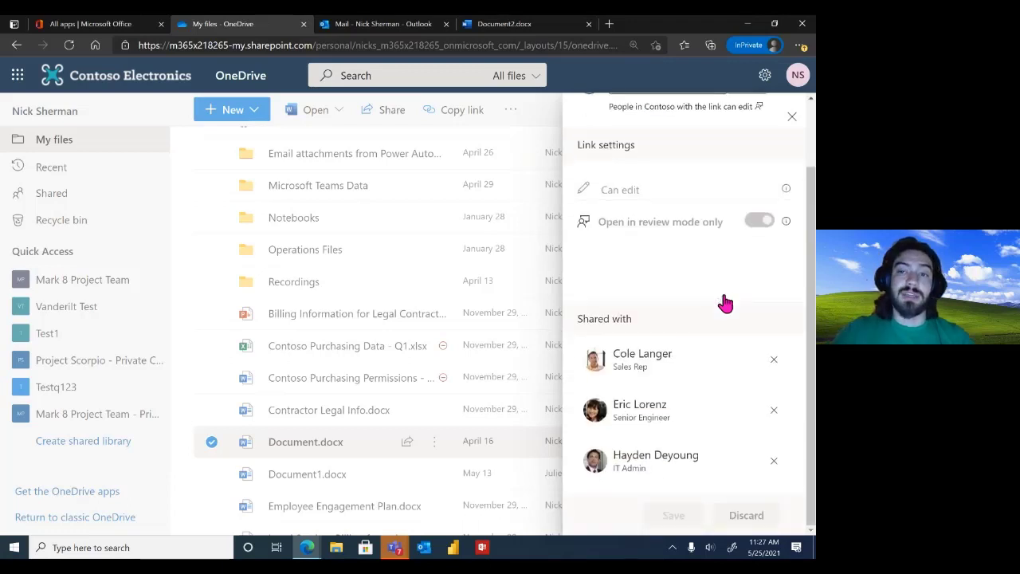
pyautogui.scroll(1, 725, 302)
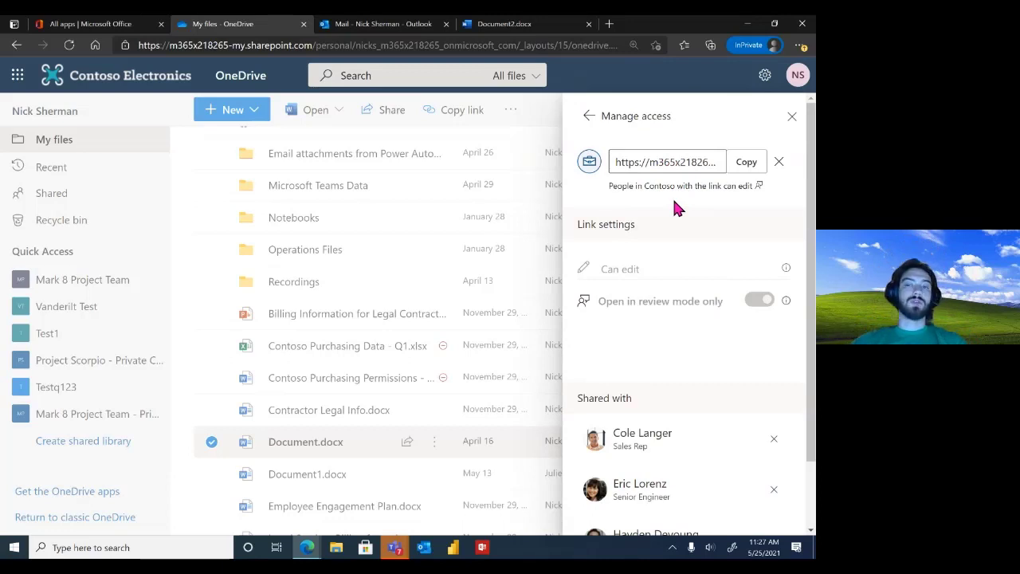
pyautogui.scroll(-1, 676, 207)
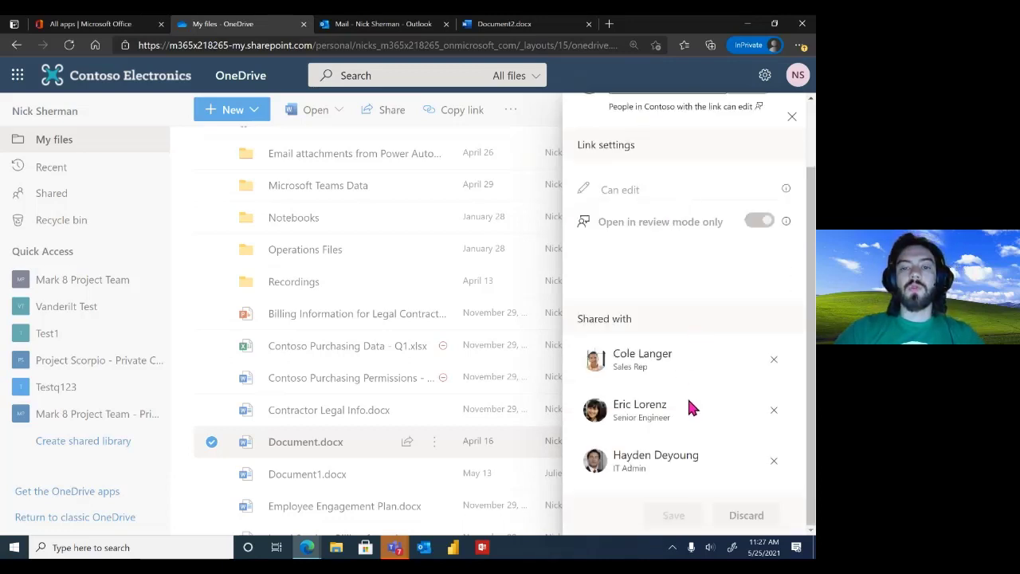
pyautogui.click(773, 462)
pyautogui.click(406, 328)
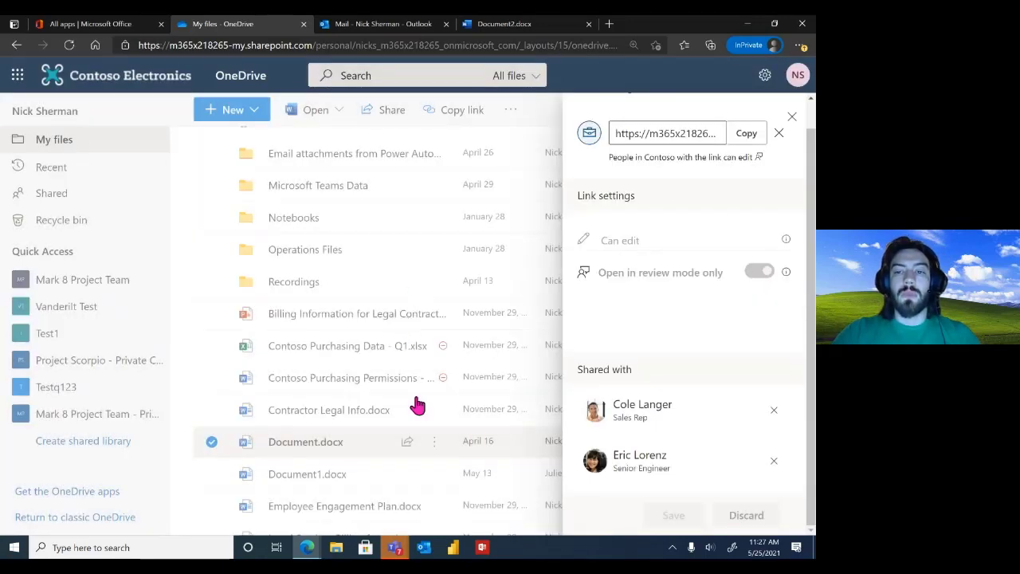
pyautogui.scroll(1, 628, 327)
pyautogui.click(592, 117)
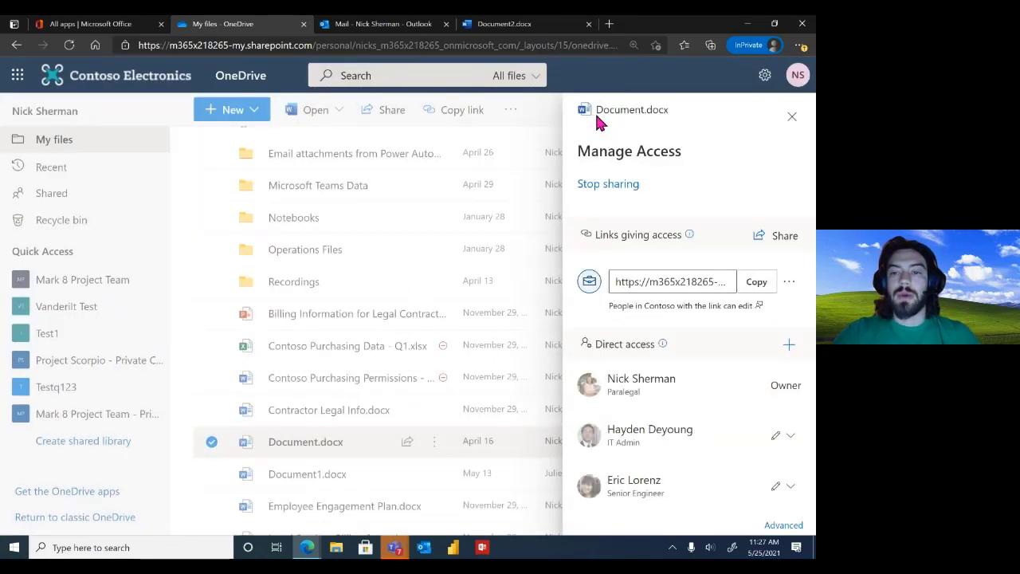
# Set the IT admin's access to Can view, leaving the senior engineer unchanged
pyautogui.click(780, 442)
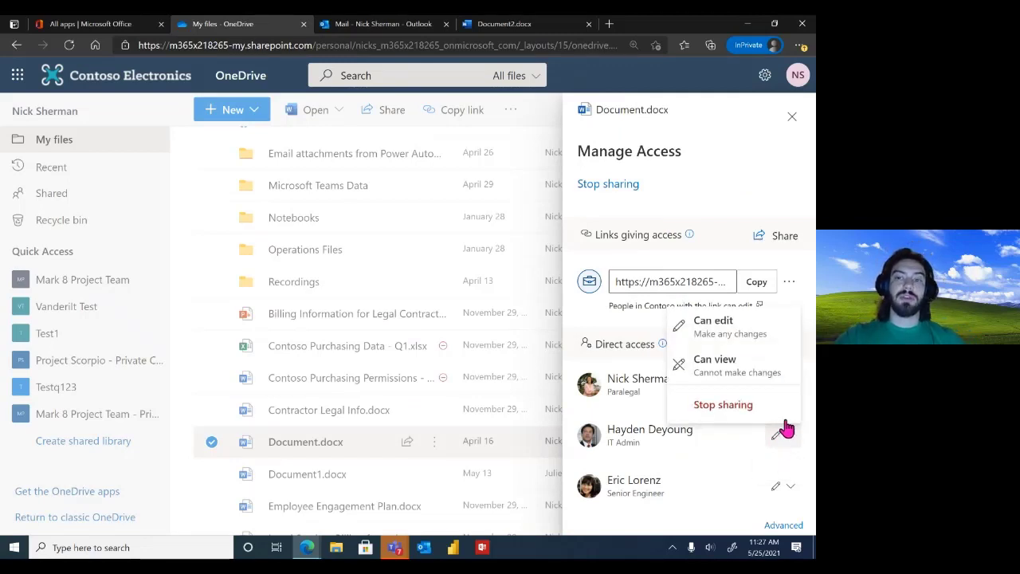
pyautogui.click(725, 372)
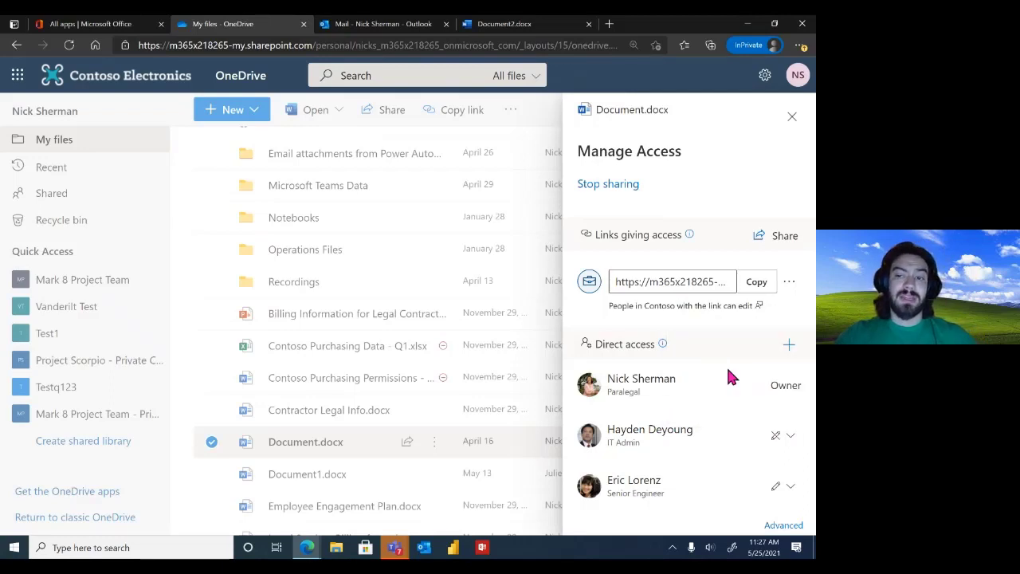
pyautogui.click(783, 486)
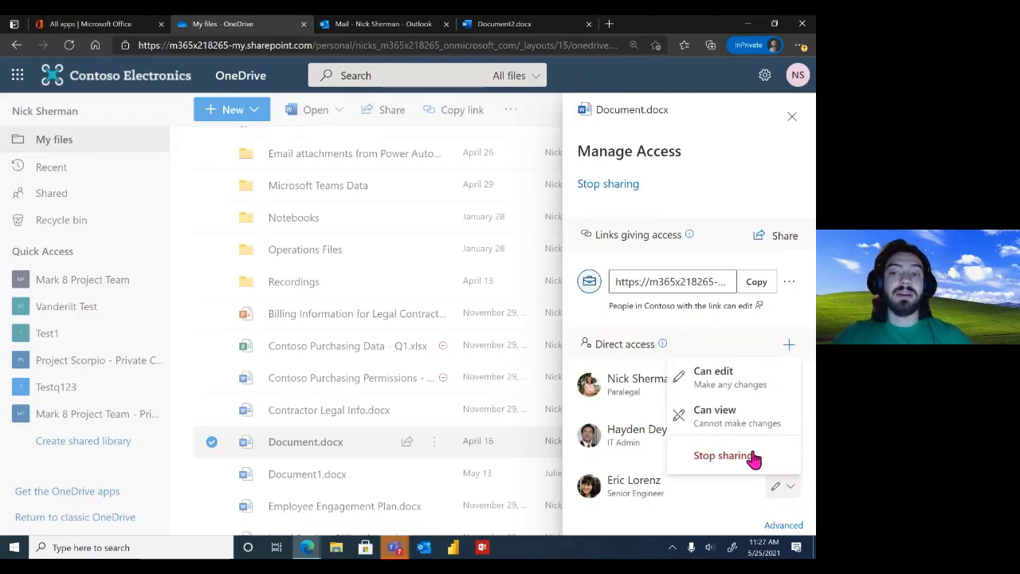
pyautogui.click(718, 373)
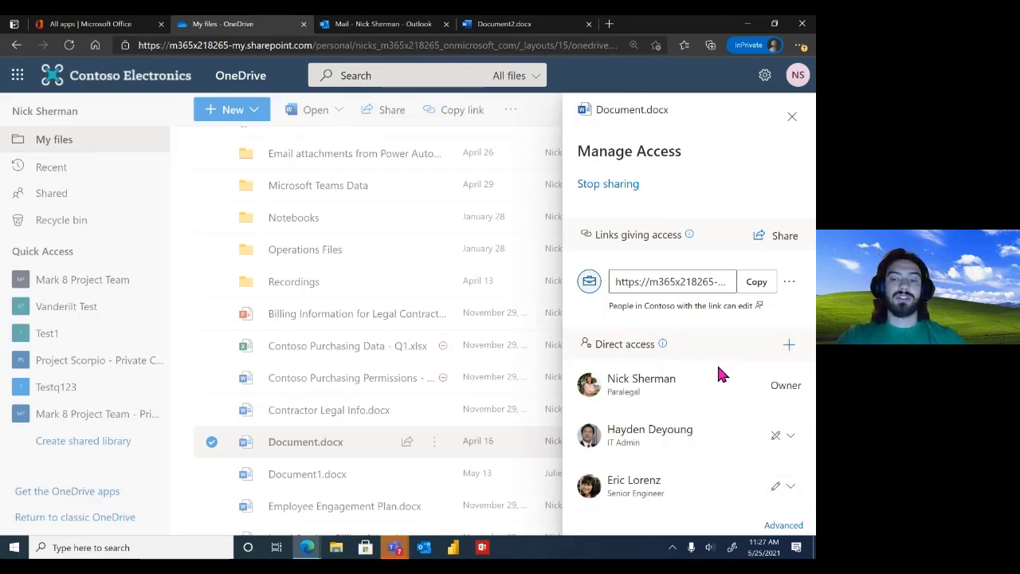
# Stop all sharing of Document.docx and close the access panel
pyautogui.click(608, 186)
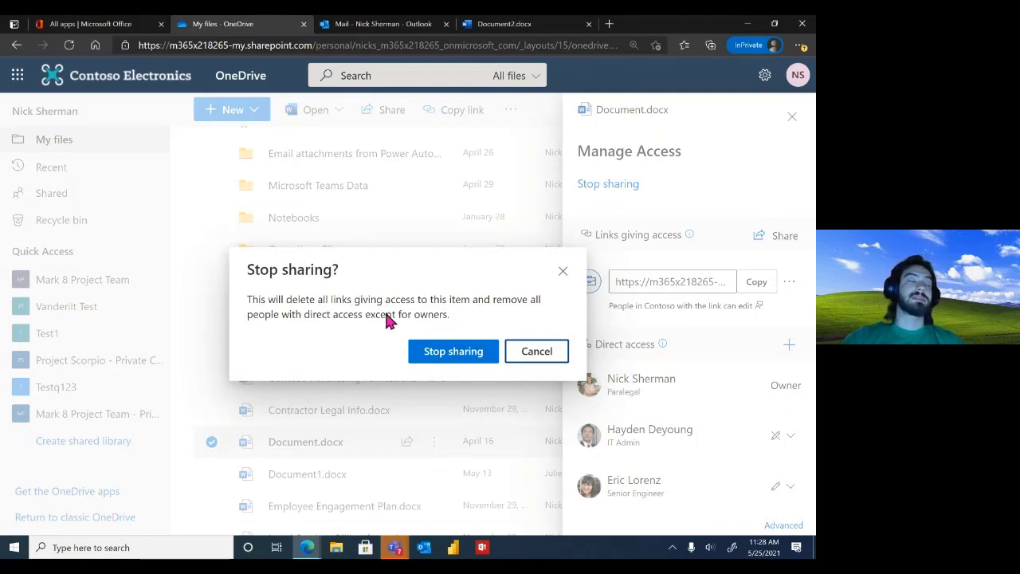
pyautogui.click(481, 356)
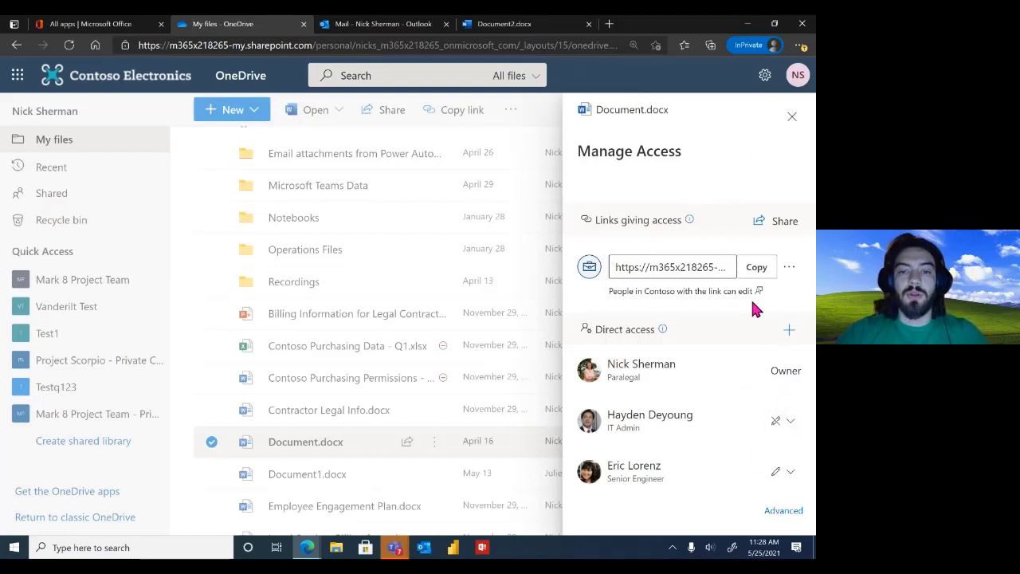
pyautogui.click(792, 119)
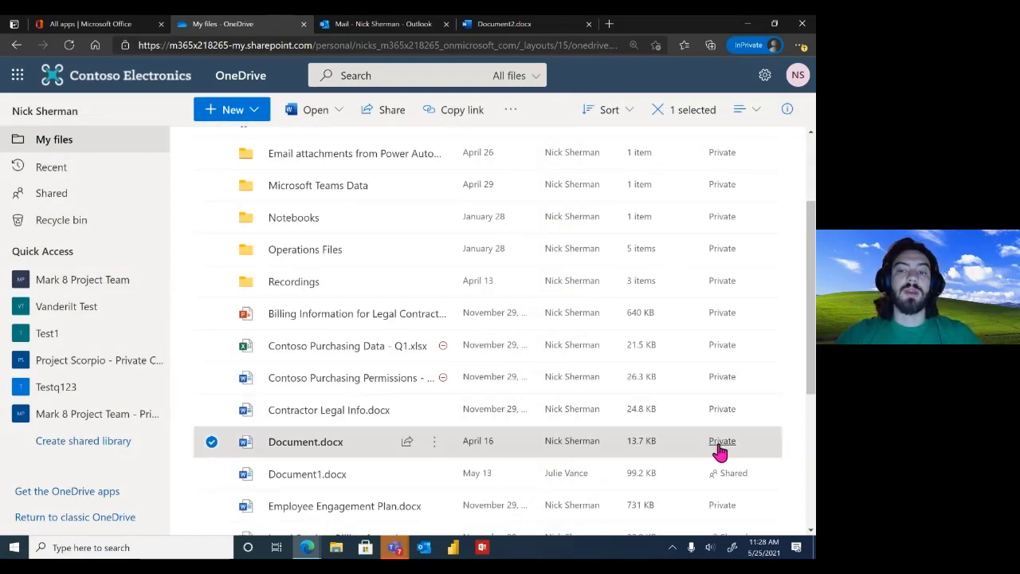
pyautogui.press('ctrl')
pyautogui.press('ctrl')
pyautogui.press('ctrl')
pyautogui.press('ctrl')
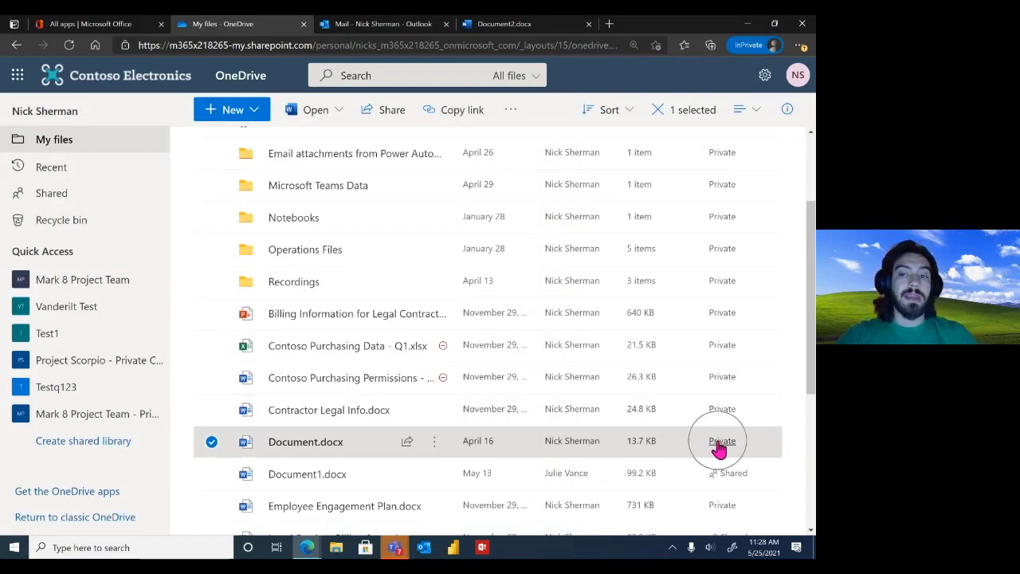
pyautogui.press('ctrl')
pyautogui.press('ctrl')
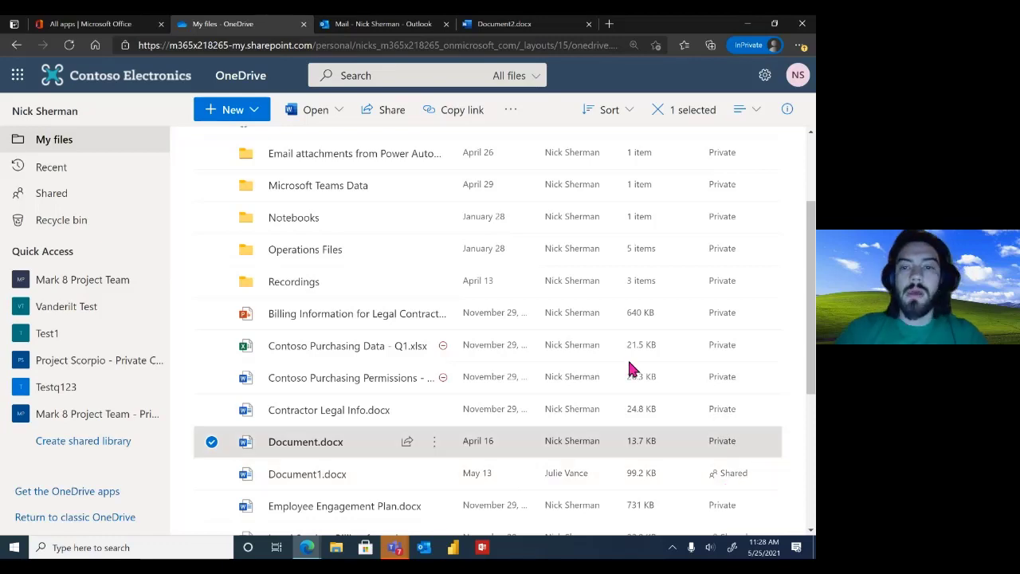
pyautogui.scroll(3, 619, 338)
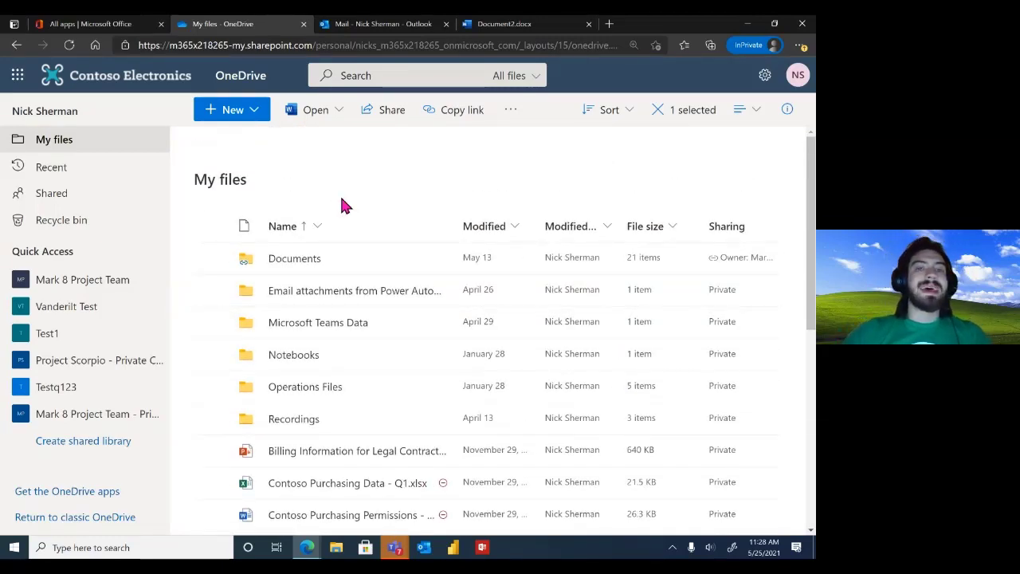
# View the Recent files list, then switch to the Shared with you list
pyautogui.click(52, 169)
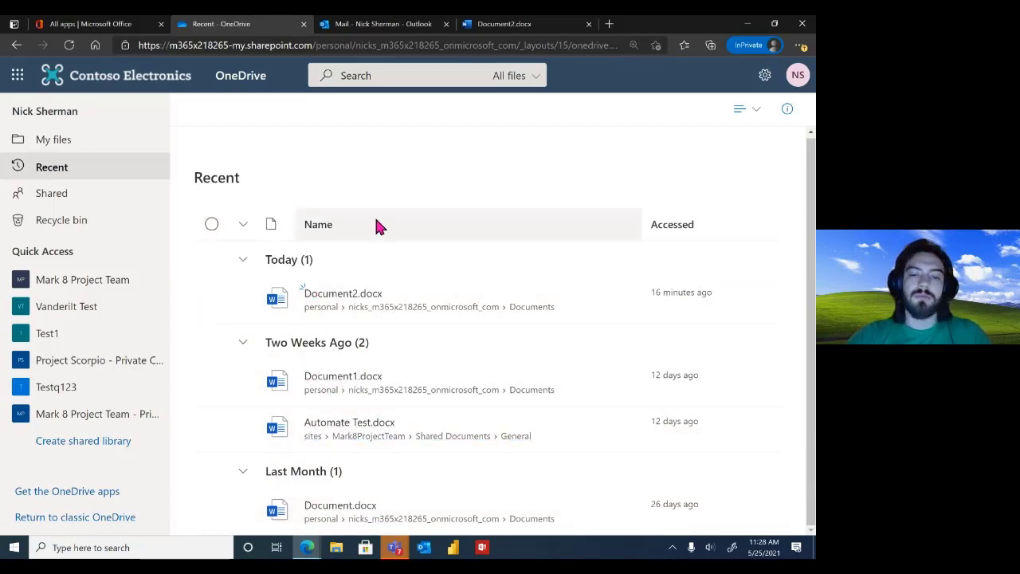
pyautogui.click(98, 208)
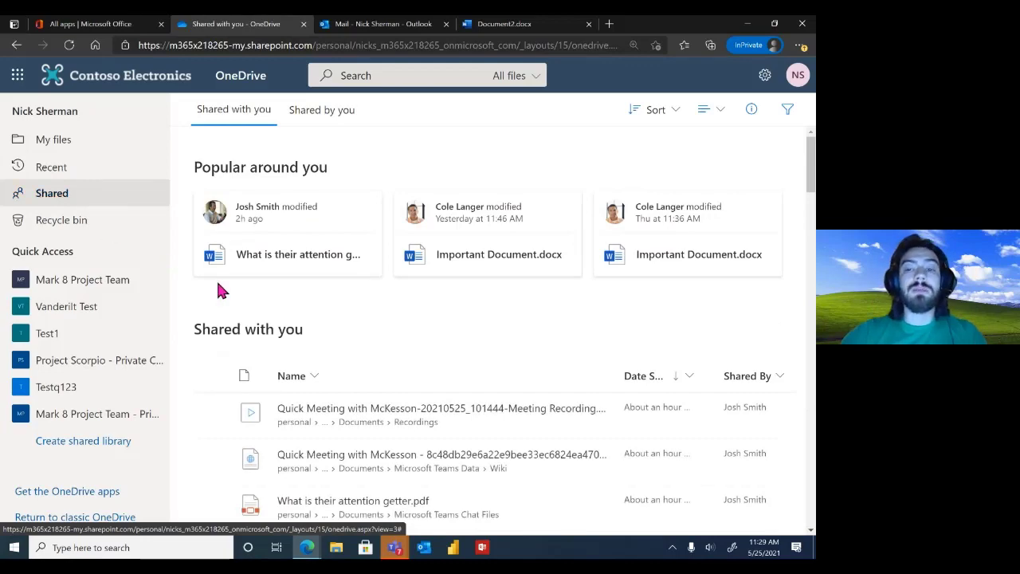
# Scroll the Shared with you list back to 11/29/2020 files, close the contact card, and select a file
pyautogui.scroll(-3, 399, 335)
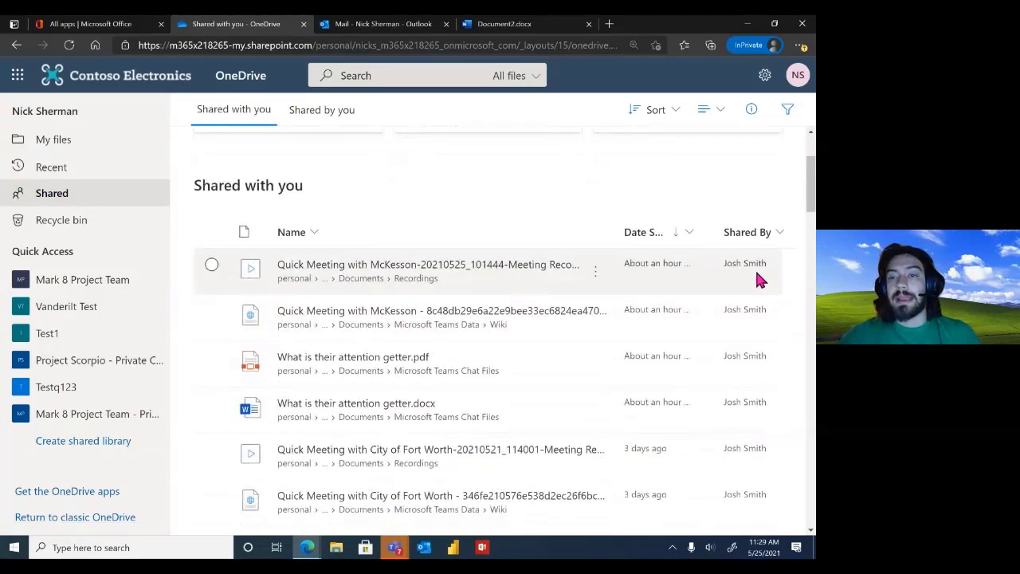
pyautogui.scroll(-1, 753, 271)
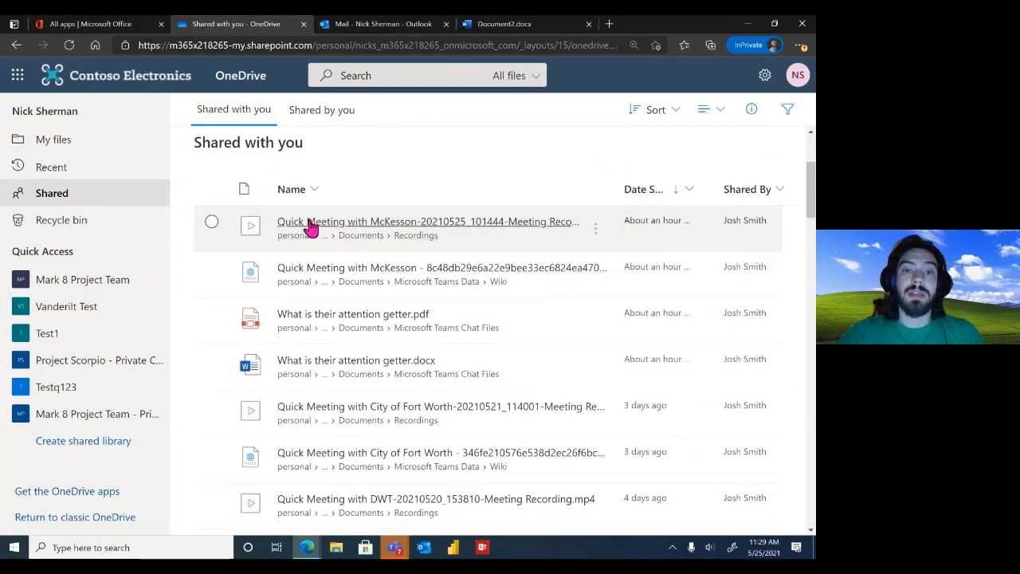
pyautogui.scroll(-4, 641, 153)
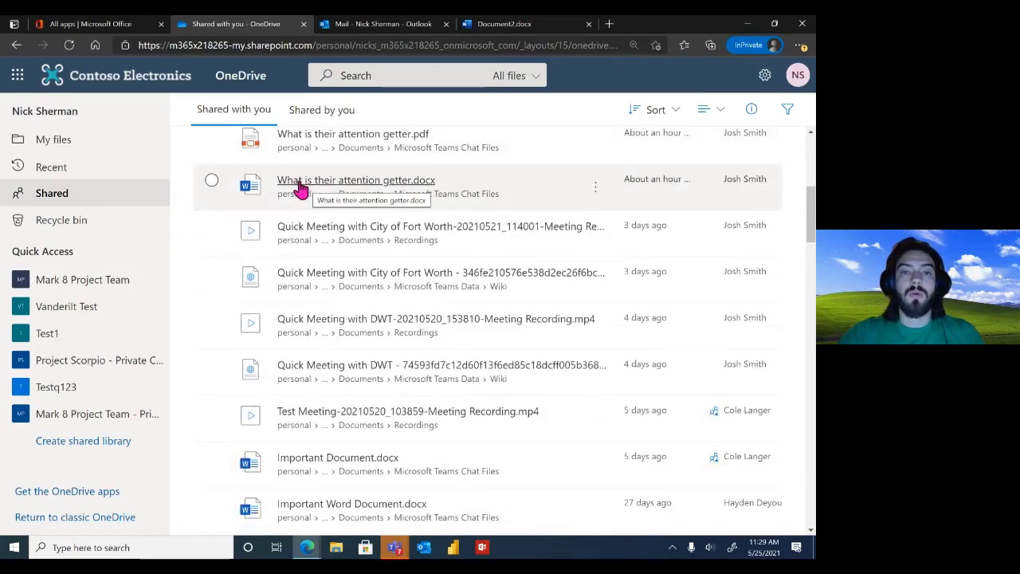
pyautogui.scroll(-1, 373, 185)
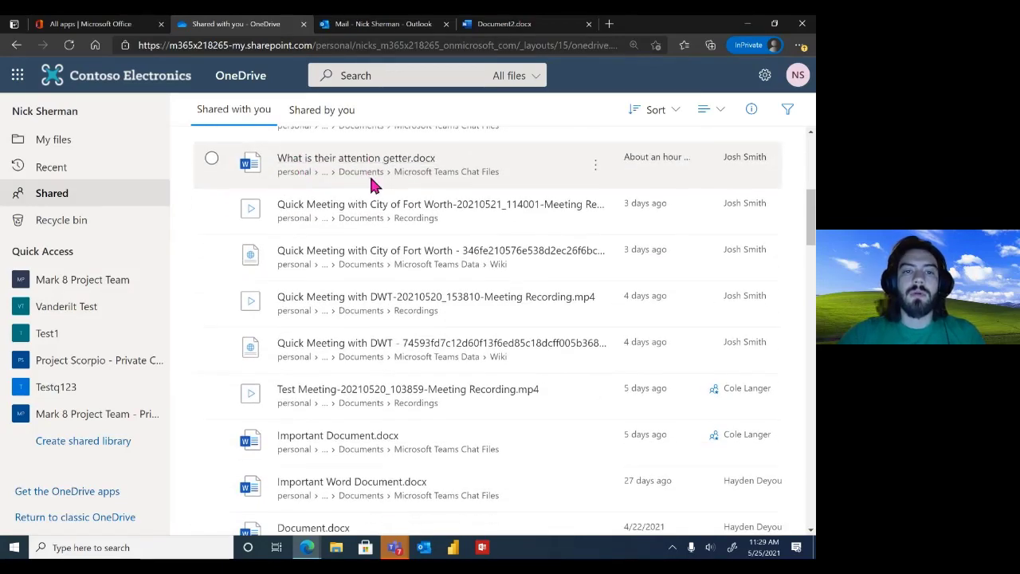
pyautogui.scroll(-5, 510, 282)
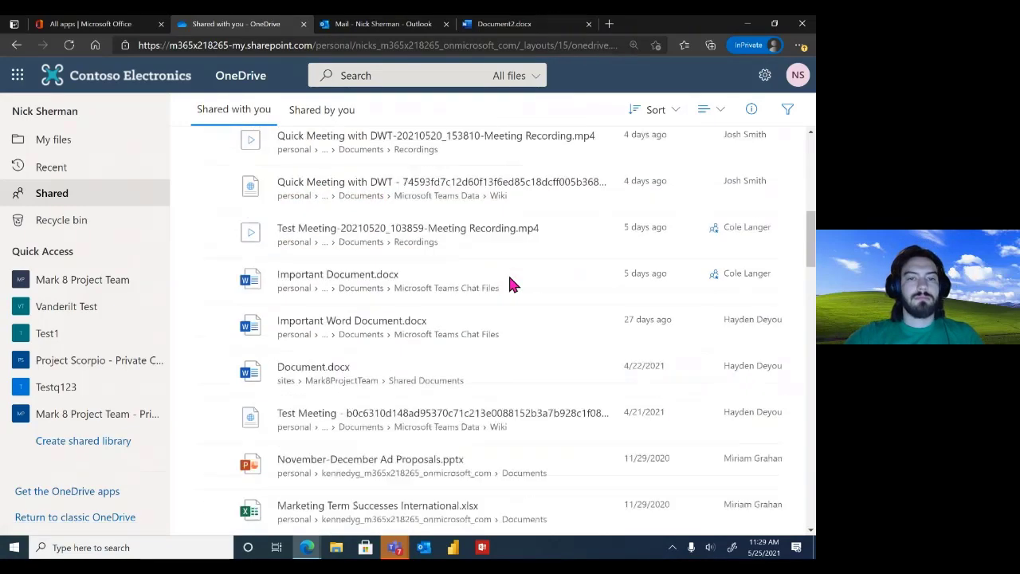
pyautogui.scroll(-5, 510, 284)
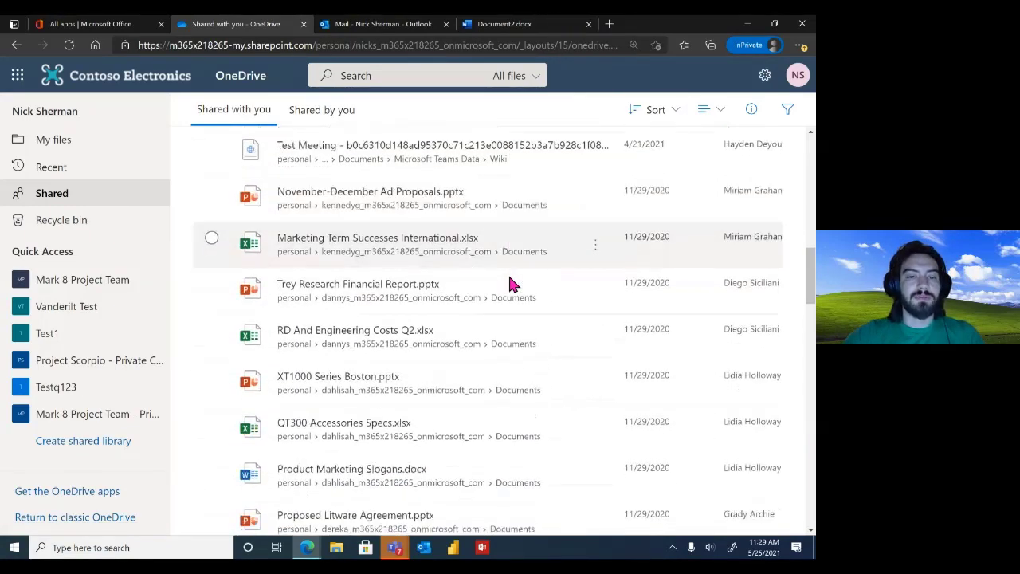
pyautogui.scroll(-2, 510, 283)
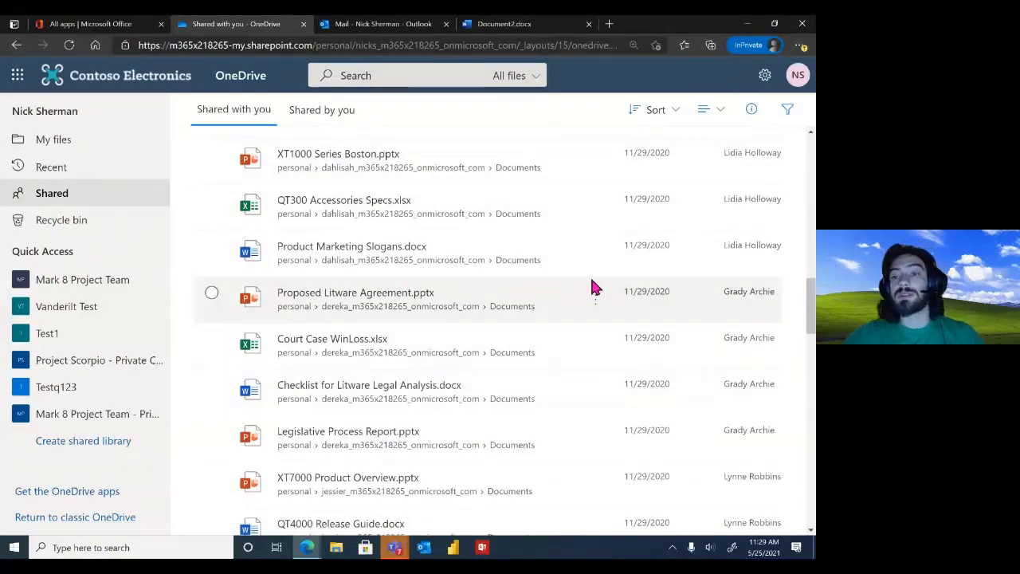
pyautogui.scroll(-2, 773, 350)
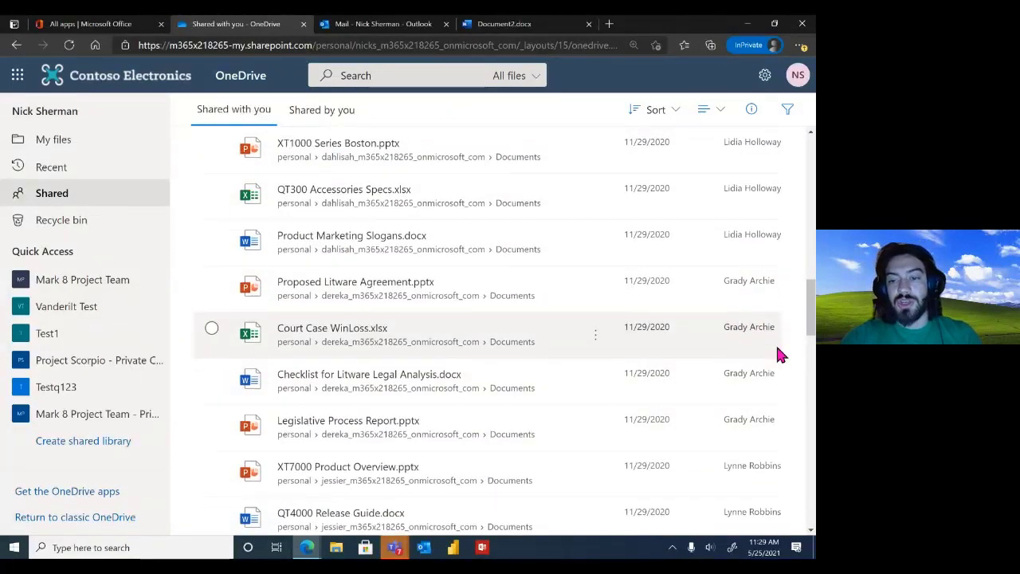
pyautogui.scroll(15, 754, 396)
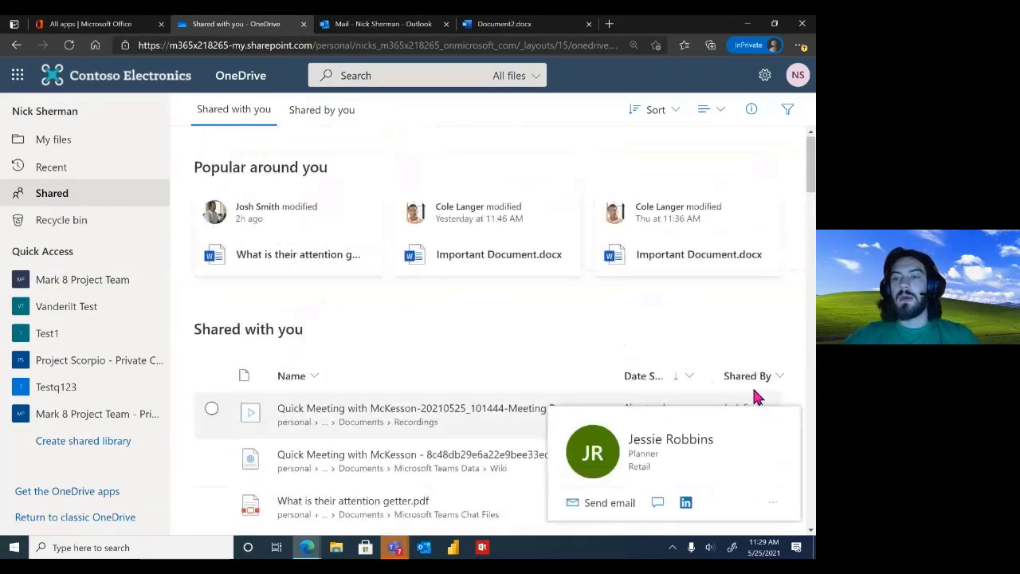
pyautogui.scroll(-3, 755, 395)
pyautogui.scroll(-5, 757, 396)
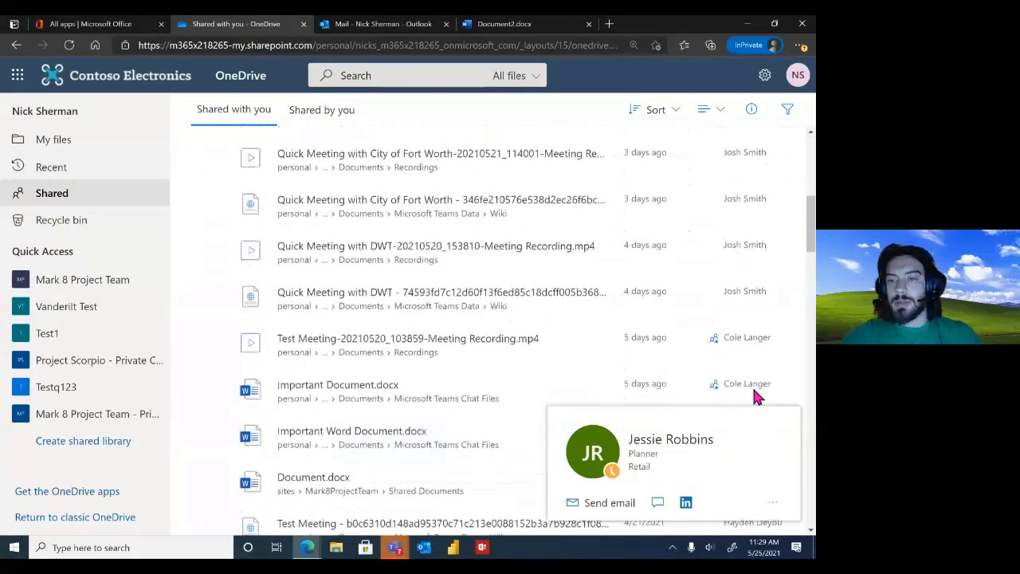
pyautogui.click(729, 344)
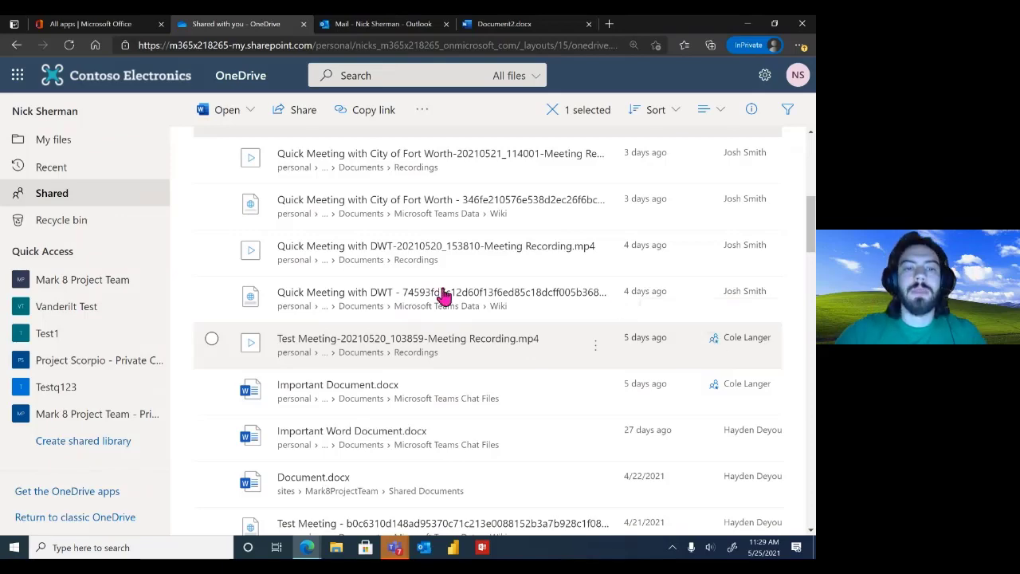
# Add the Test Meeting recording to the selection and remove both files from the Shared list
pyautogui.click(211, 342)
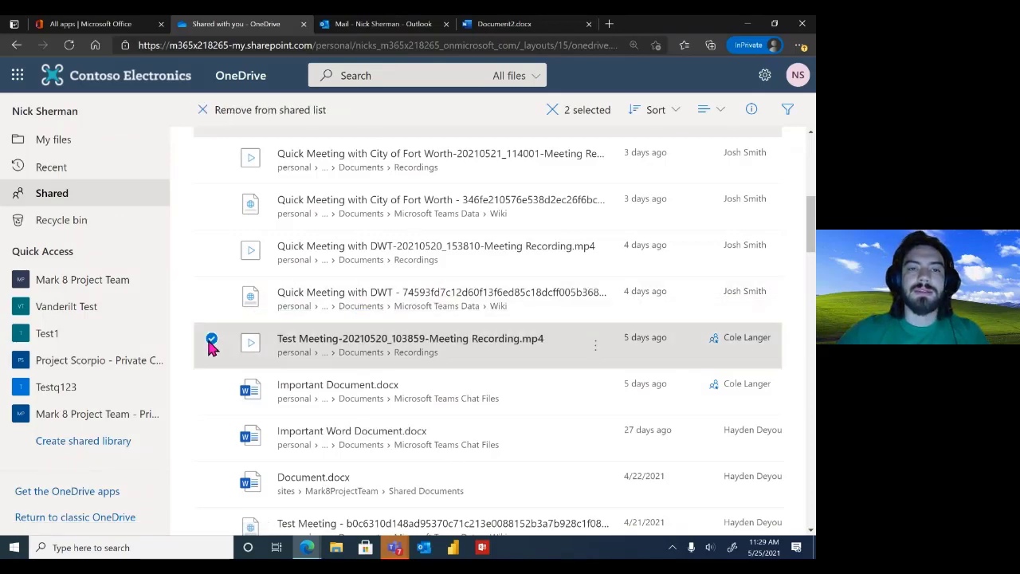
pyautogui.scroll(5, 246, 244)
pyautogui.scroll(-2, 246, 244)
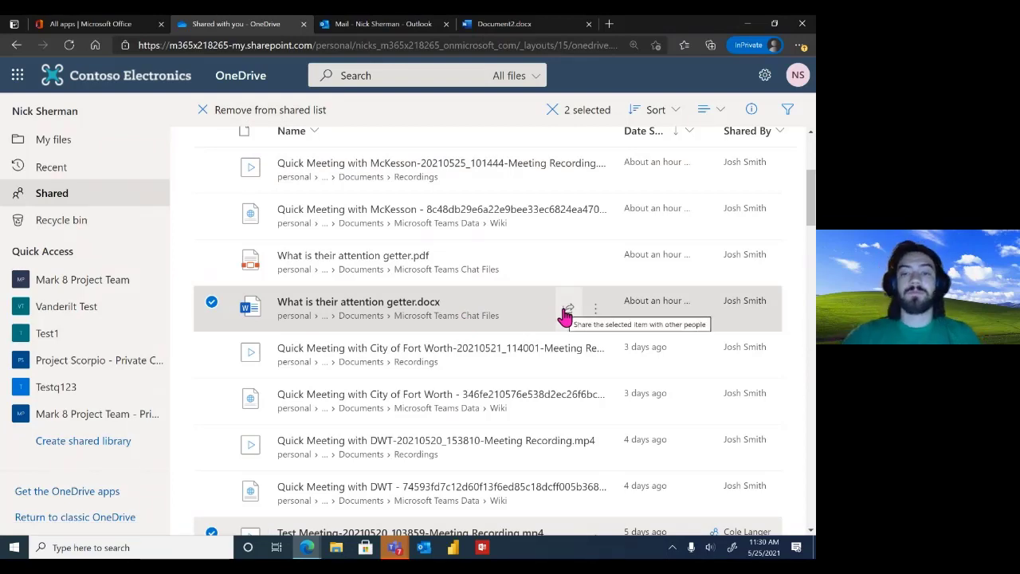
pyautogui.click(590, 314)
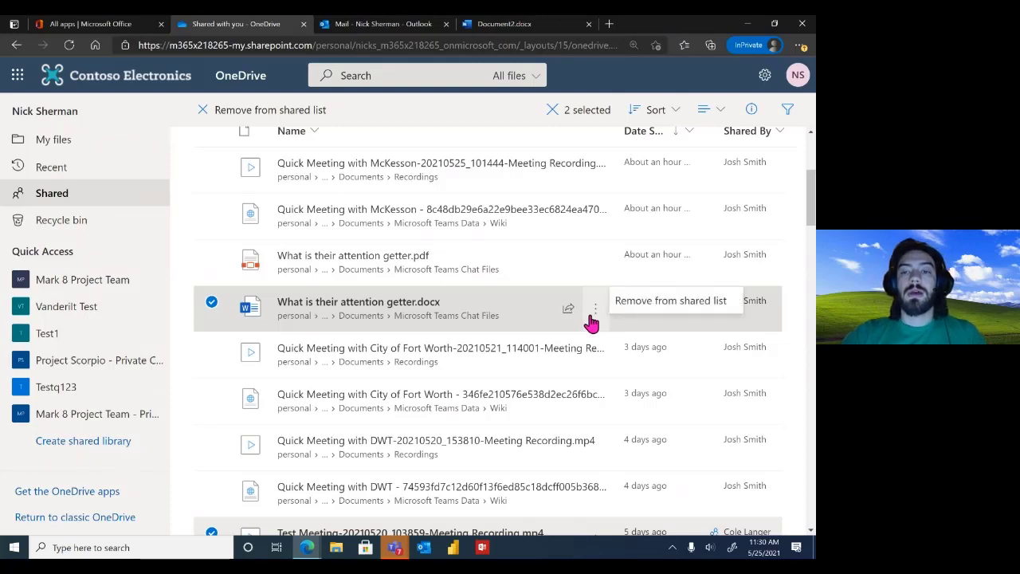
pyautogui.click(653, 306)
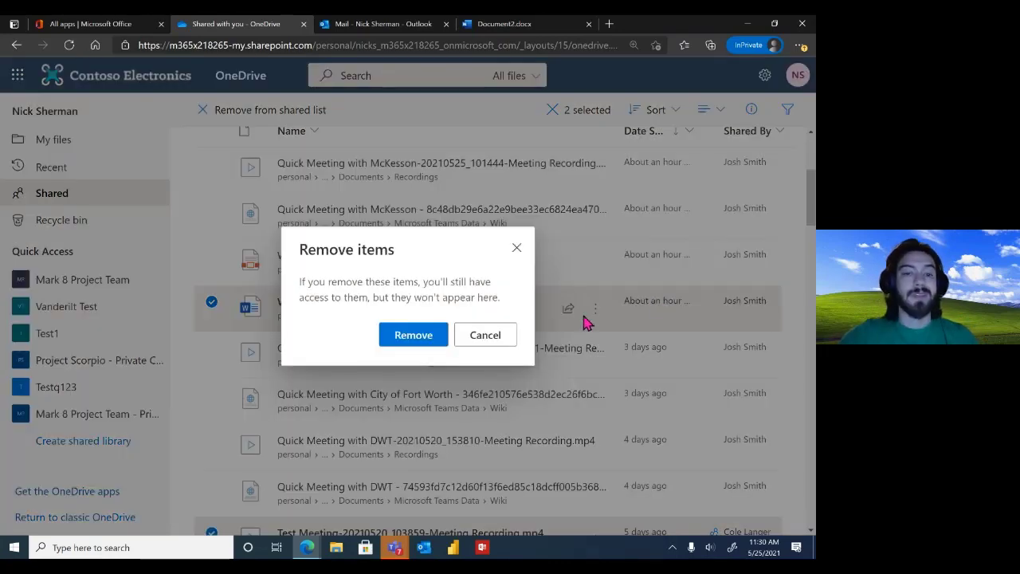
pyautogui.click(417, 340)
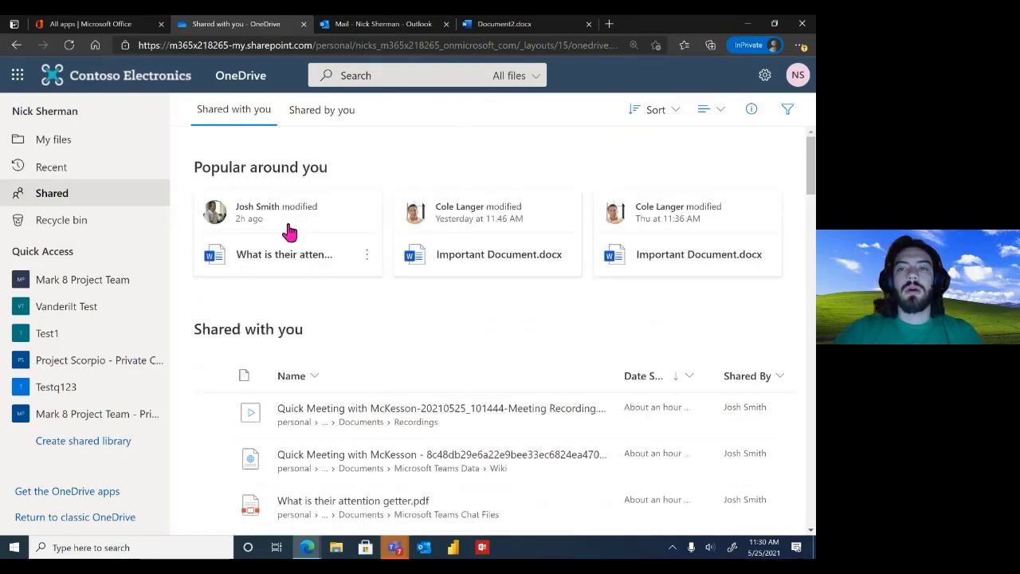
# Check the list layout options, then go to the Recycle bin
pyautogui.click(717, 113)
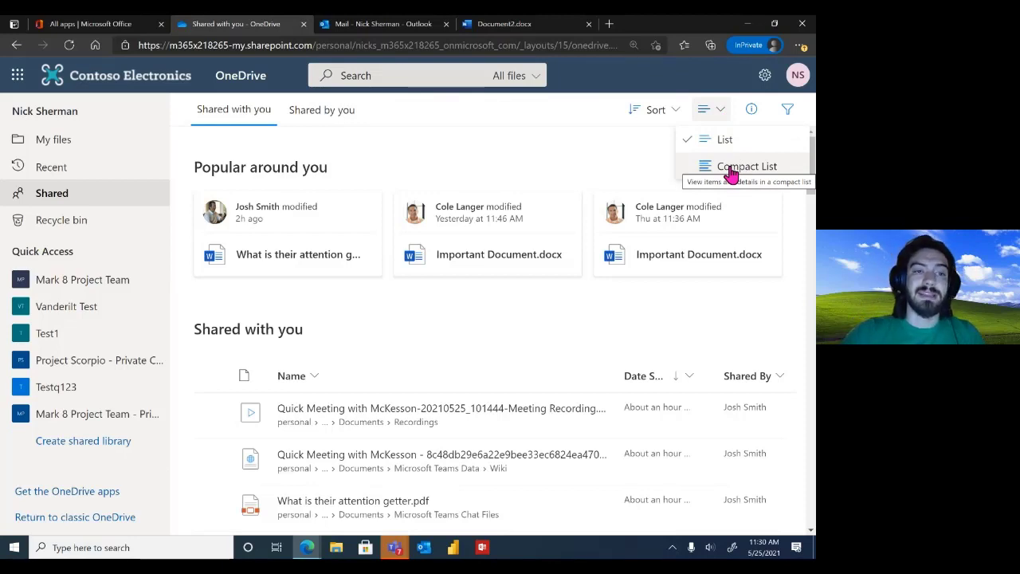
pyautogui.click(94, 234)
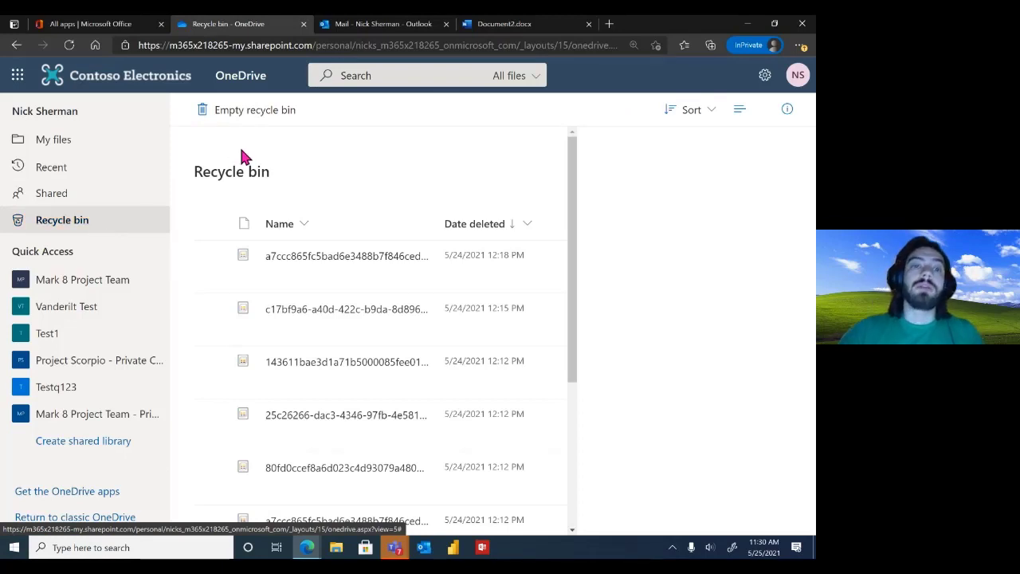
# Scroll to the bottom of the Recycle bin and open the empty Second-stage recycle bin
pyautogui.scroll(-3, 386, 286)
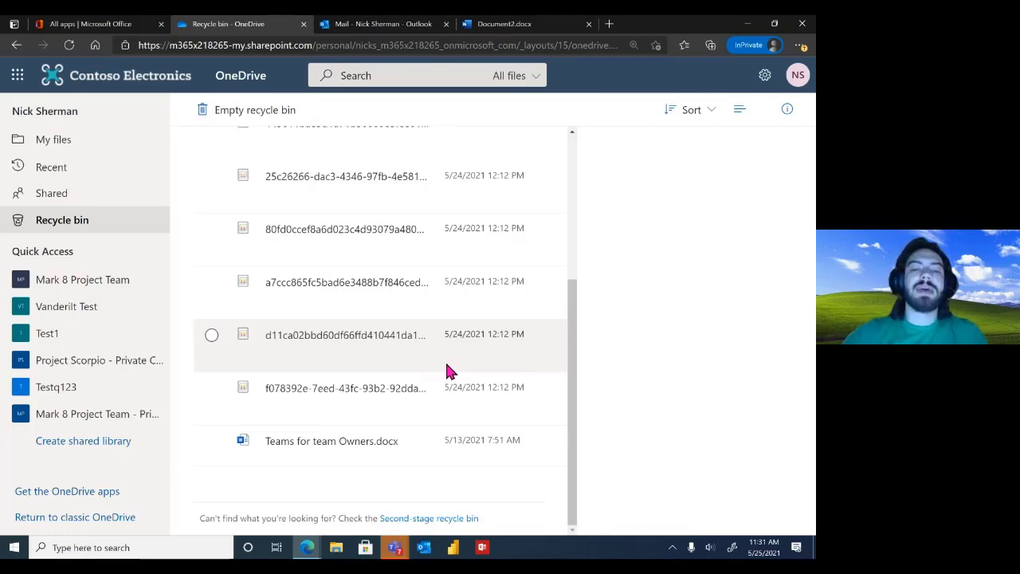
pyautogui.click(395, 523)
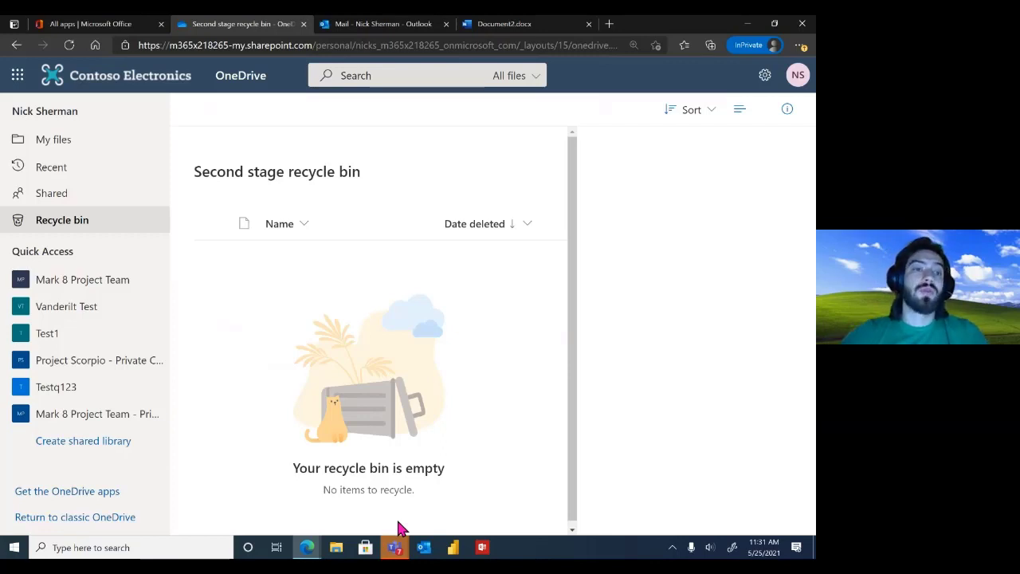
# Permanently delete the newest Recycle bin item, a7ccc865fc5bad6e3488b7f846ced885
pyautogui.click(78, 220)
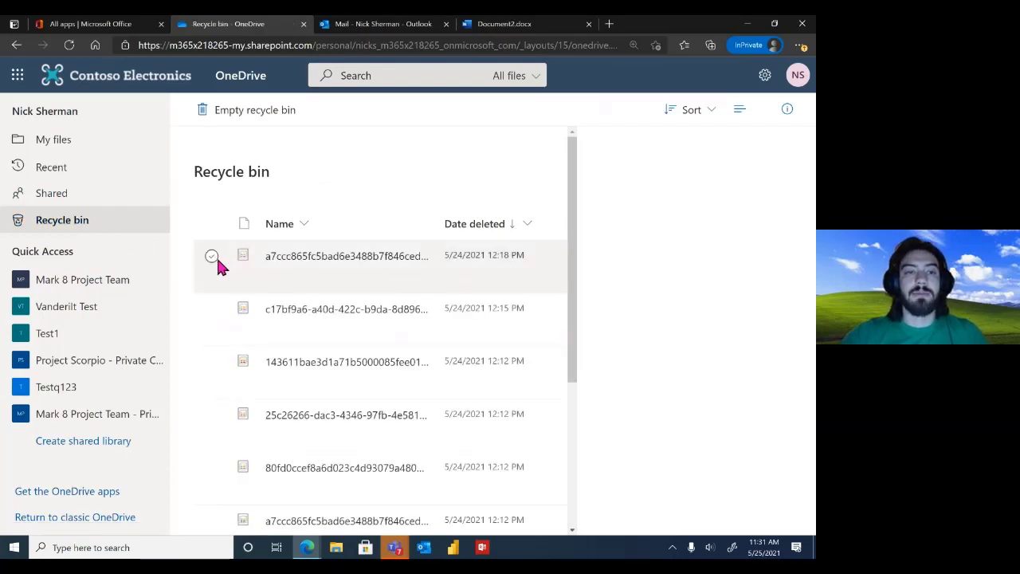
pyautogui.click(213, 255)
pyautogui.click(229, 119)
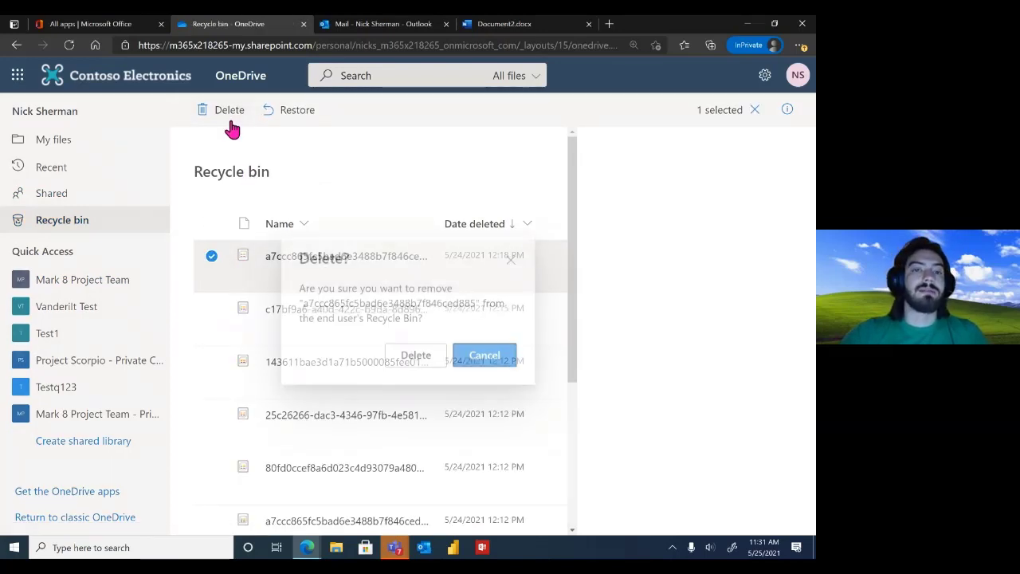
pyautogui.click(435, 359)
# Check the Second-stage recycle bin, then return to the main Recycle bin
pyautogui.scroll(-5, 402, 398)
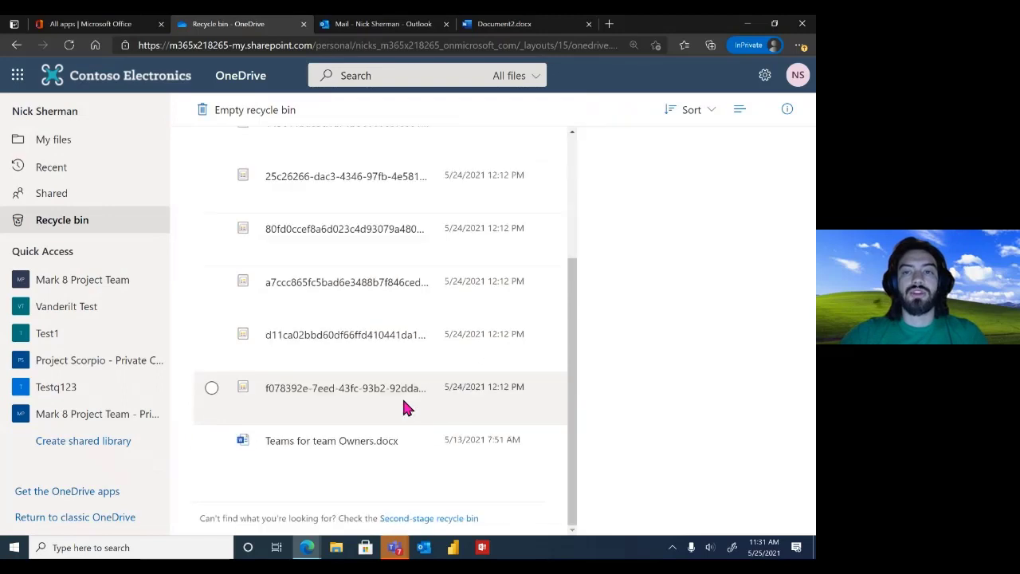
pyautogui.click(411, 523)
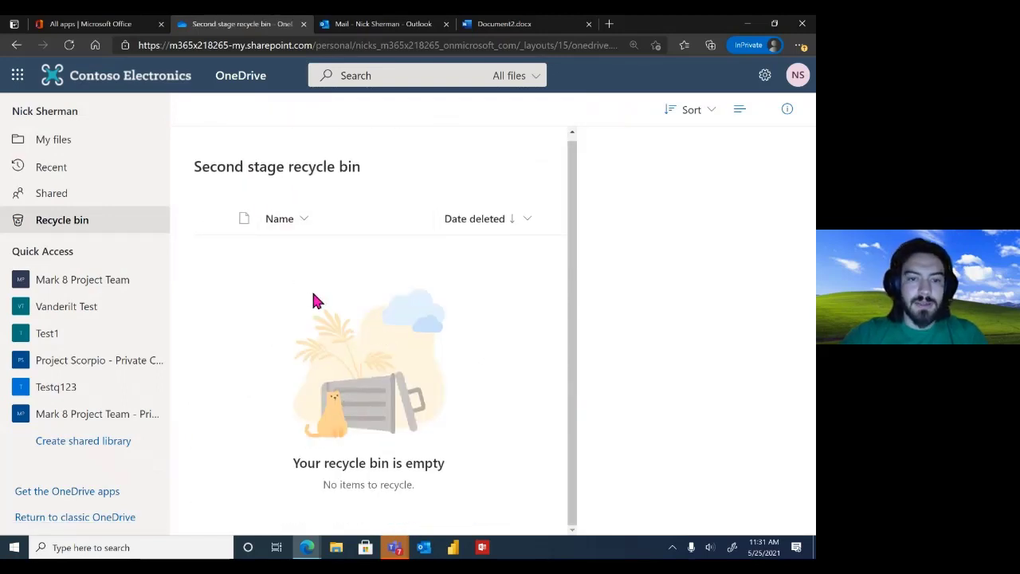
pyautogui.click(61, 223)
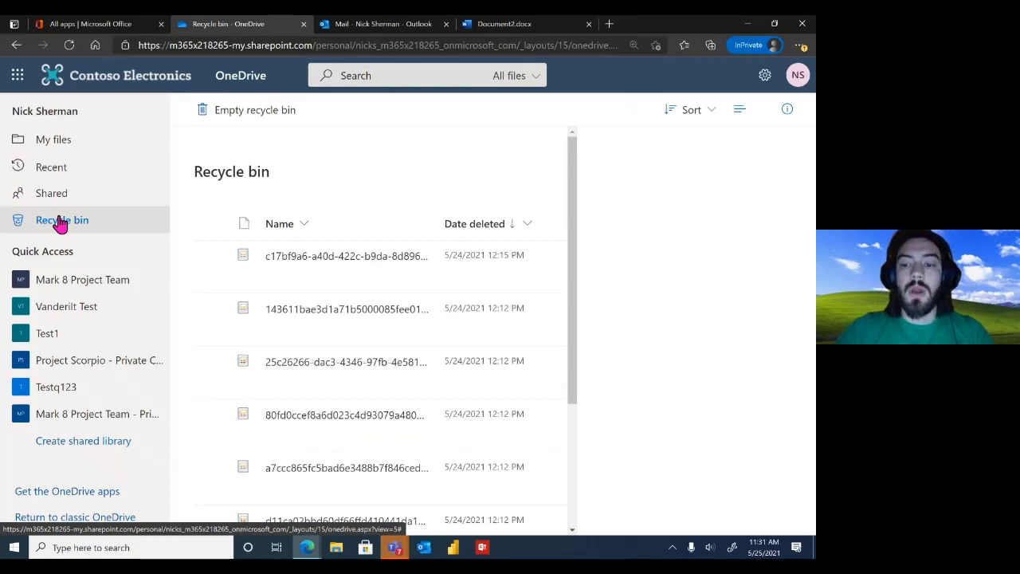
# Make Edge full screen with F11, revisit the empty Second-stage recycle bin, then go to My files
pyautogui.press('F11')
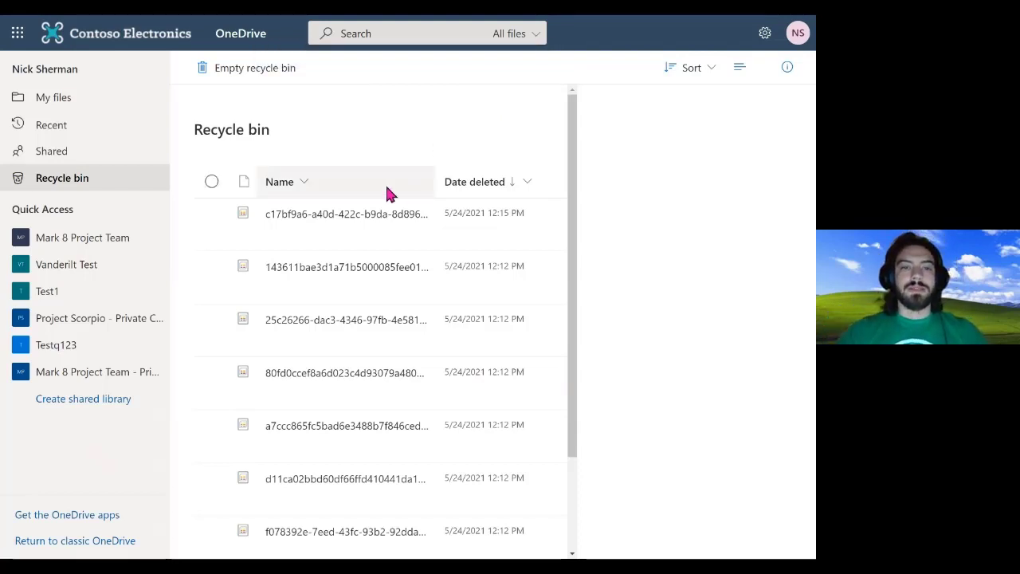
pyautogui.scroll(-2, 404, 273)
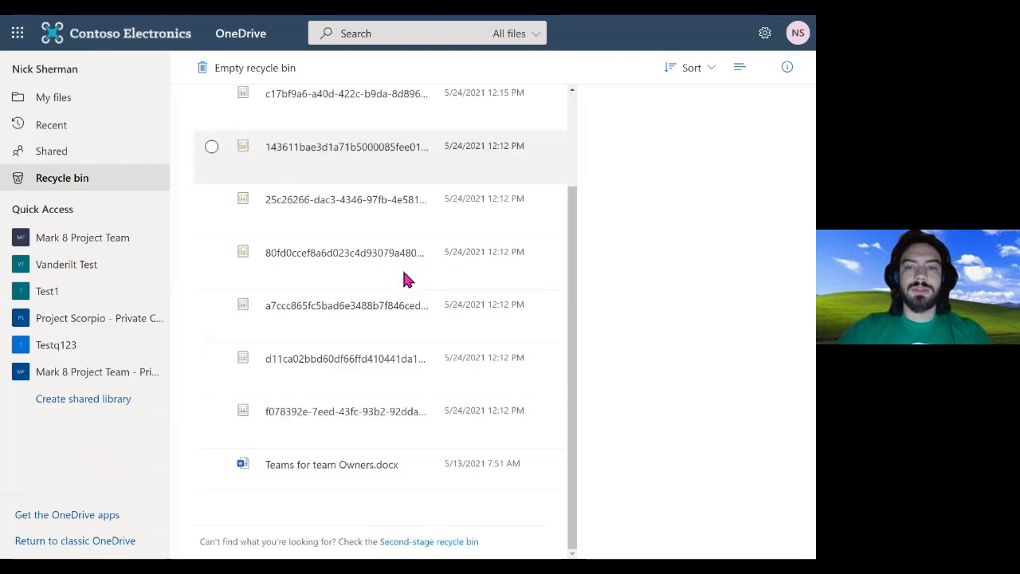
pyautogui.click(419, 541)
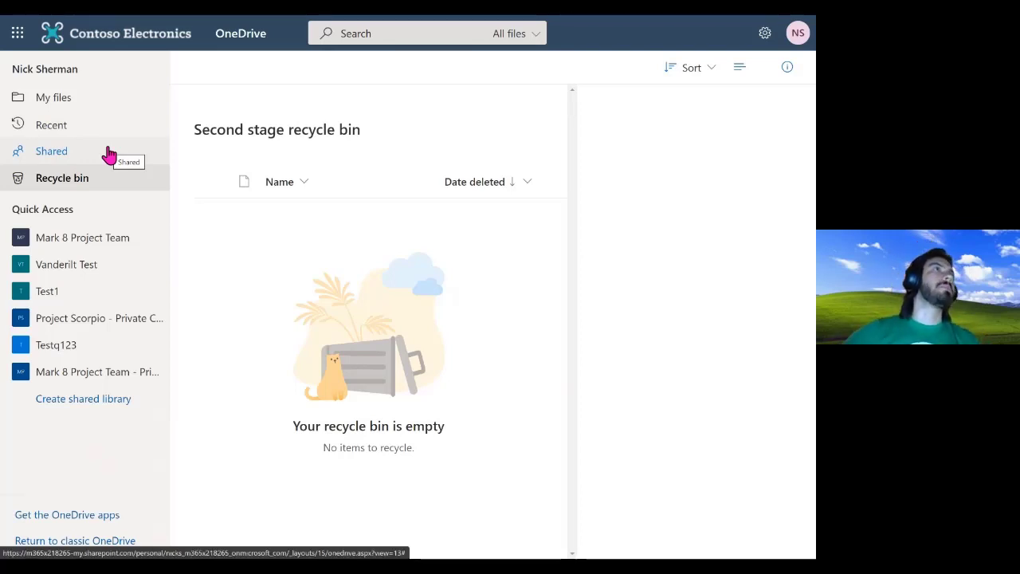
pyautogui.click(58, 105)
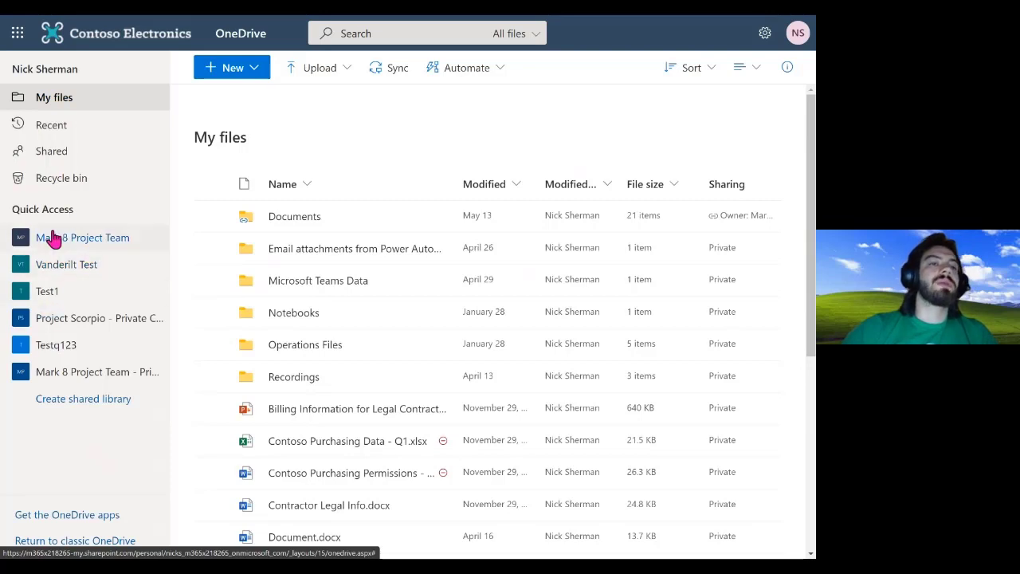
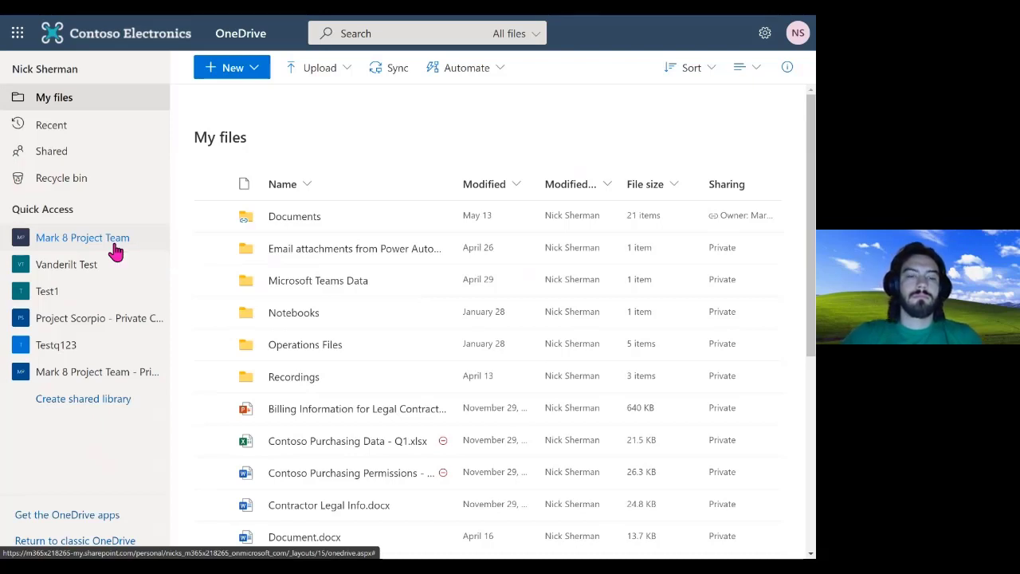
# Launch File Explorer from the taskbar to show Quick access with frequent folders and recent files
pyautogui.press('super')
pyautogui.click(337, 549)
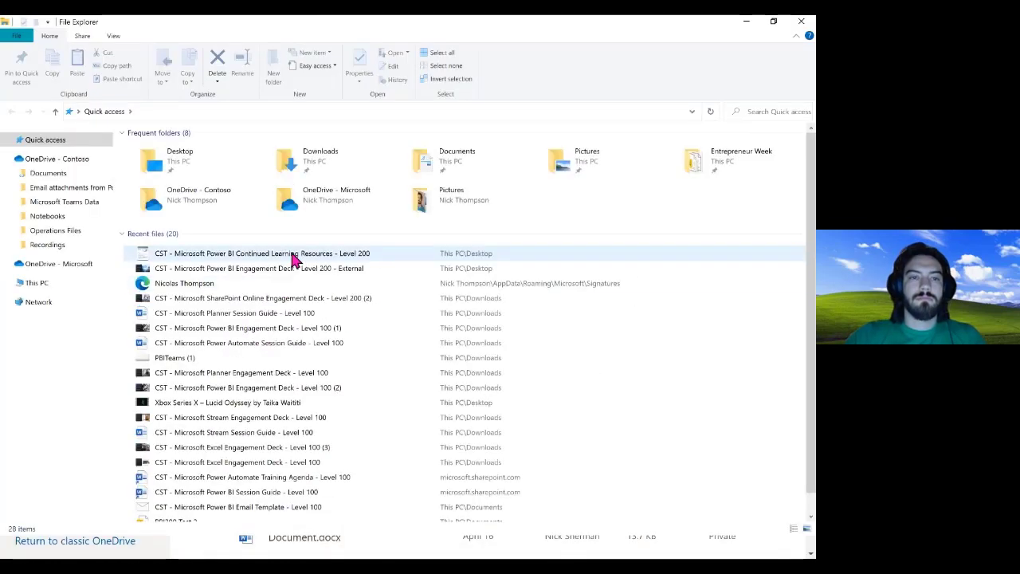
# Open OneDrive - Contoso, cycle through List and Icons views, then return to Details
pyautogui.click(47, 159)
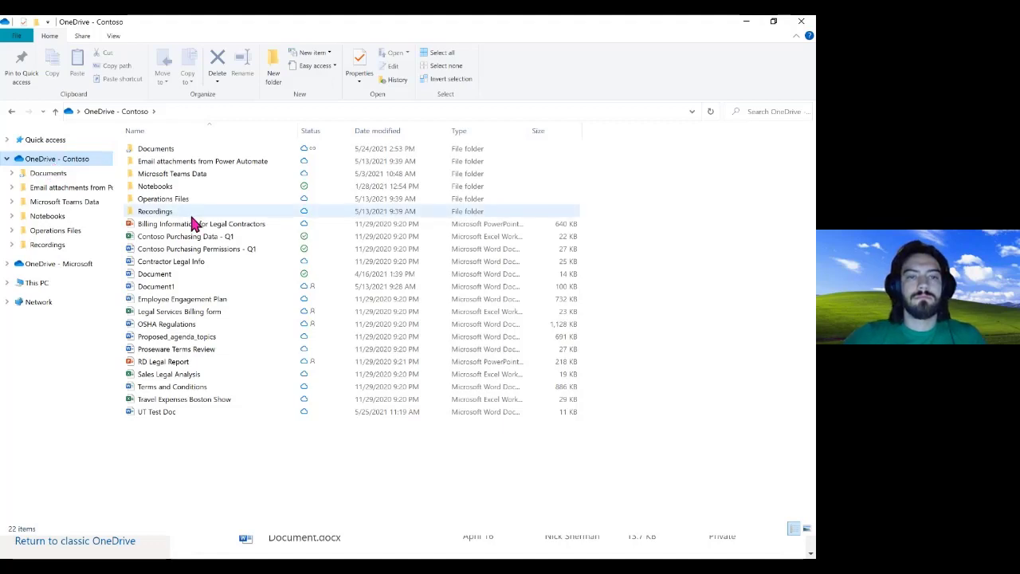
pyautogui.hotkey('ctrl', 'shift', '5')
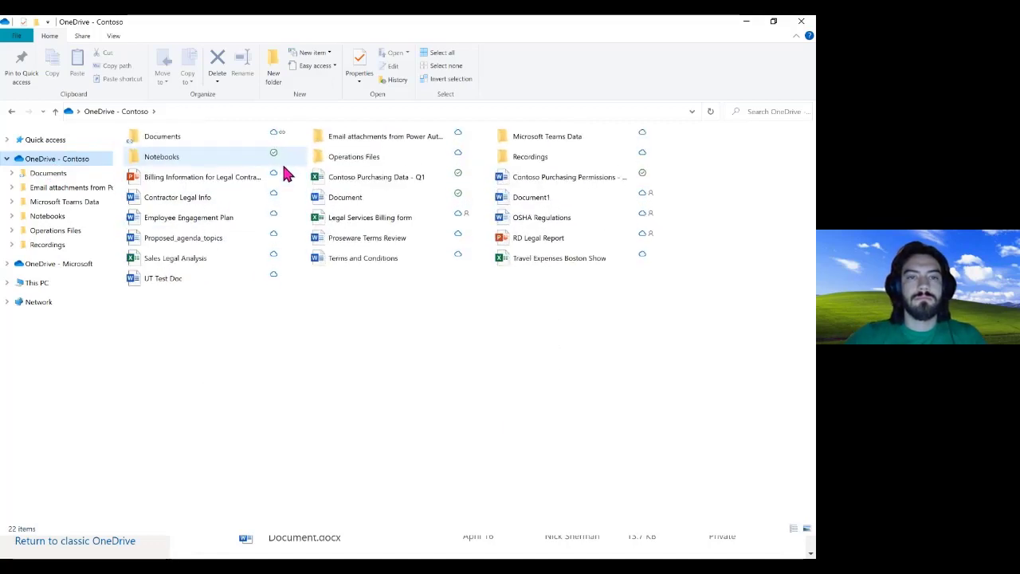
pyautogui.hotkey('ctrl', 'shift', '3')
pyautogui.scroll(-2, 285, 173)
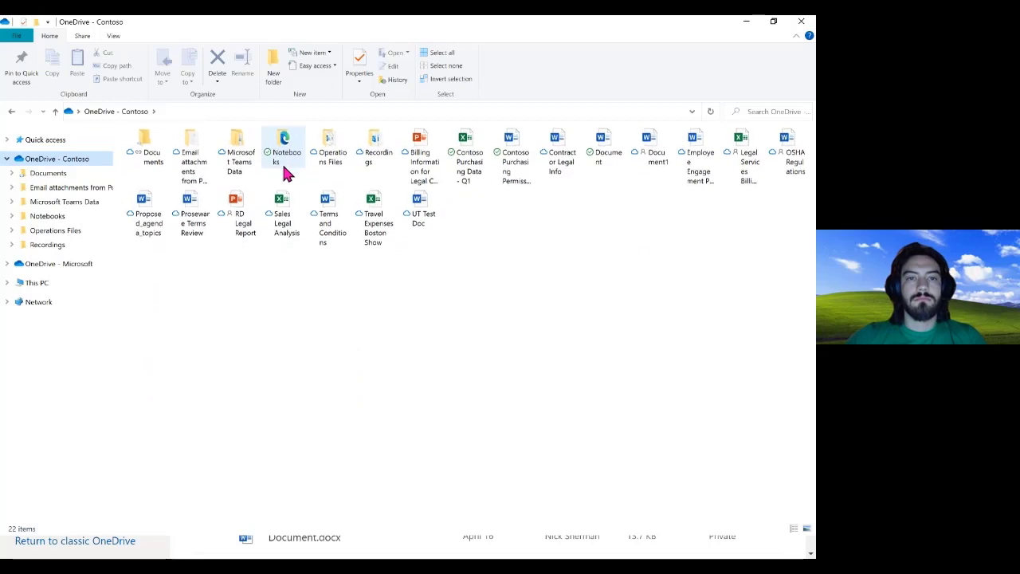
pyautogui.scroll(-1, 285, 174)
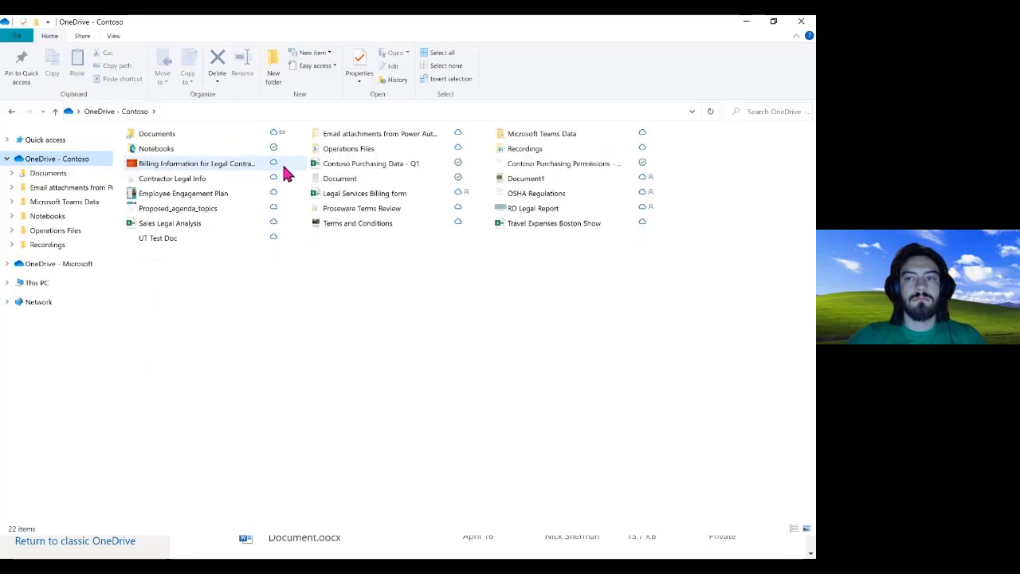
pyautogui.scroll(-3, 286, 174)
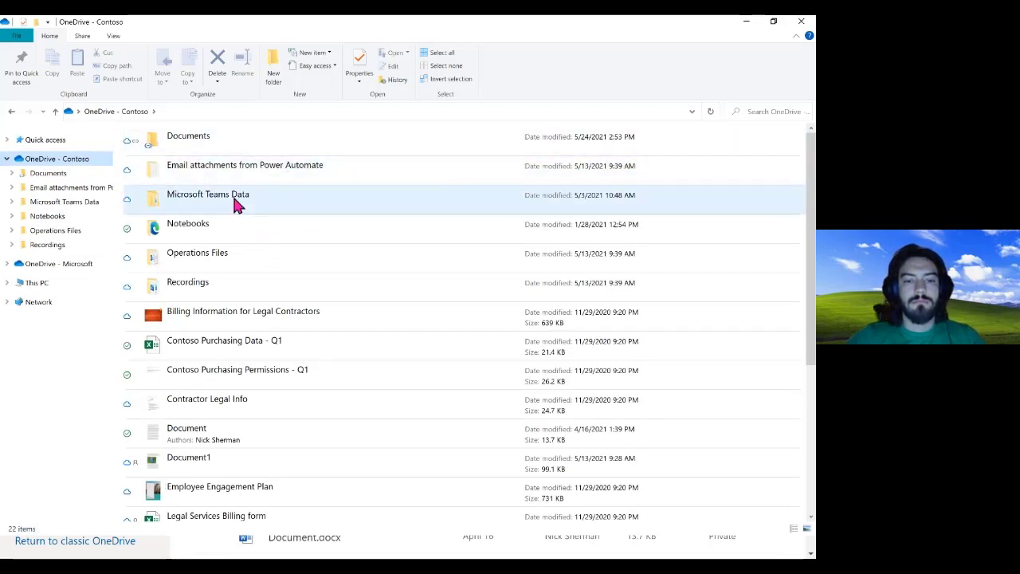
pyautogui.hotkey('ctrl', 'shift', '6')
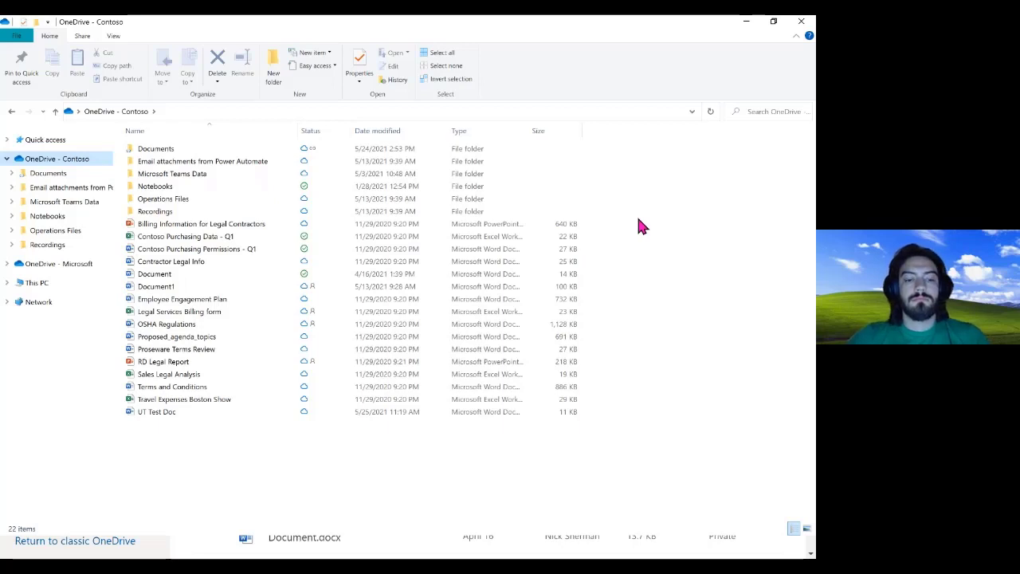
pyautogui.press('super')
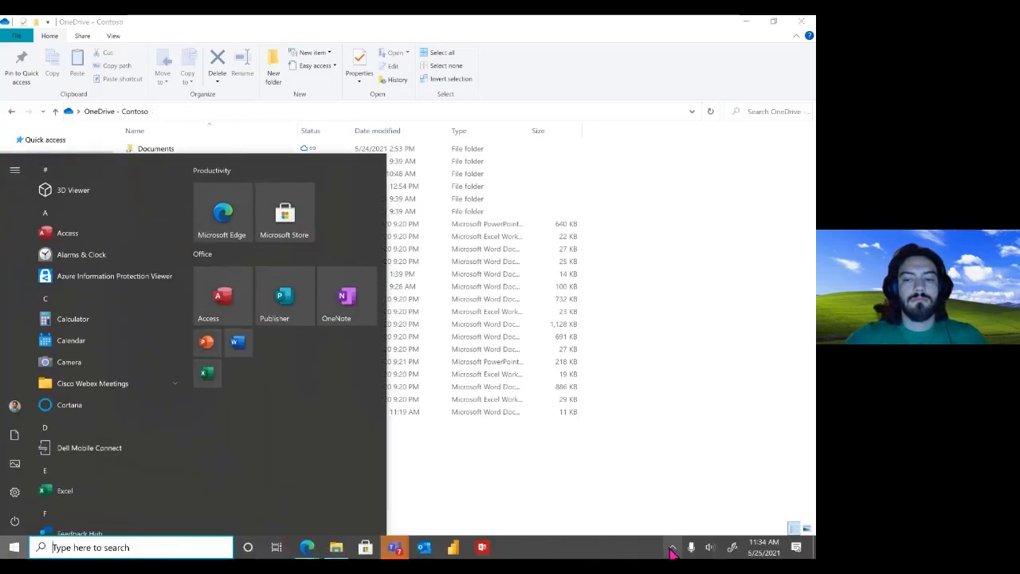
# Confirm OneDrive is up to date in the hidden tray icons, then return to browser My files
pyautogui.click(672, 547)
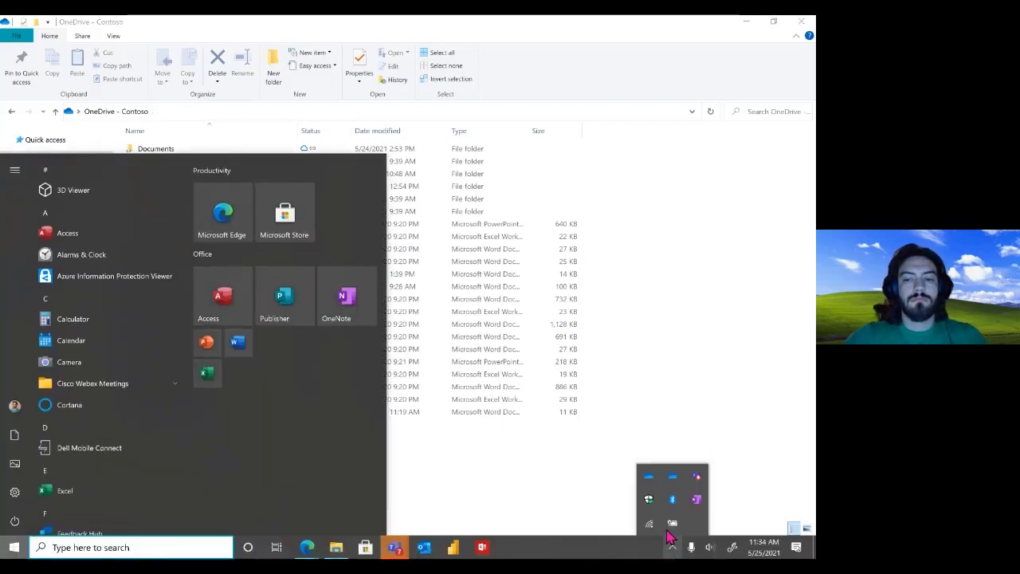
pyautogui.click(666, 478)
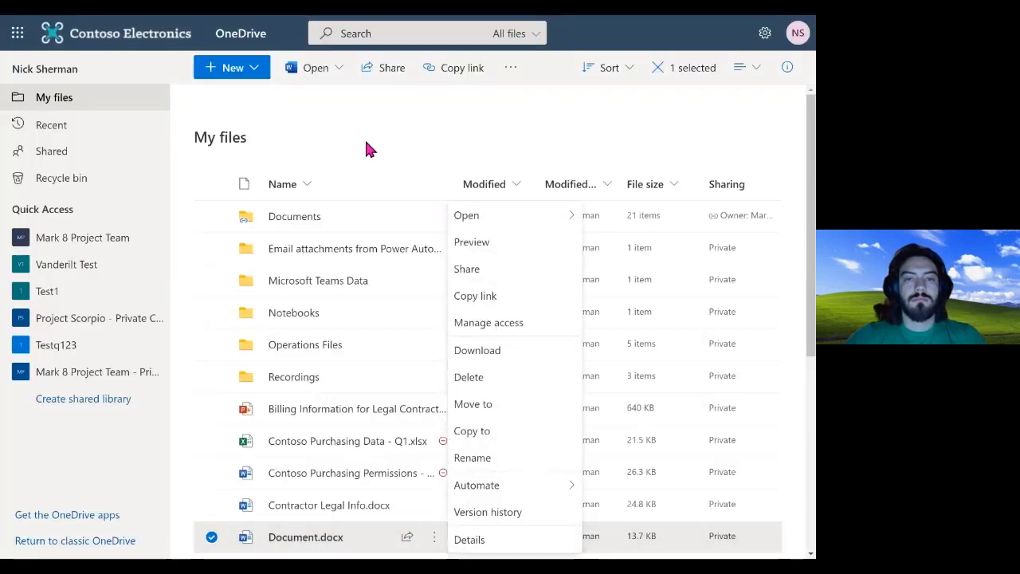
pyautogui.click(365, 146)
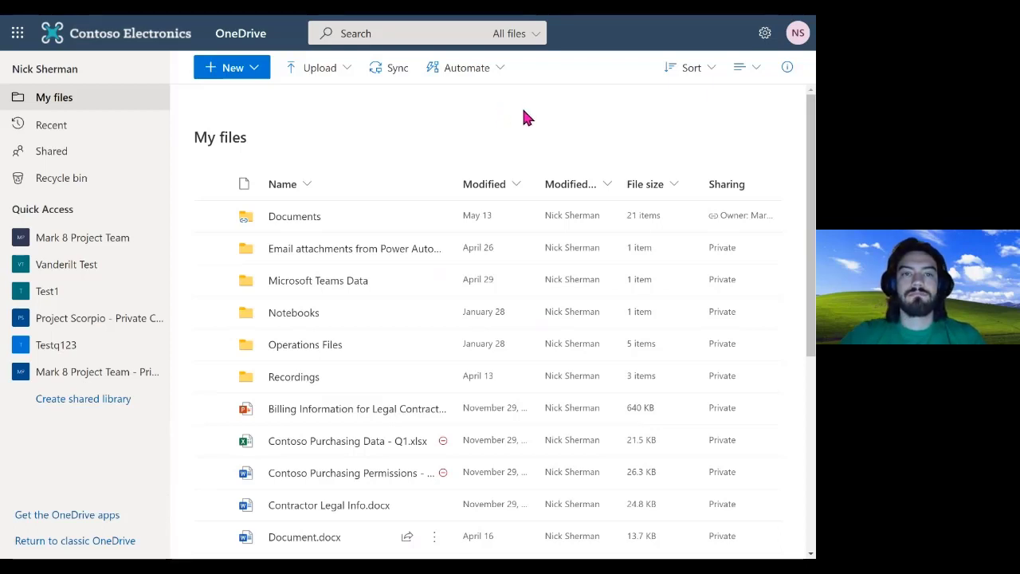
# Create a new folder named 'Request' via New > Folder and open its actions menu
pyautogui.click(249, 74)
pyautogui.click(231, 96)
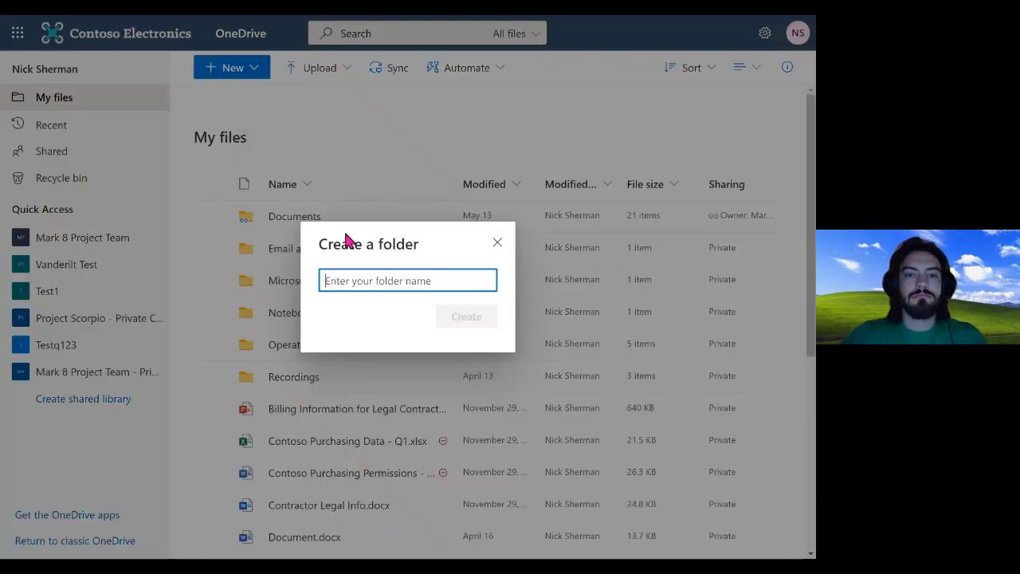
pyautogui.write('Request')
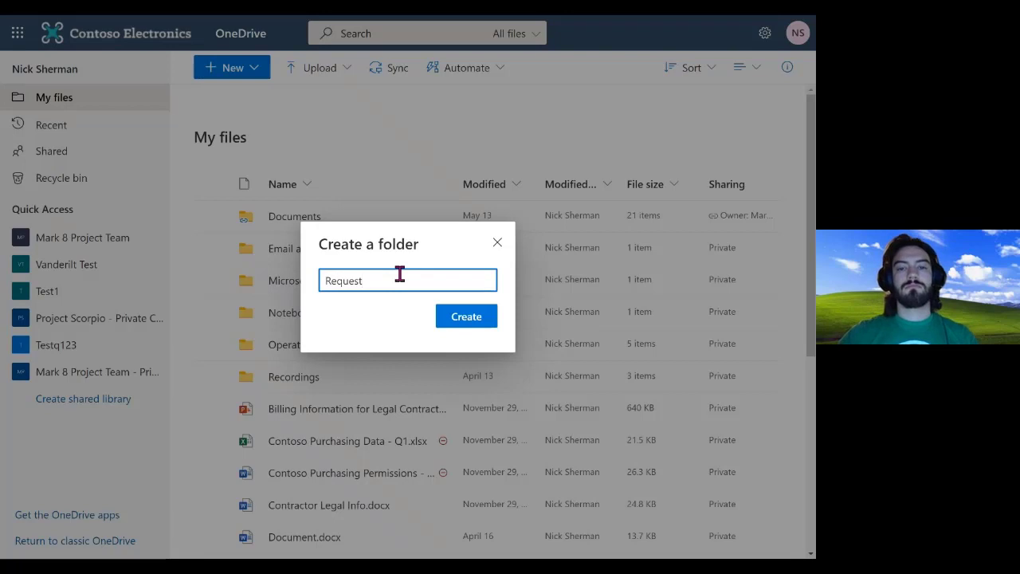
pyautogui.click(464, 321)
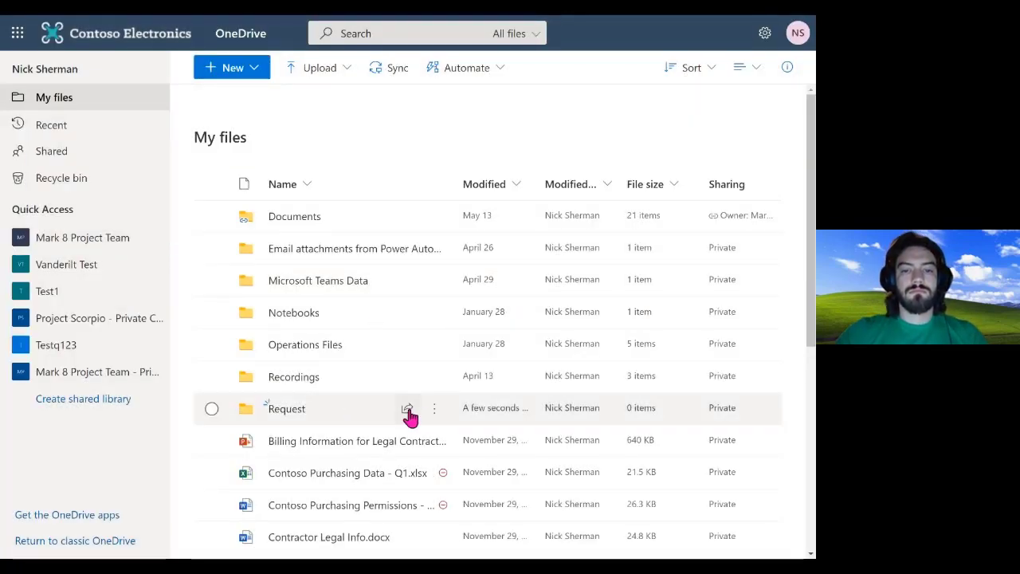
pyautogui.click(432, 416)
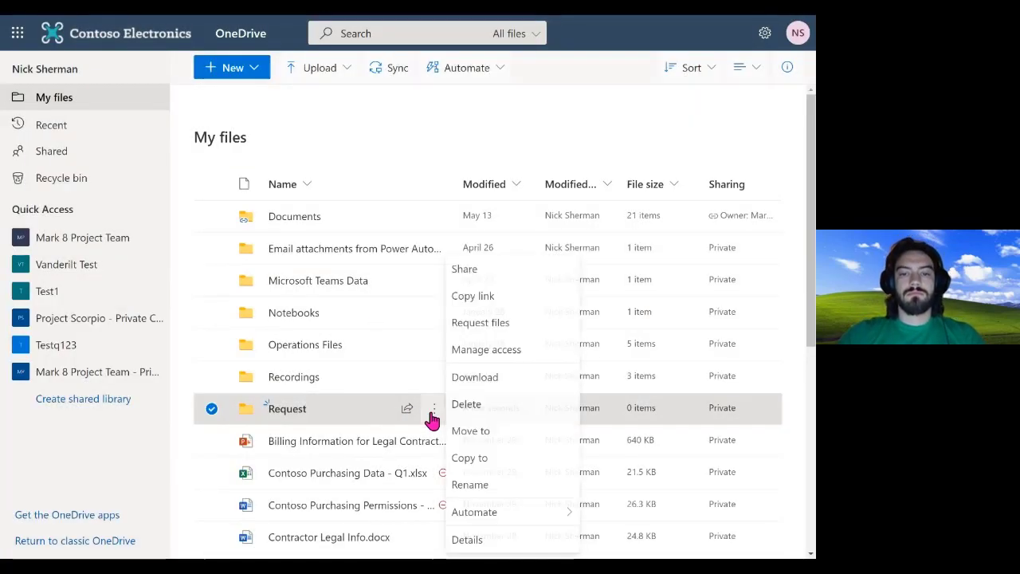
# Start a file request for the Request folder, drafting then clearing a PowerPoint deck note
pyautogui.click(510, 333)
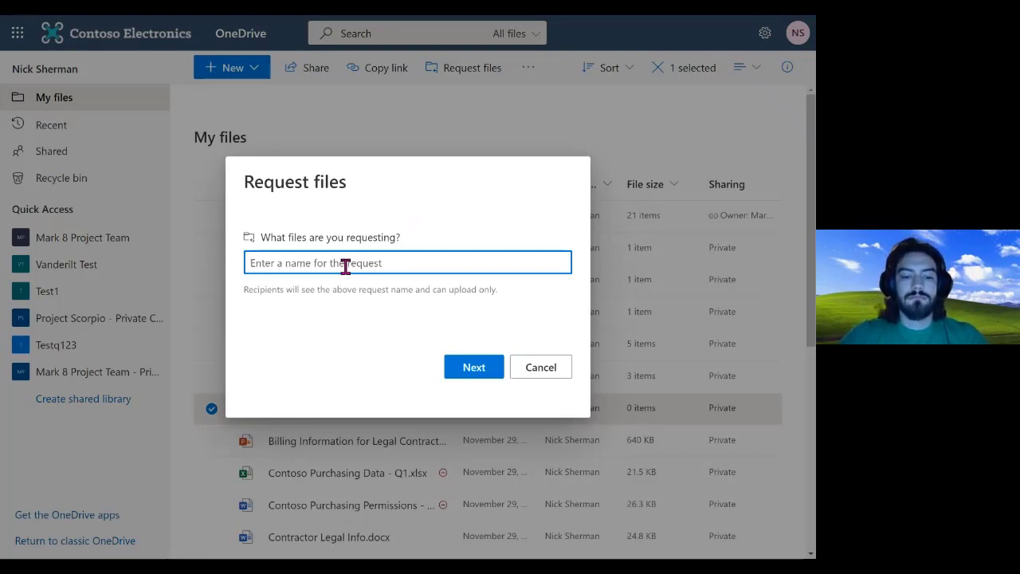
pyautogui.write('Doc')
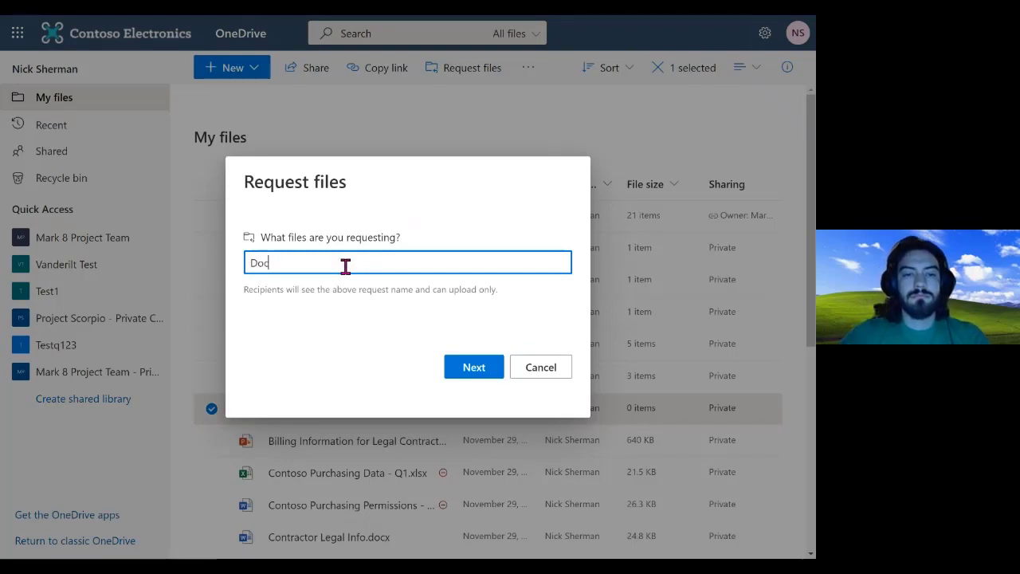
pyautogui.press('BackSpace')
pyautogui.press('BackSpace')
pyautogui.press('BackSpace')
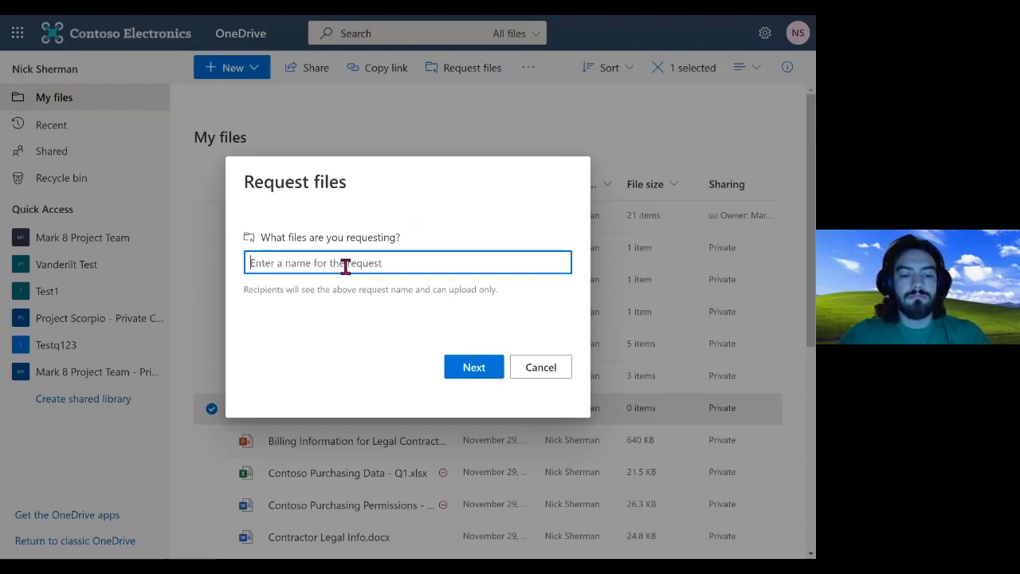
pyautogui.write('Power')
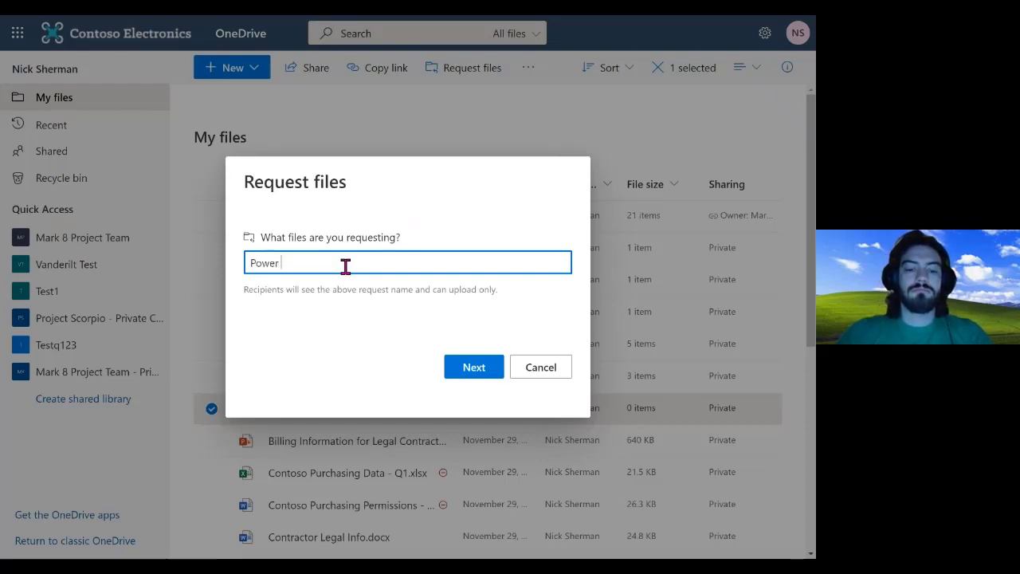
pyautogui.write(' point de')
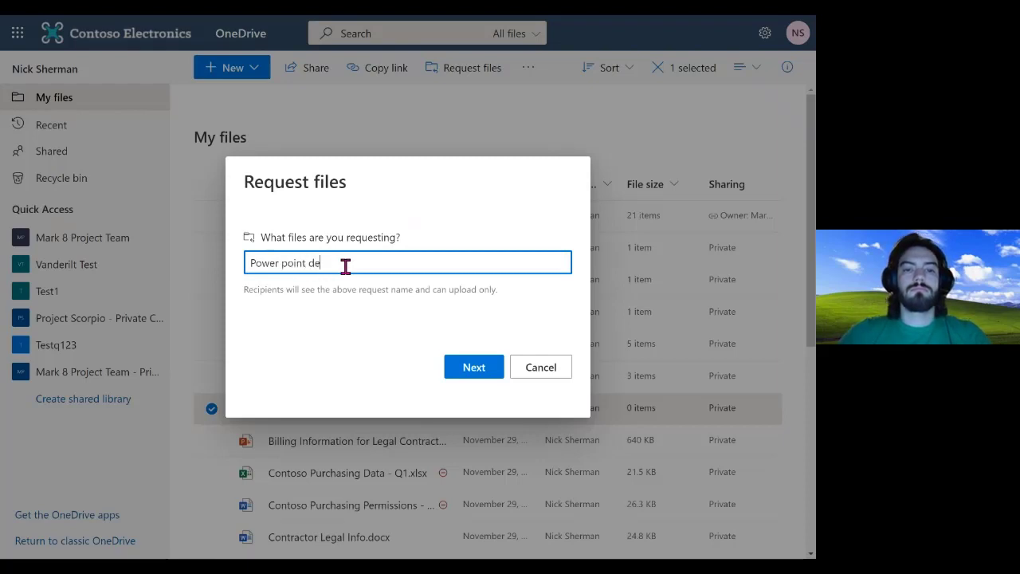
pyautogui.write('c k fr')
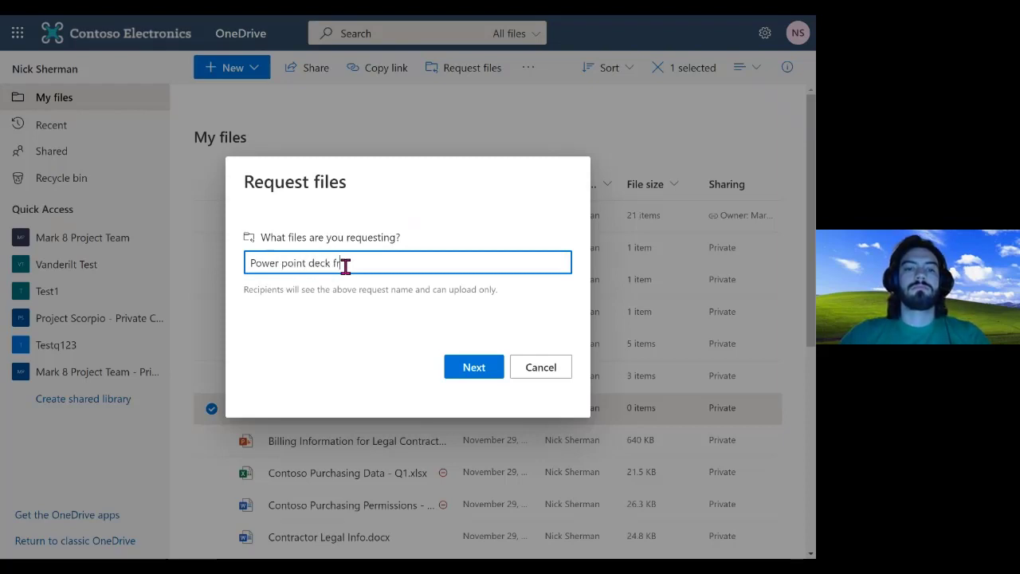
pyautogui.write('om our last')
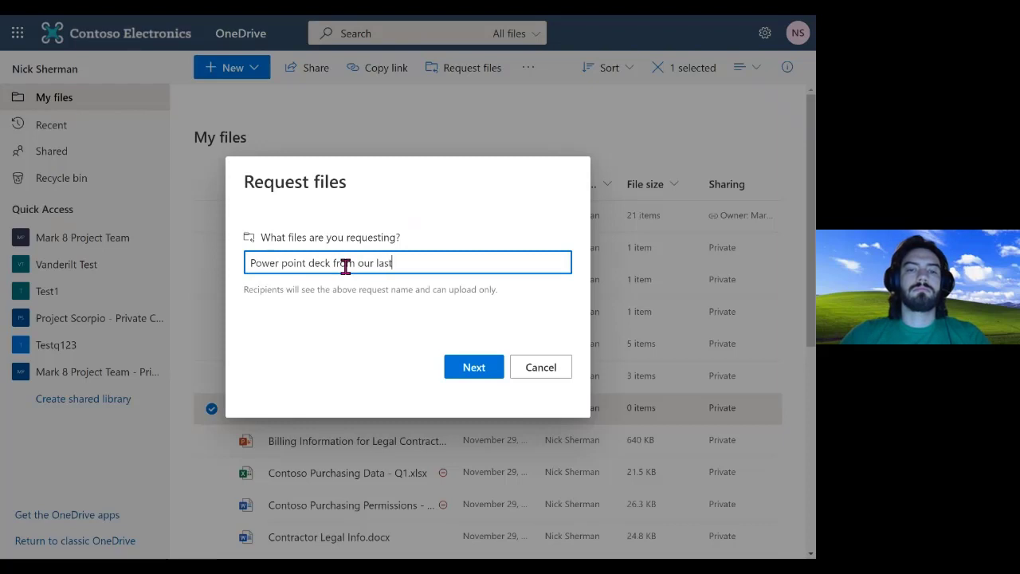
pyautogui.write(' meeting')
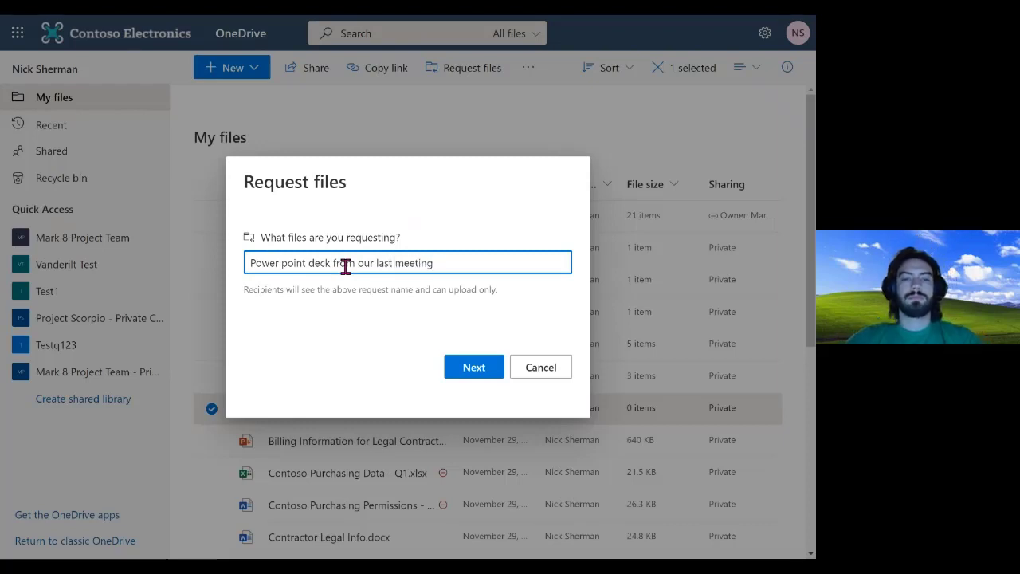
pyautogui.press('BackSpace')
pyautogui.press('BackSpace')
pyautogui.press('BackSpace')
pyautogui.press('BackSpace')
pyautogui.press('BackSpace')
pyautogui.press('BackSpace')
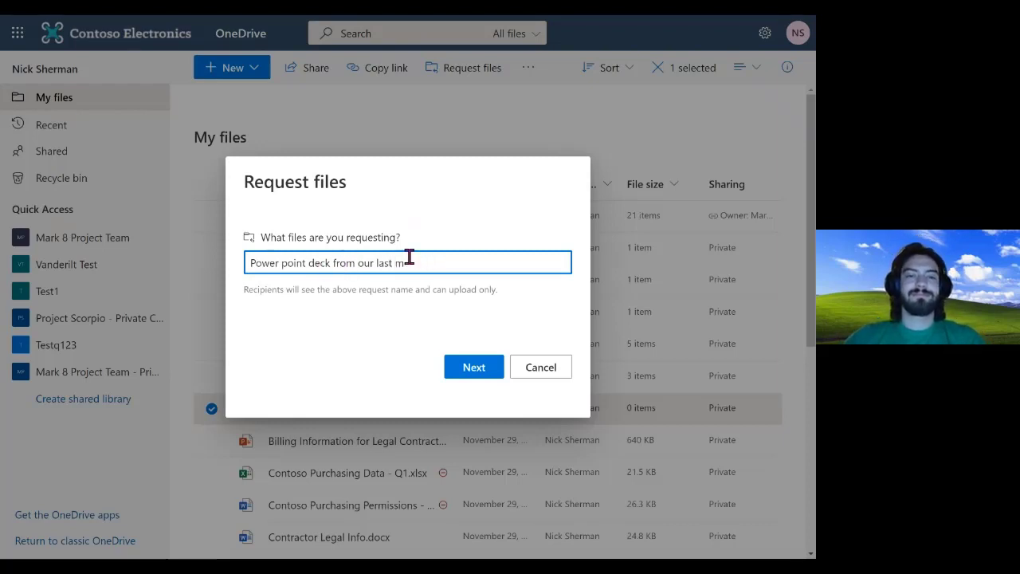
pyautogui.press('BackSpace')
pyautogui.press('BackSpace')
pyautogui.press('BackSpace')
pyautogui.press('BackSpace')
pyautogui.press('BackSpace')
pyautogui.press('BackSpace')
pyautogui.press('BackSpace')
pyautogui.press('BackSpace')
pyautogui.press('BackSpace')
pyautogui.press('BackSpace')
pyautogui.press('BackSpace')
pyautogui.press('BackSpace')
pyautogui.press('BackSpace')
pyautogui.press('BackSpace')
pyautogui.press('BackSpace')
pyautogui.press('BackSpace')
pyautogui.press('BackSpace')
pyautogui.press('BackSpace')
pyautogui.press('BackSpace')
pyautogui.press('BackSpace')
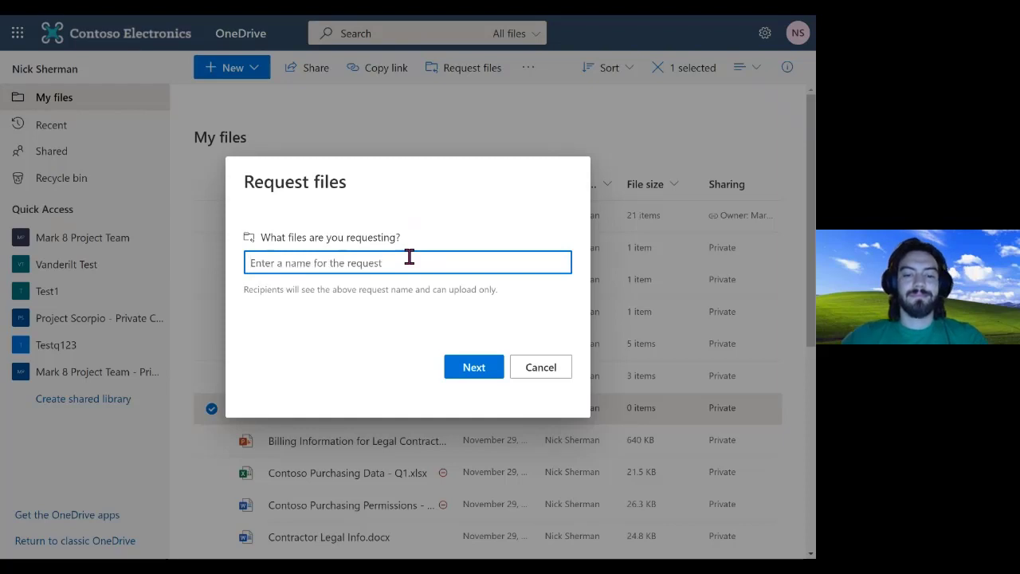
# Enter the description 'If you can get me that TPS report, thatd be great!' and continue
pyautogui.write('If you can ')
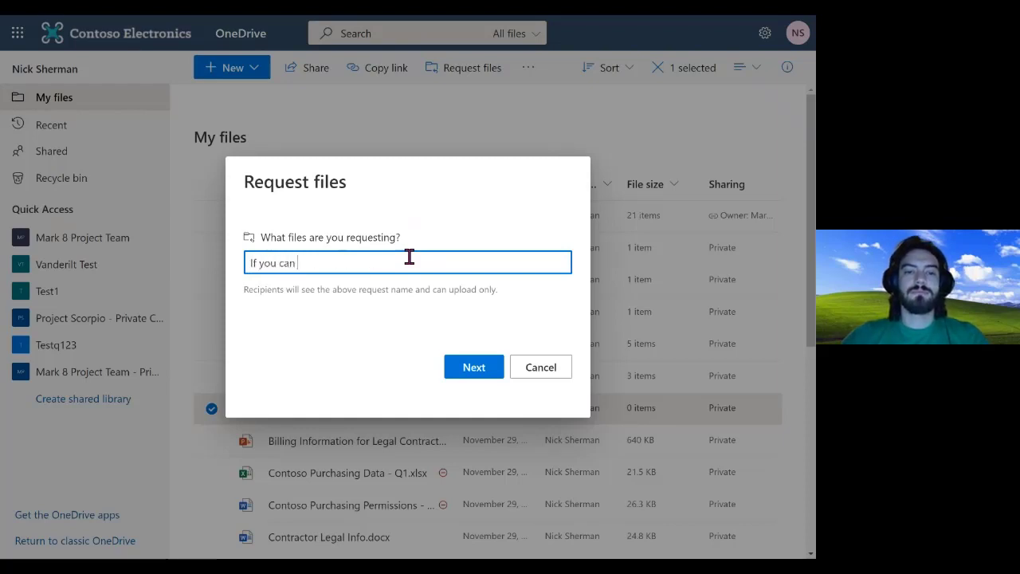
pyautogui.write('get me the')
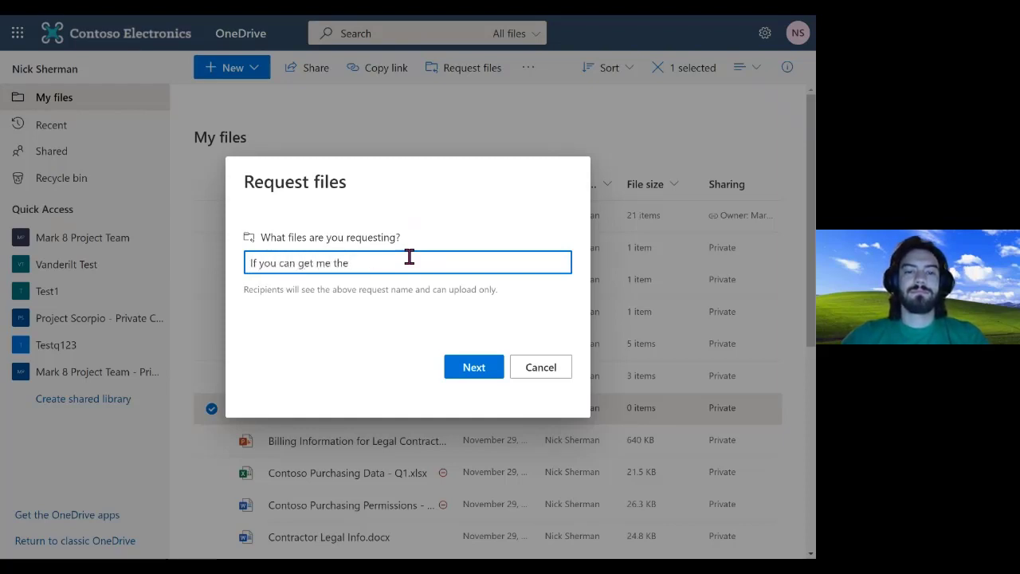
pyautogui.press('BackSpace')
pyautogui.write('at T')
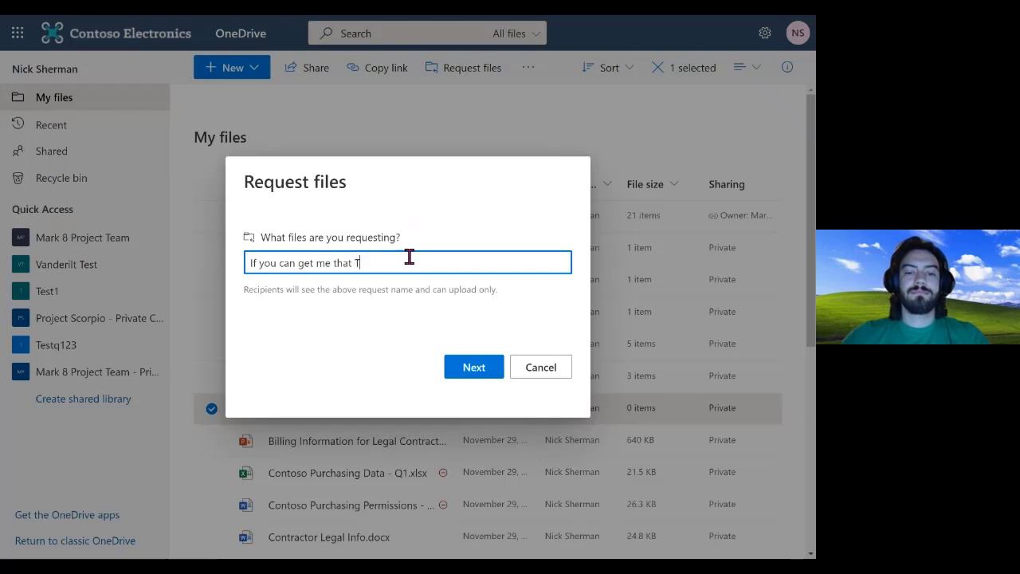
pyautogui.write('PS report ')
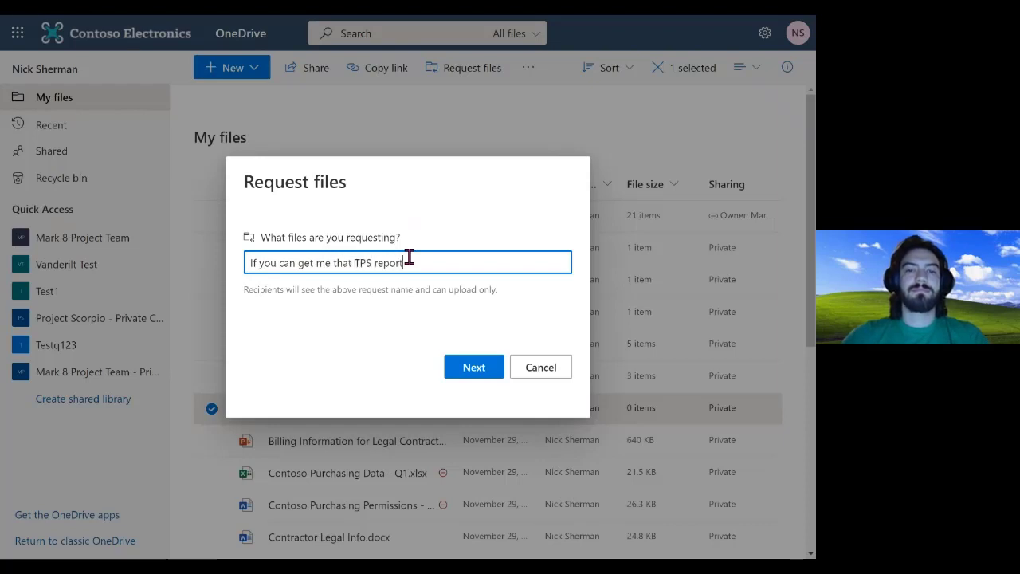
pyautogui.write('thatd wo')
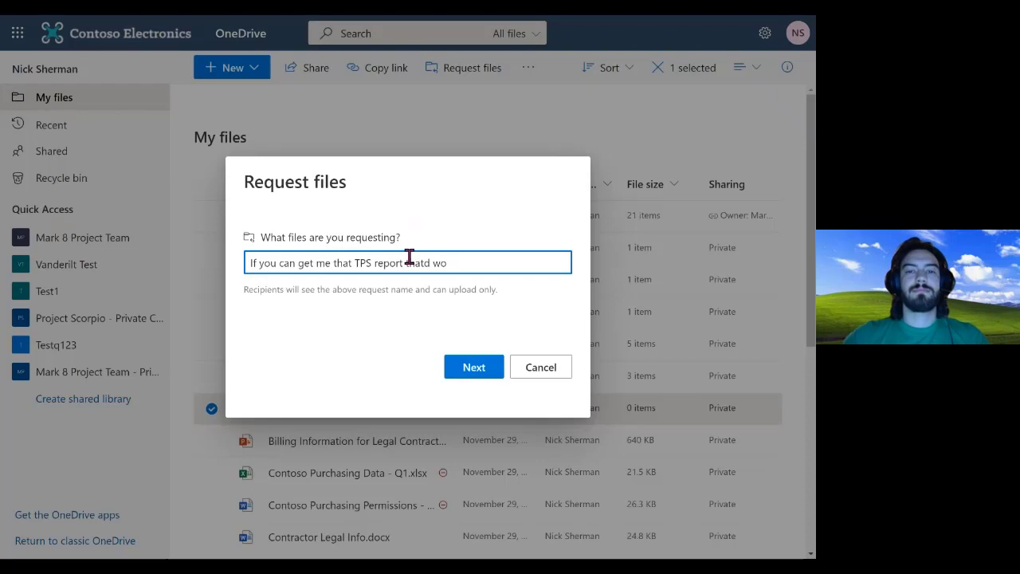
pyautogui.press('BackSpace')
pyautogui.press('BackSpace')
pyautogui.write('be great!')
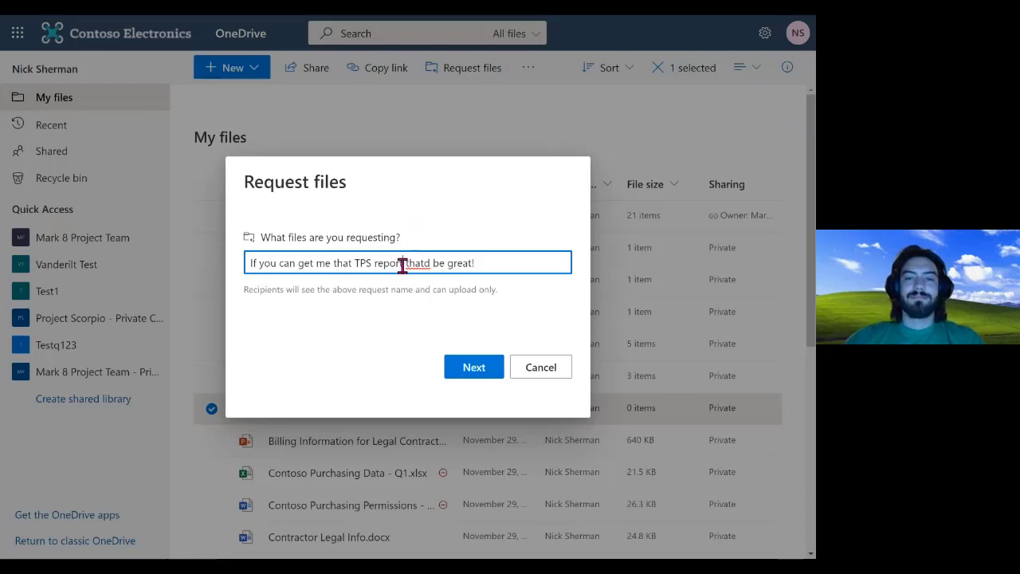
pyautogui.write(',')
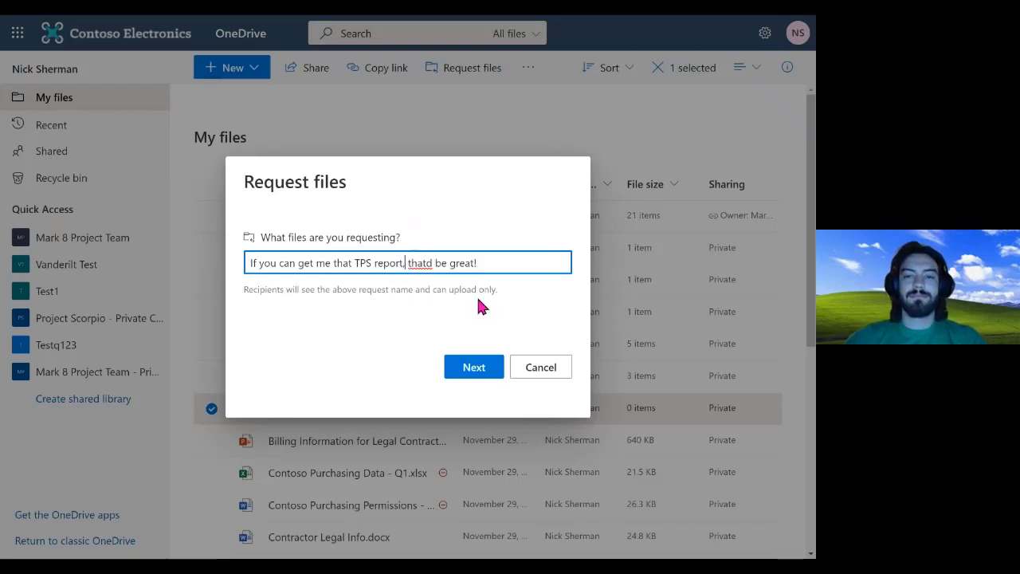
pyautogui.click(473, 374)
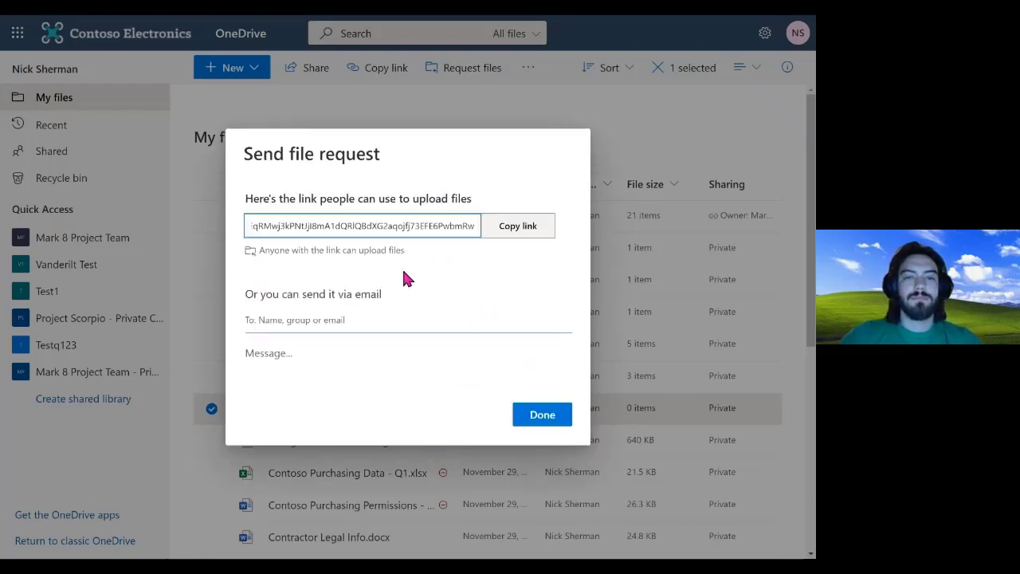
# Add one colleague as the request recipient, removing a second one added by mistake
pyautogui.click(290, 322)
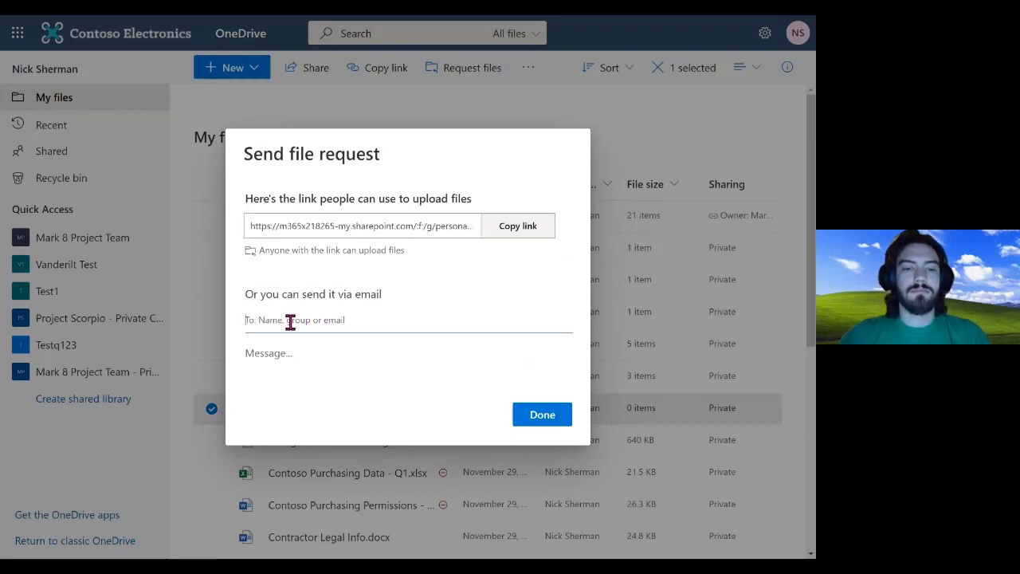
pyautogui.write('mark')
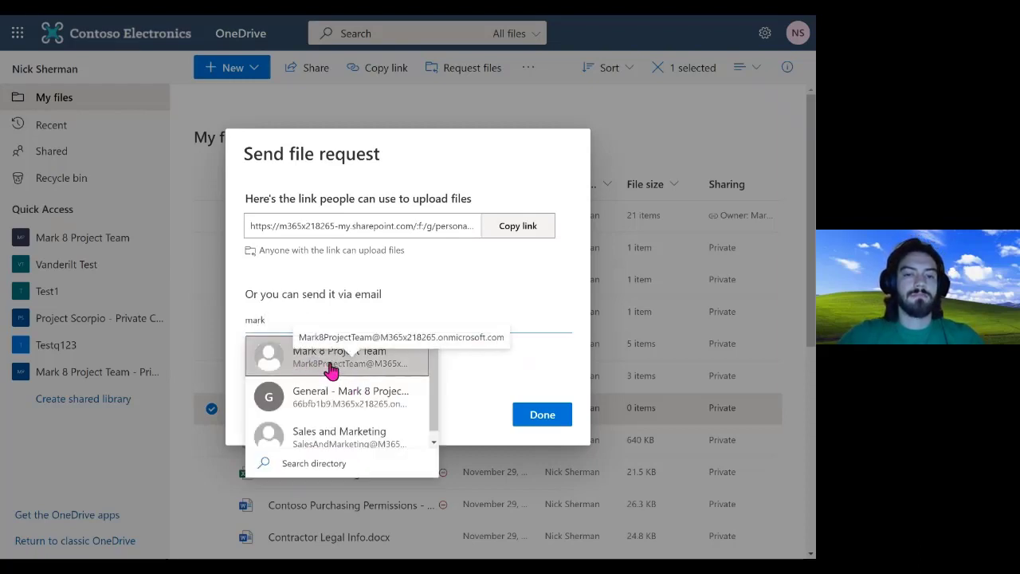
pyautogui.press('BackSpace')
pyautogui.press('BackSpace')
pyautogui.press('BackSpace')
pyautogui.press('BackSpace')
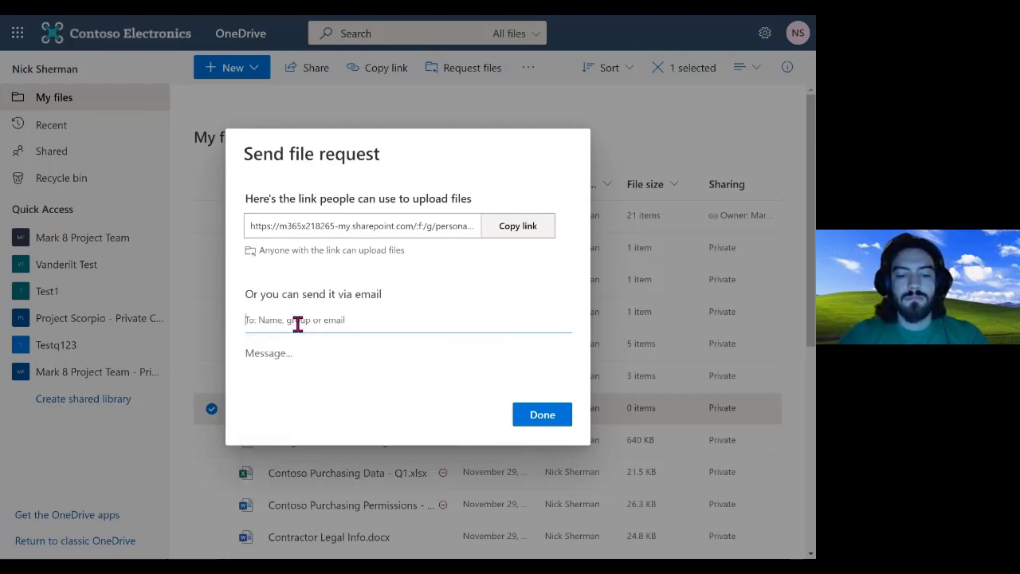
pyautogui.write('E')
pyautogui.press('BackSpace')
pyautogui.write('Eric')
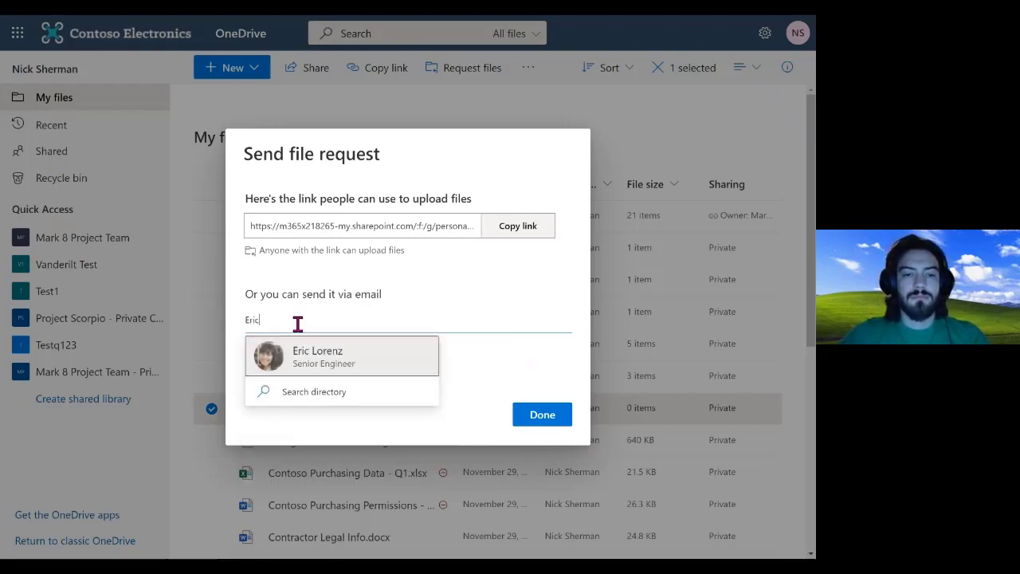
pyautogui.click(317, 363)
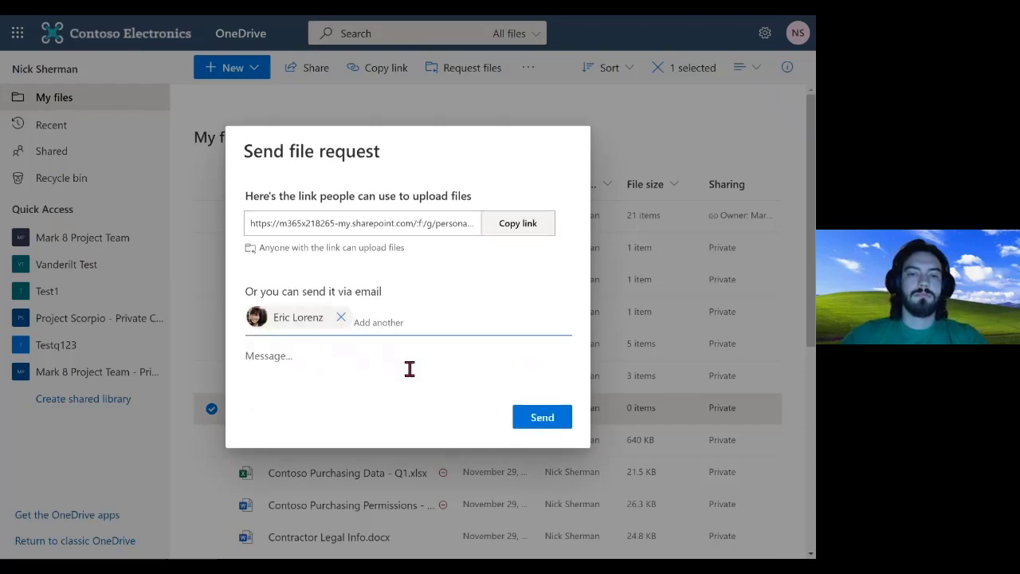
pyautogui.write('Cole')
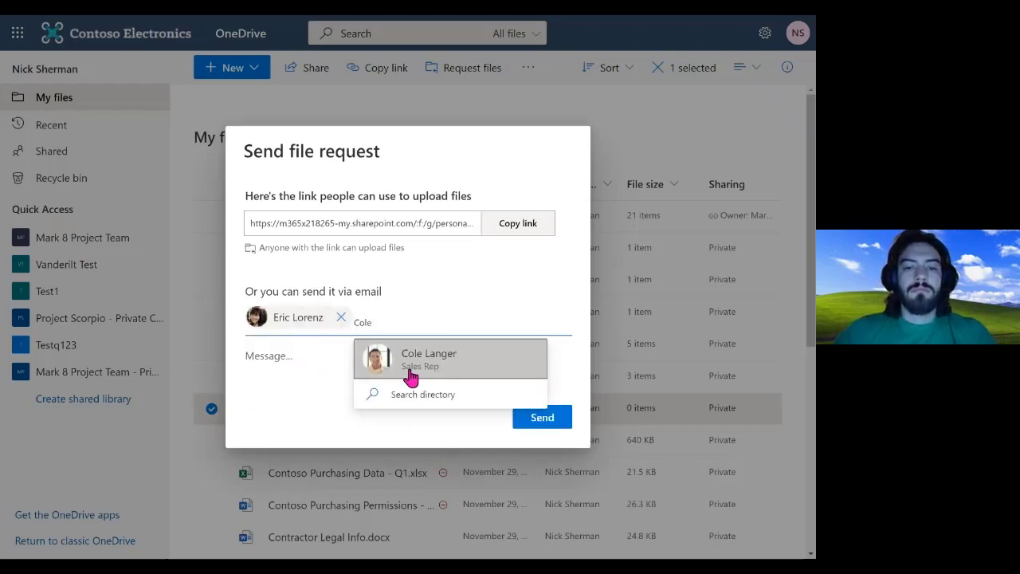
pyautogui.click(410, 368)
pyautogui.click(454, 306)
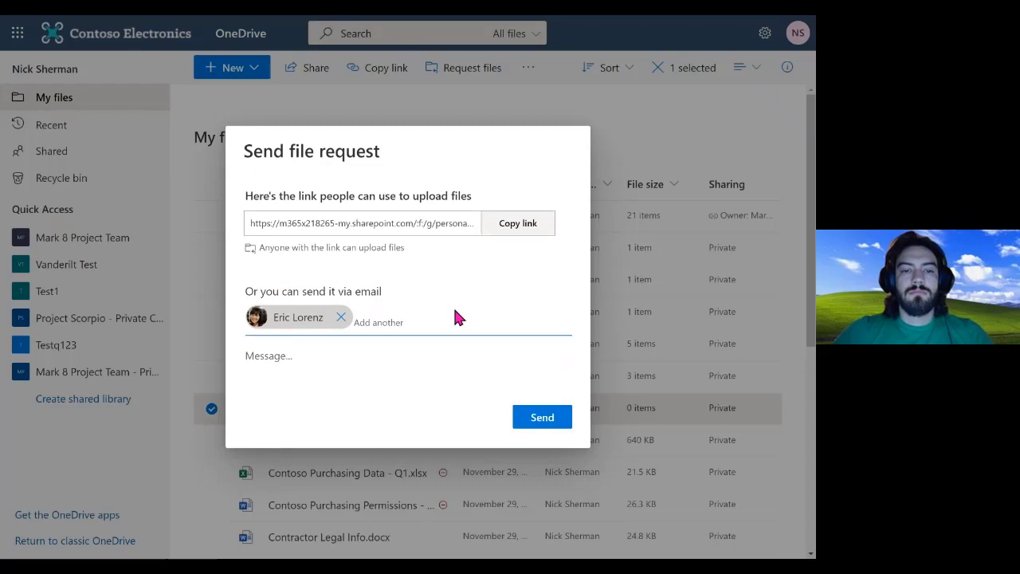
# Add a short message and send the TPS report file request
pyautogui.click(285, 361)
pyautogui.write('Pls')
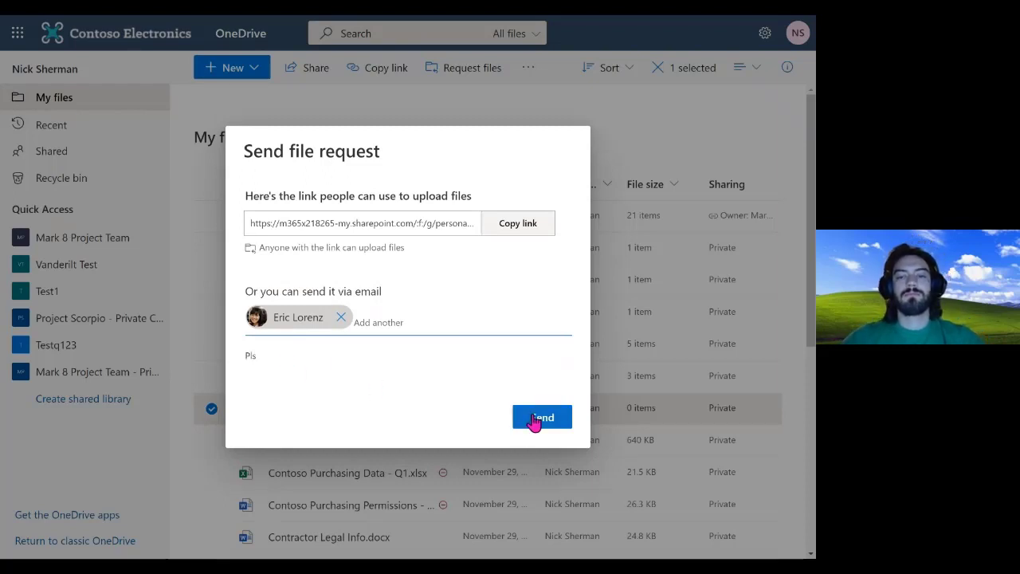
pyautogui.click(534, 419)
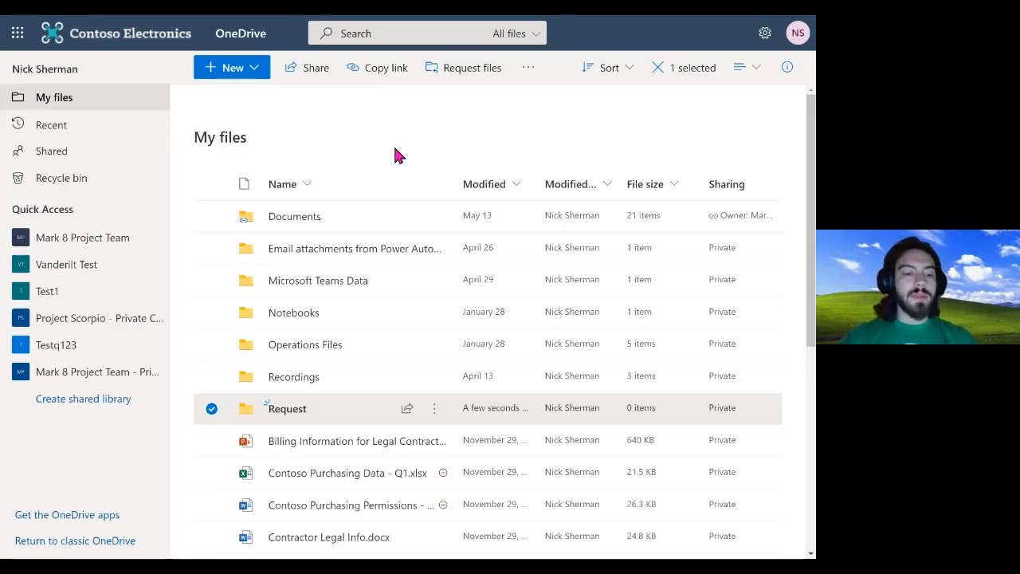
pyautogui.press('super')
# Open the synced OneDrive - Contoso folder in File Explorer from the taskbar
pyautogui.click(348, 550)
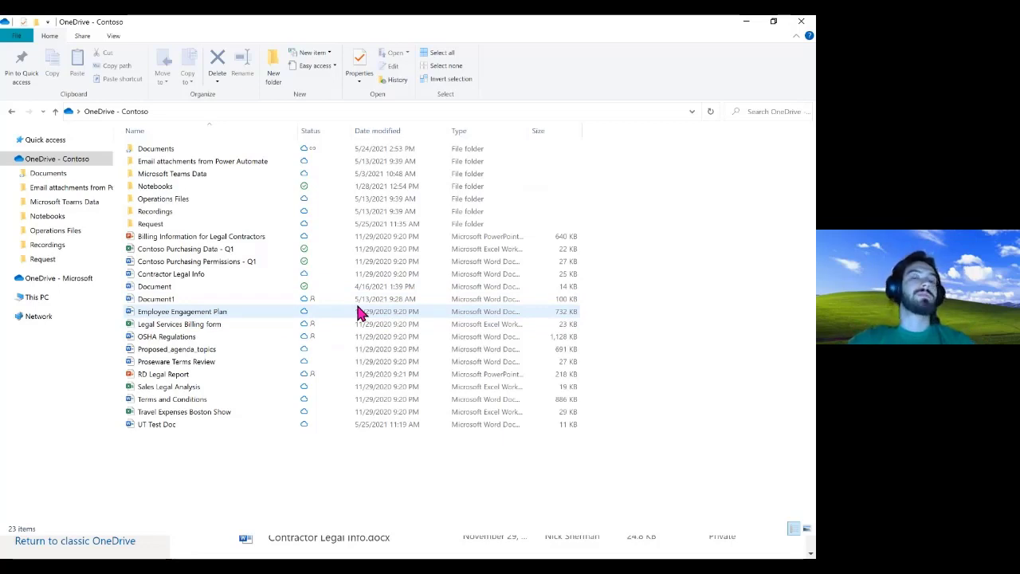
# Close File Explorer to return to the OneDrive web My files list with the Request folder
pyautogui.click(316, 156)
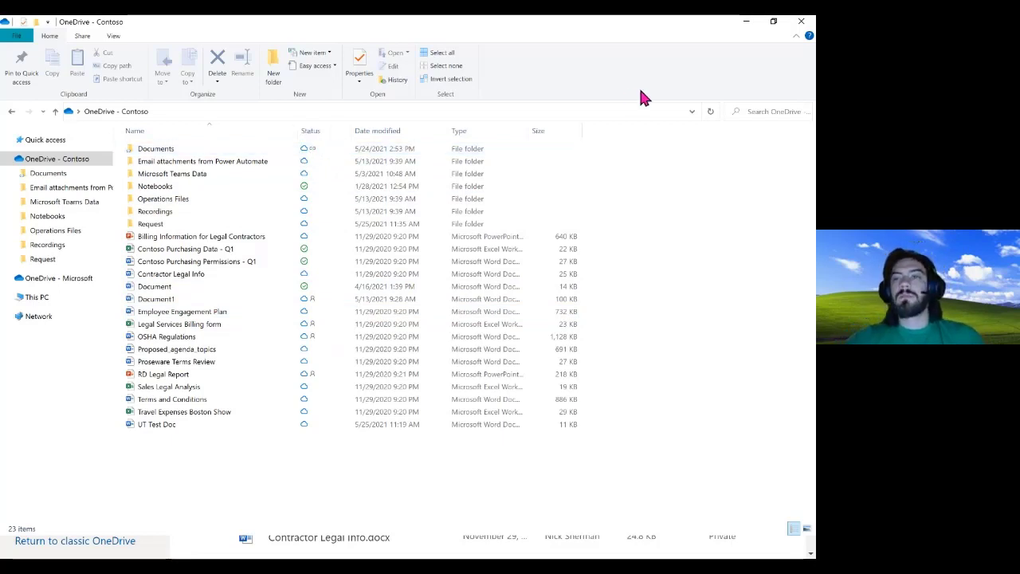
pyautogui.click(803, 29)
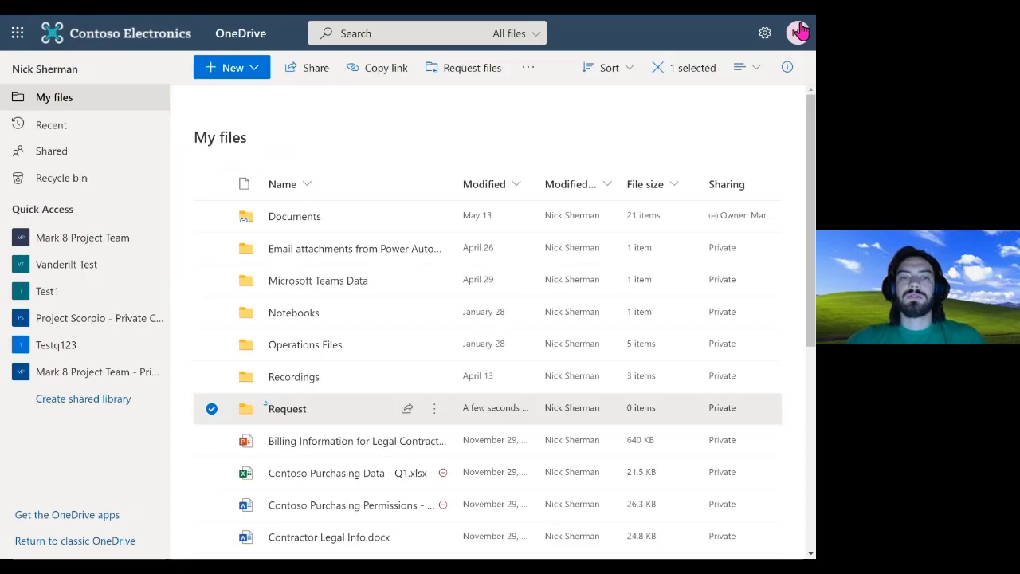
pyautogui.click(244, 228)
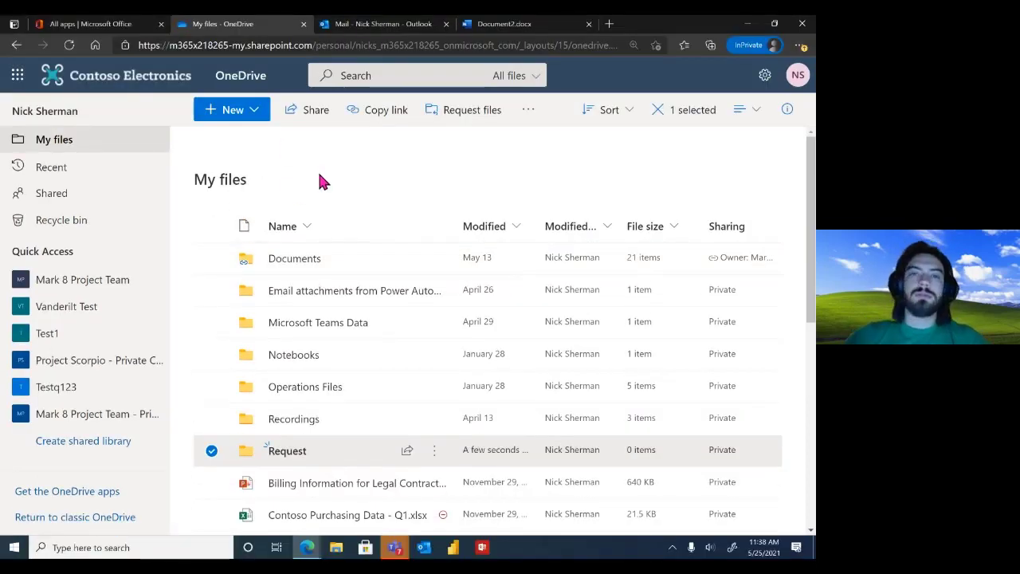
# Open SharePoint from the All apps launcher, go full screen with F11, and start creating a site
pyautogui.click(102, 29)
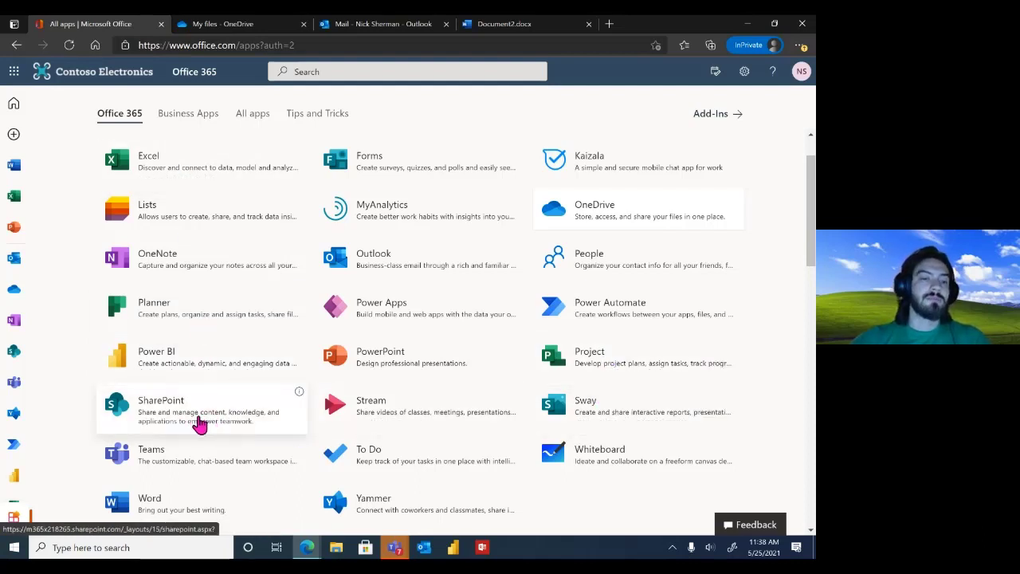
pyautogui.click(199, 425)
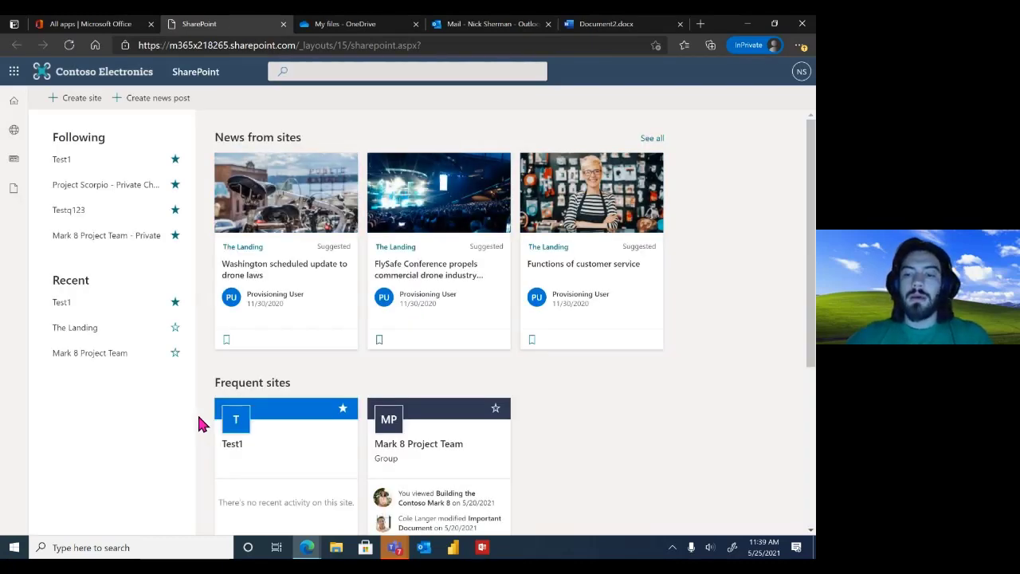
pyautogui.press('F11')
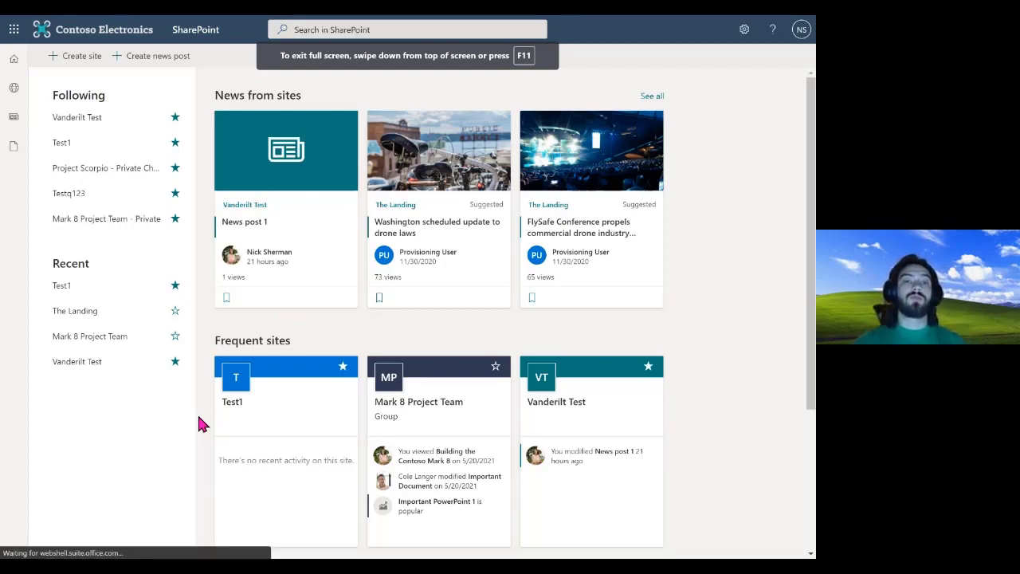
pyautogui.click(74, 58)
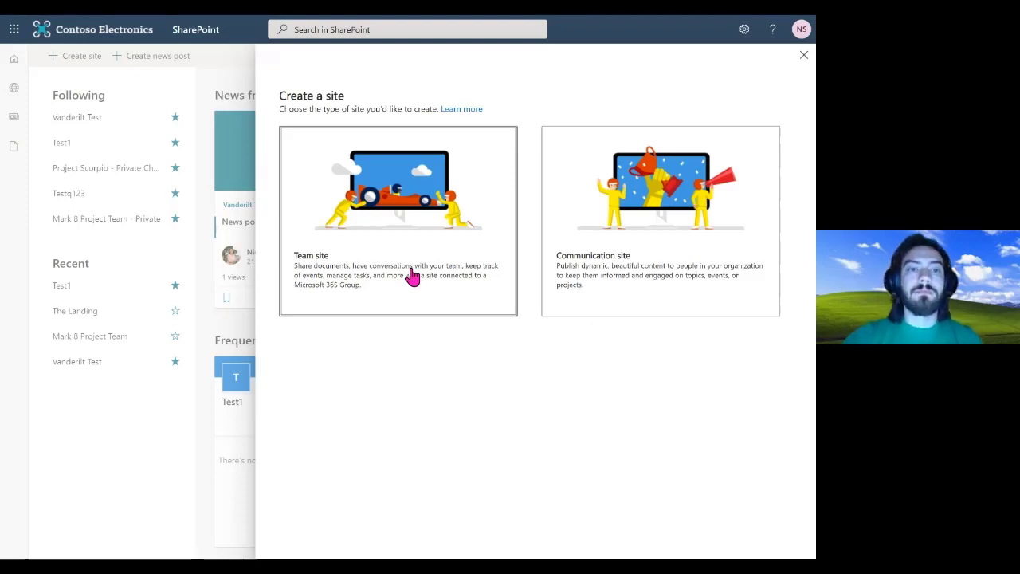
# Set up a private Team site named 'UT Sharepoint' and continue to adding group members
pyautogui.click(422, 194)
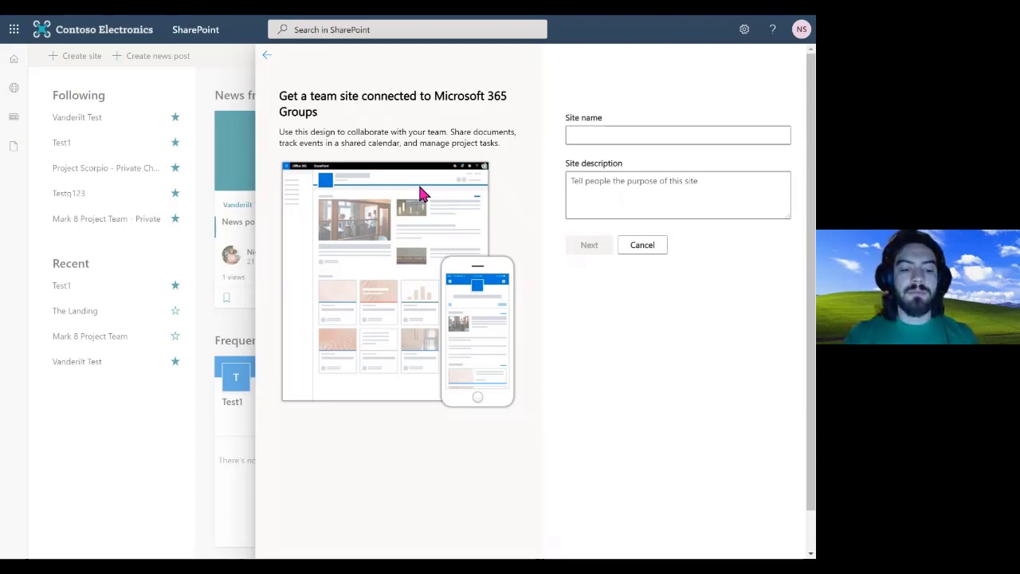
pyautogui.write('U')
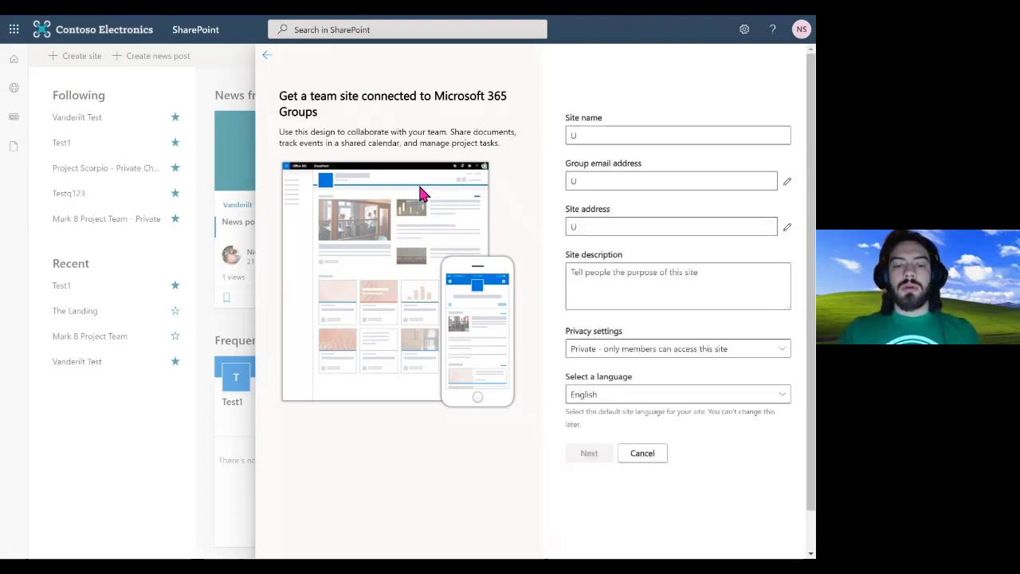
pyautogui.write('T Shar')
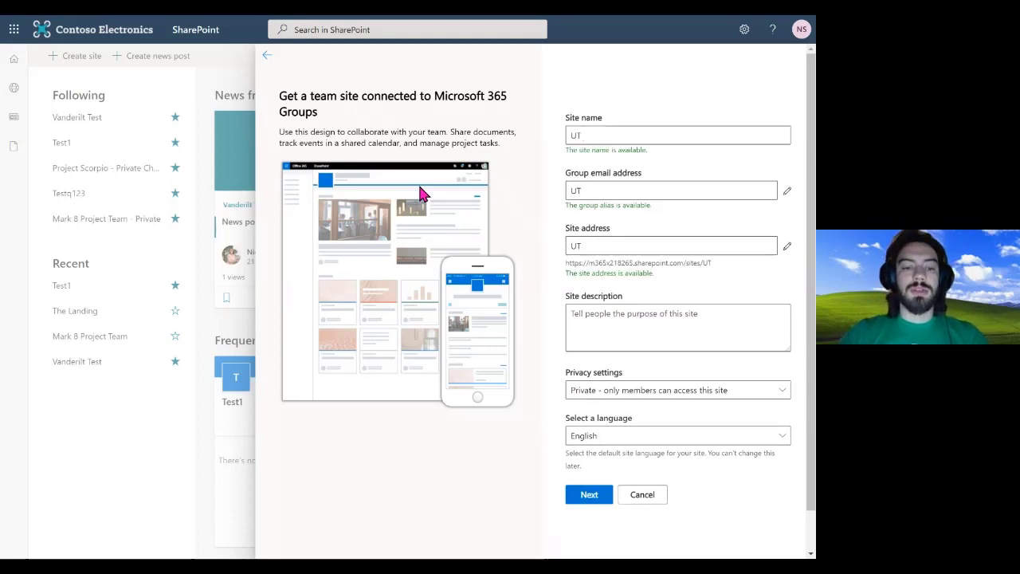
pyautogui.write('epoint')
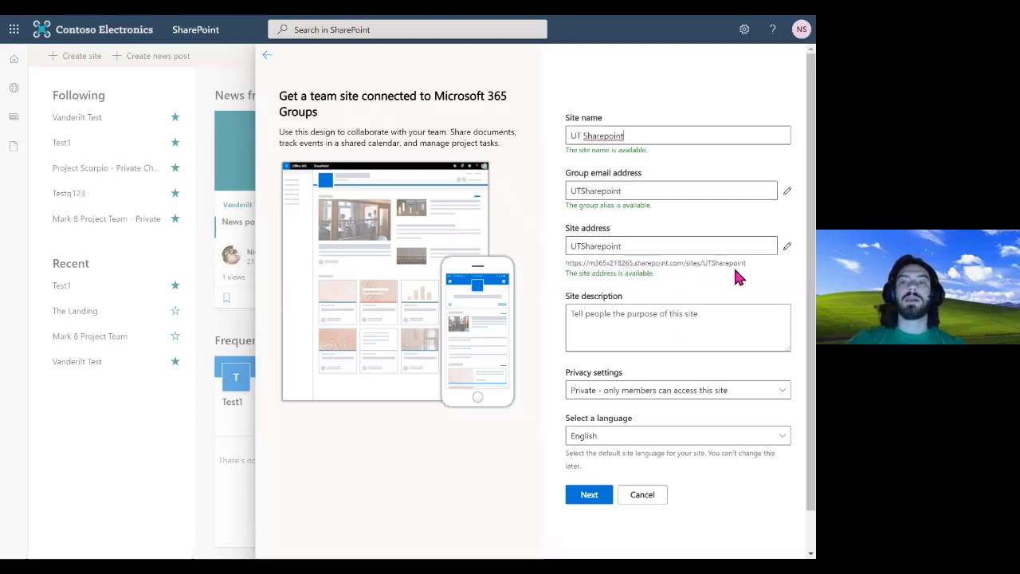
pyautogui.click(583, 138)
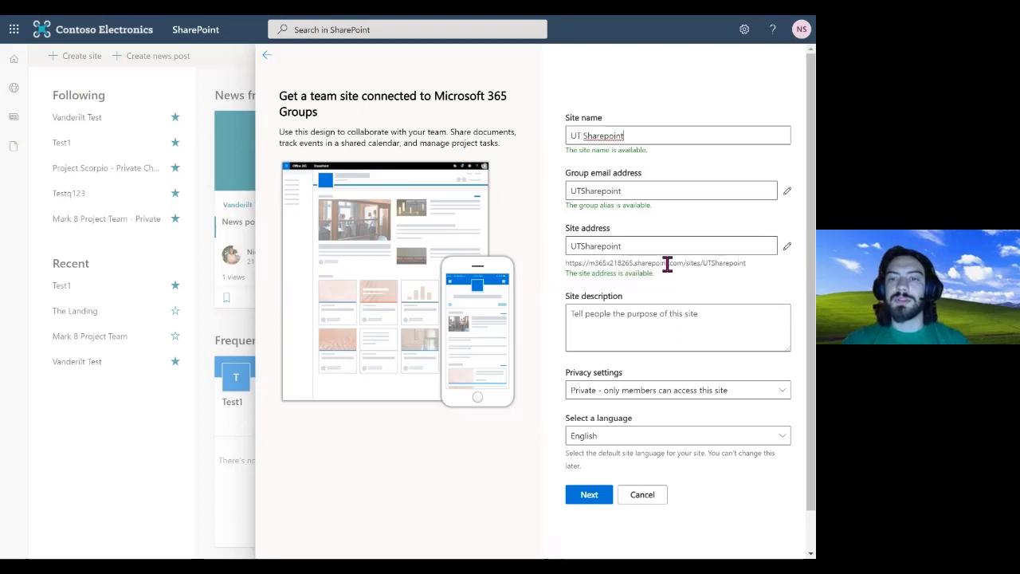
pyautogui.click(633, 315)
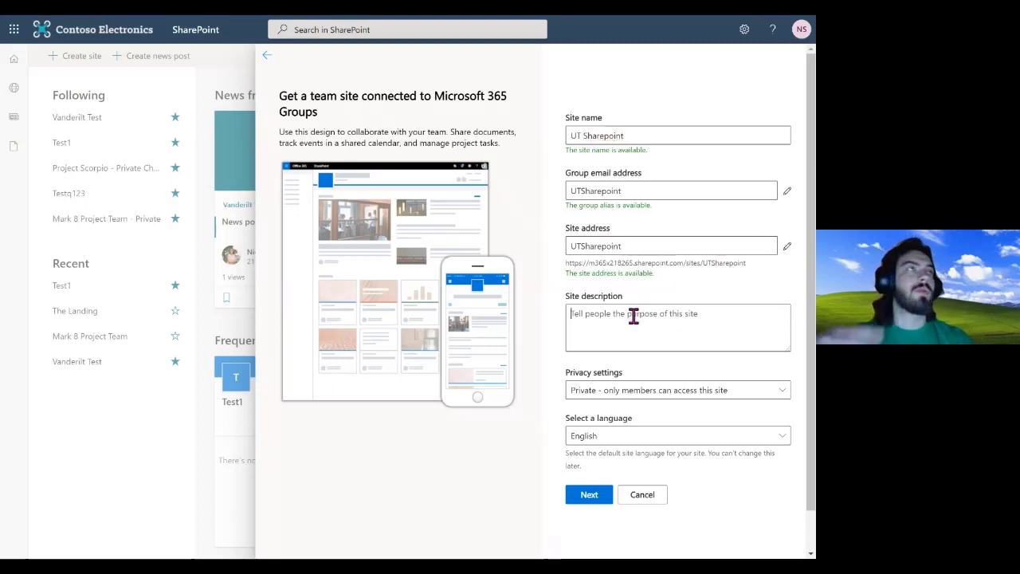
pyautogui.click(664, 392)
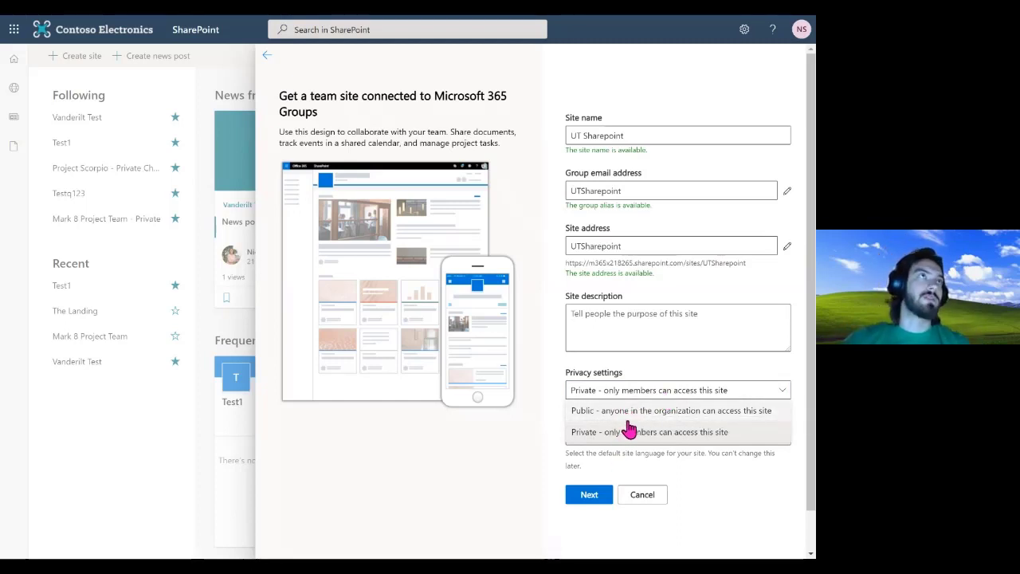
pyautogui.click(653, 384)
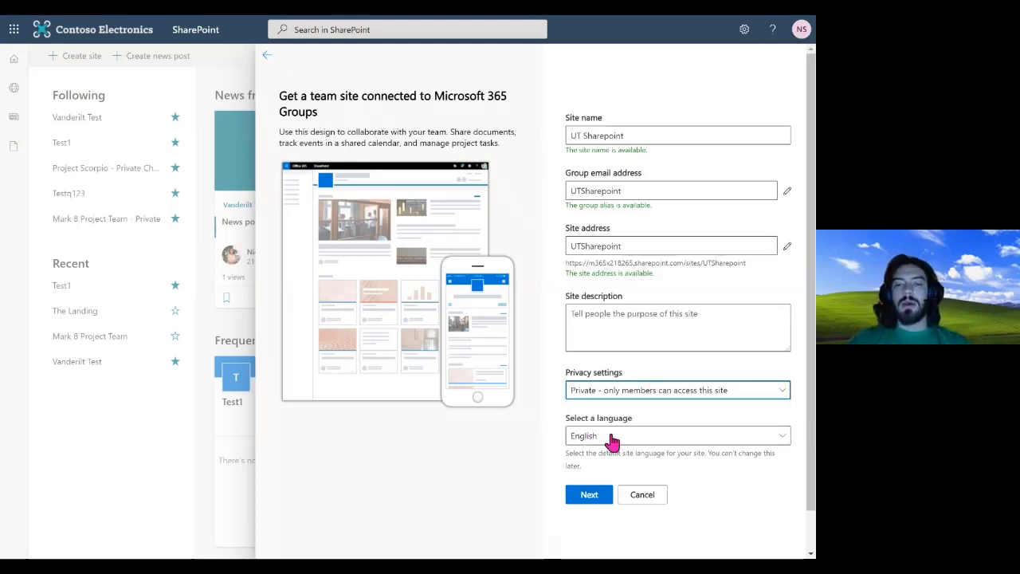
pyautogui.click(588, 495)
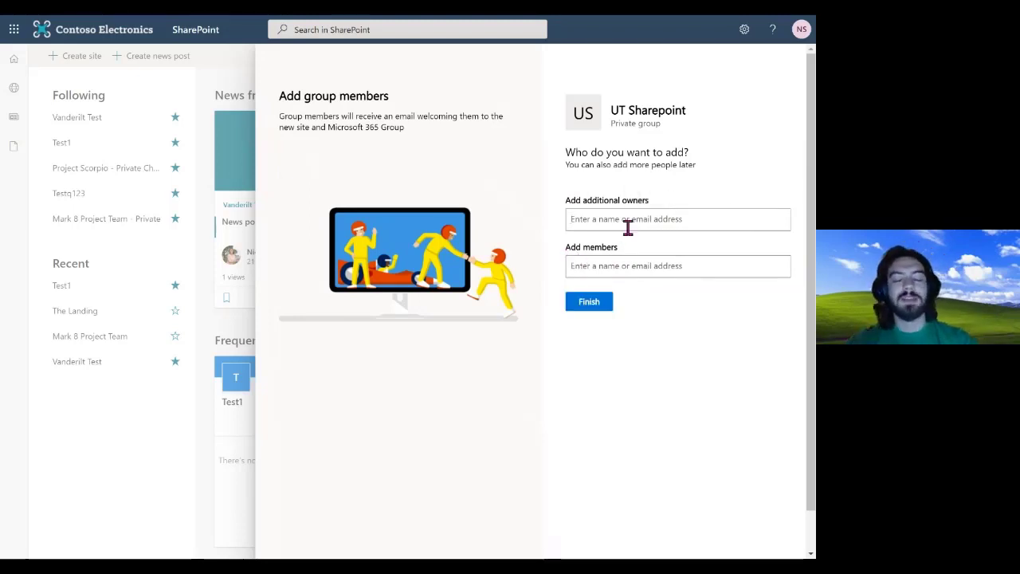
# Add one colleague as an additional owner and another as a member, then finish creating UT Sharepoint
pyautogui.write('Cole')
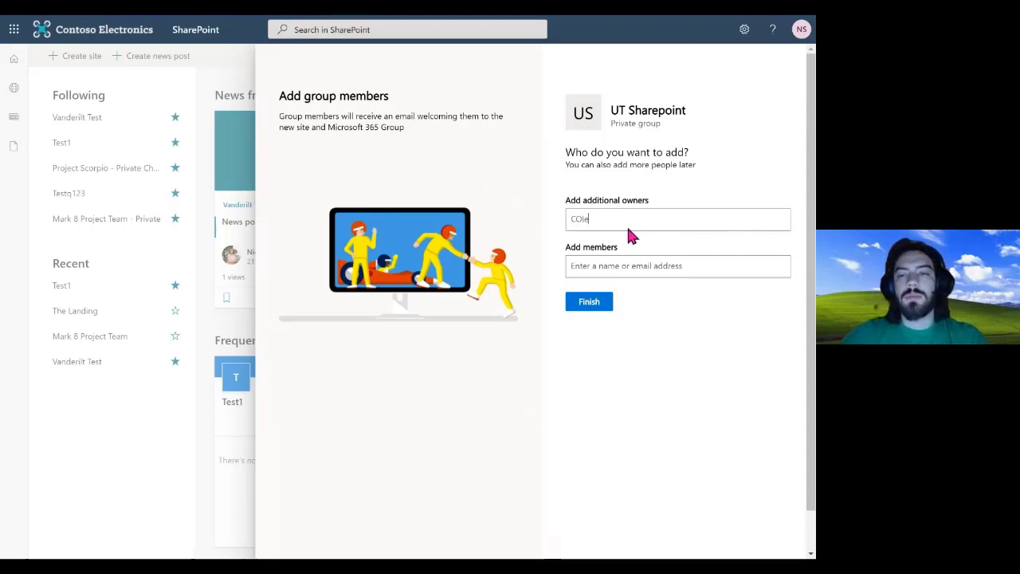
pyautogui.click(615, 241)
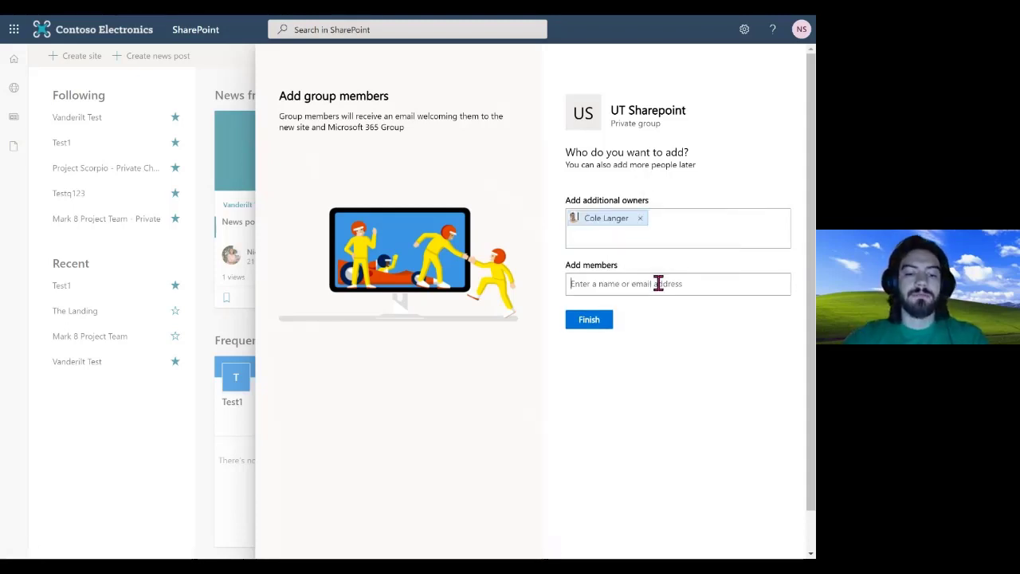
pyautogui.write('eric')
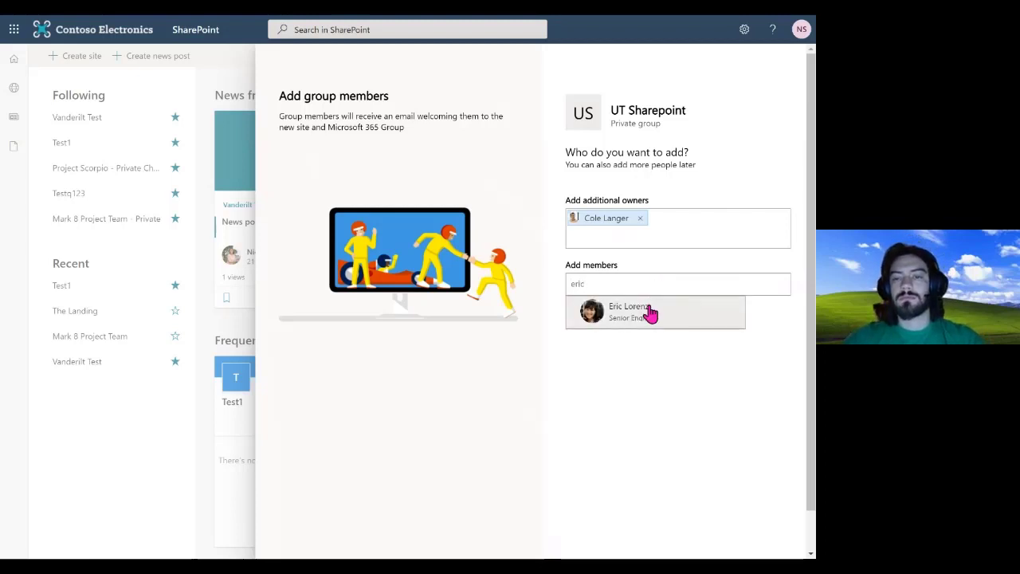
pyautogui.click(650, 313)
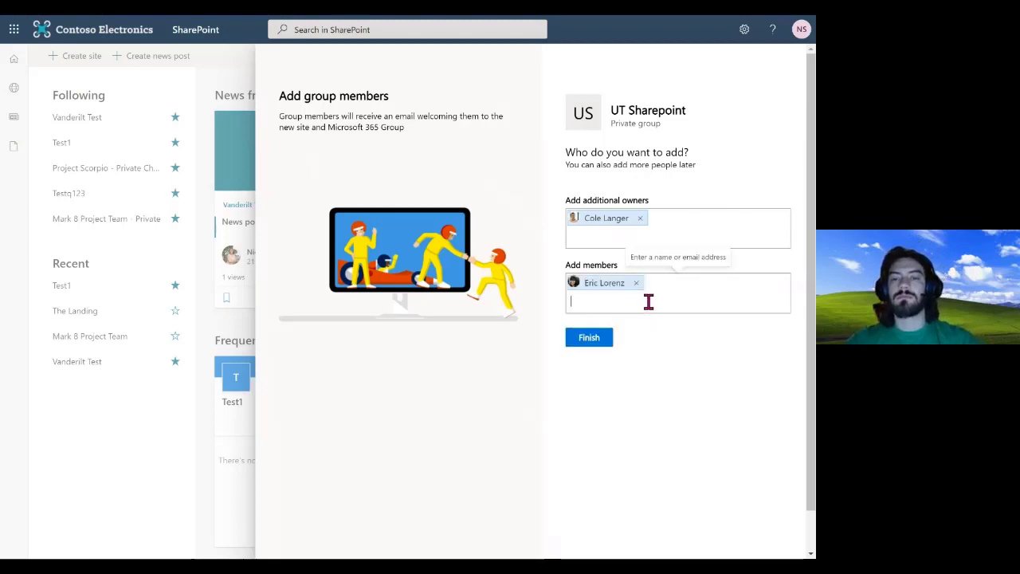
pyautogui.click(588, 339)
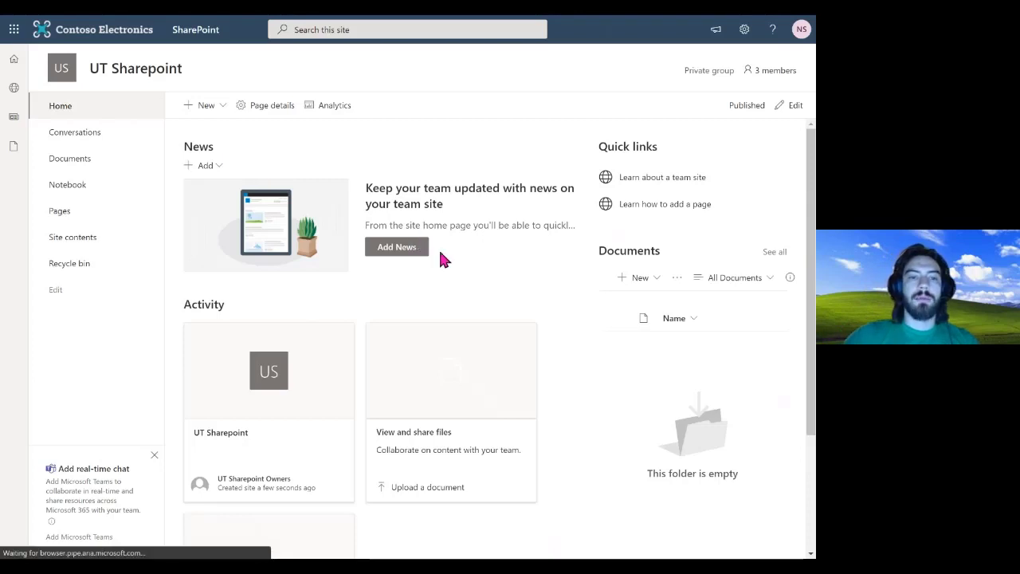
# Scroll over the new UT Sharepoint home page, then go back to the SharePoint start page
pyautogui.scroll(-2, 438, 256)
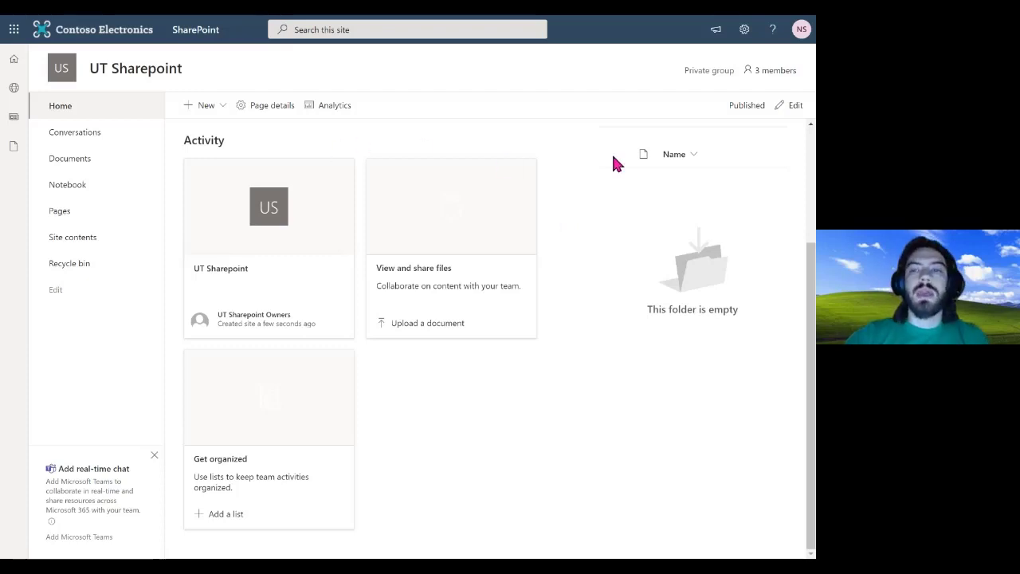
pyautogui.scroll(1, 735, 266)
pyautogui.scroll(1, 735, 266)
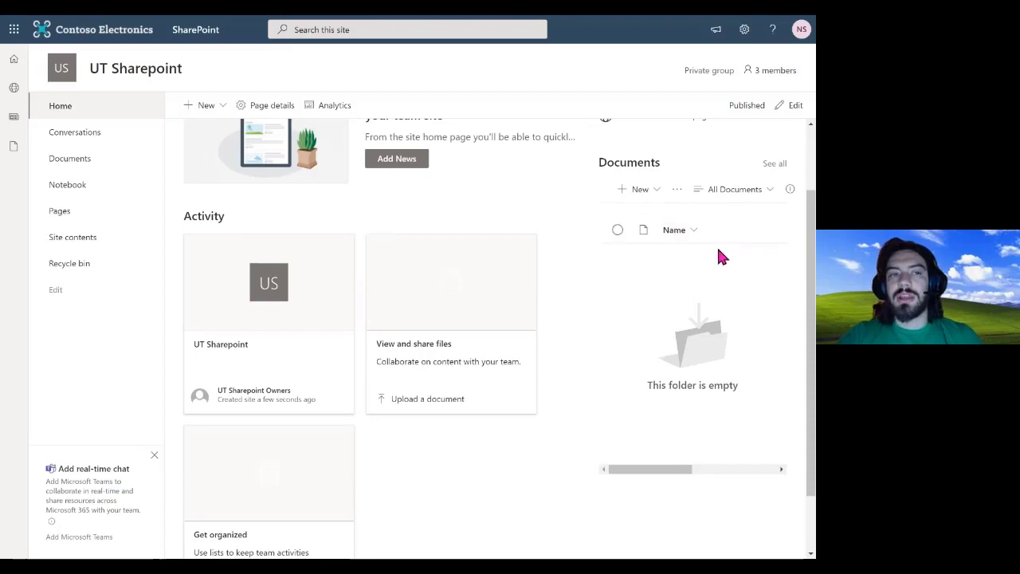
pyautogui.click(15, 62)
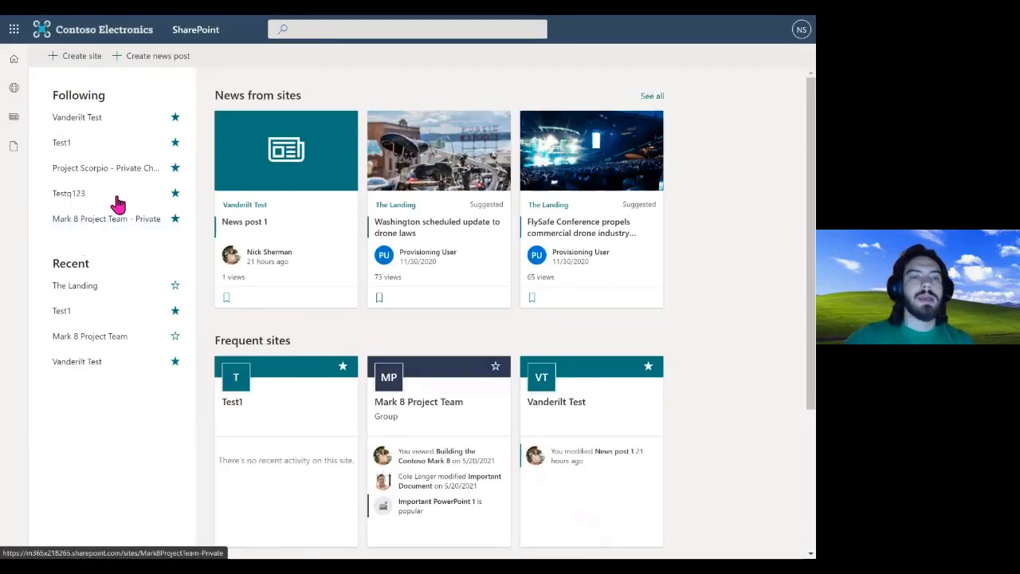
# Star Mark 8 Project Team to follow it, glance at Test1, then open Mark 8 Project Team from Recent
pyautogui.click(176, 339)
pyautogui.click(107, 340)
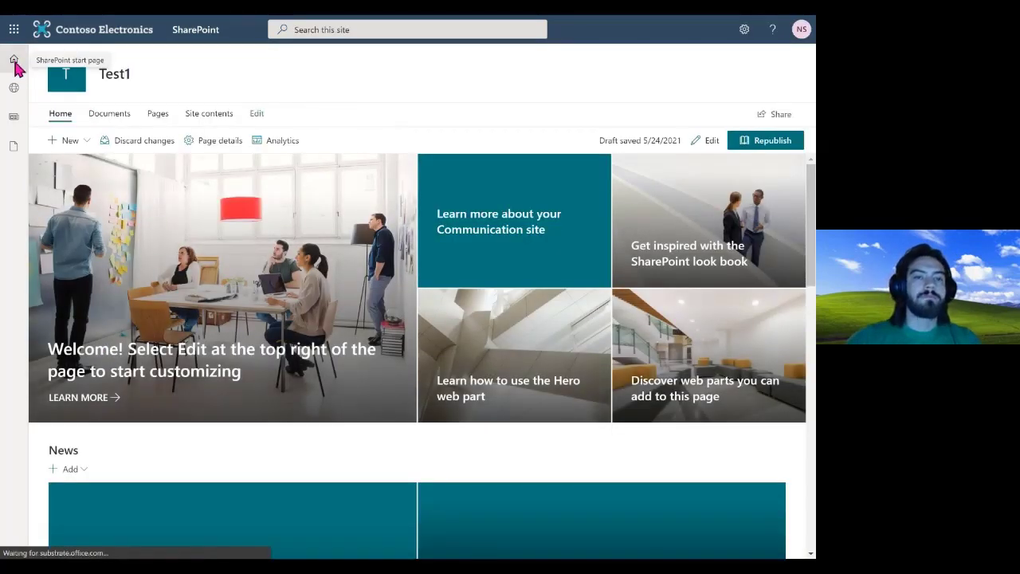
pyautogui.click(15, 59)
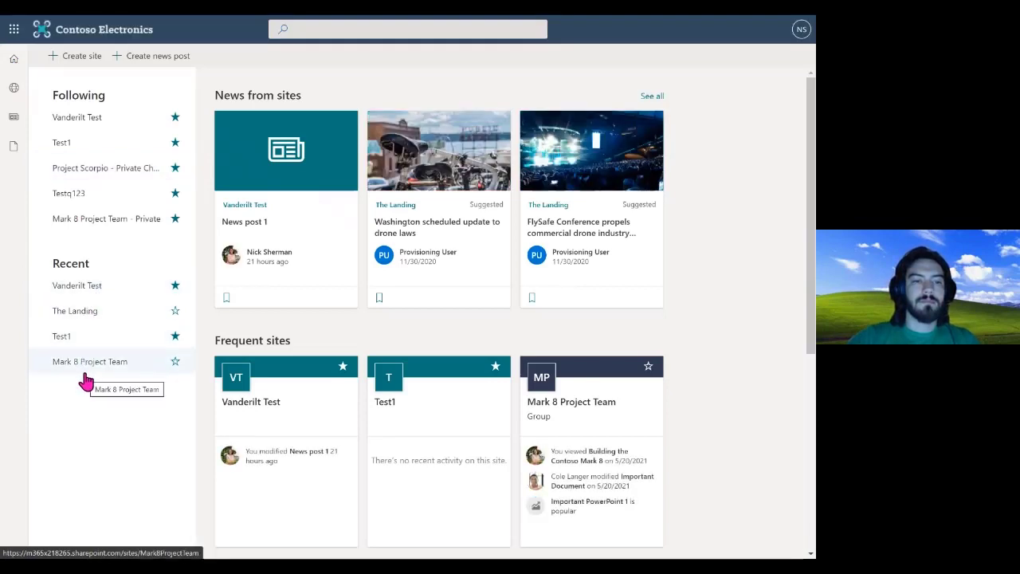
pyautogui.click(85, 373)
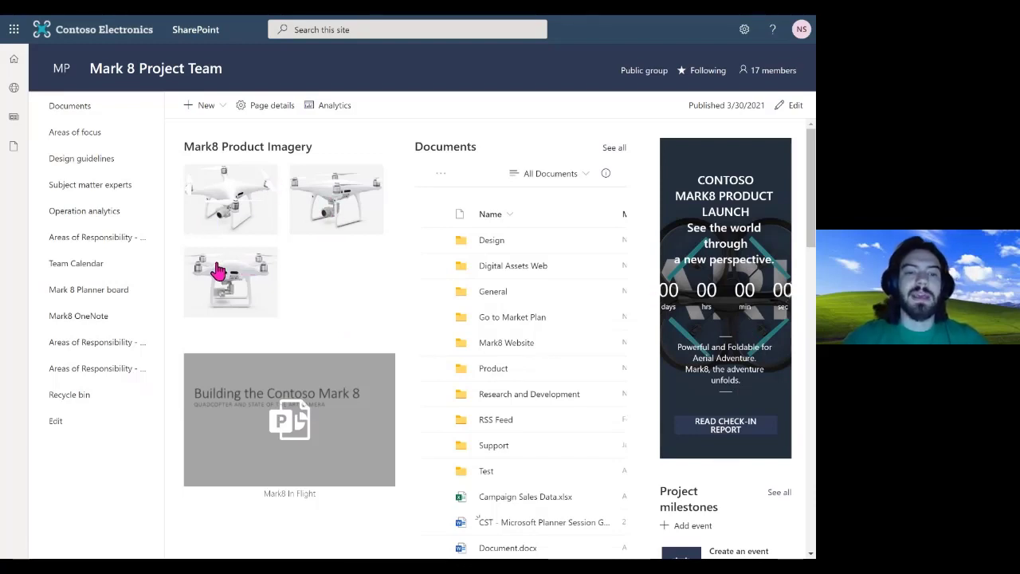
# Page through the embedded Building the Contoso Mark 8 presentation to its final slide
pyautogui.click(329, 360)
pyautogui.scroll(-2, 330, 353)
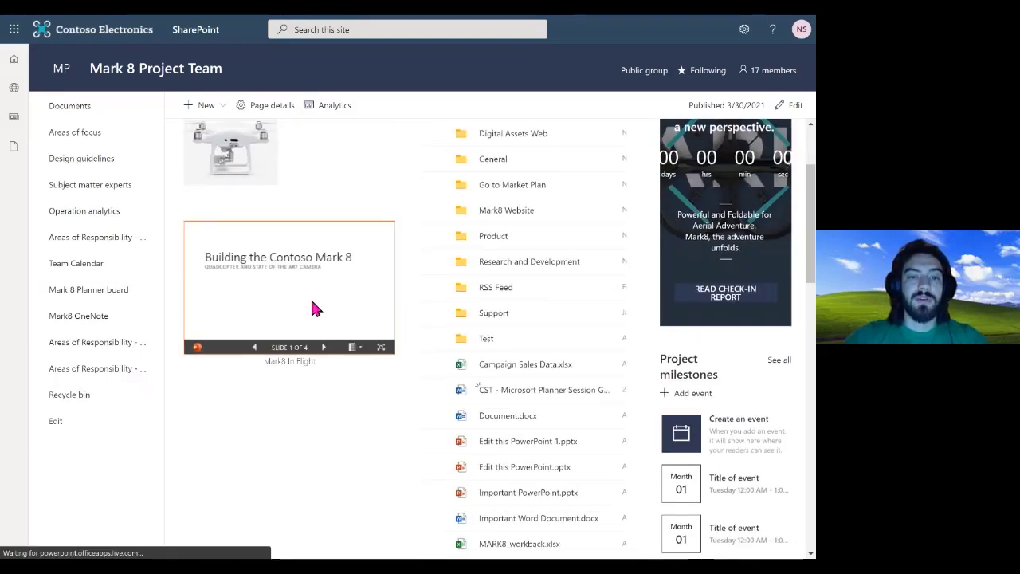
pyautogui.click(323, 346)
pyautogui.click(324, 346)
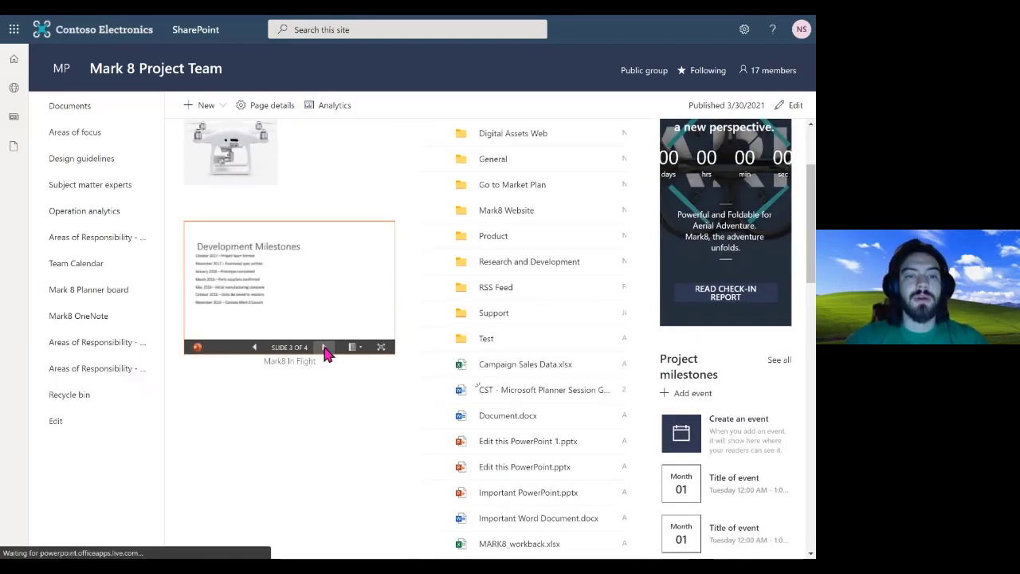
pyautogui.click(324, 347)
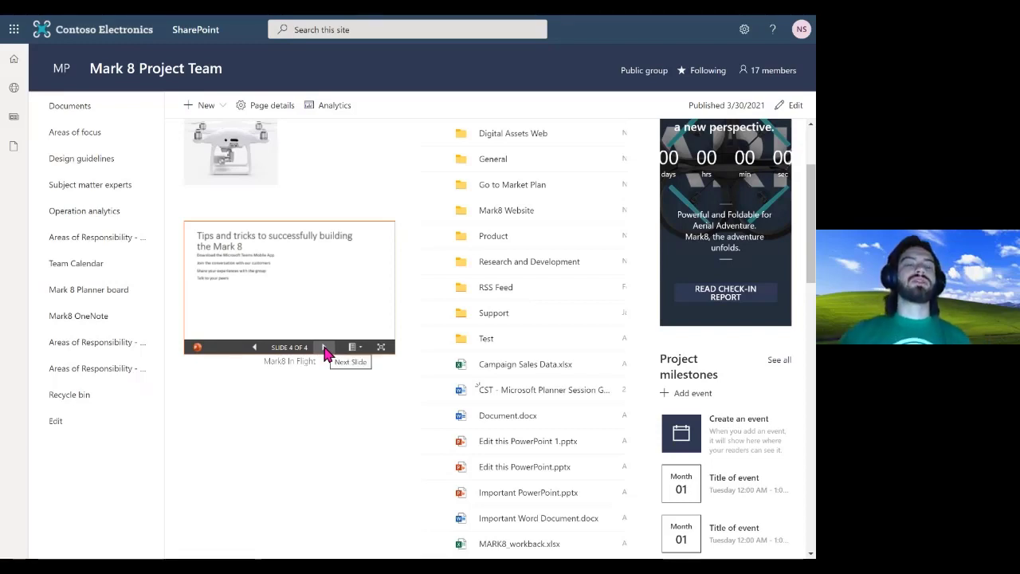
pyautogui.scroll(2, 396, 209)
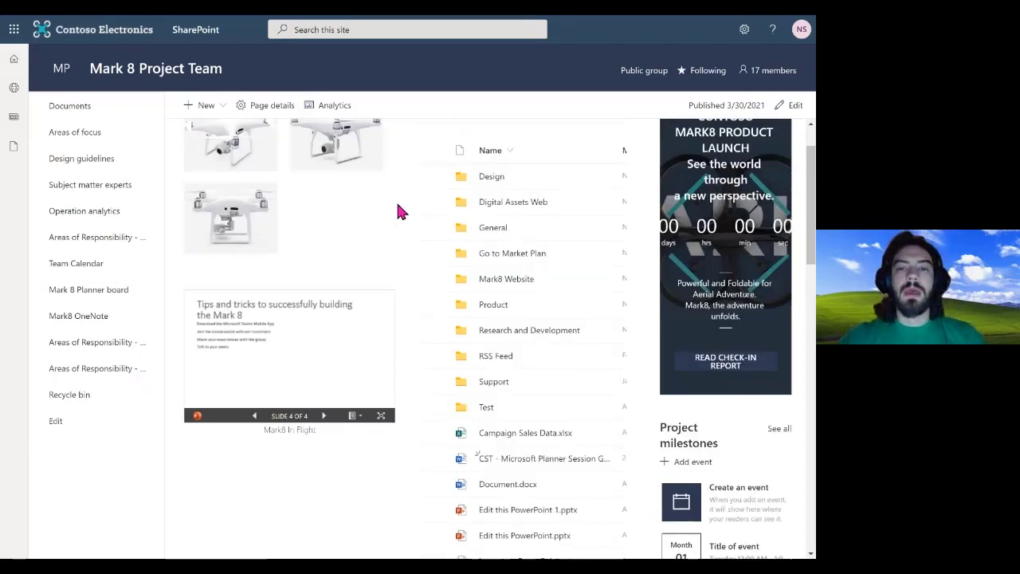
pyautogui.scroll(-4, 549, 220)
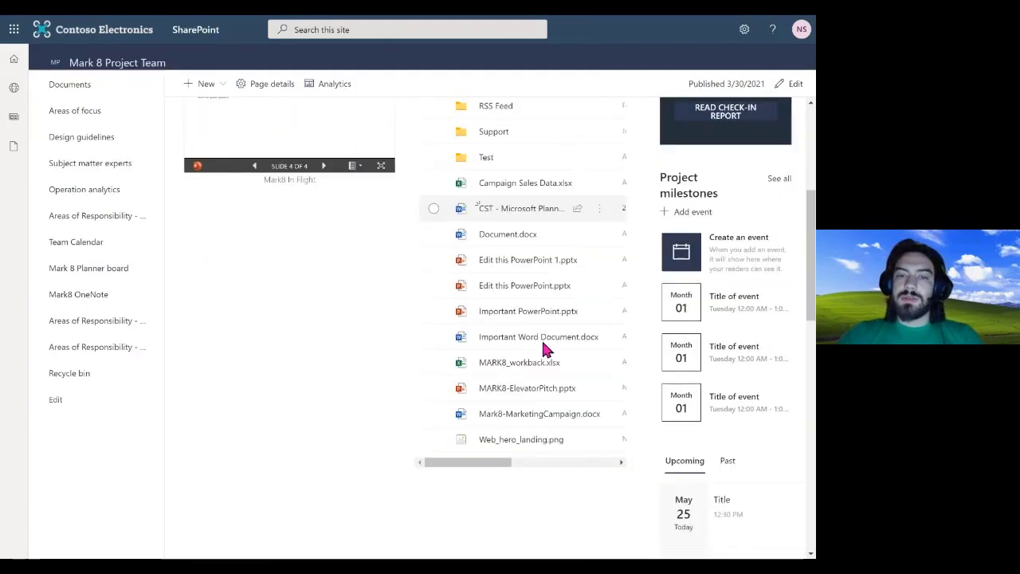
pyautogui.scroll(1, 530, 130)
pyautogui.scroll(4, 531, 127)
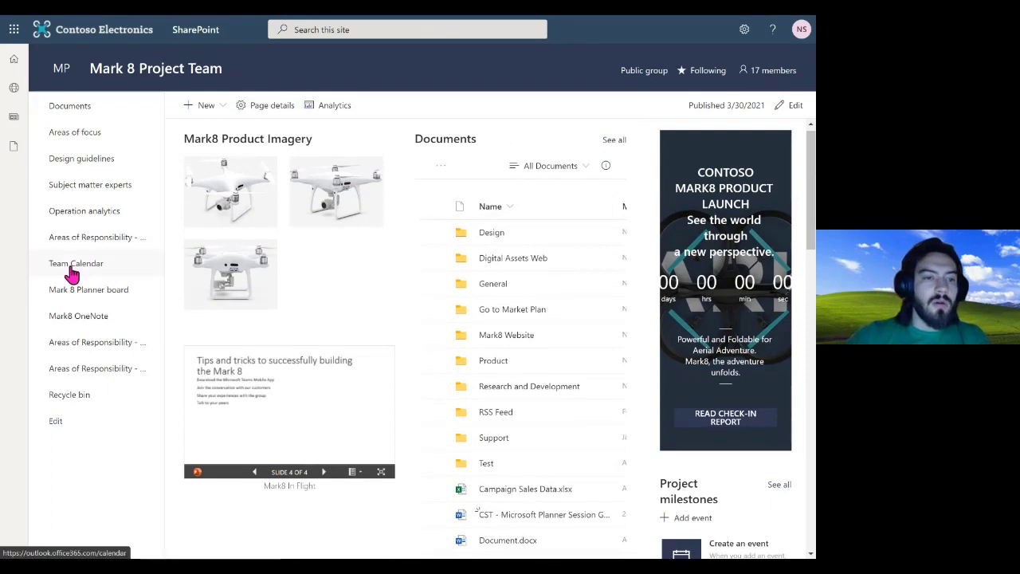
# Open the site's Documents library in its full view and look over its folders and files
pyautogui.click(73, 117)
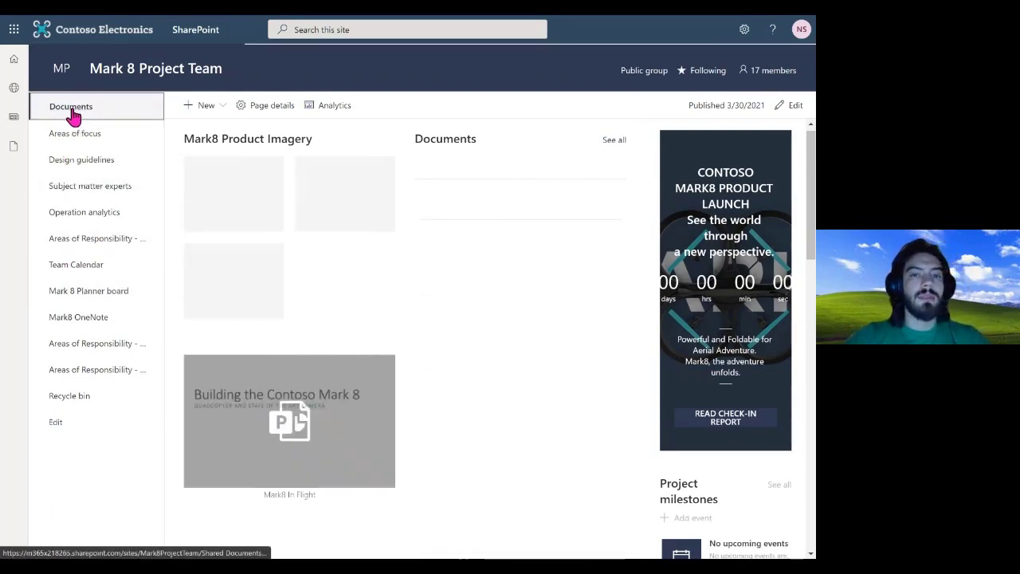
pyautogui.click(447, 140)
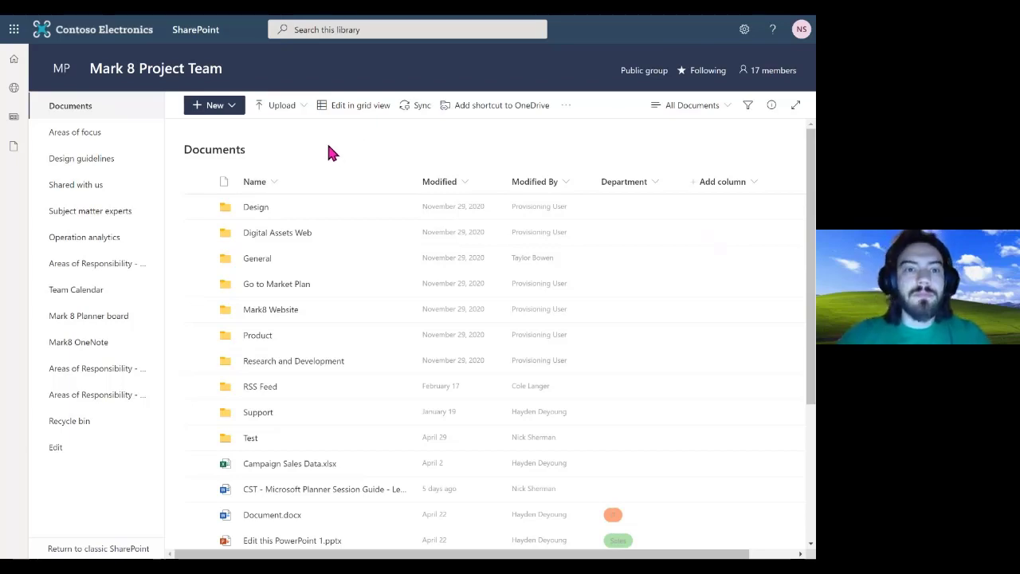
pyautogui.scroll(-1, 328, 145)
pyautogui.scroll(1, 328, 146)
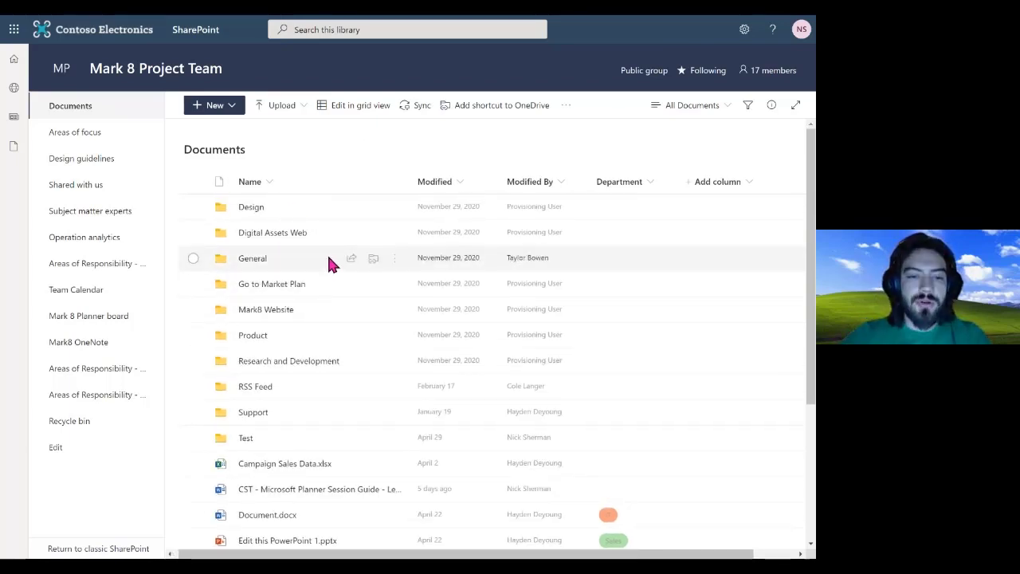
pyautogui.scroll(-5, 332, 264)
pyautogui.moveTo(329, 262)
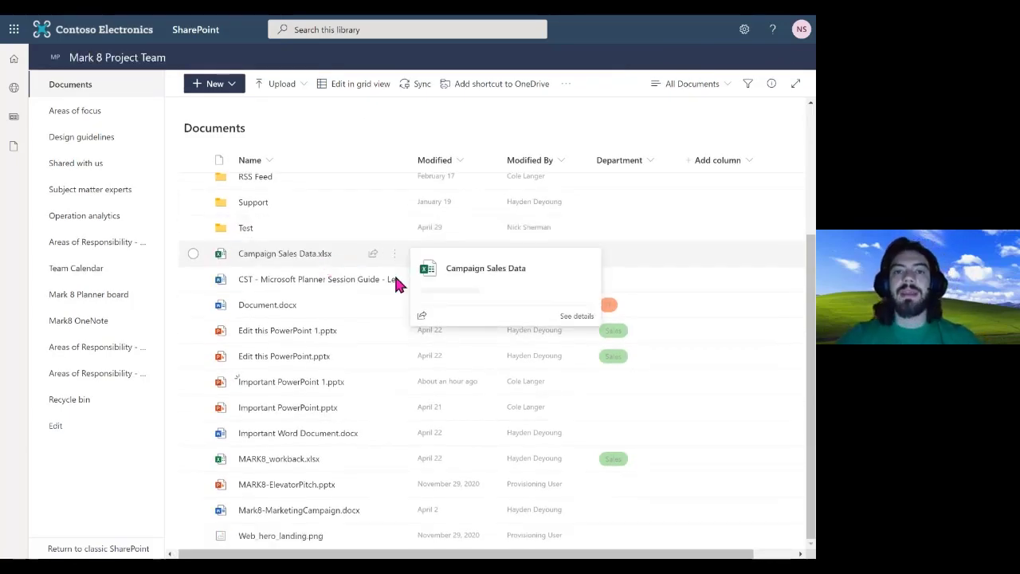
pyautogui.scroll(5, 395, 279)
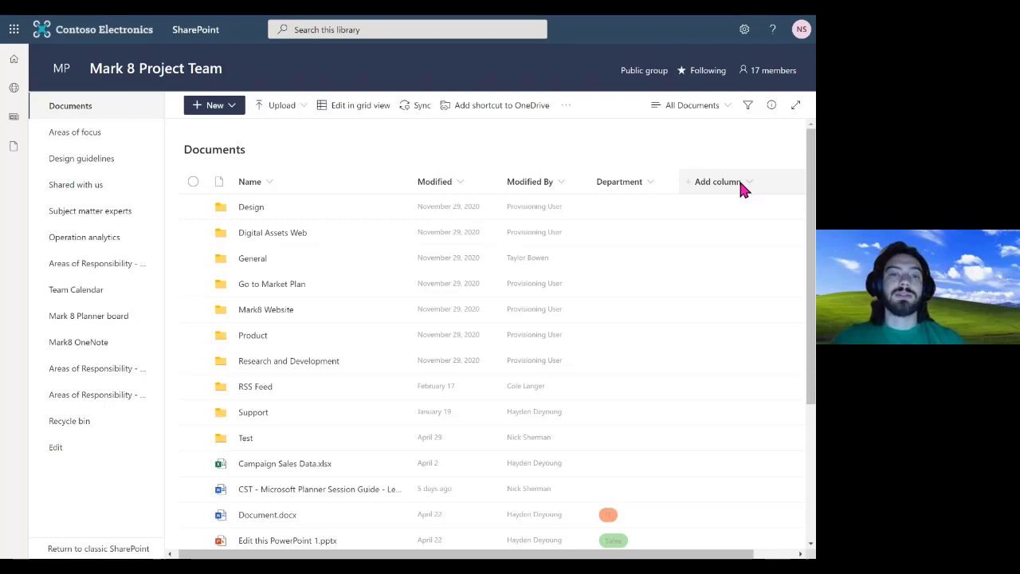
# Select and deselect the Design folder, then check the New menu's item types without creating anything
pyautogui.click(626, 210)
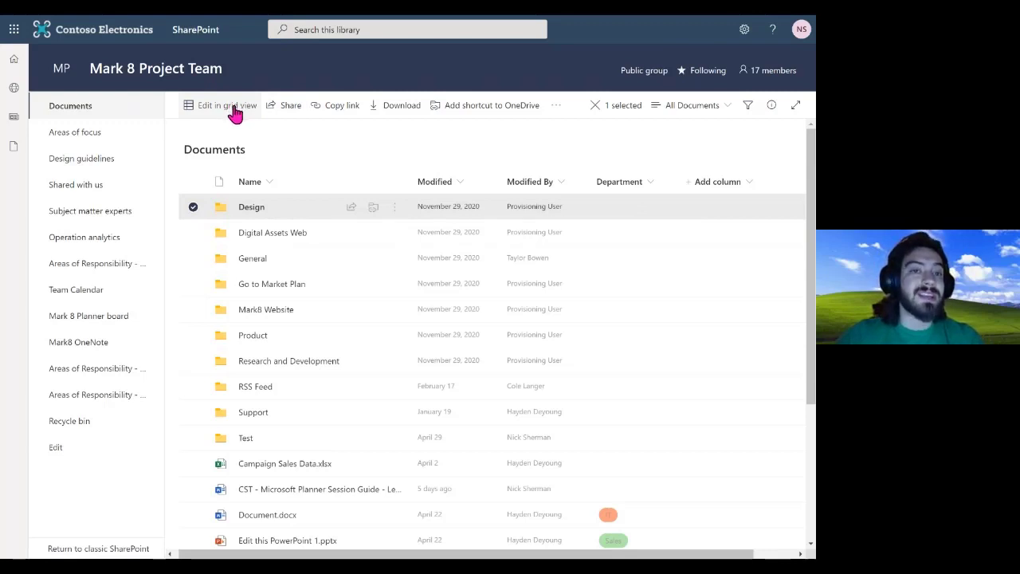
pyautogui.click(193, 206)
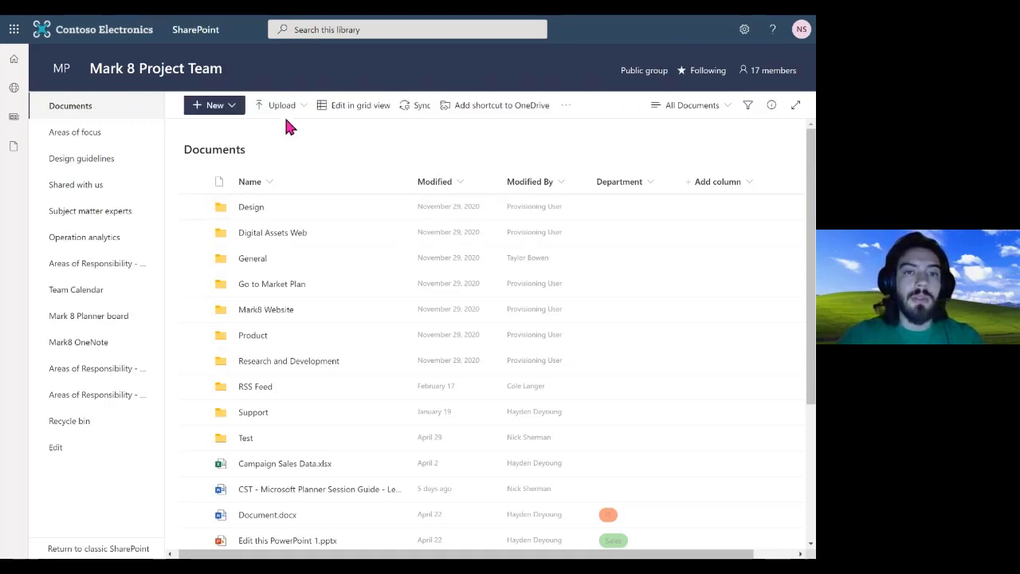
pyautogui.click(229, 105)
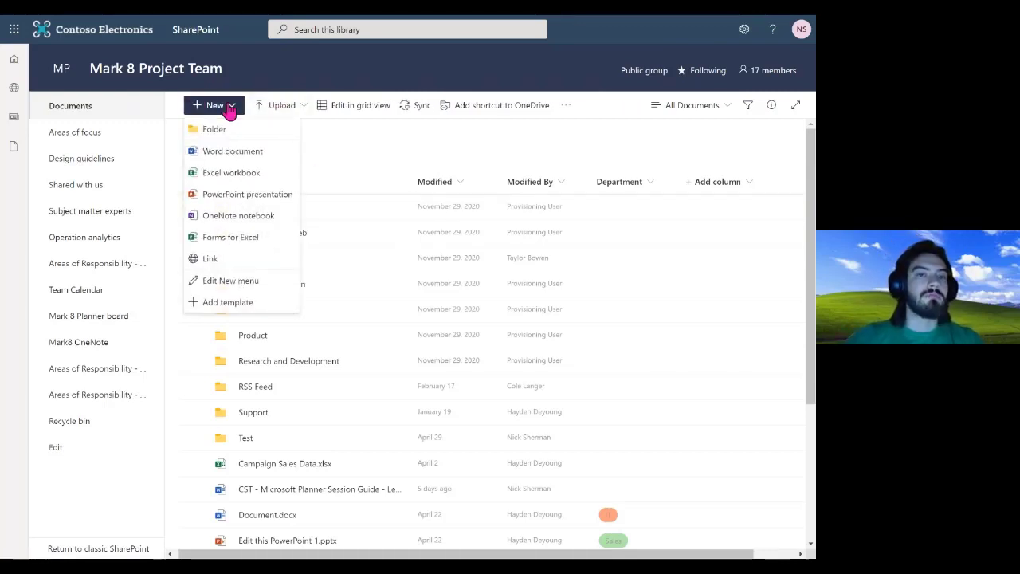
pyautogui.click(228, 108)
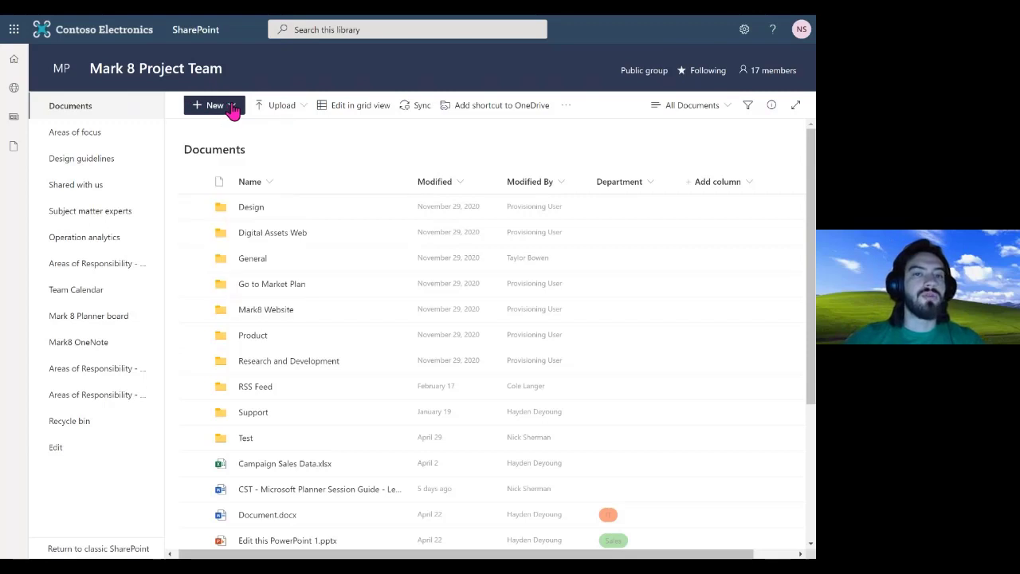
# Switch the library to grid view and check Design's Department choices without changing it
pyautogui.click(347, 114)
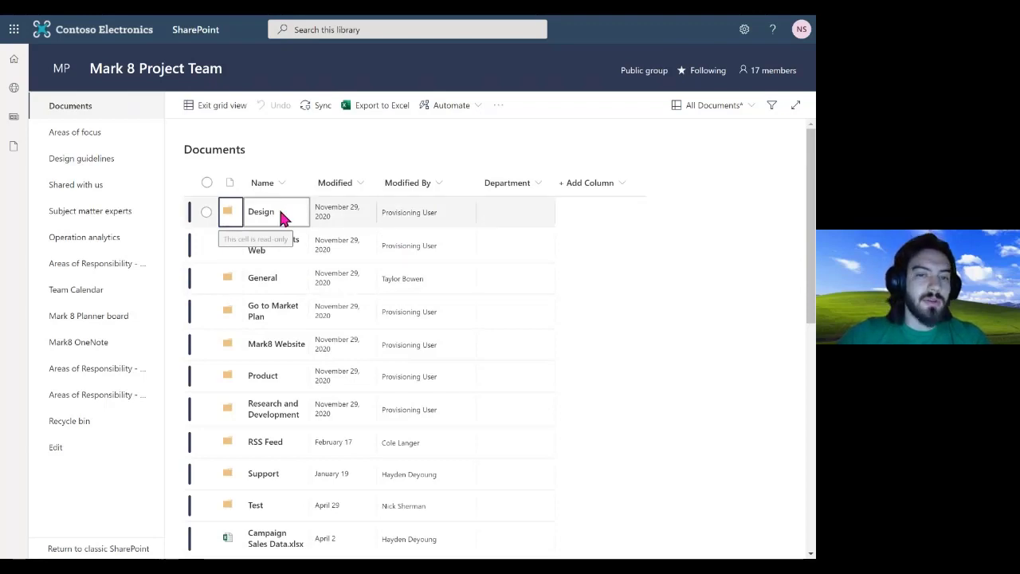
pyautogui.click(337, 212)
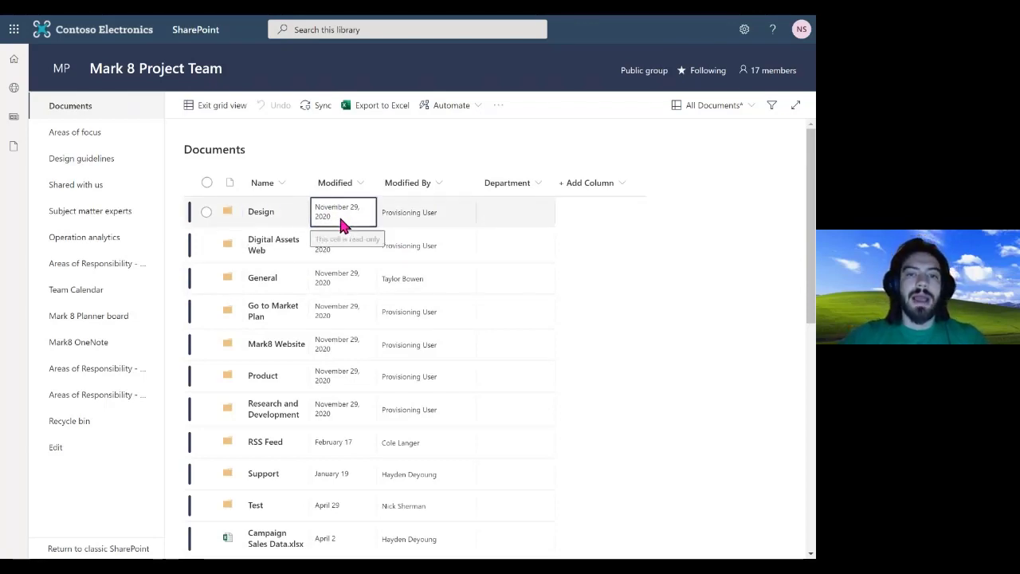
pyautogui.click(420, 218)
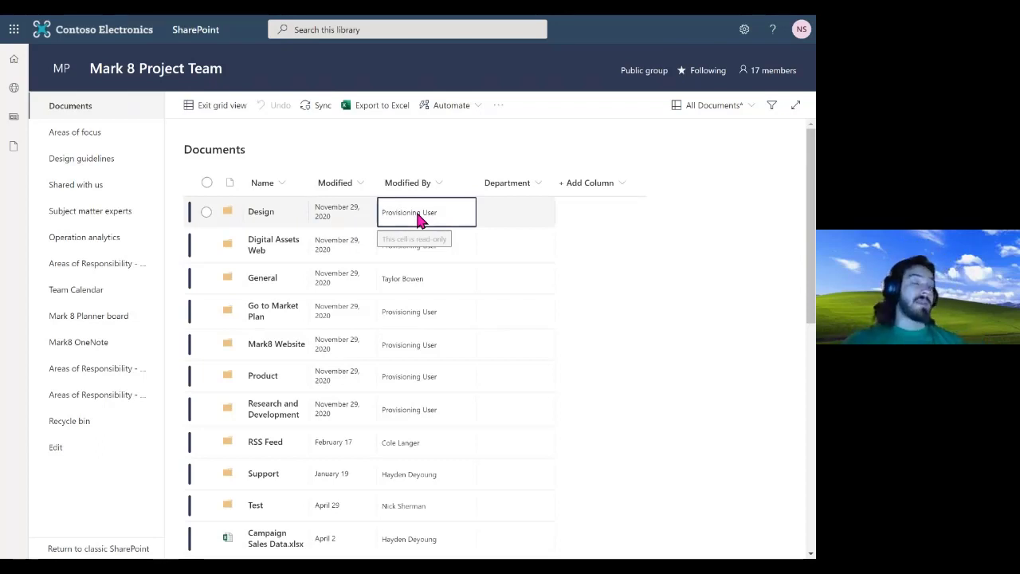
pyautogui.click(510, 208)
pyautogui.click(511, 211)
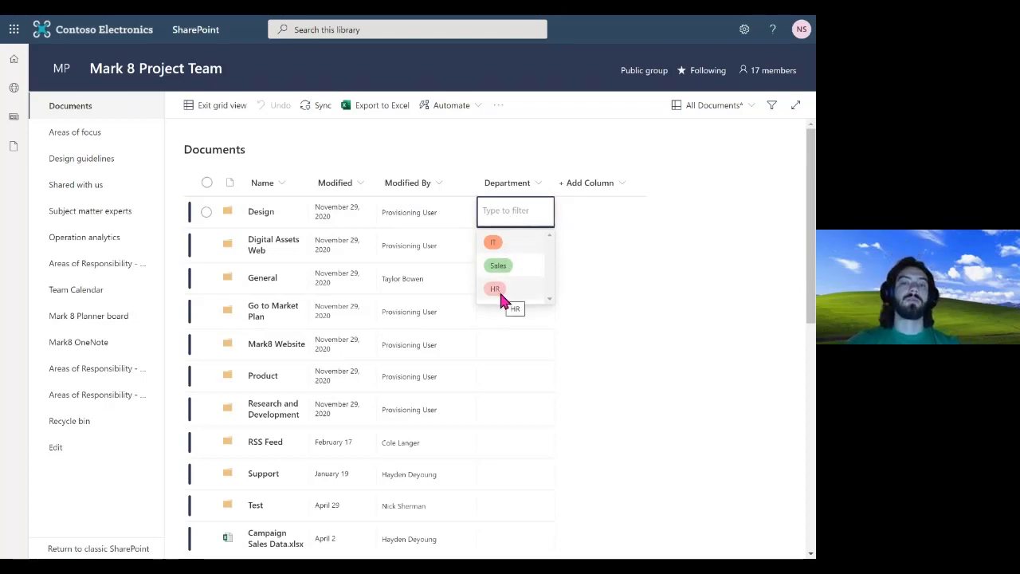
pyautogui.click(601, 268)
pyautogui.scroll(-2, 451, 343)
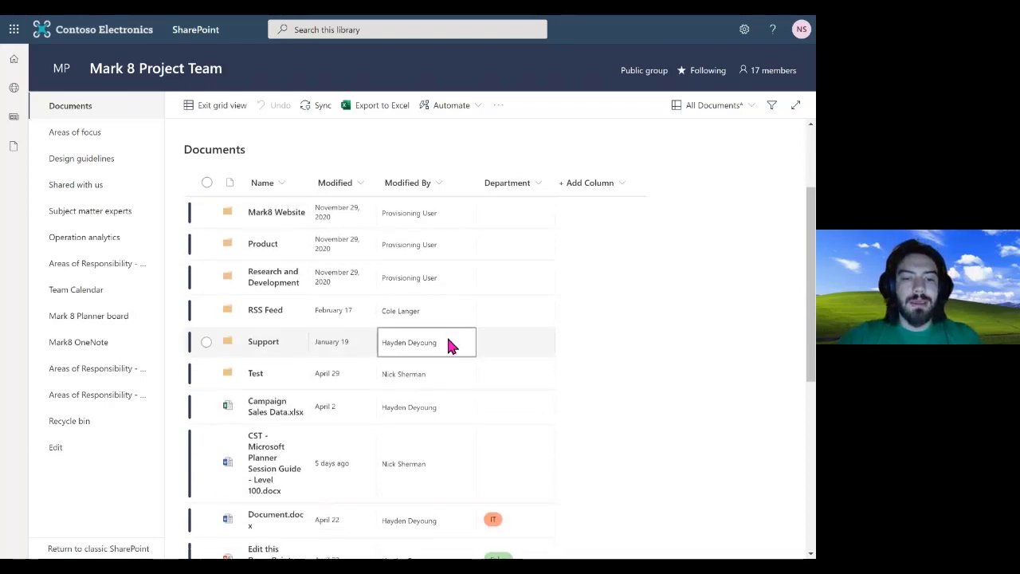
pyautogui.scroll(-2, 448, 344)
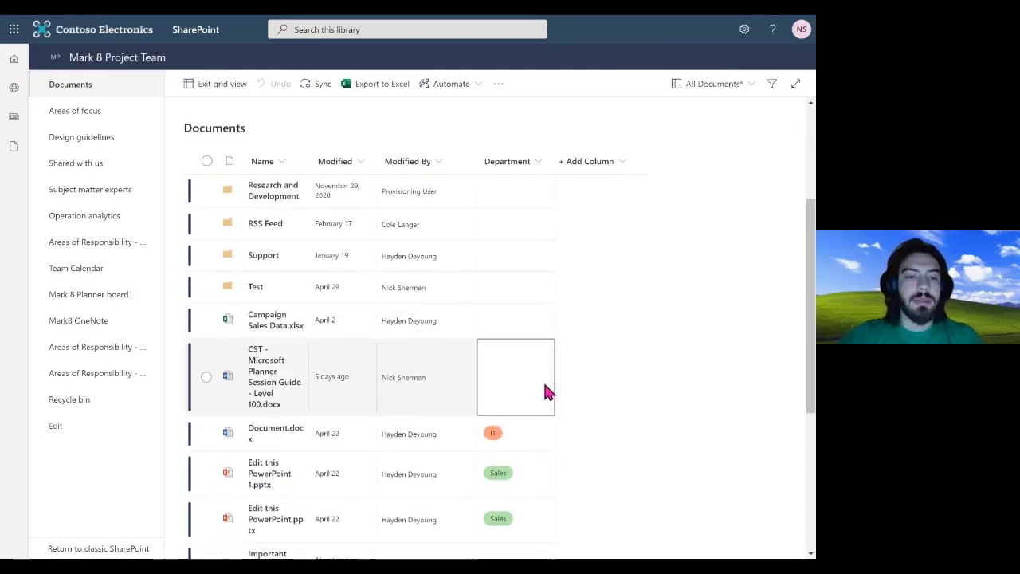
pyautogui.scroll(-3, 546, 390)
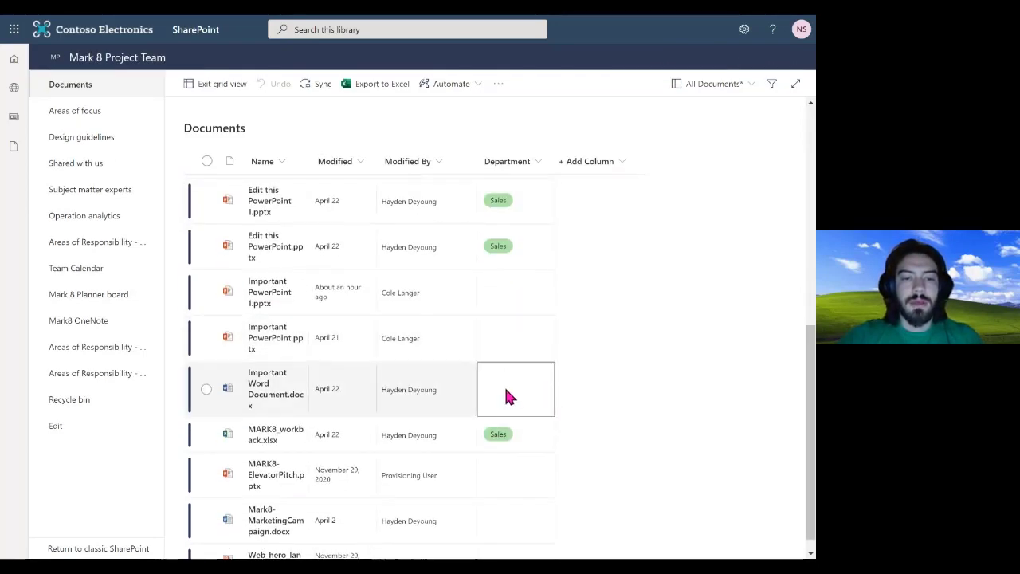
# Set Department to HR for Important Word Document.docx and the April 21 PowerPoint
pyautogui.click(514, 394)
pyautogui.click(528, 390)
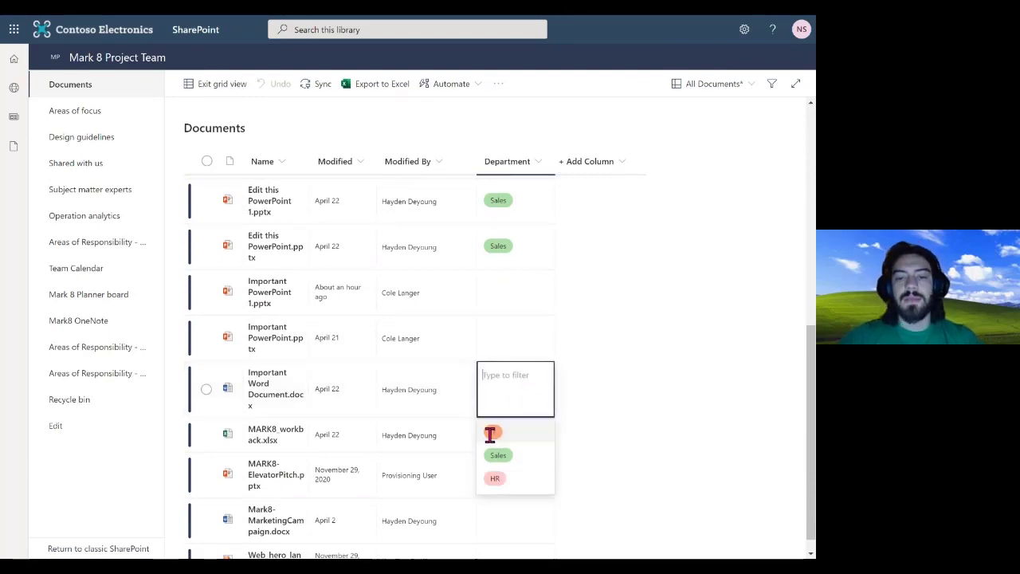
pyautogui.click(497, 472)
pyautogui.click(514, 331)
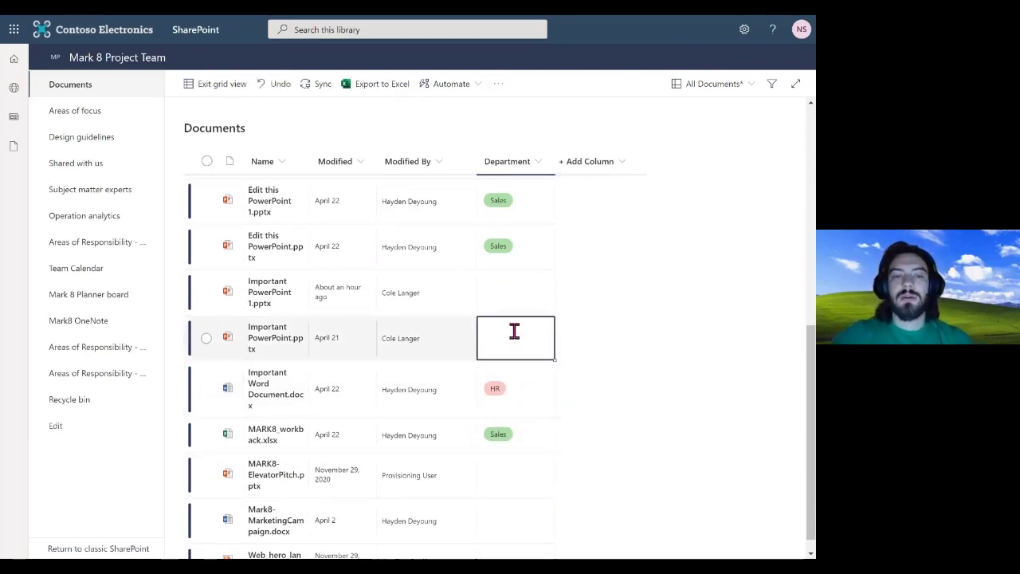
pyautogui.click(516, 329)
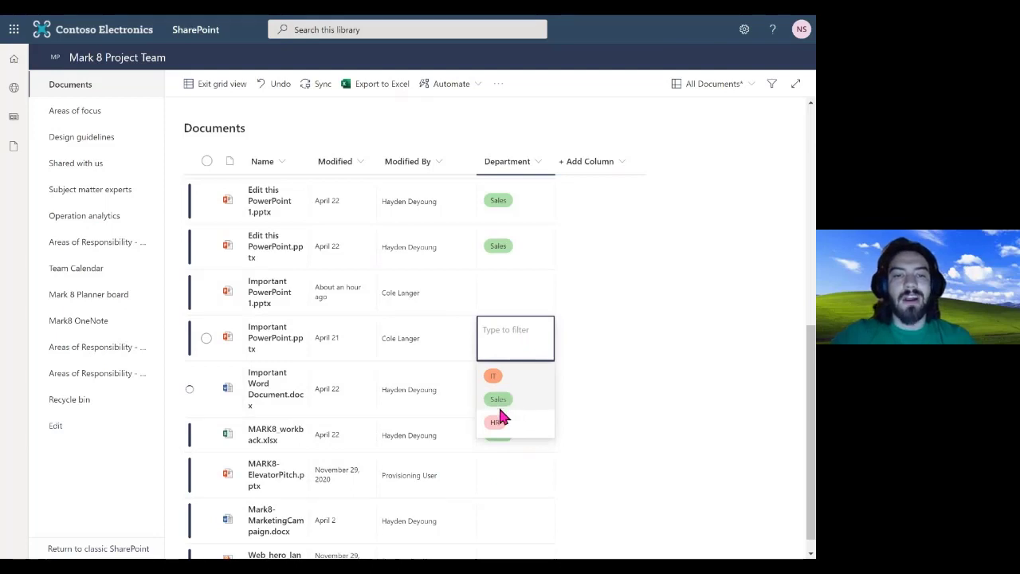
pyautogui.click(498, 421)
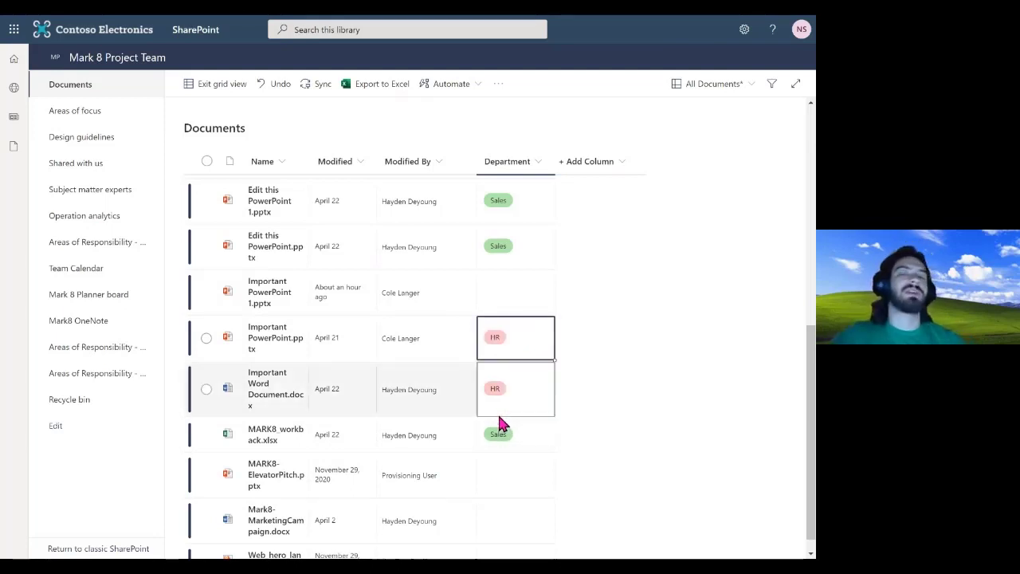
# Set Department to Sales for the ElevatorPitch file and Campaign Sales Data.xlsx
pyautogui.click(510, 476)
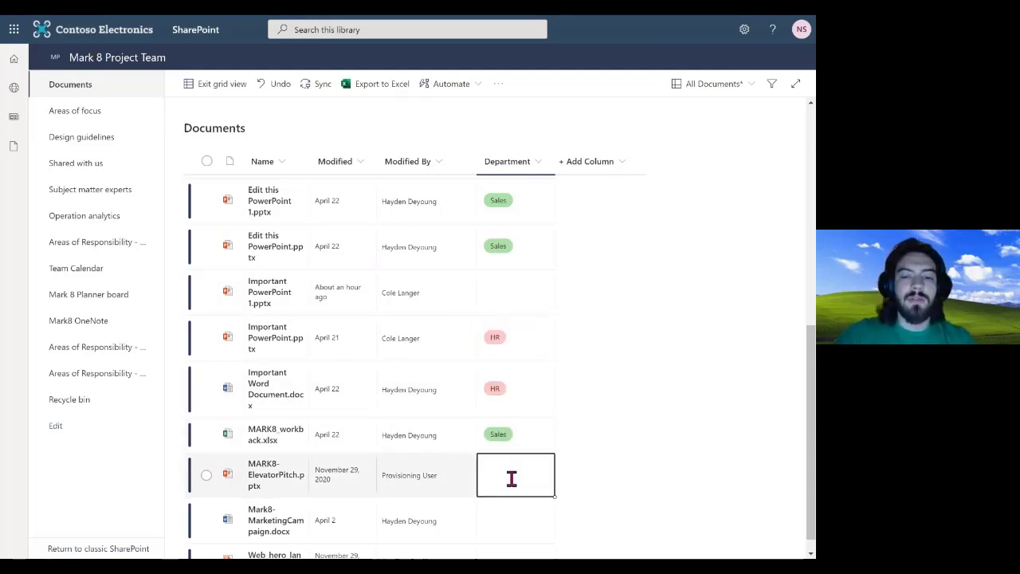
pyautogui.click(511, 478)
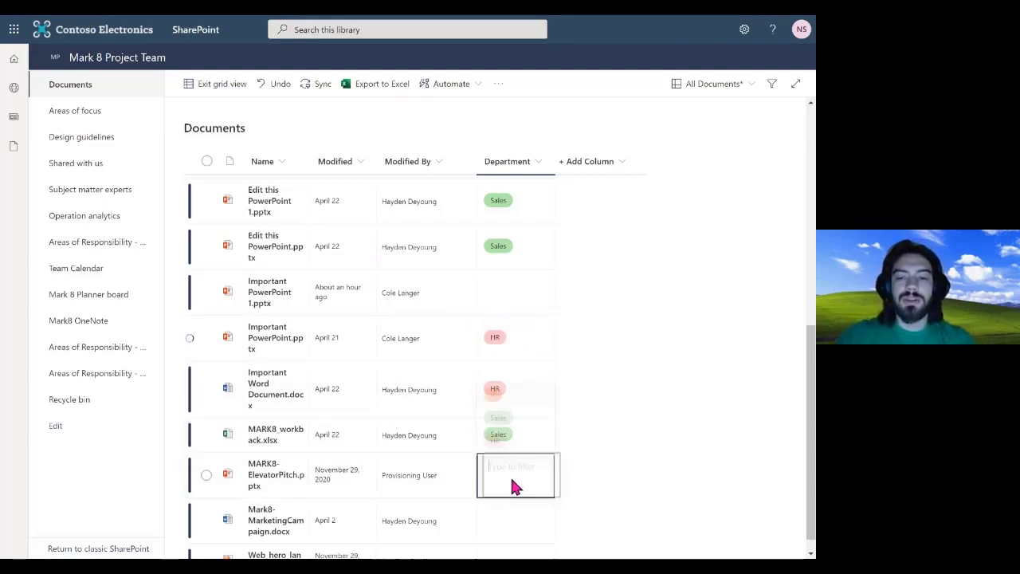
pyautogui.click(507, 416)
pyautogui.scroll(3, 508, 416)
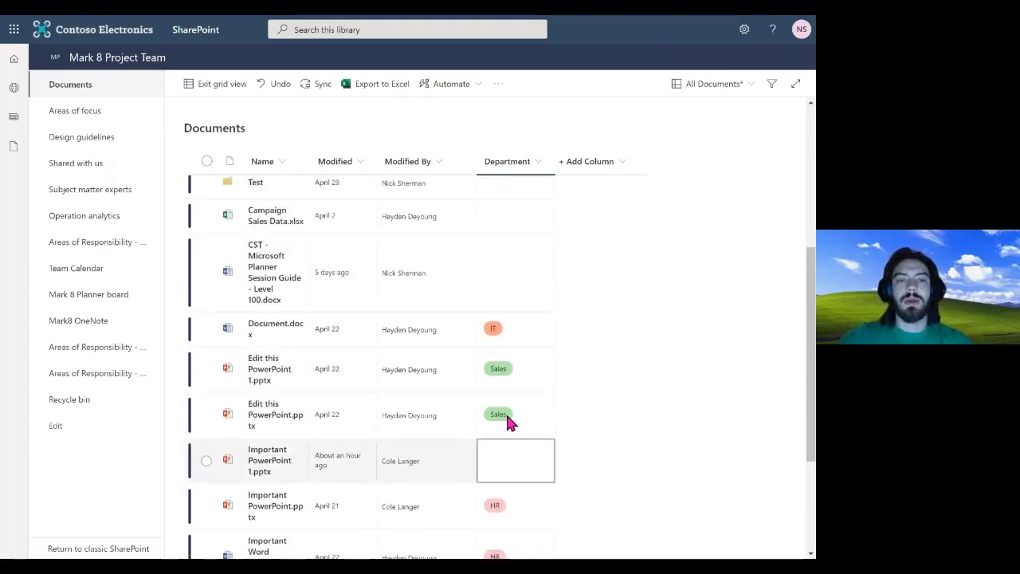
pyautogui.scroll(5, 507, 416)
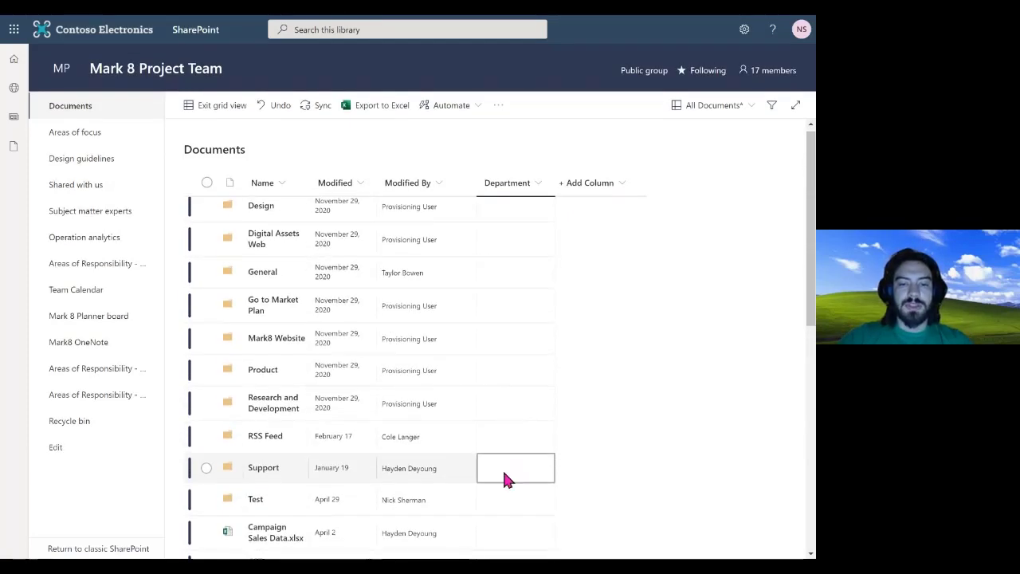
pyautogui.click(510, 532)
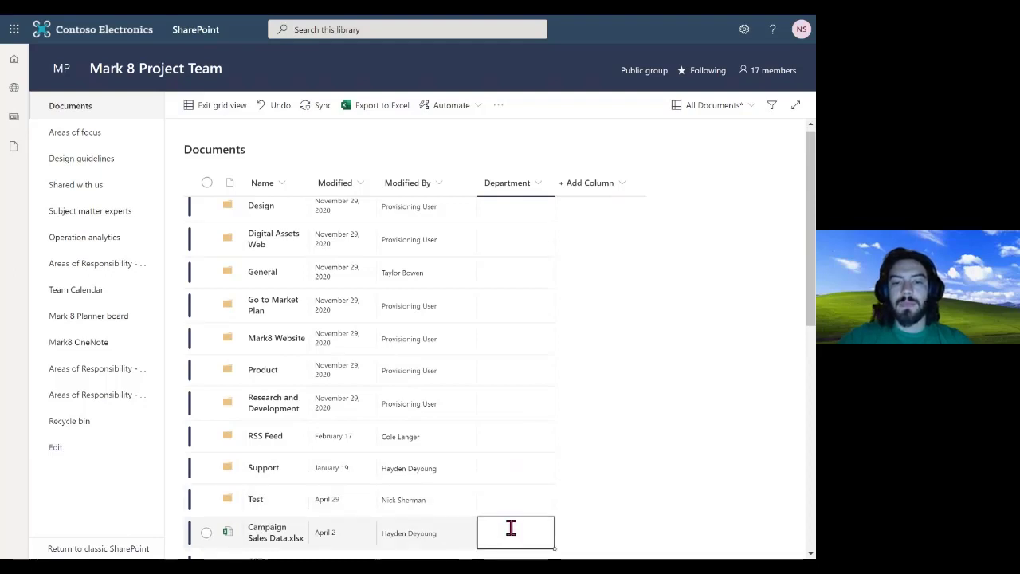
pyautogui.click(510, 527)
pyautogui.click(512, 470)
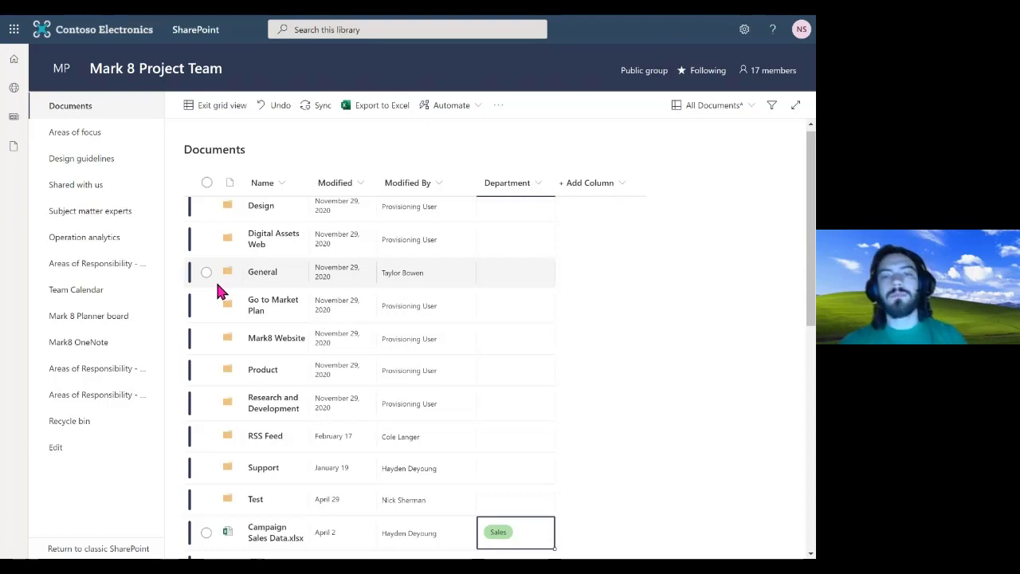
pyautogui.click(619, 199)
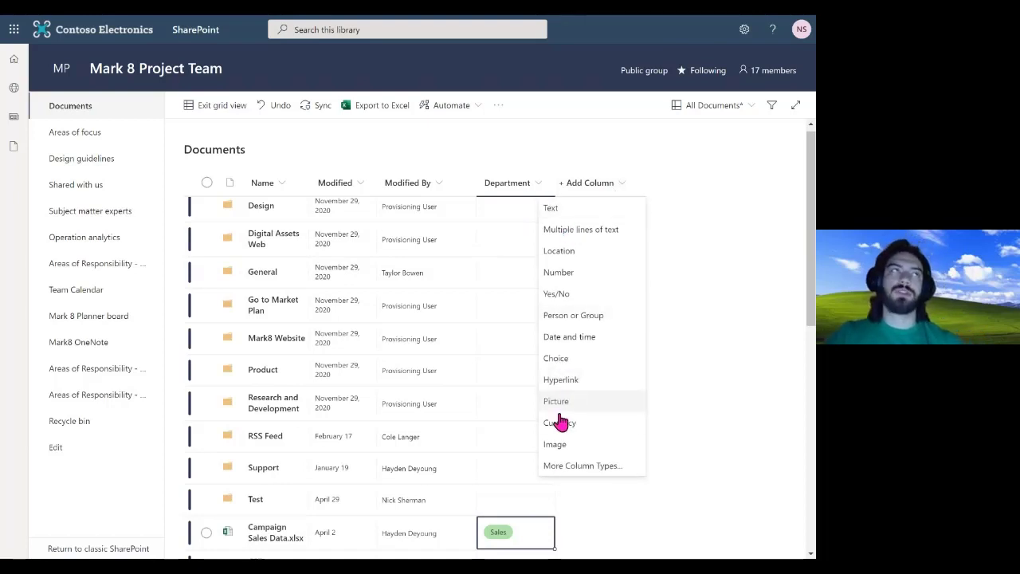
# Create a Yes/No column named 'Ready for Distribution' with default value No and save it
pyautogui.click(577, 302)
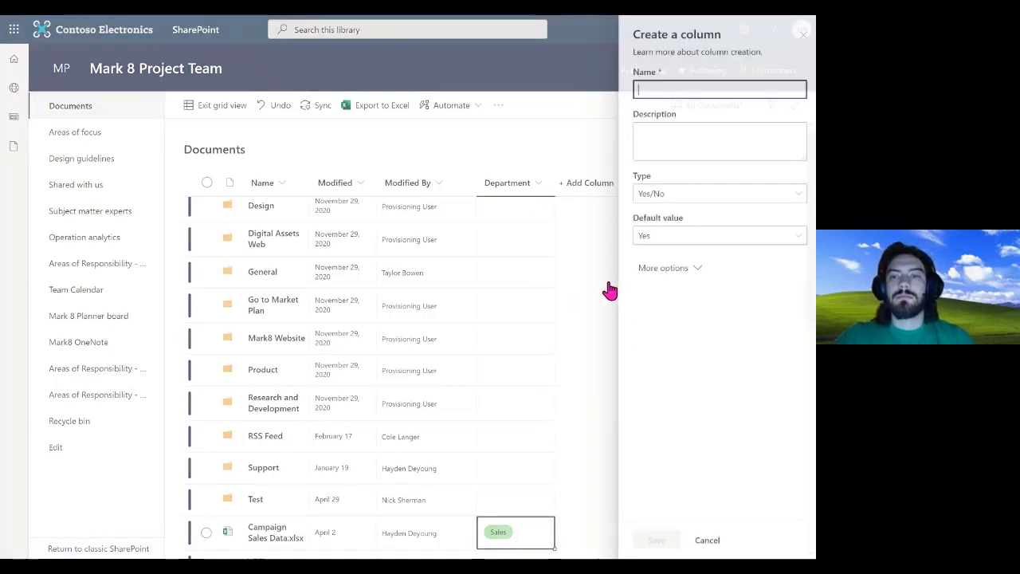
pyautogui.write('Rea')
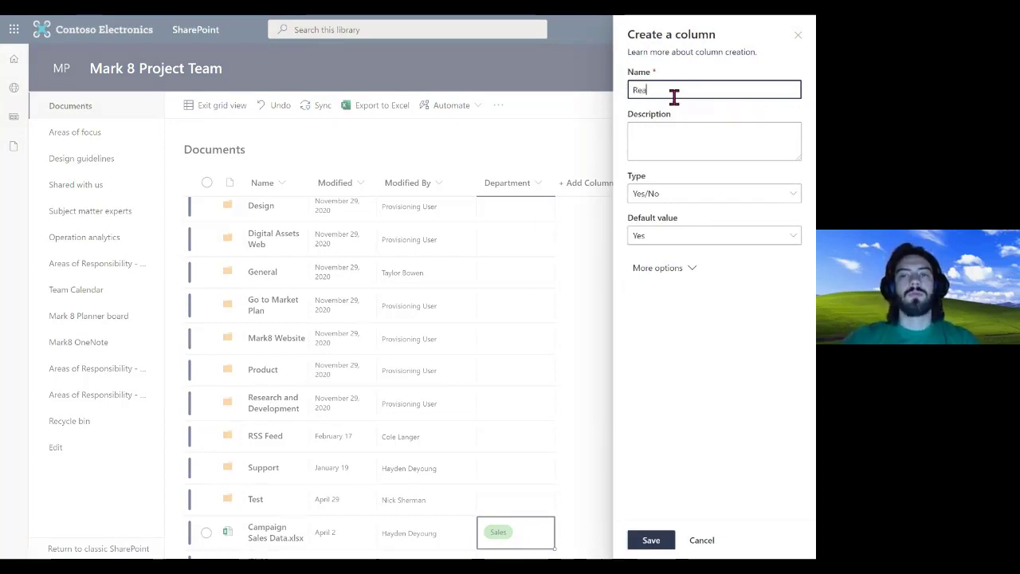
pyautogui.write('dy for D')
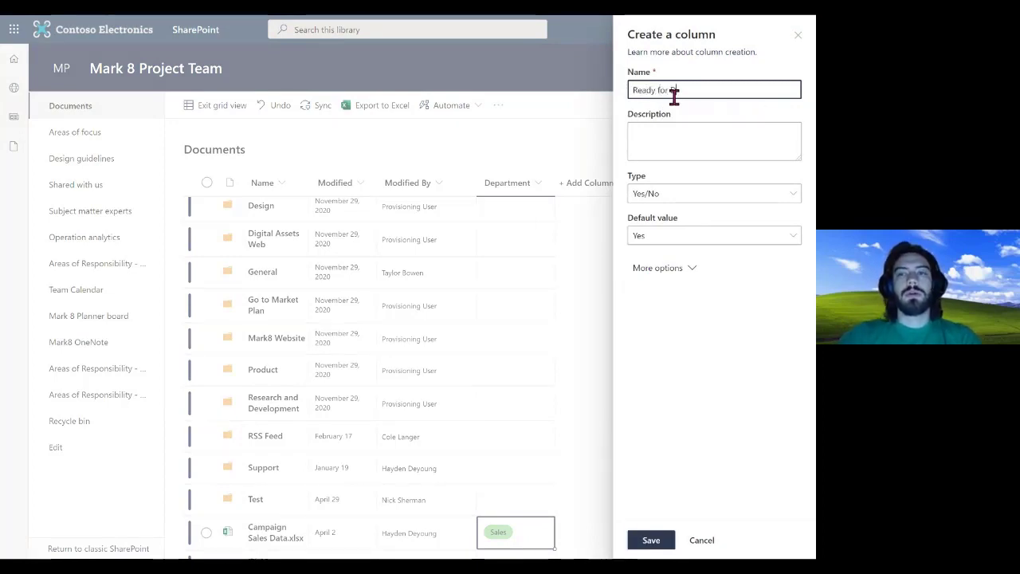
pyautogui.write('istribution')
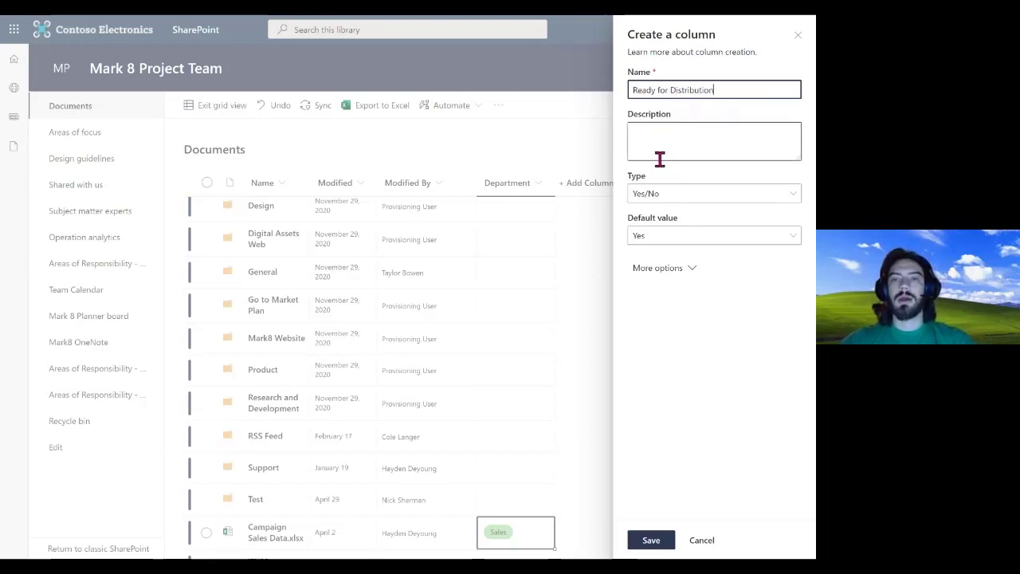
pyautogui.click(676, 239)
pyautogui.click(662, 283)
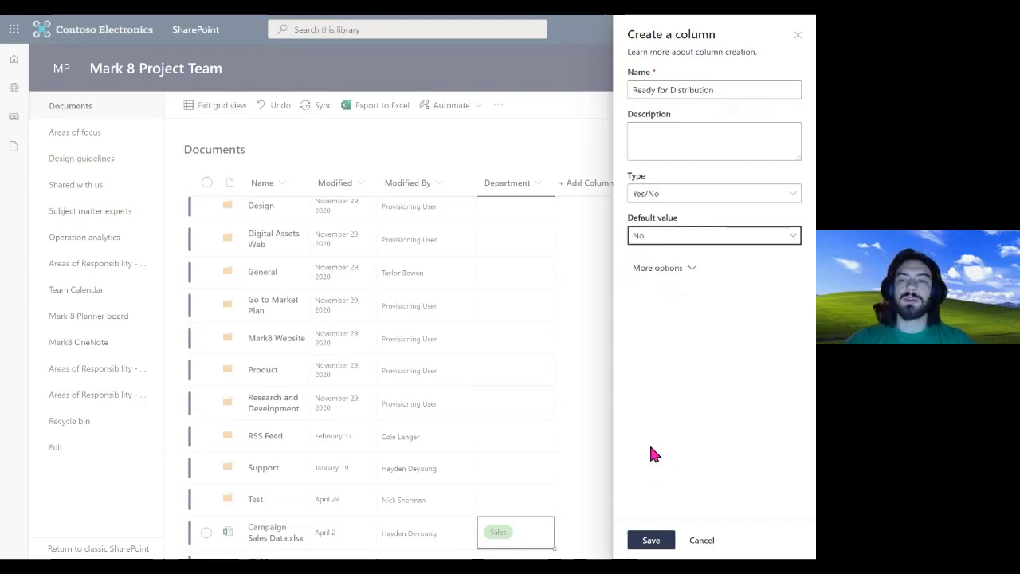
pyautogui.click(689, 271)
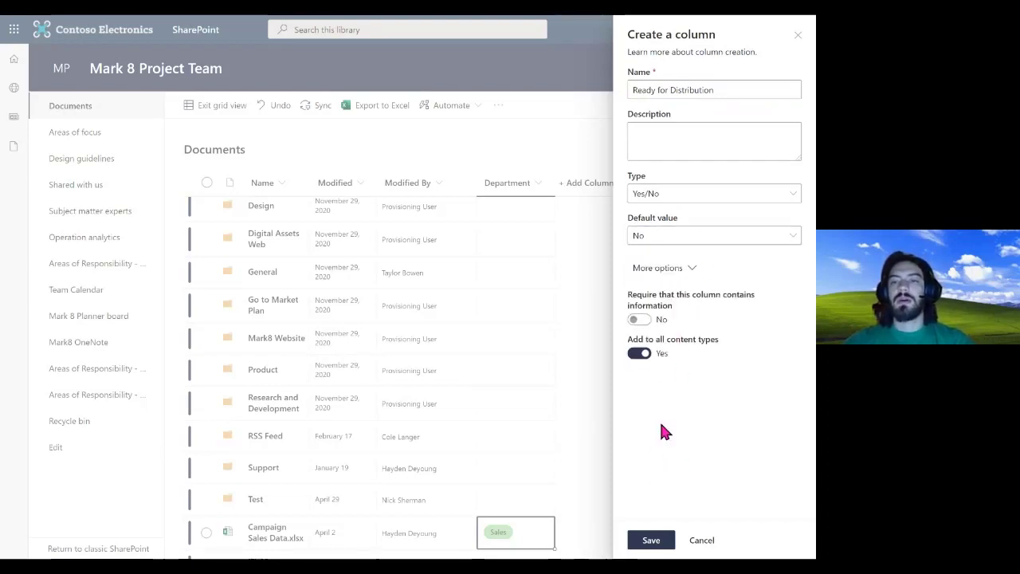
pyautogui.click(650, 542)
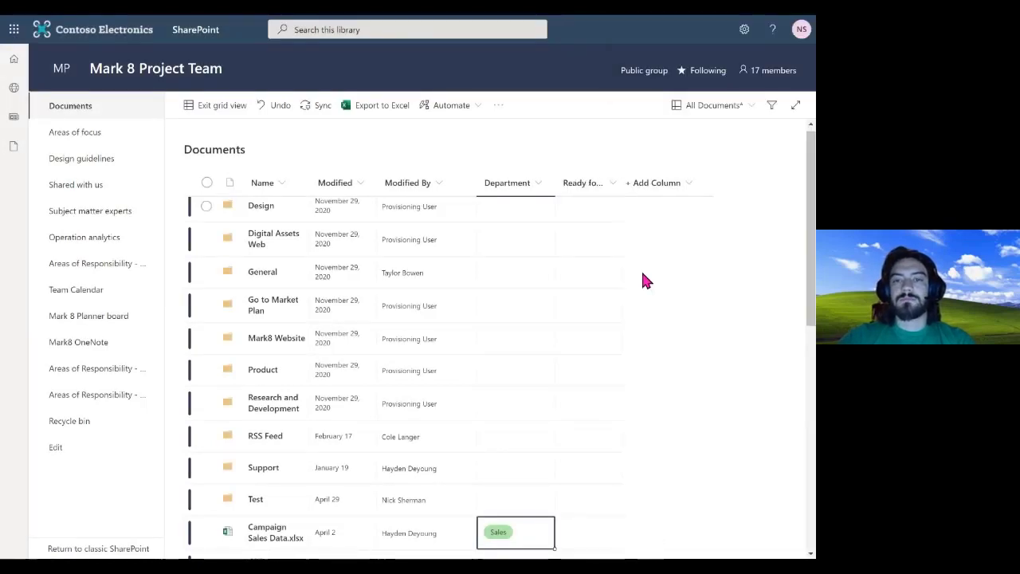
# Mark Campaign Sales Data.xlsx as Yes under Ready for Distribution
pyautogui.click(586, 308)
pyautogui.click(587, 217)
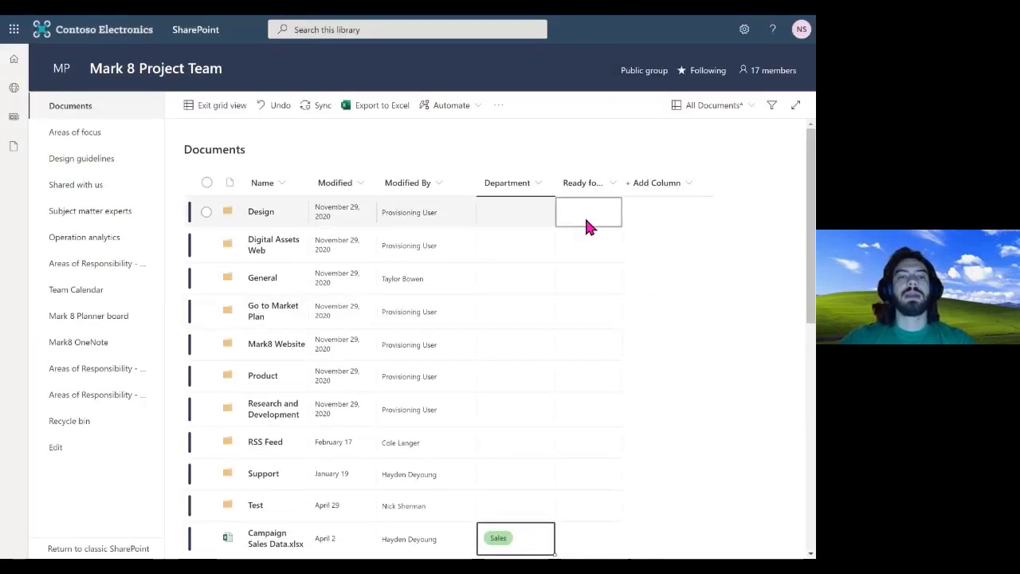
pyautogui.press('Down')
pyautogui.press('Down')
pyautogui.press('Down')
pyautogui.press('Down')
pyautogui.press('Down')
pyautogui.press('Down')
pyautogui.press('Down')
pyautogui.press('Down')
pyautogui.press('Down')
pyautogui.press('Down')
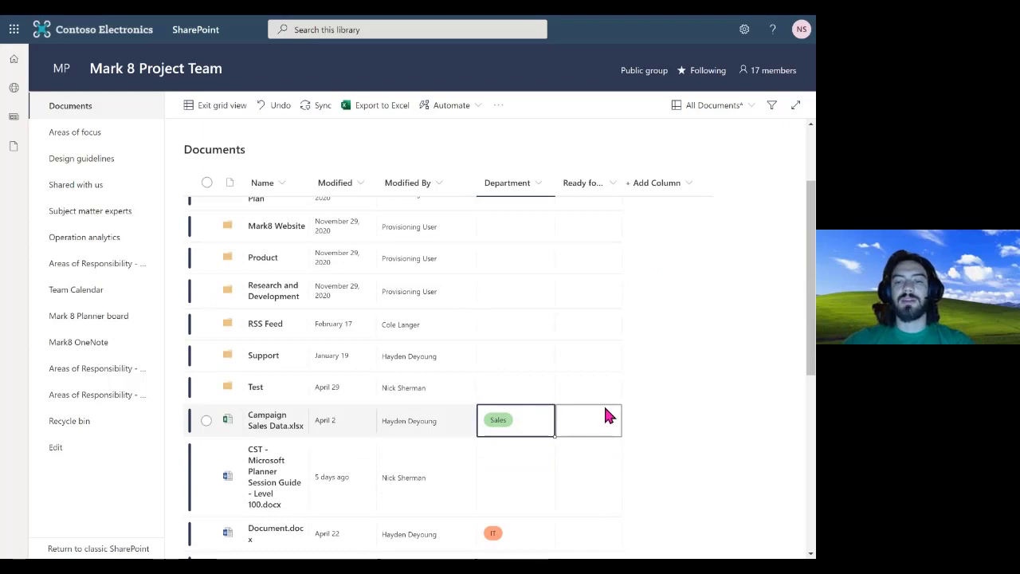
pyautogui.click(605, 415)
pyautogui.click(617, 413)
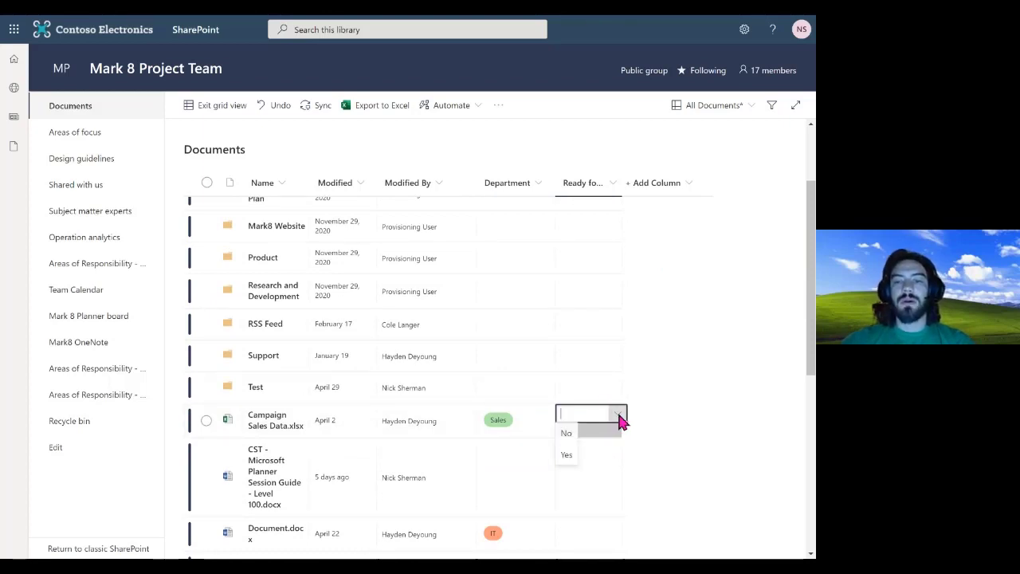
pyautogui.click(563, 454)
# Set Document.docx's Ready for Distribution to No, then show the new column types
pyautogui.scroll(-2, 625, 445)
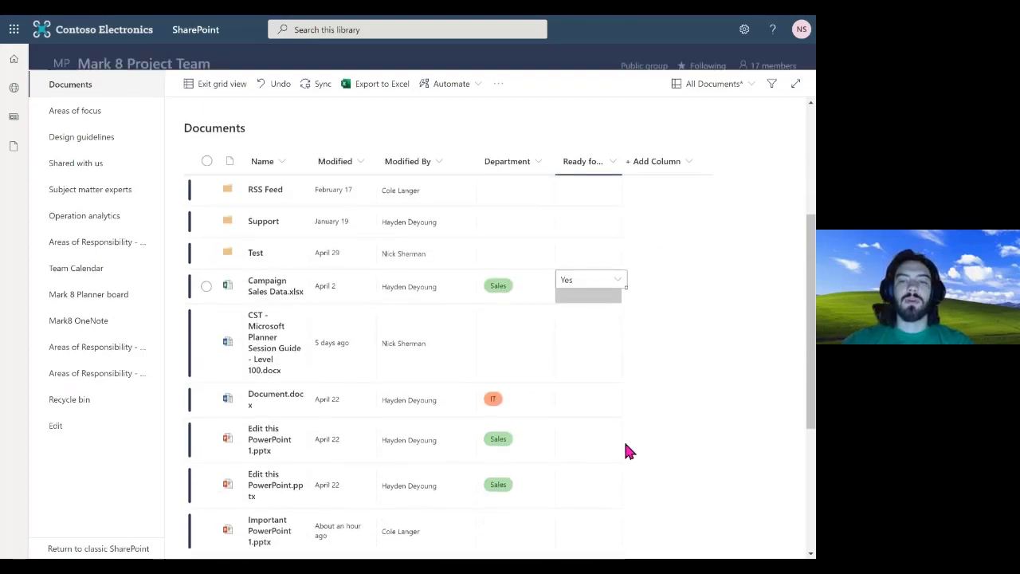
pyautogui.click(597, 400)
pyautogui.click(621, 394)
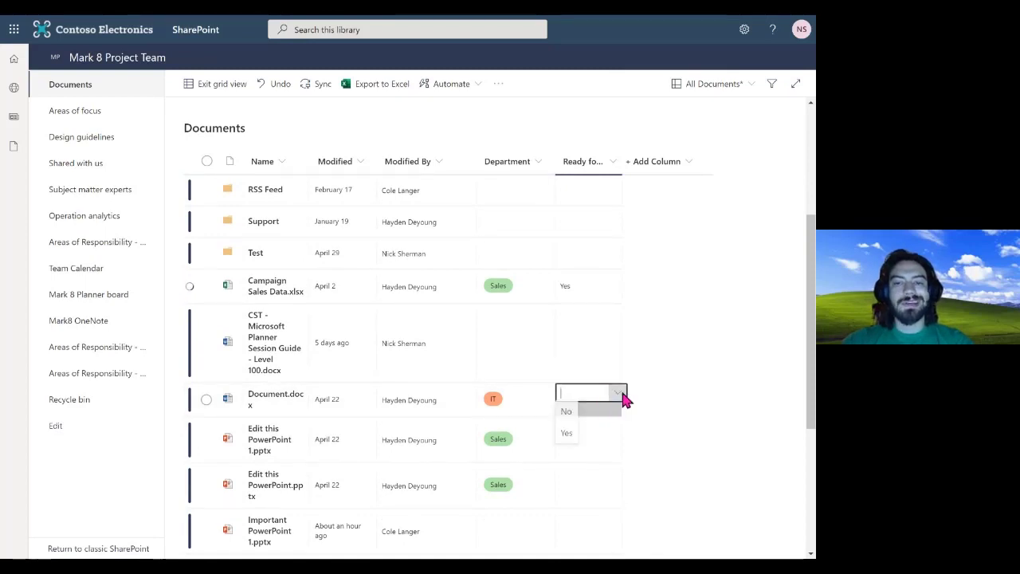
pyautogui.click(572, 413)
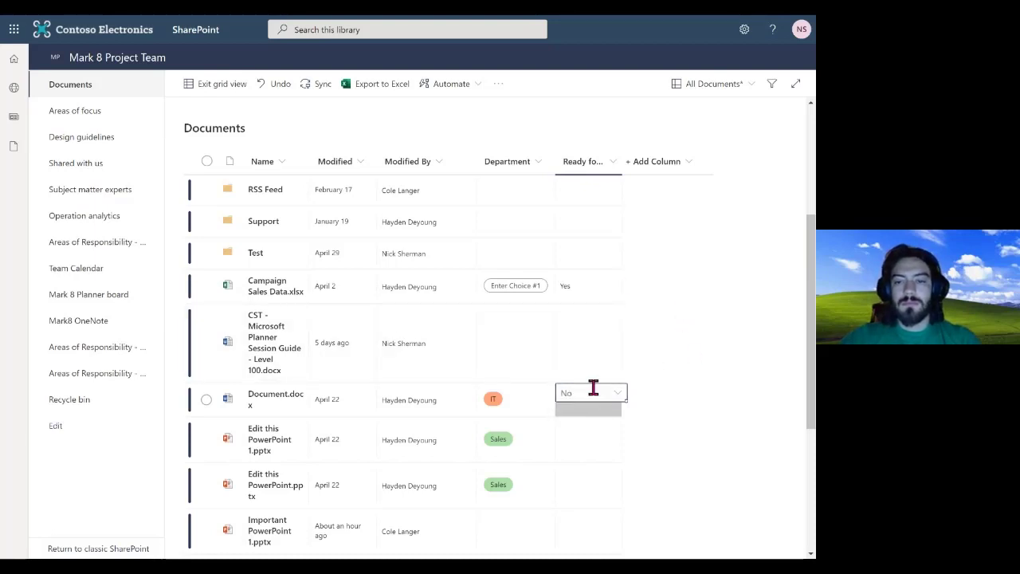
pyautogui.click(567, 473)
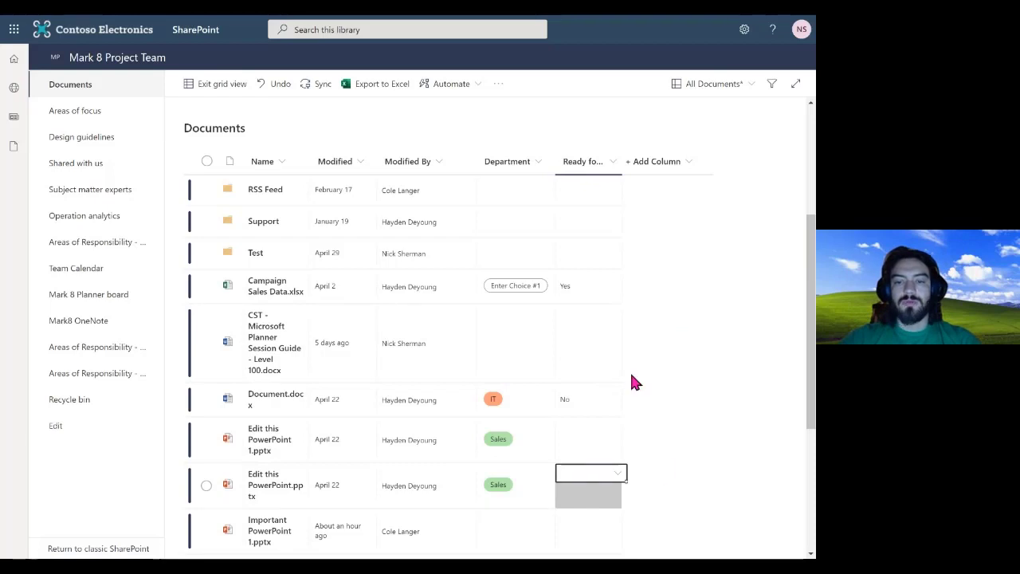
pyautogui.scroll(5, 733, 374)
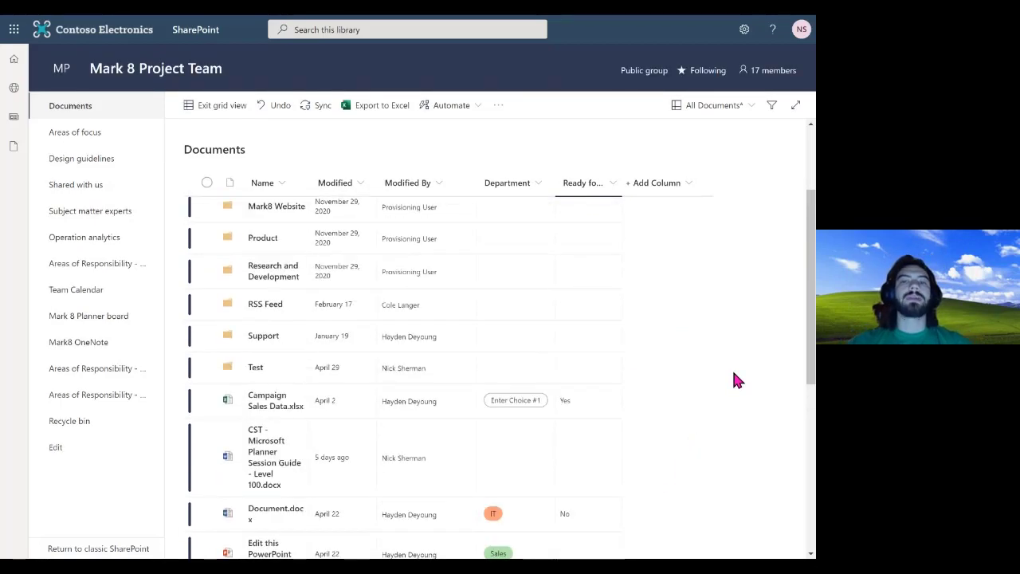
pyautogui.click(689, 187)
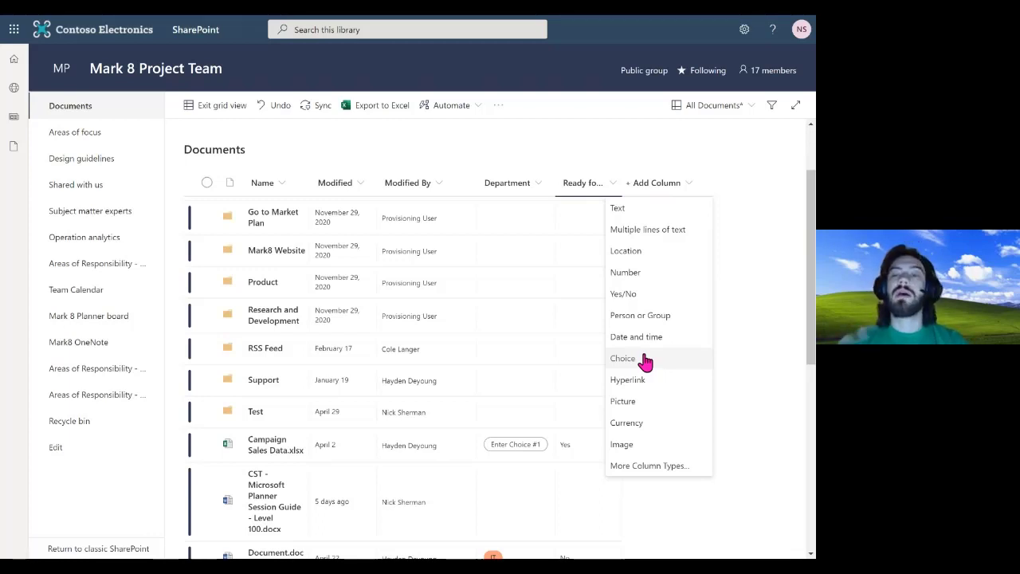
# Dismiss the Add Column type list without adding another column
pyautogui.click(771, 270)
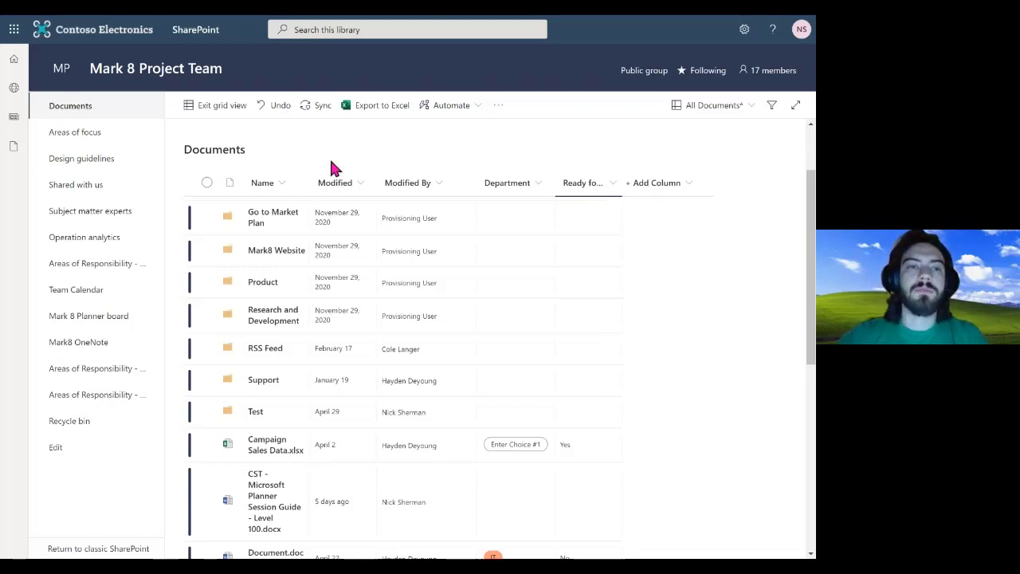
# Exit grid view to restore the Documents library's normal list view, then try Sync
pyautogui.click(219, 113)
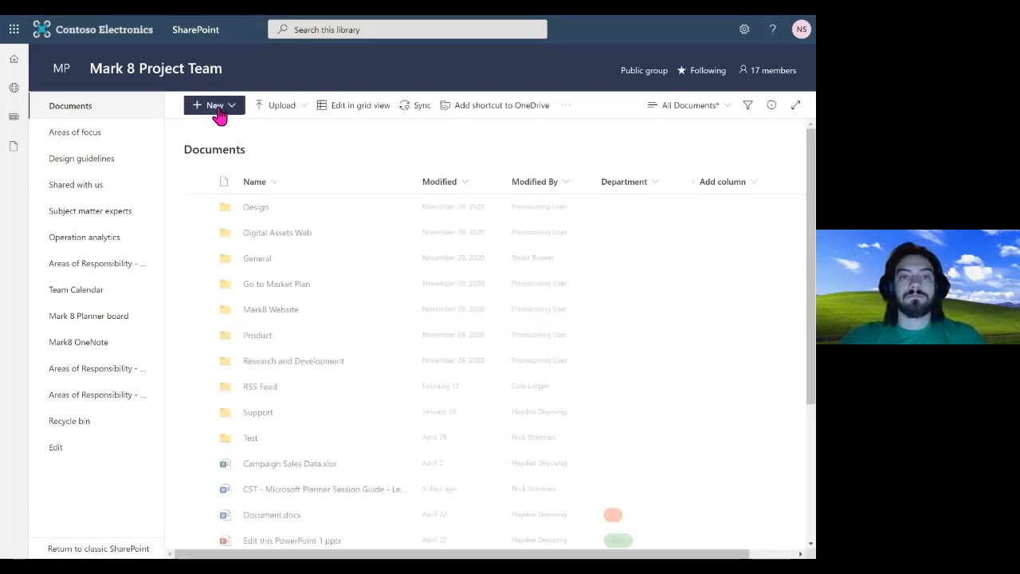
pyautogui.click(427, 113)
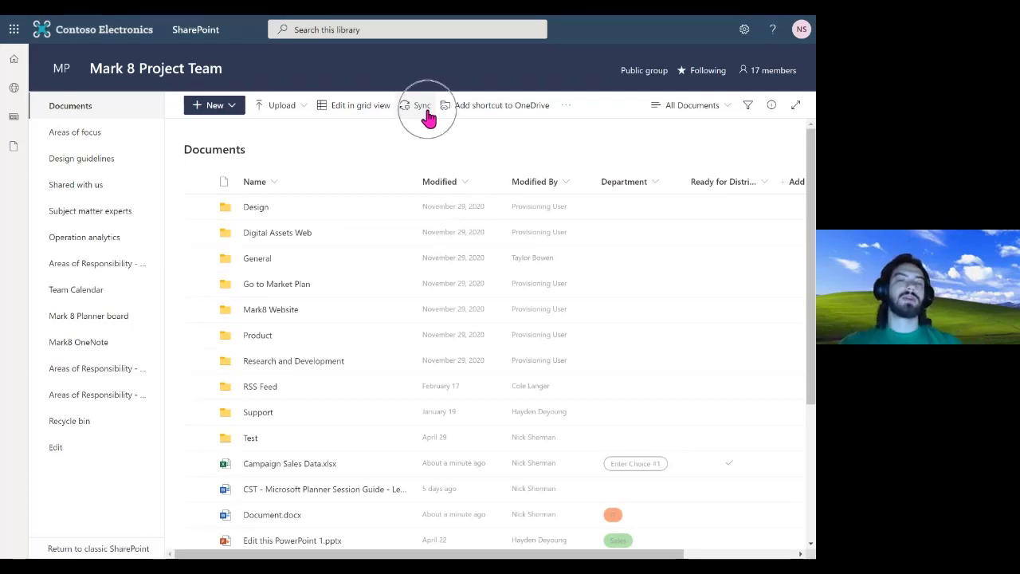
pyautogui.click(427, 113)
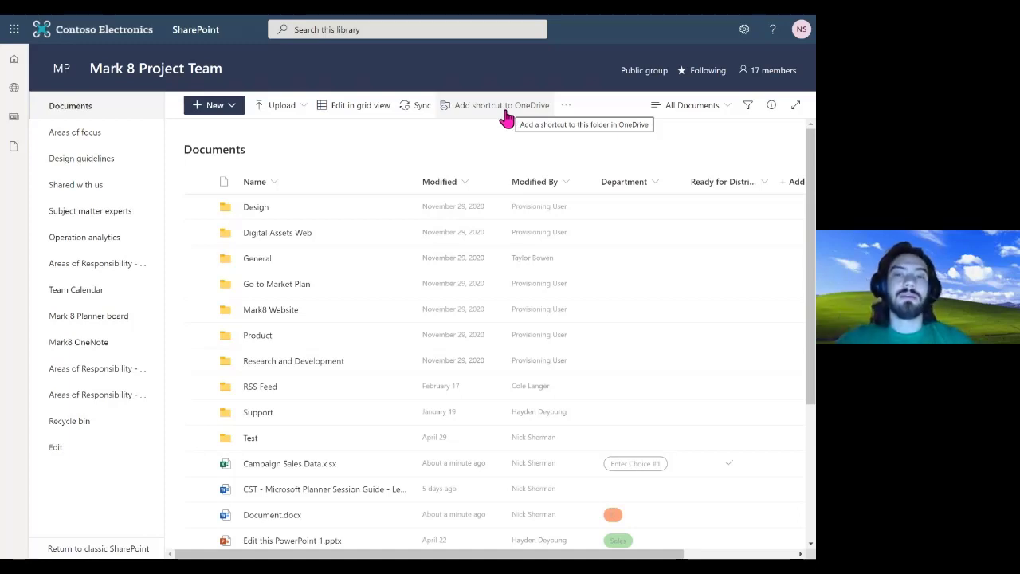
# Try adding the library as a OneDrive shortcut, close the already-exists notice, and open the ... menu
pyautogui.click(444, 119)
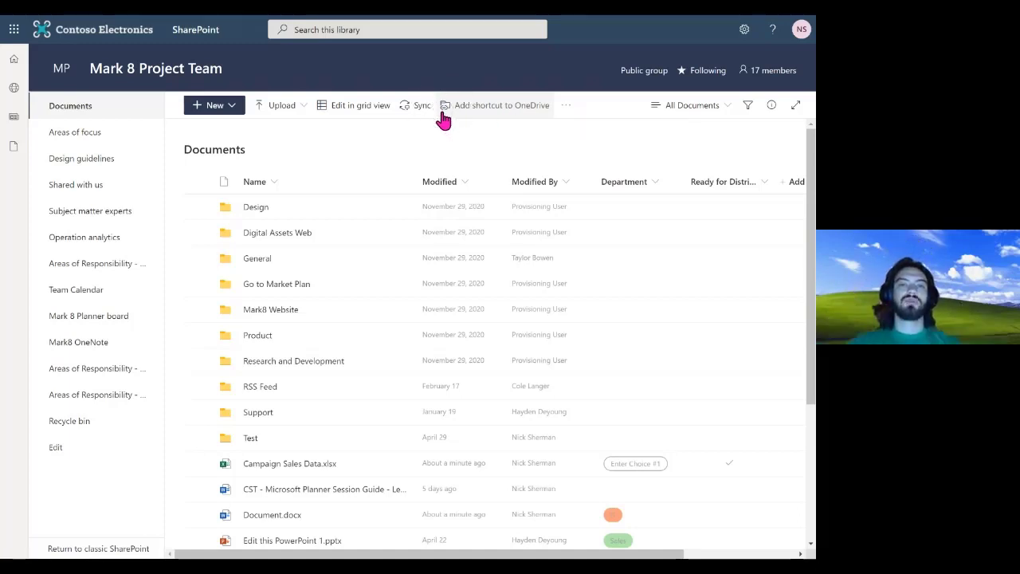
pyautogui.click(502, 111)
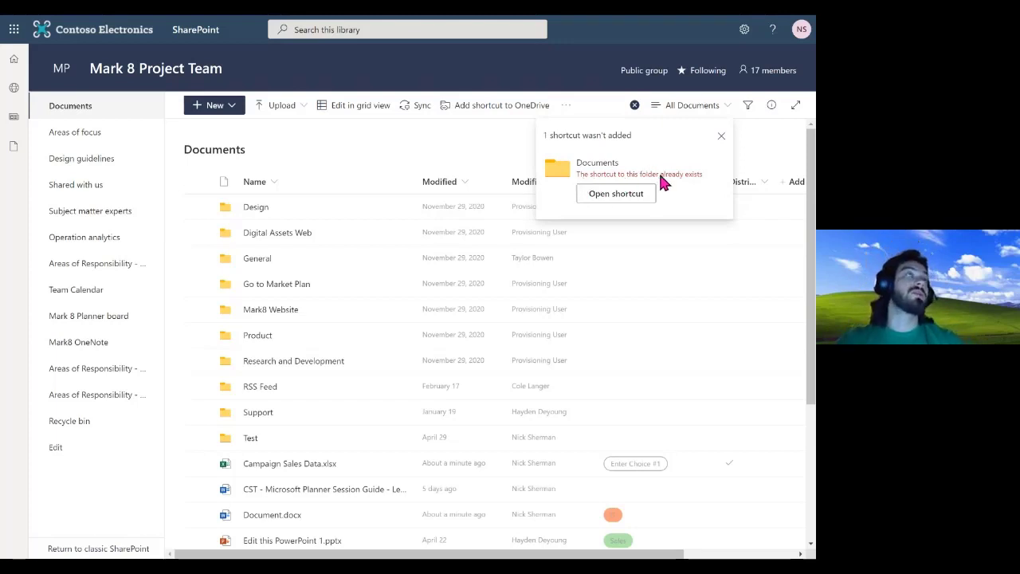
pyautogui.click(720, 135)
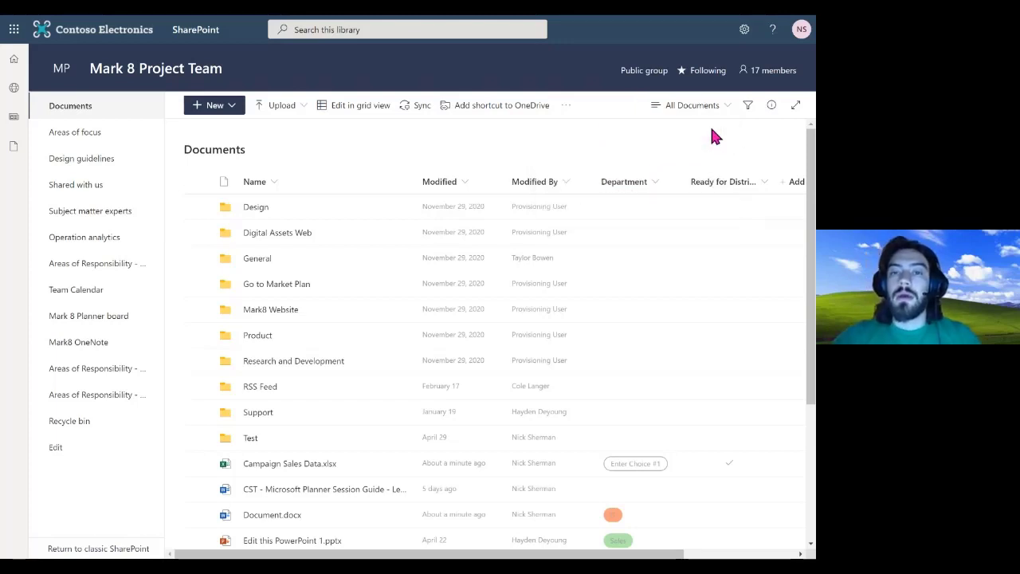
pyautogui.click(565, 107)
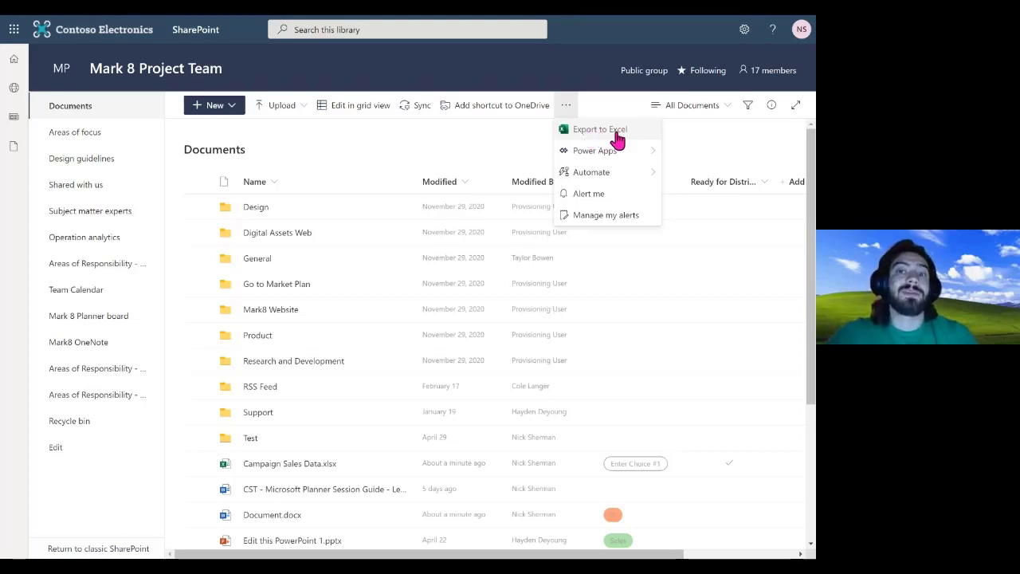
pyautogui.moveTo(619, 153)
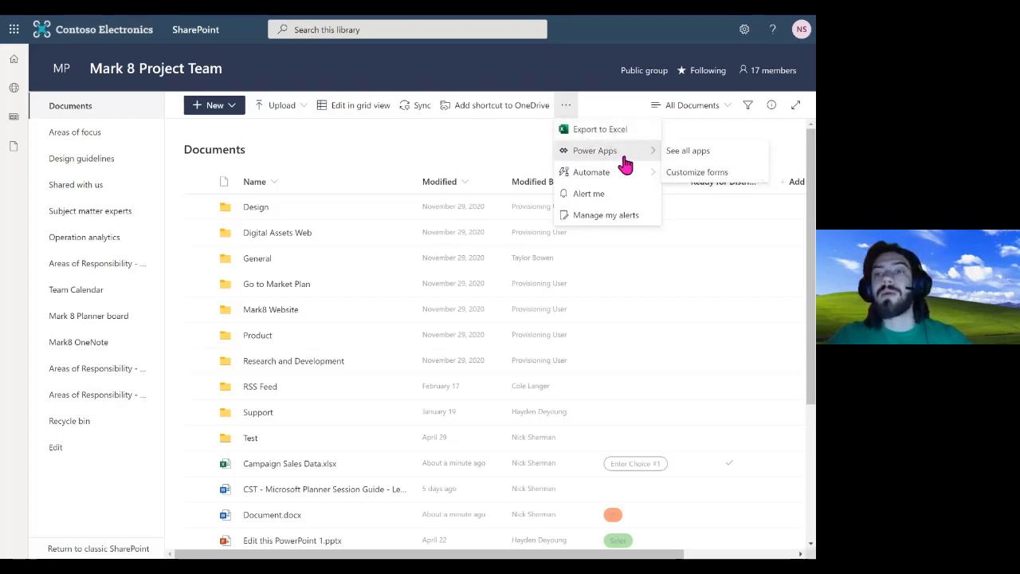
pyautogui.moveTo(629, 176)
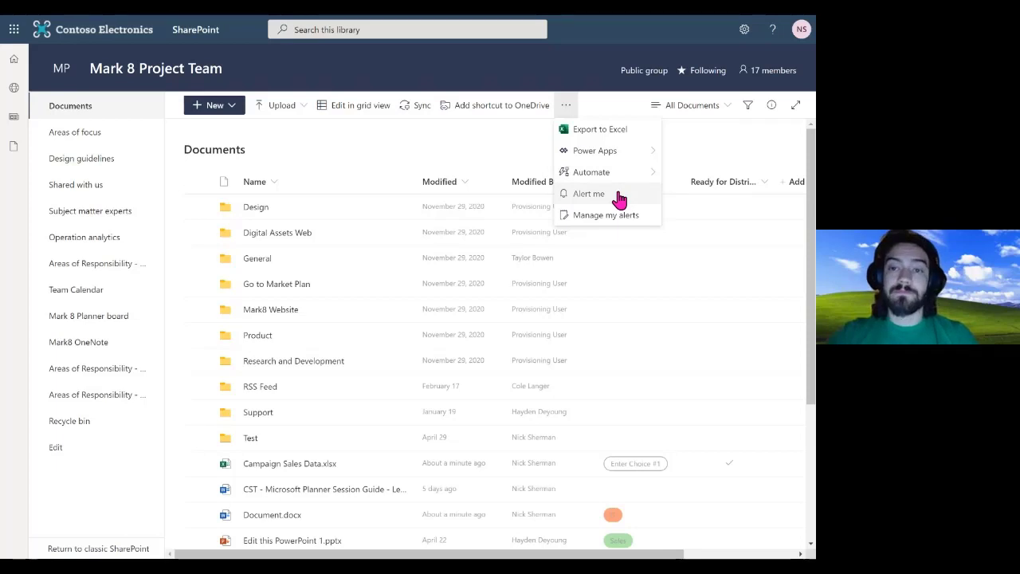
# Look over the Documents library's Alert me options without creating an alert, then dismiss the extra-actions menu
pyautogui.click(617, 194)
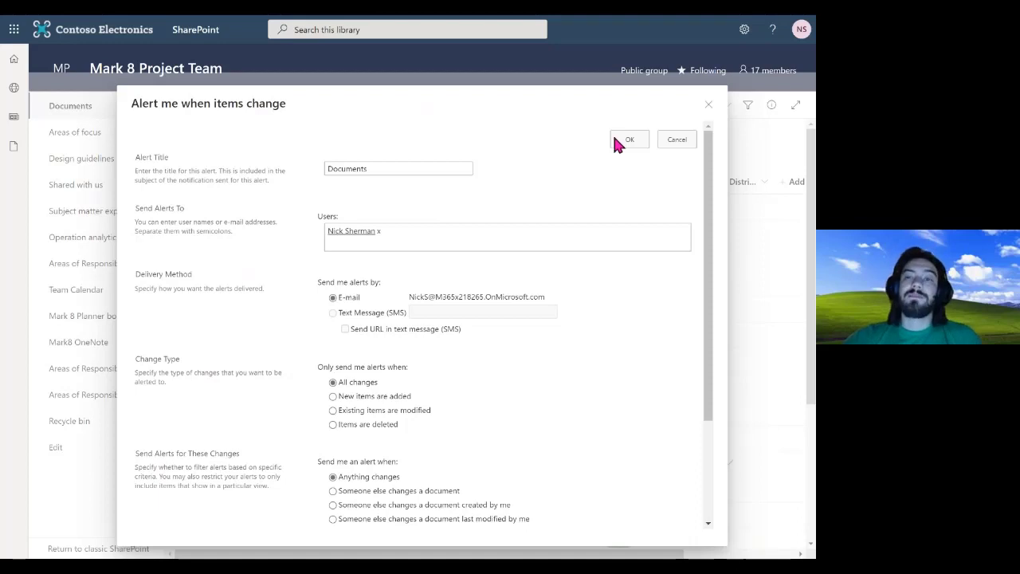
pyautogui.click(710, 106)
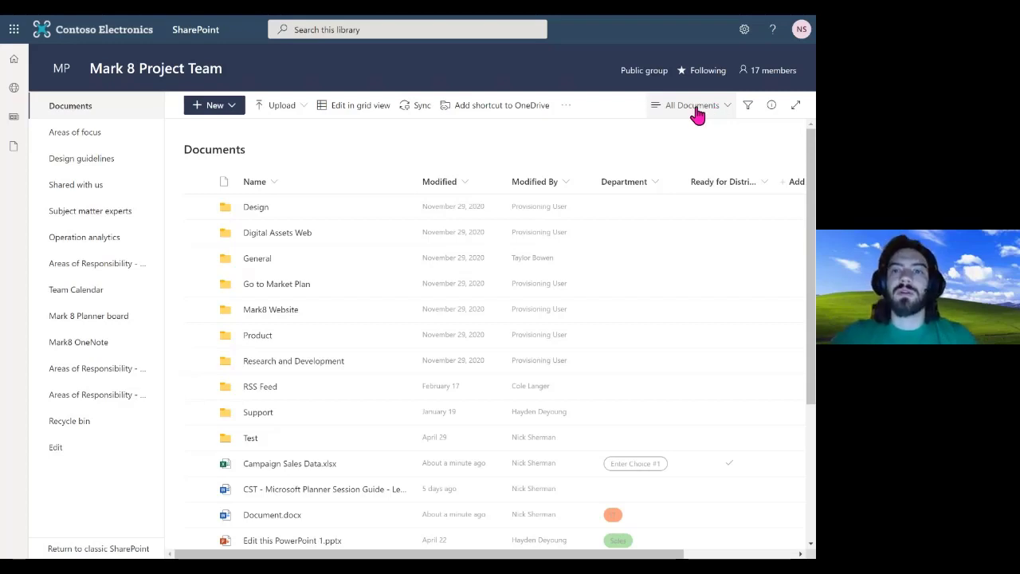
pyautogui.click(566, 109)
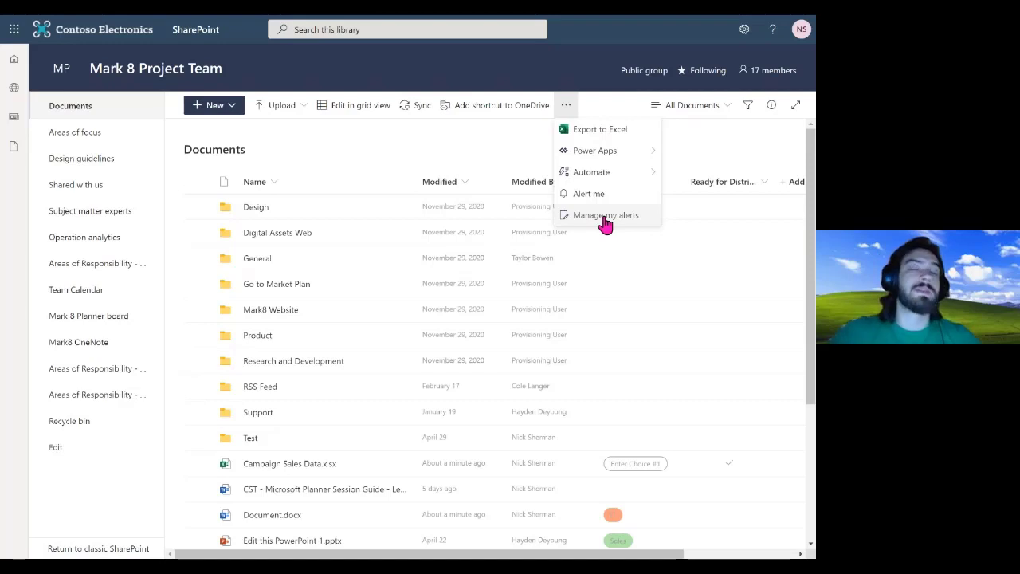
pyautogui.click(711, 159)
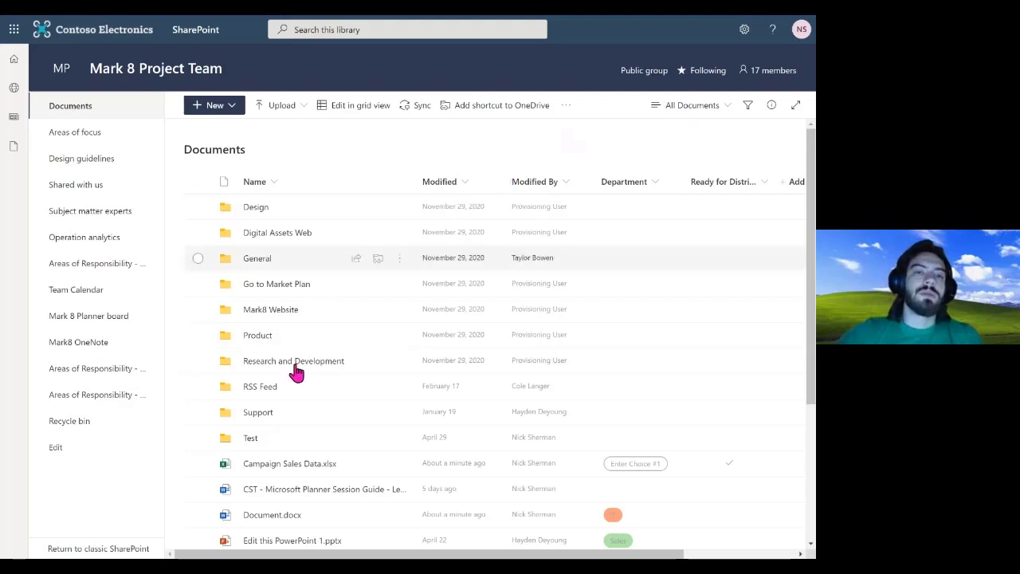
# Open Mark 8 Project Team from Recent on the SharePoint start page and look over its + New menu
pyautogui.click(23, 53)
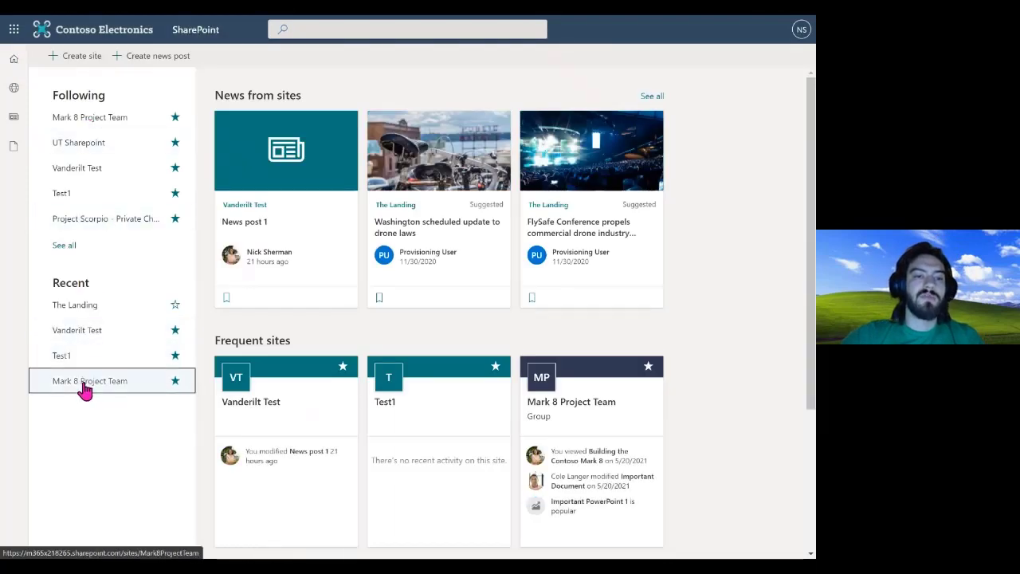
pyautogui.click(85, 388)
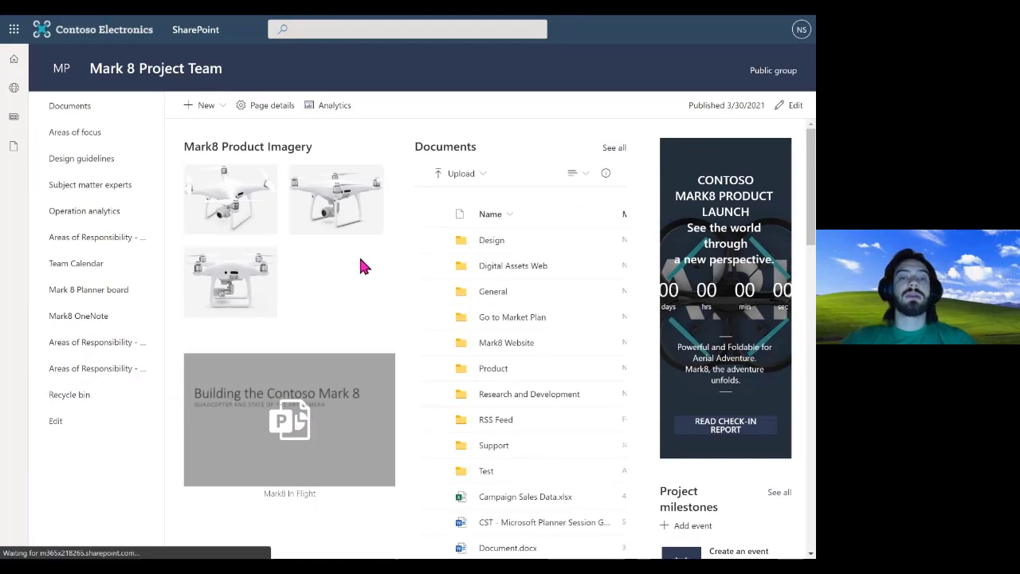
pyautogui.click(218, 114)
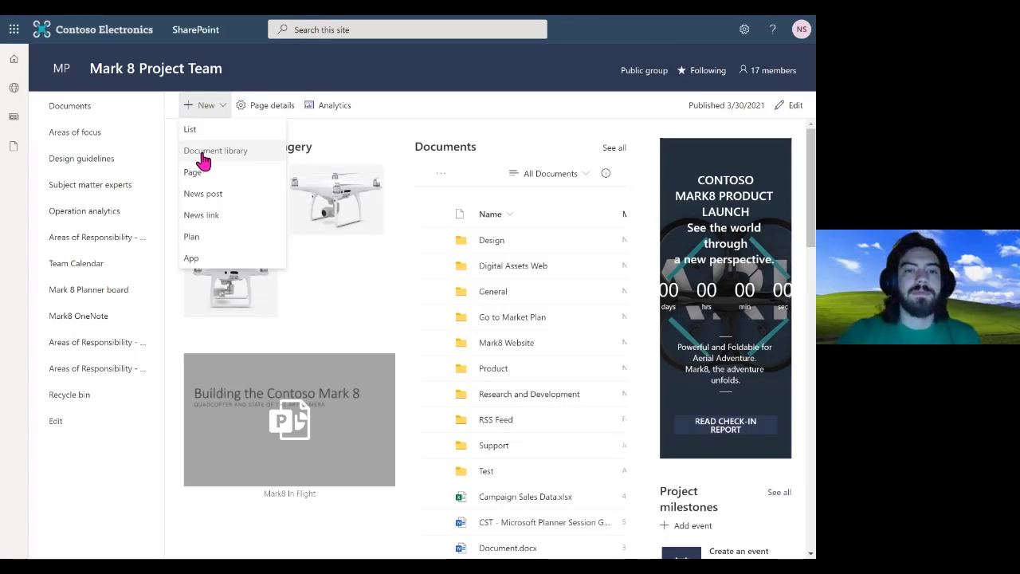
pyautogui.click(350, 136)
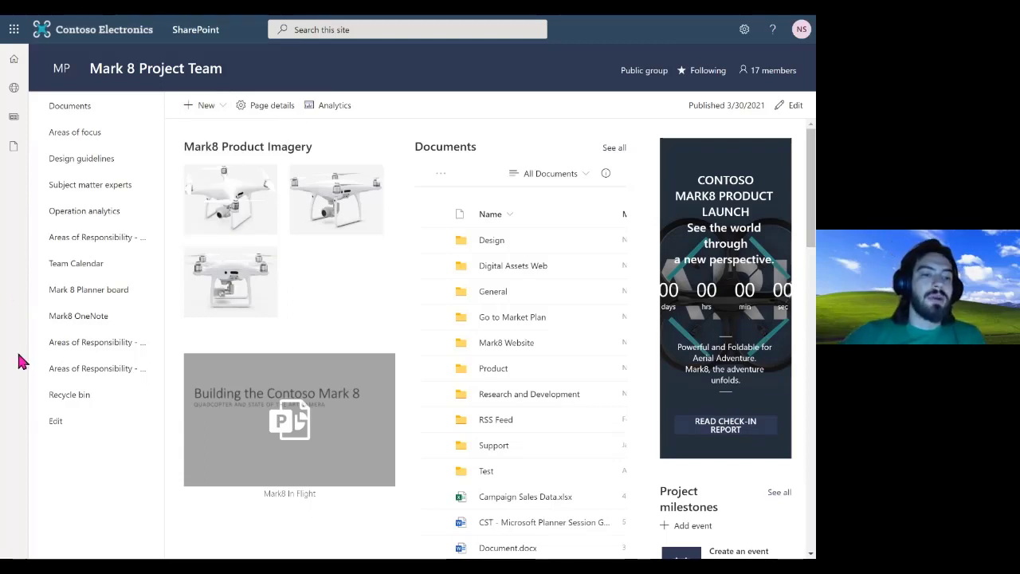
pyautogui.click(85, 398)
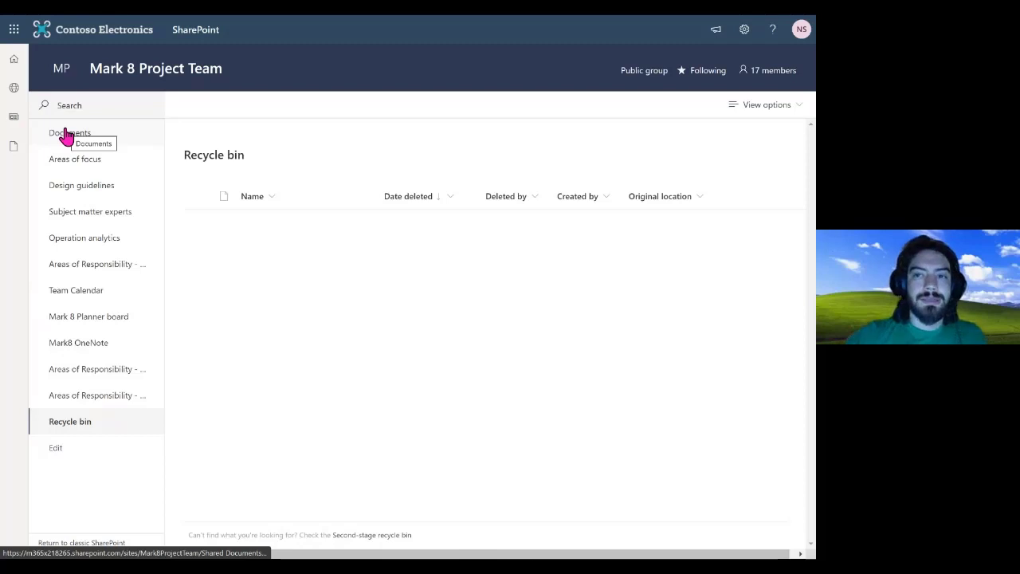
pyautogui.click(55, 448)
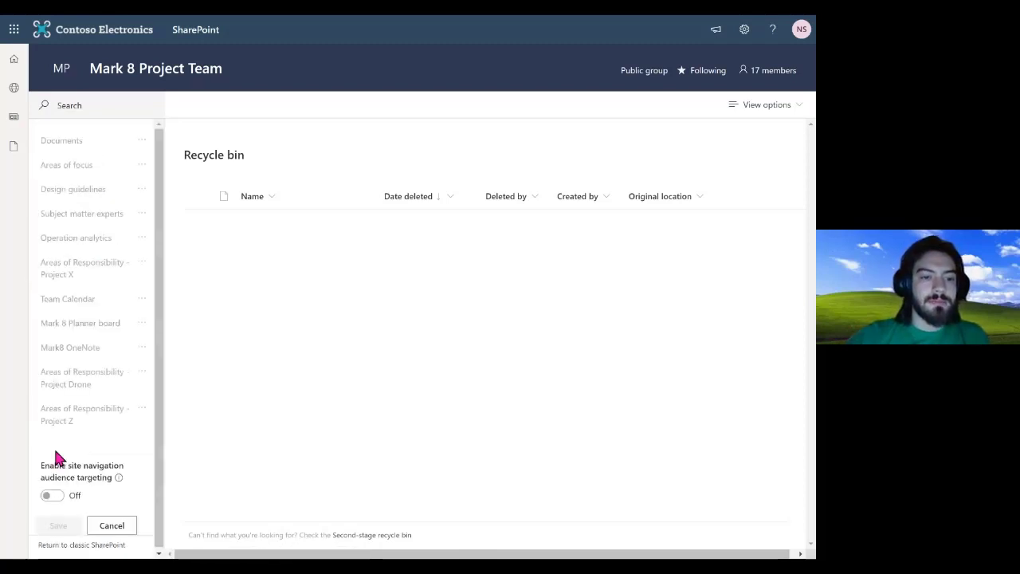
pyautogui.click(115, 522)
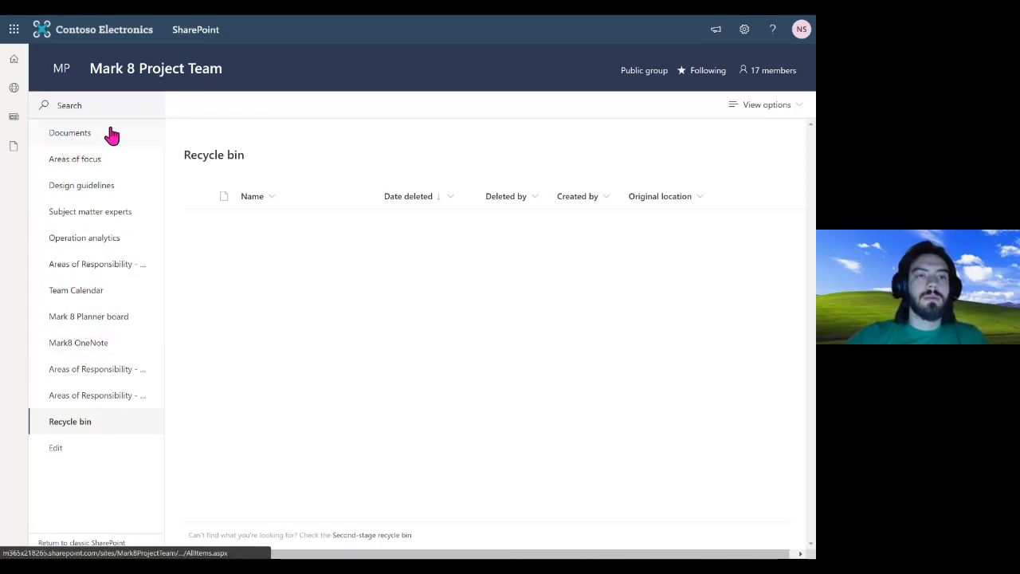
pyautogui.click(68, 75)
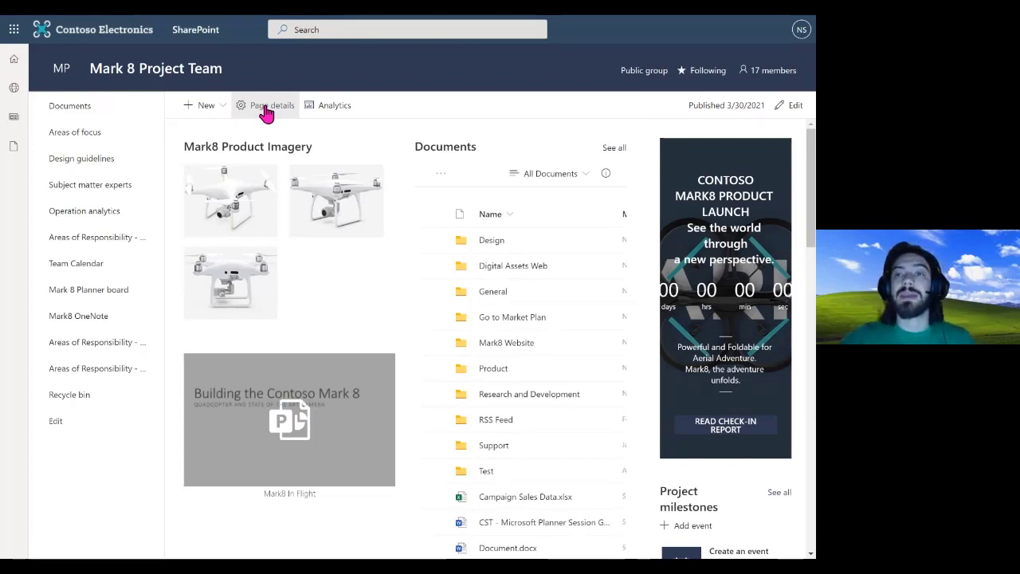
# Show the Mark 8 Project Team group's member list
pyautogui.click(764, 74)
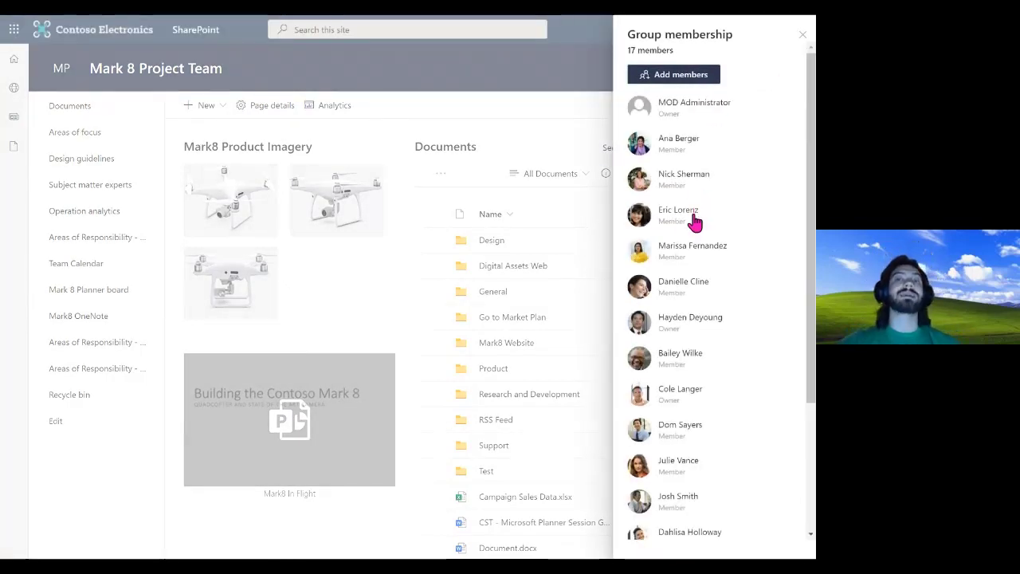
pyautogui.scroll(-3, 697, 219)
pyautogui.scroll(3, 698, 221)
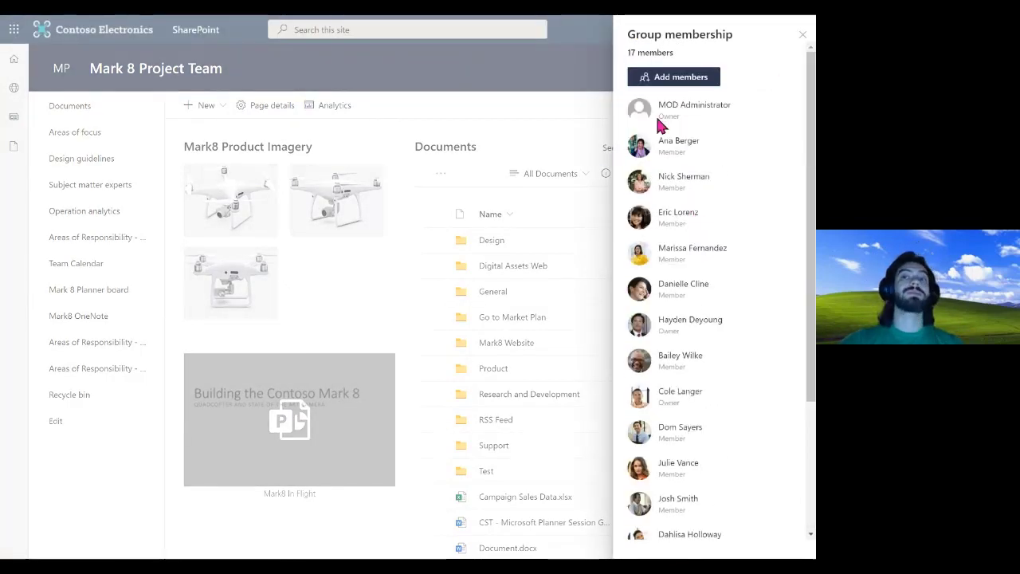
# Start adding a member, clear the partial name, back out, and close the Group membership panel
pyautogui.click(673, 80)
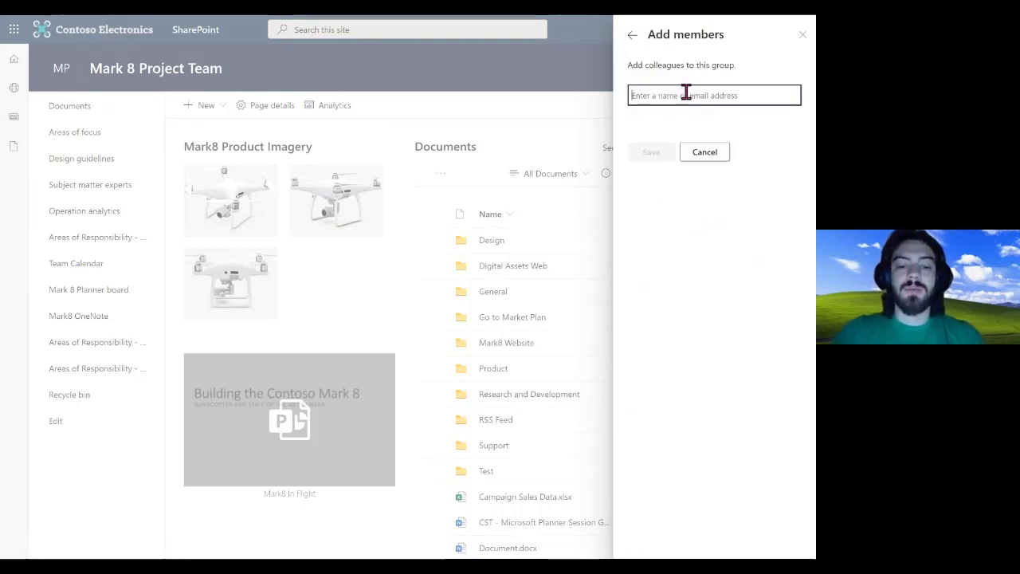
pyautogui.write('p')
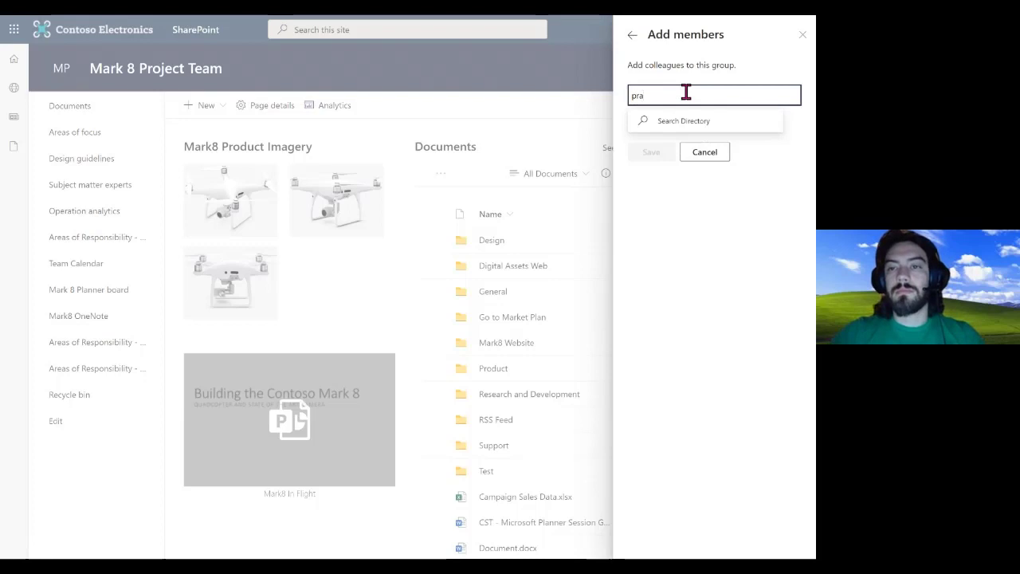
pyautogui.press('BackSpace')
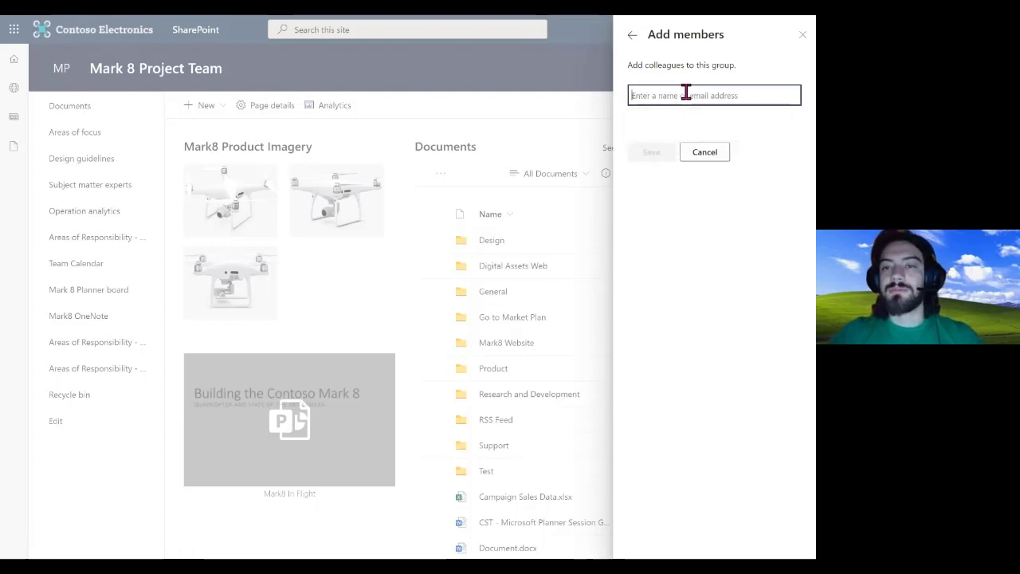
pyautogui.click(631, 35)
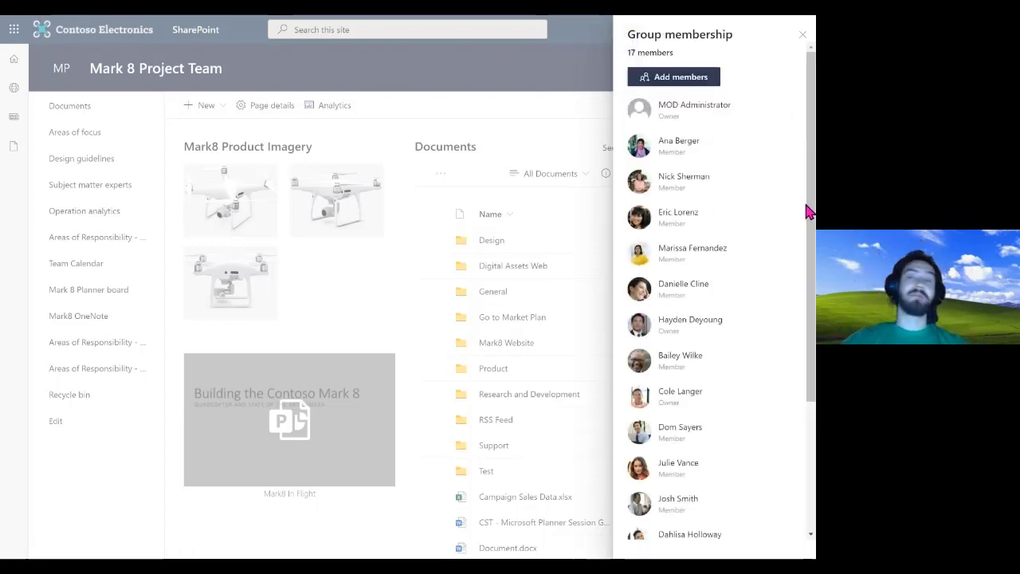
pyautogui.click(690, 80)
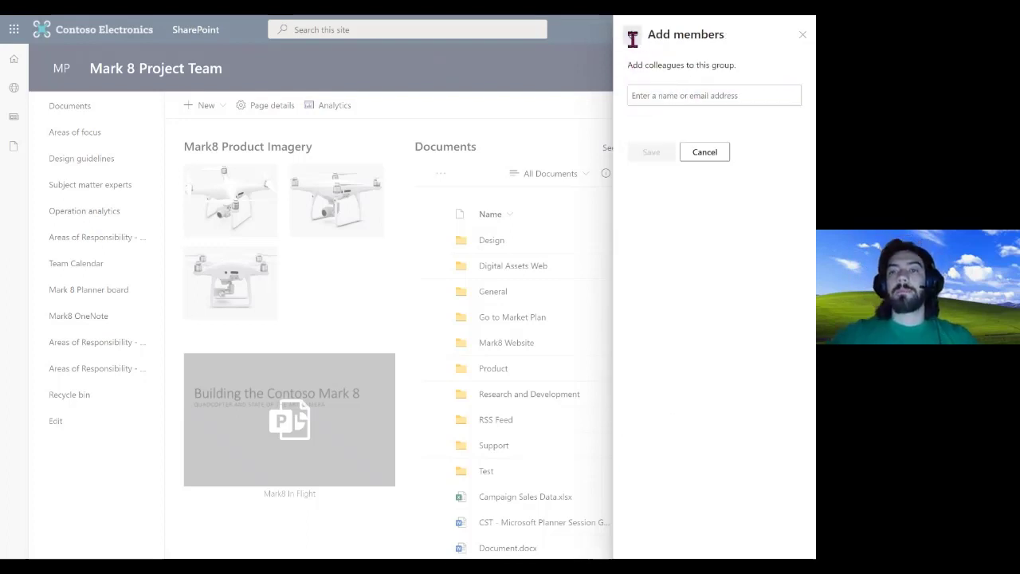
pyautogui.click(632, 35)
pyautogui.click(801, 37)
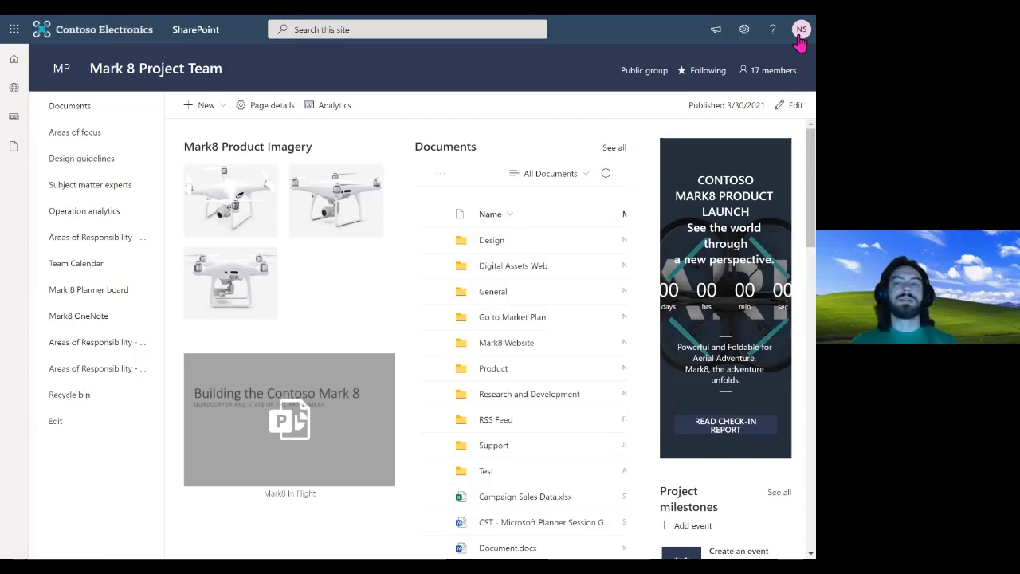
pyautogui.click(454, 28)
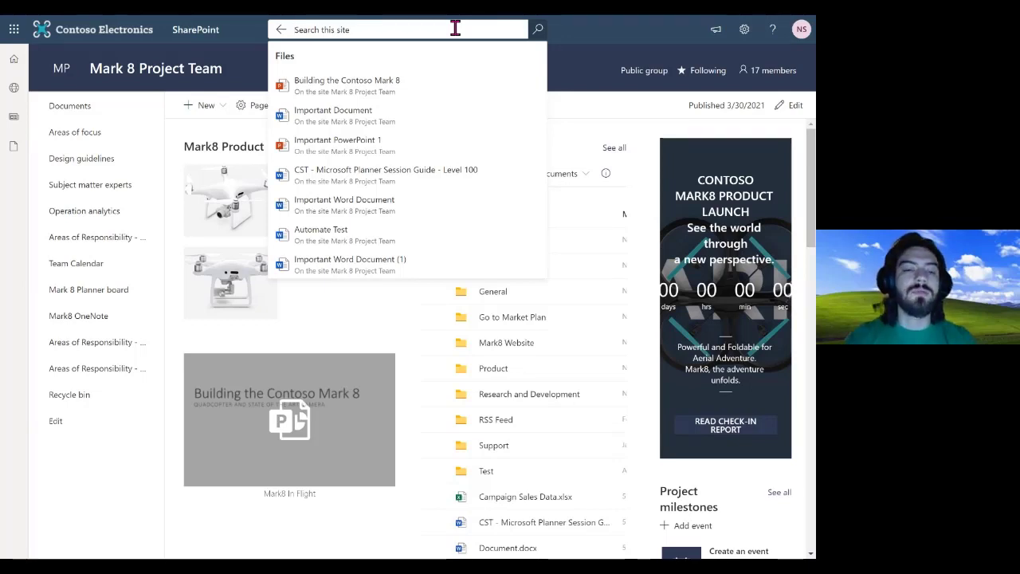
pyautogui.write('eric')
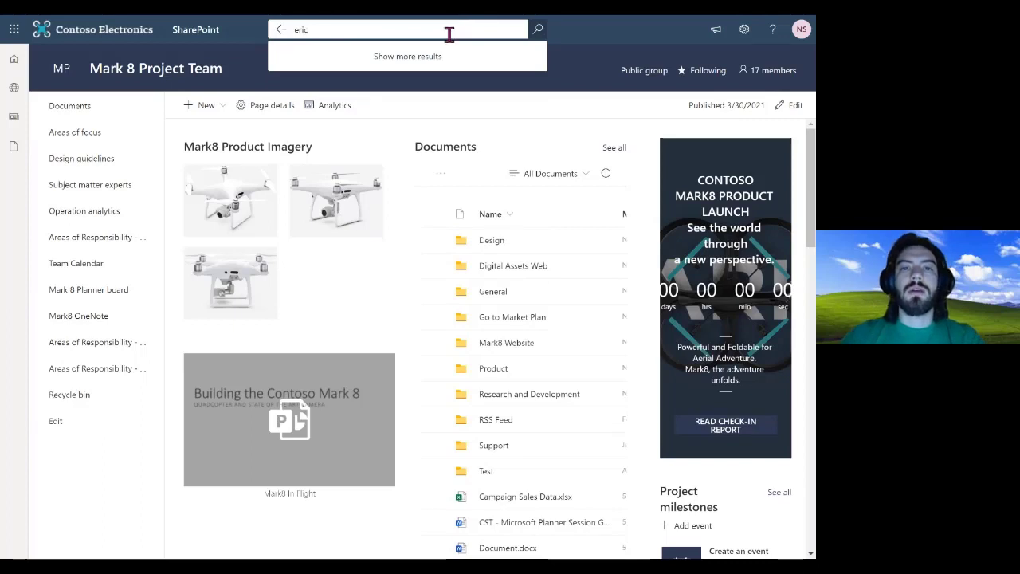
pyautogui.press('Return')
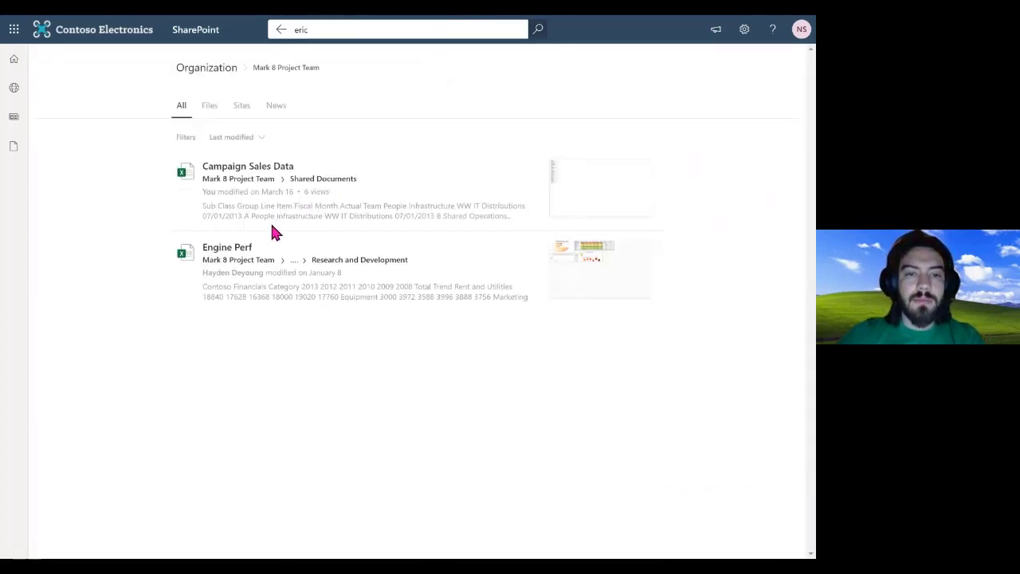
pyautogui.click(211, 115)
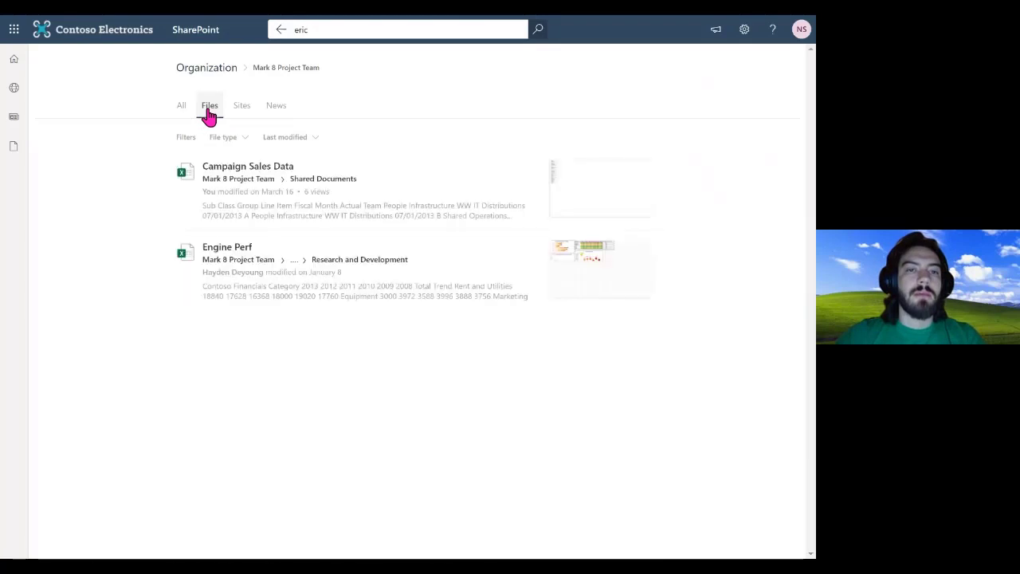
pyautogui.click(184, 113)
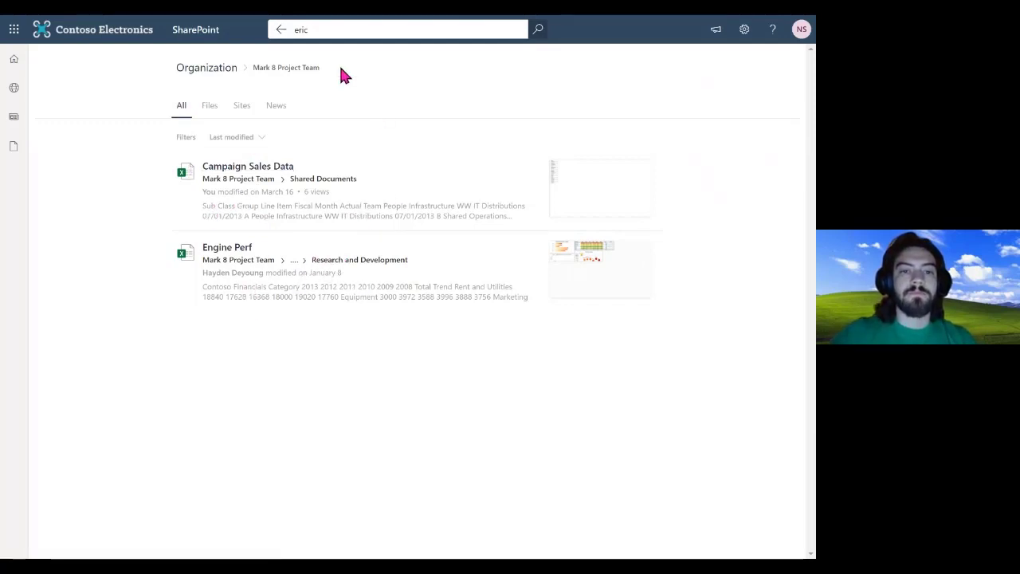
pyautogui.click(352, 29)
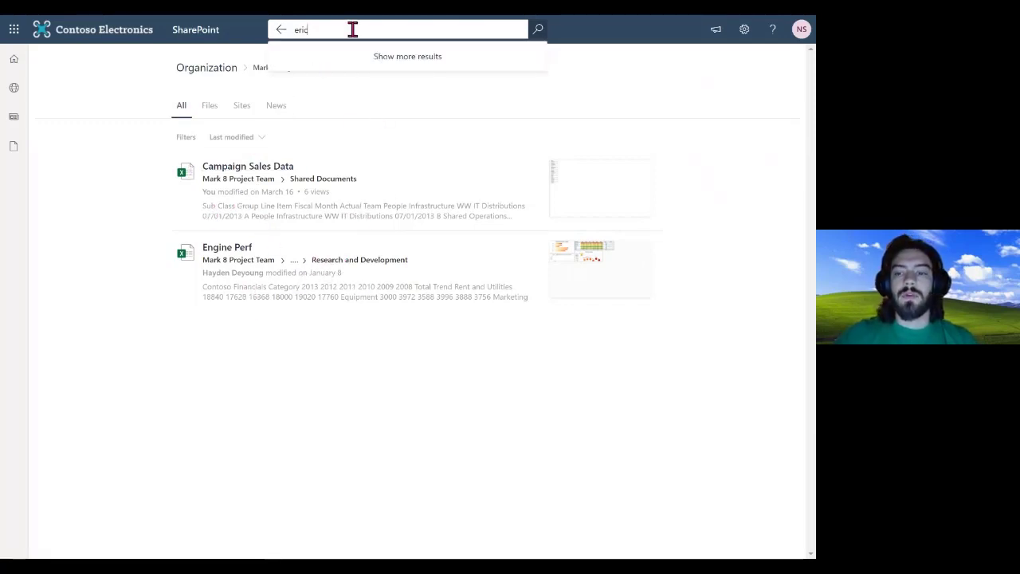
pyautogui.press('BackSpace')
pyautogui.press('BackSpace')
pyautogui.press('BackSpace')
pyautogui.press('BackSpace')
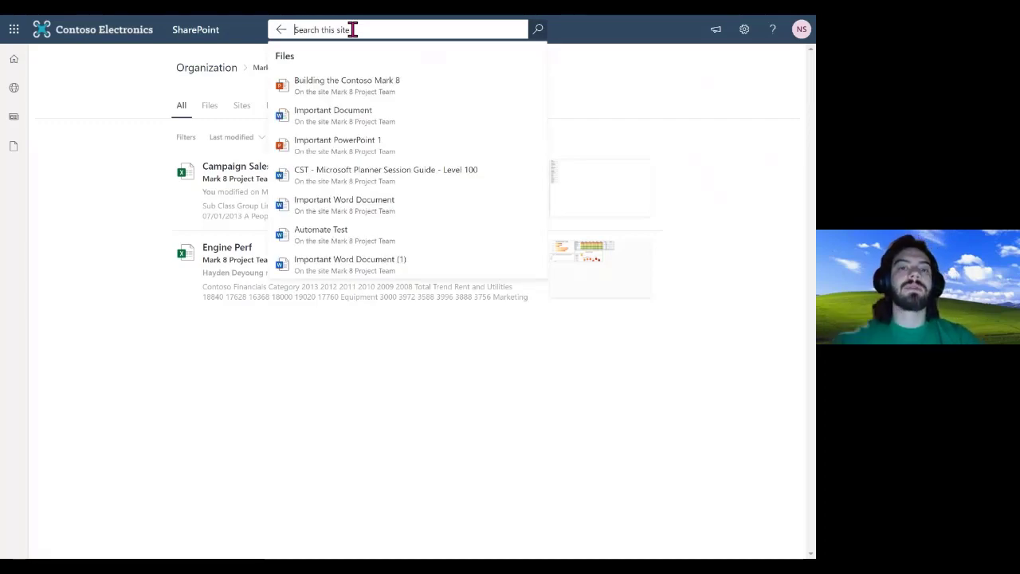
pyautogui.write('document')
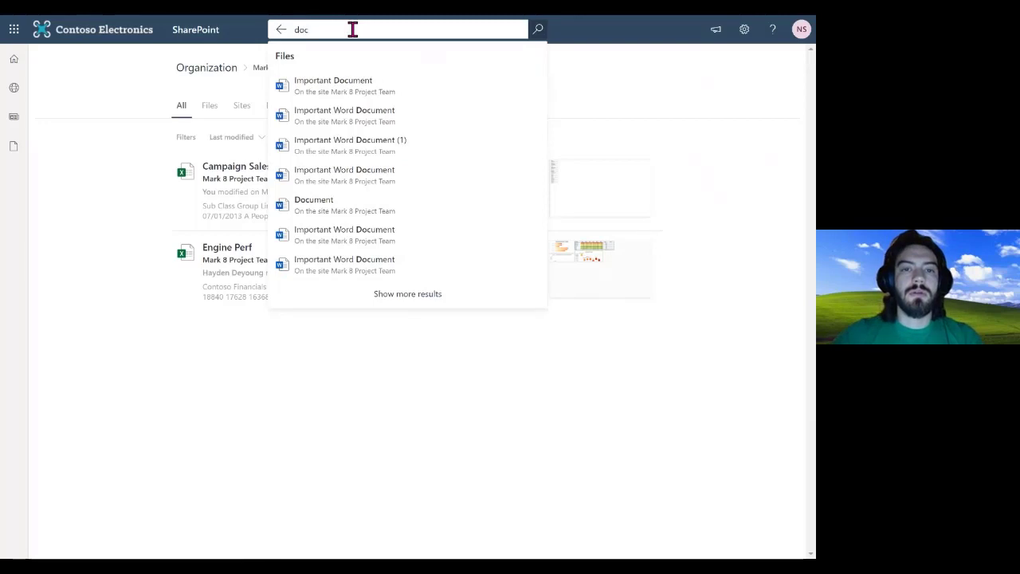
pyautogui.click(408, 292)
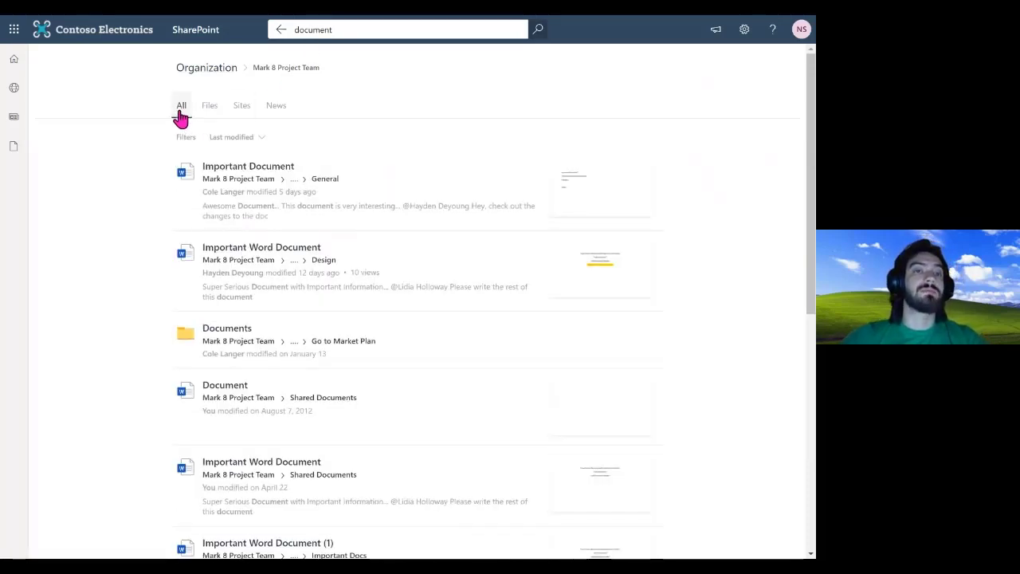
pyautogui.click(221, 115)
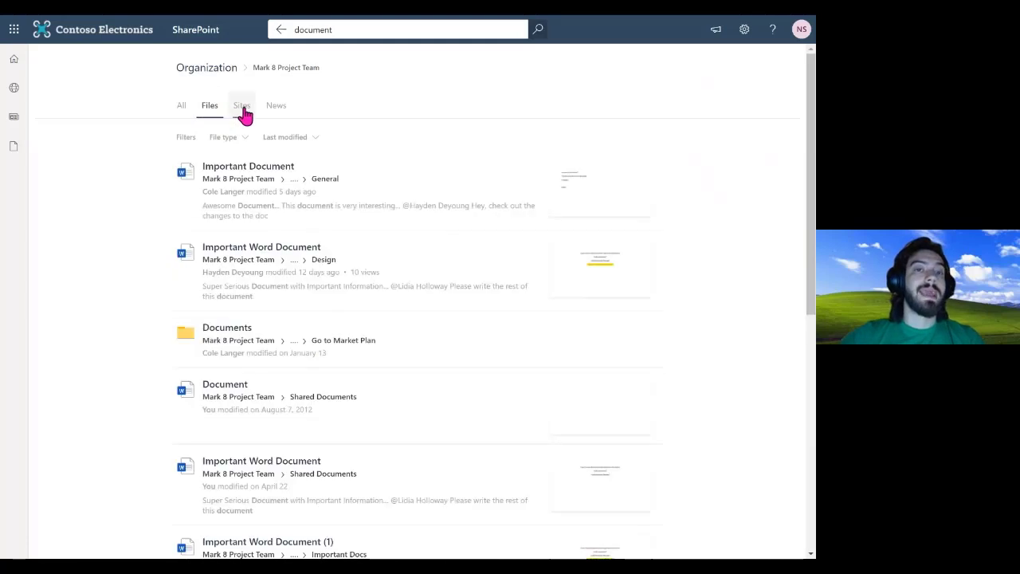
pyautogui.click(243, 112)
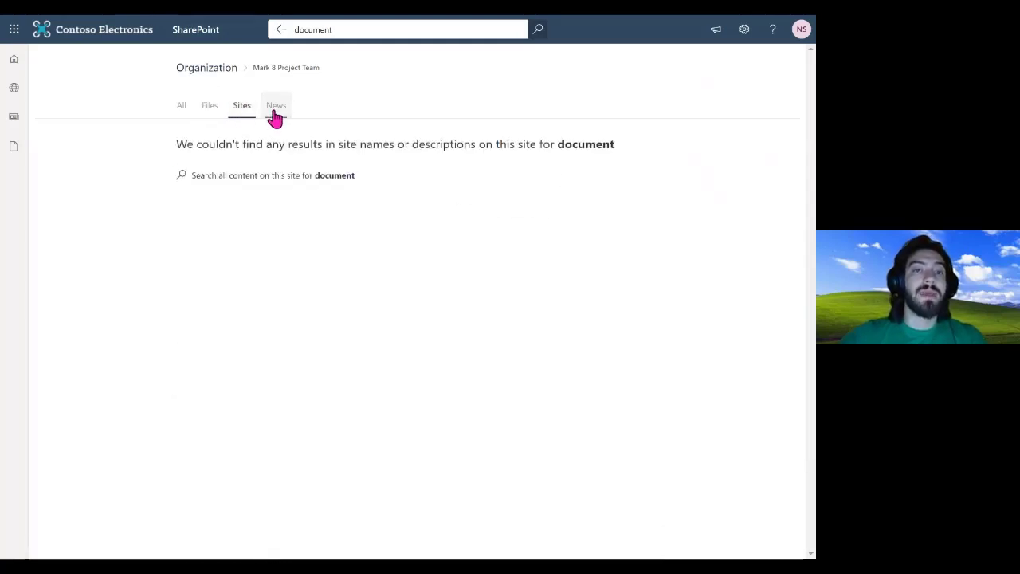
pyautogui.click(274, 115)
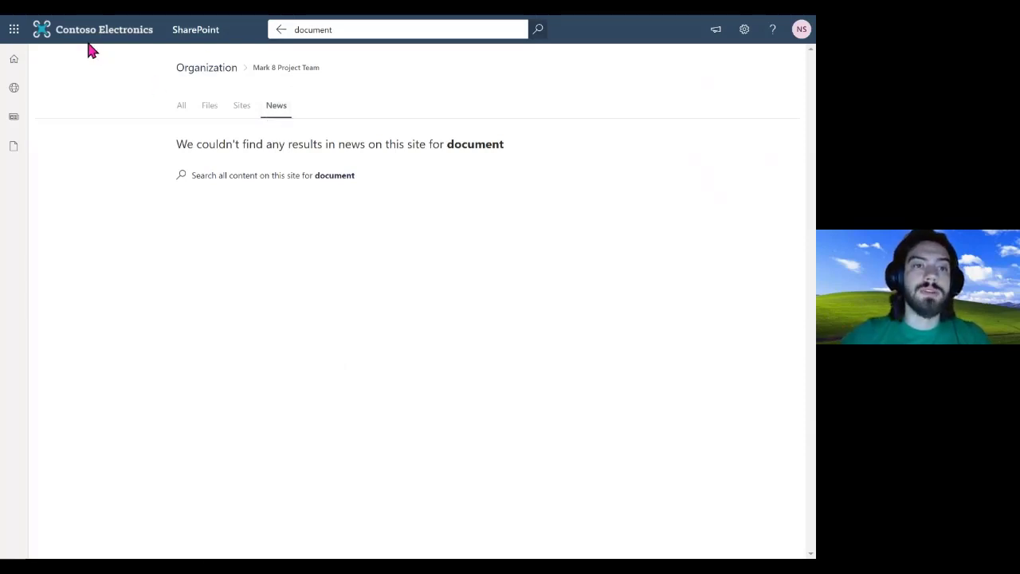
pyautogui.click(205, 70)
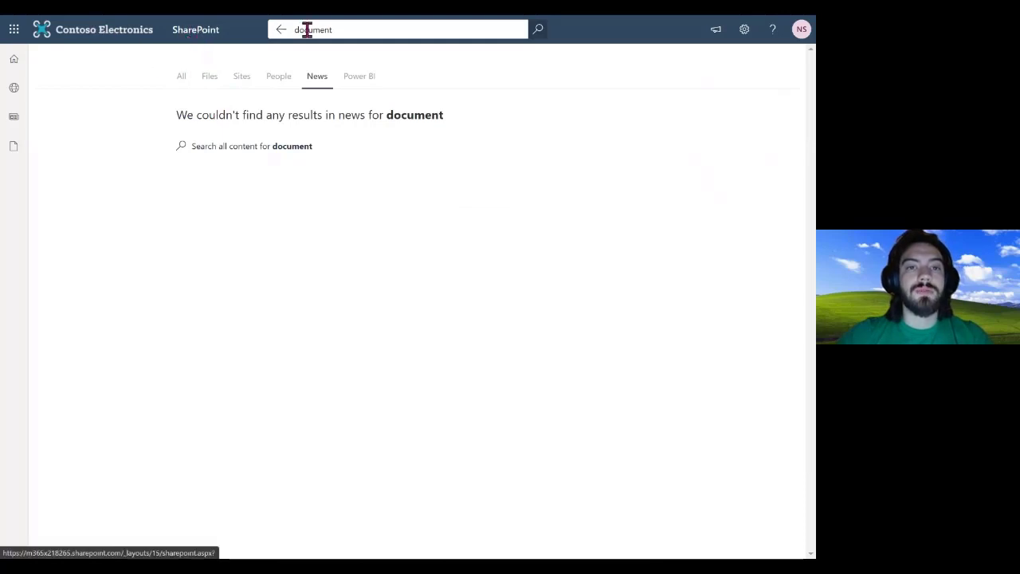
pyautogui.click(280, 31)
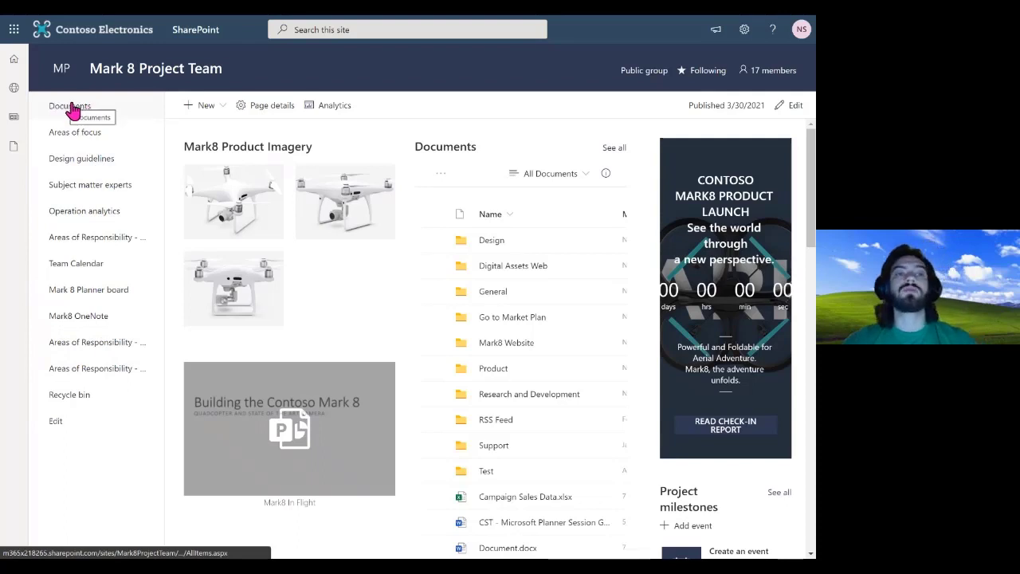
# Visit the Areas of focus and Design guidelines pages, then follow the Team Calendar link into Outlook
pyautogui.click(94, 137)
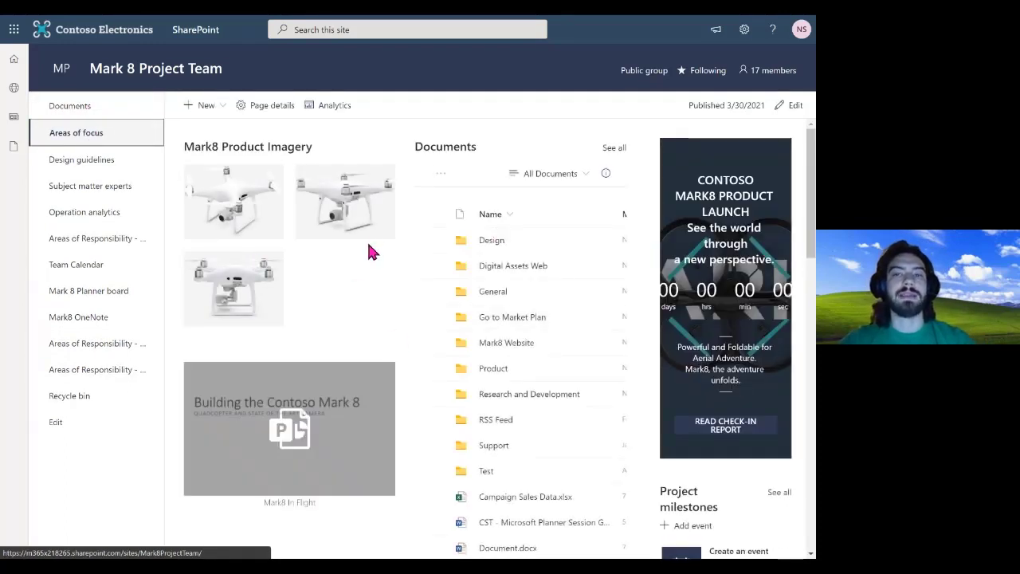
pyautogui.click(115, 167)
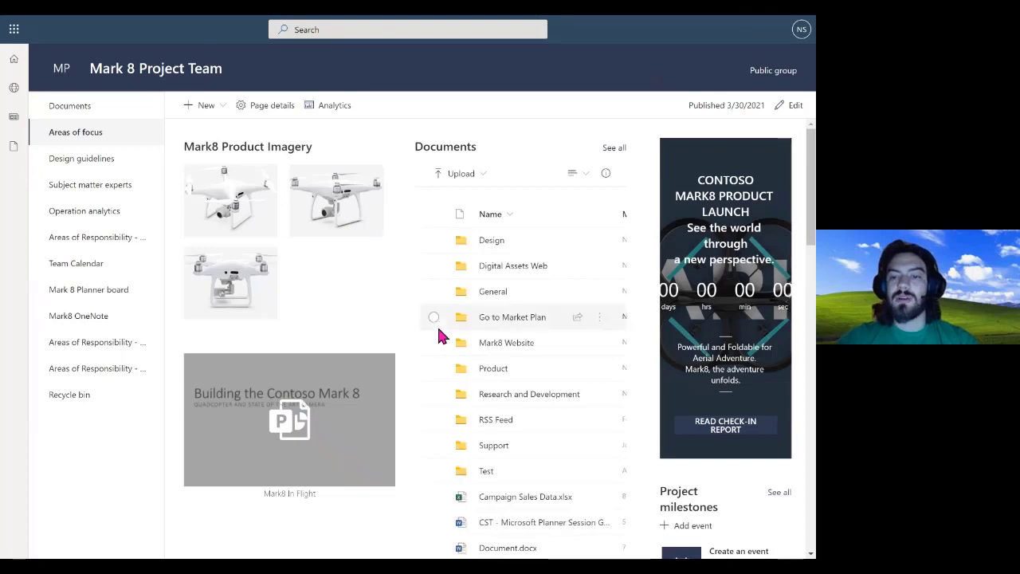
pyautogui.scroll(-5, 438, 329)
pyautogui.scroll(5, 438, 329)
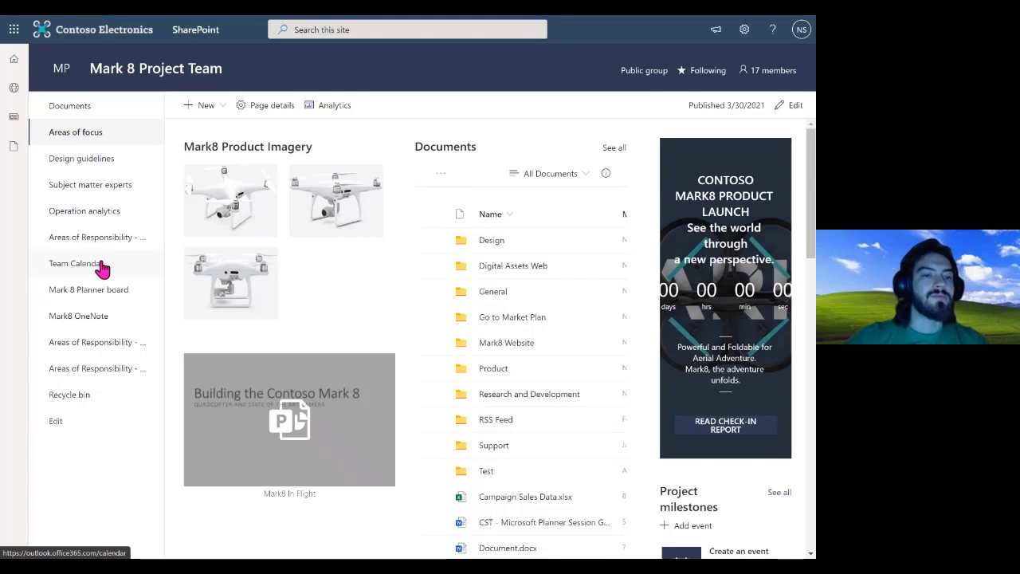
pyautogui.click(77, 263)
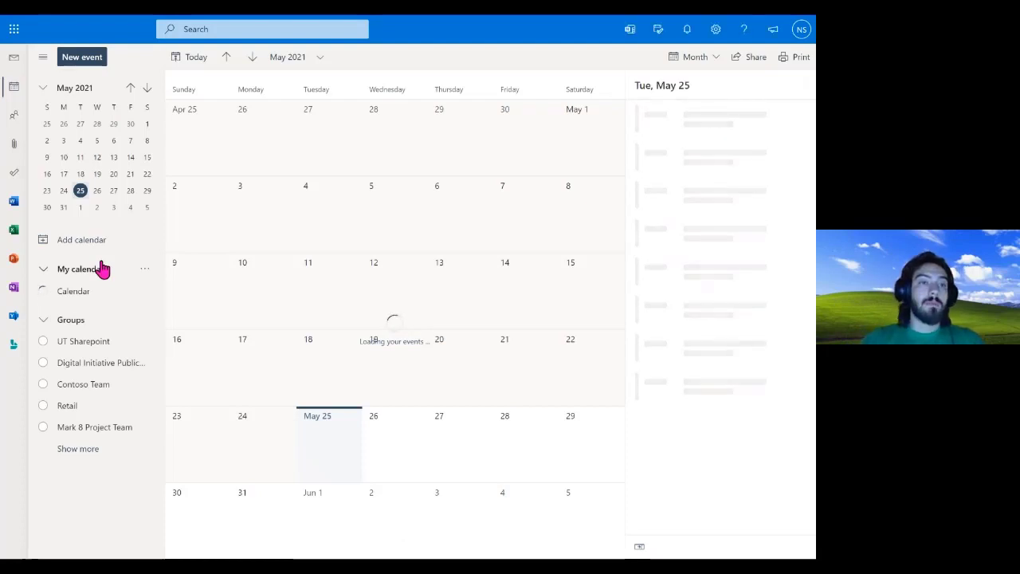
# Glance at Outlook mail and browser history, then return to The Landing via the Contoso Electronics logo
pyautogui.click(13, 68)
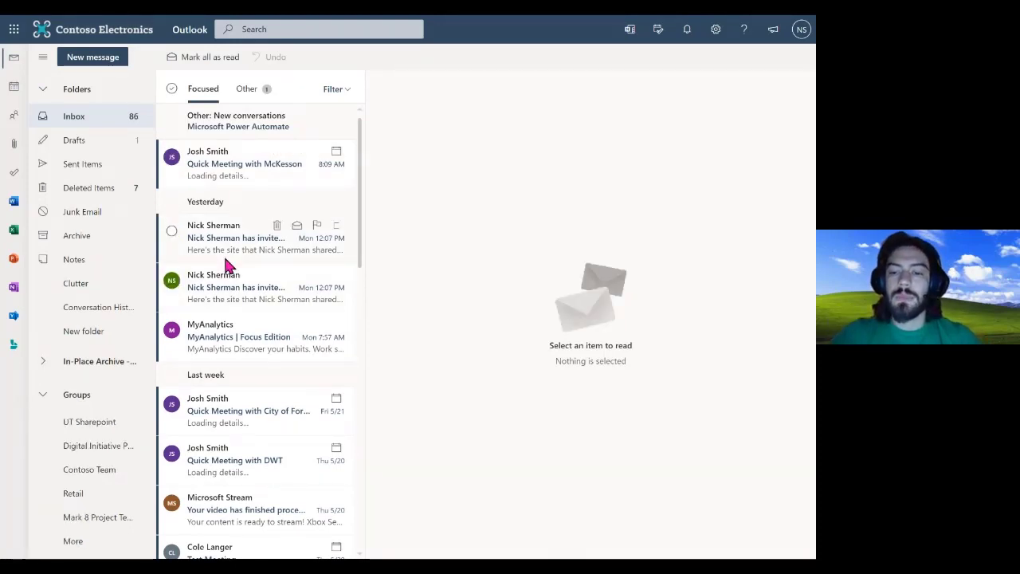
pyautogui.press('F11')
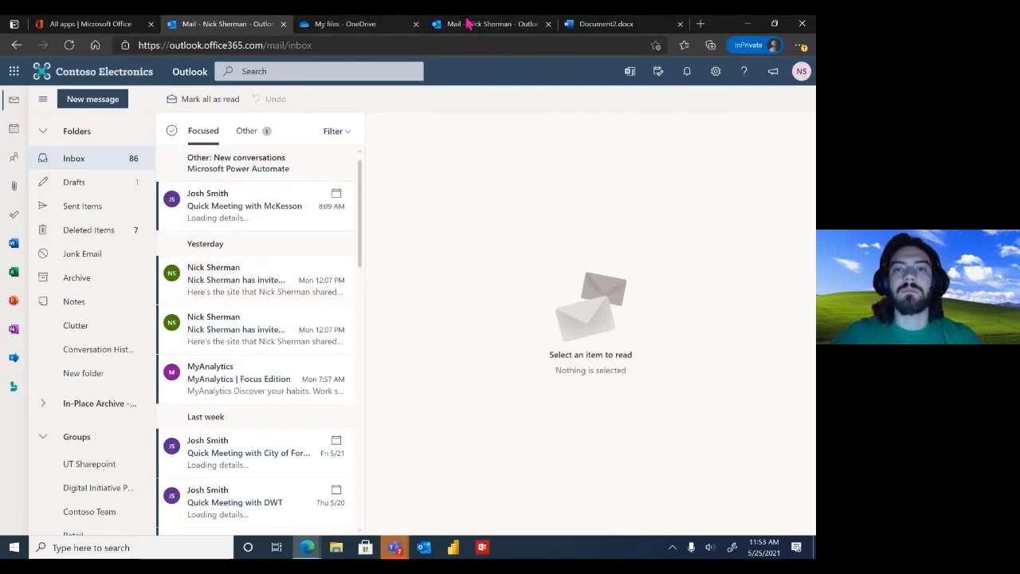
pyautogui.click(16, 46)
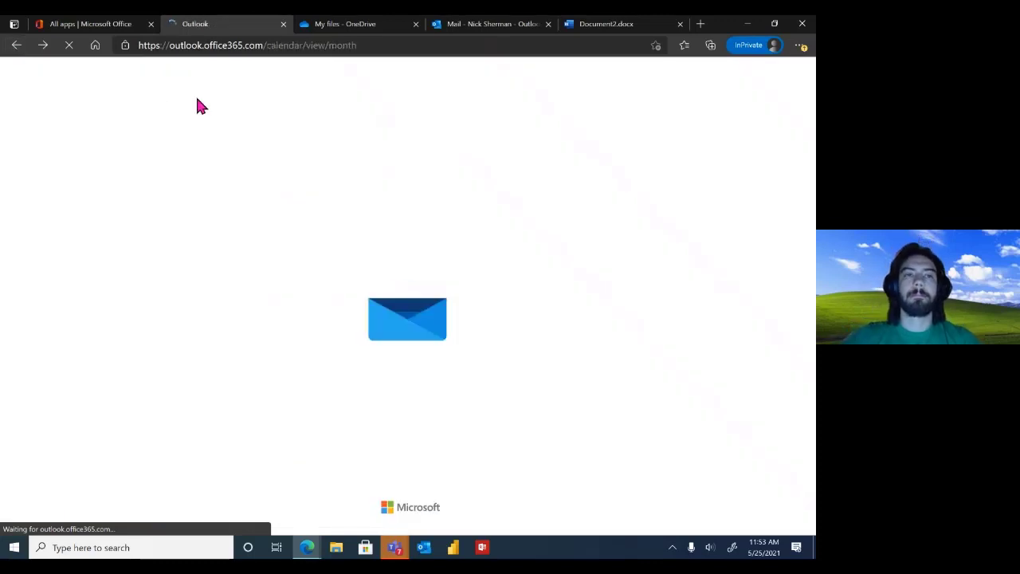
pyautogui.click(17, 46)
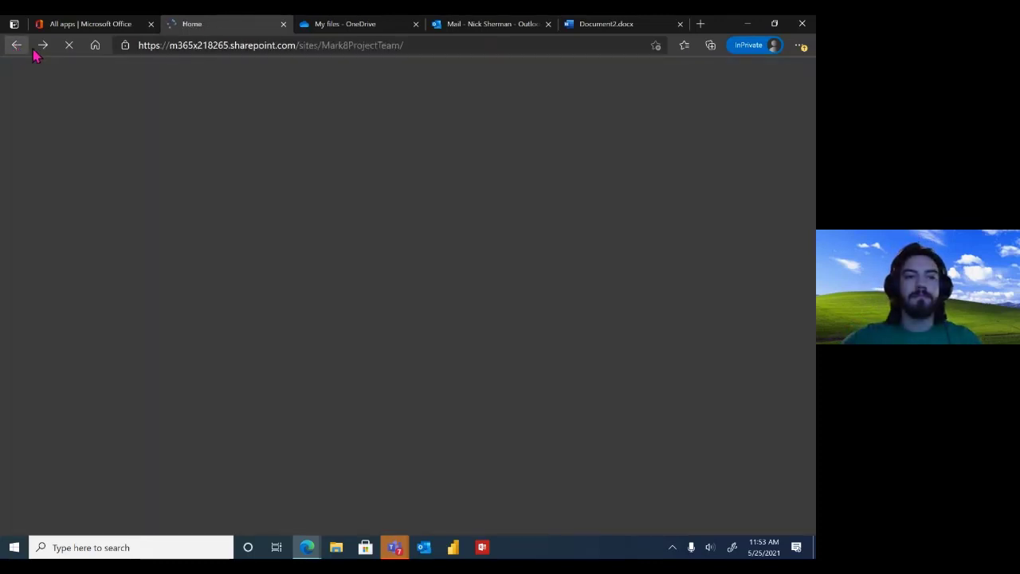
pyautogui.click(40, 48)
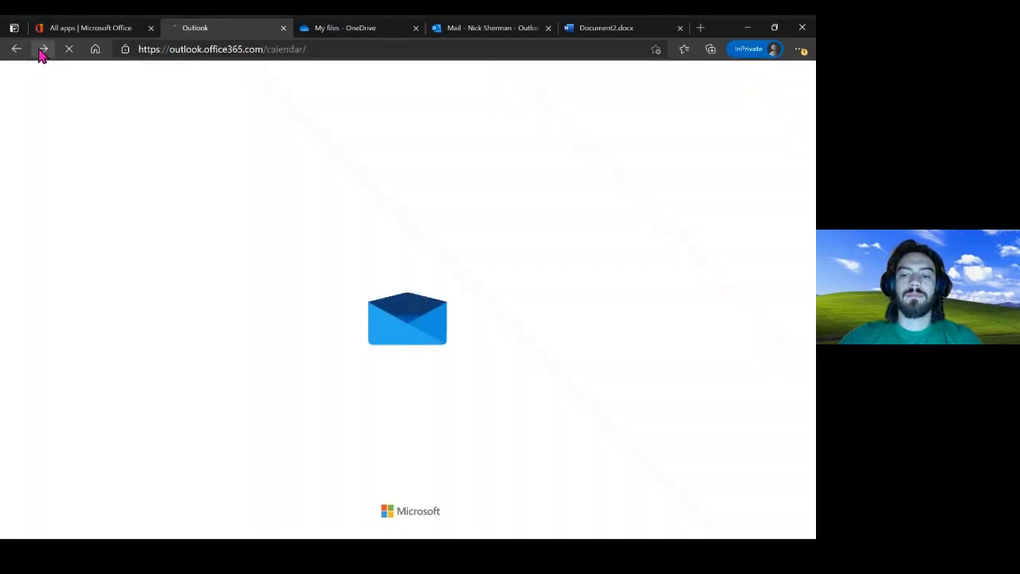
pyautogui.press('F11')
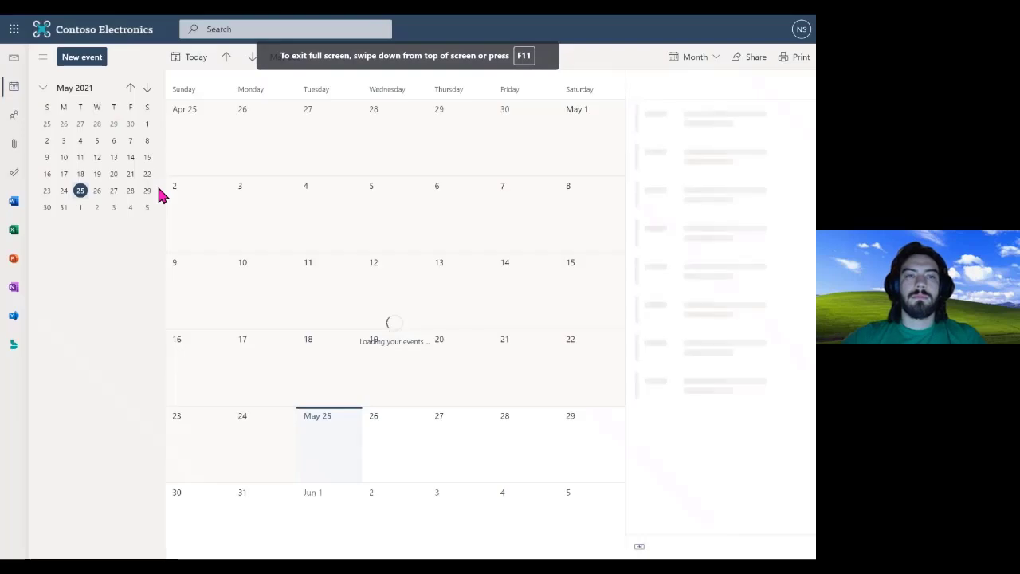
pyautogui.click(124, 35)
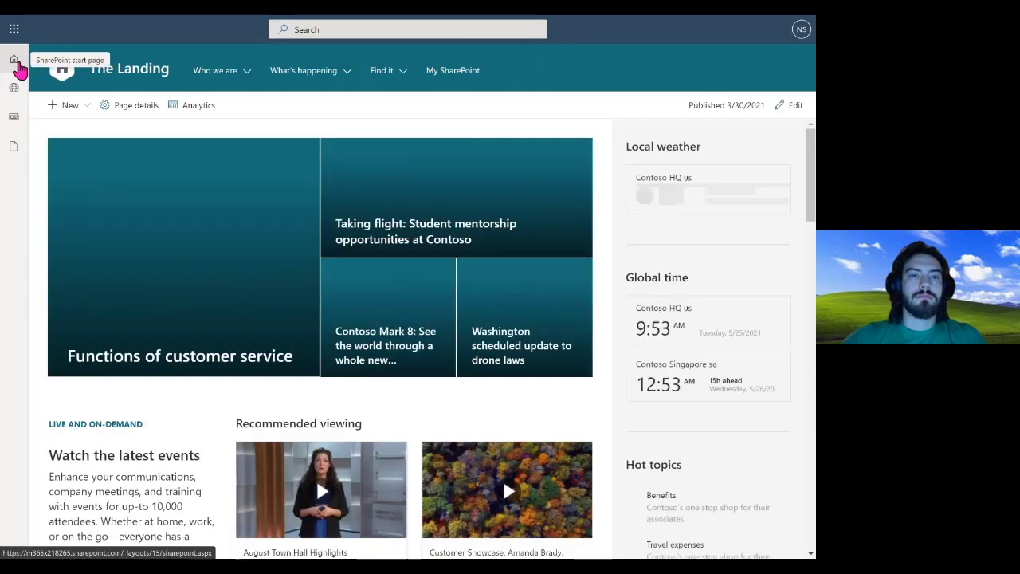
# Open the Mark 8 Project Team site from Recent on the SharePoint start page
pyautogui.click(16, 64)
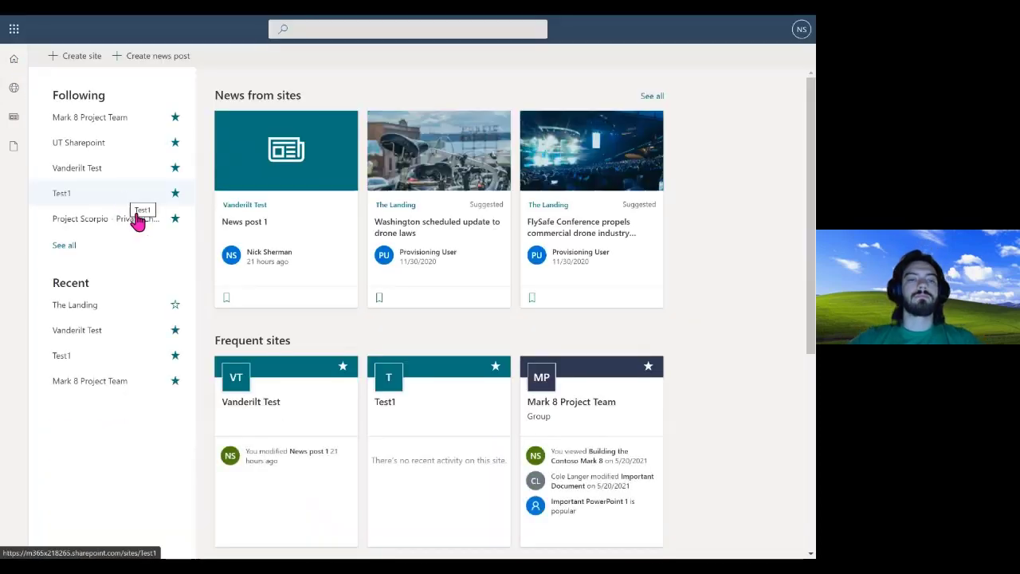
pyautogui.click(85, 385)
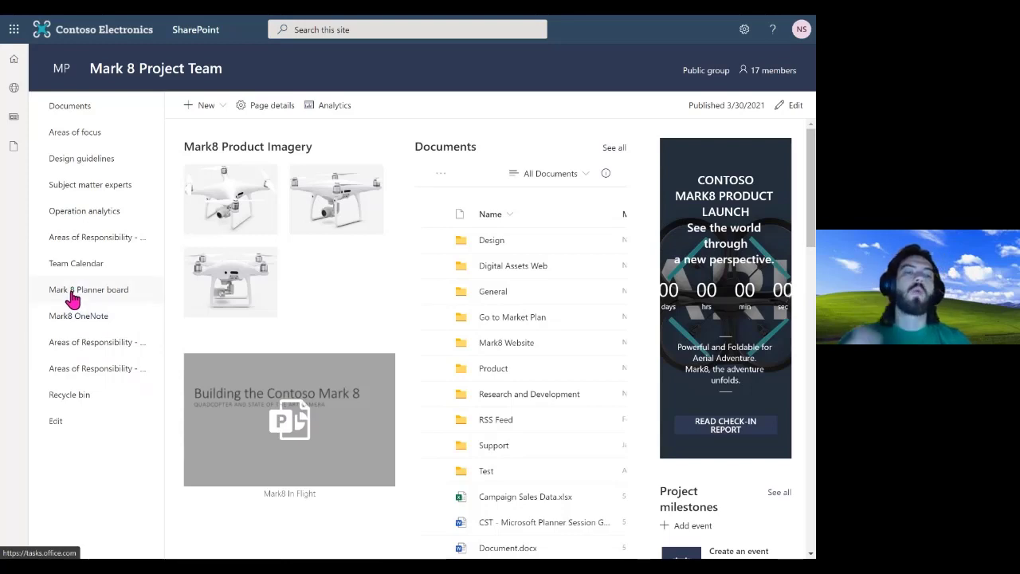
# Open the Mark 8 Planner board, review the Planner hub's plans, then return to The Landing
pyautogui.click(72, 296)
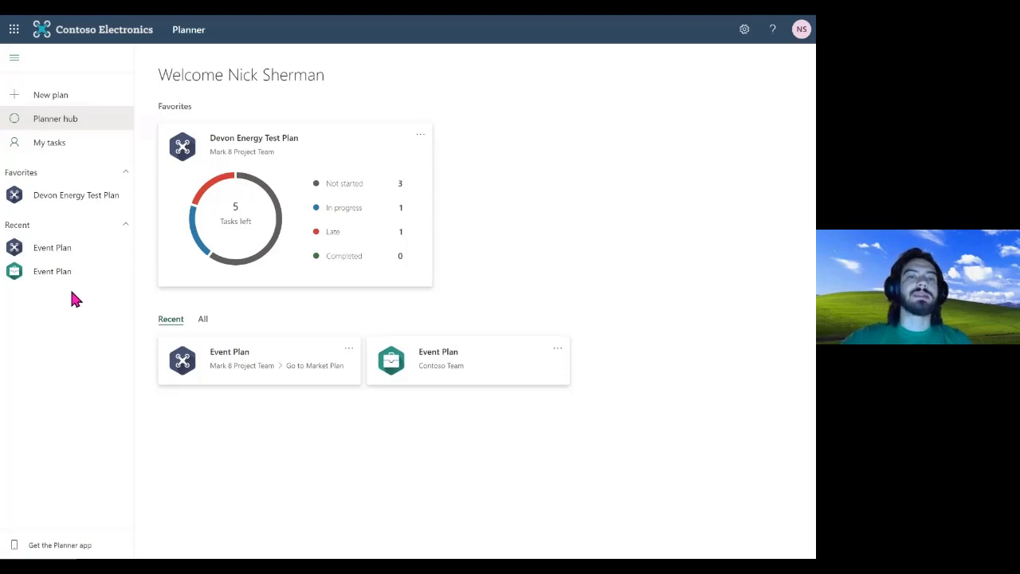
pyautogui.moveTo(193, 240)
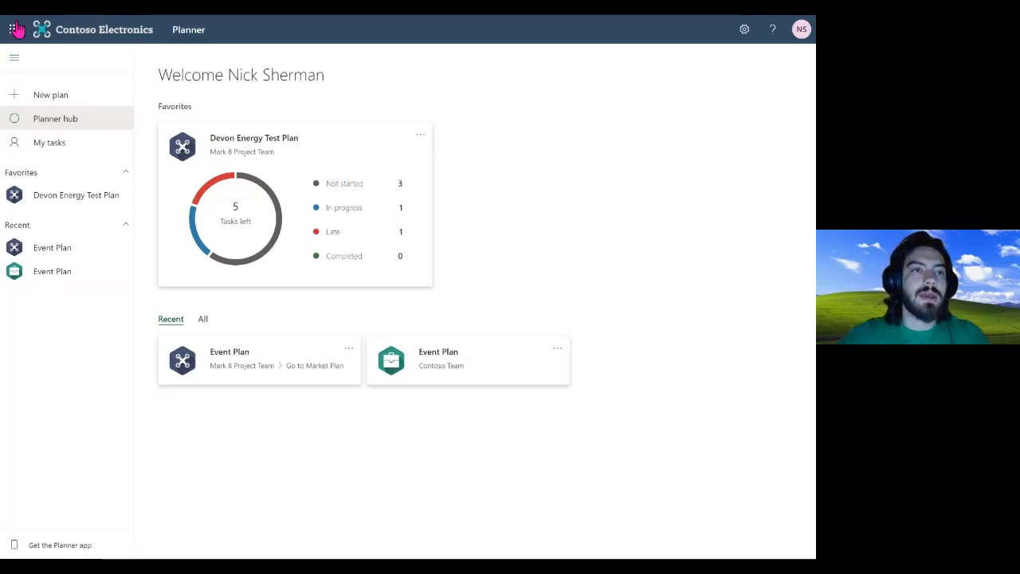
pyautogui.click(190, 36)
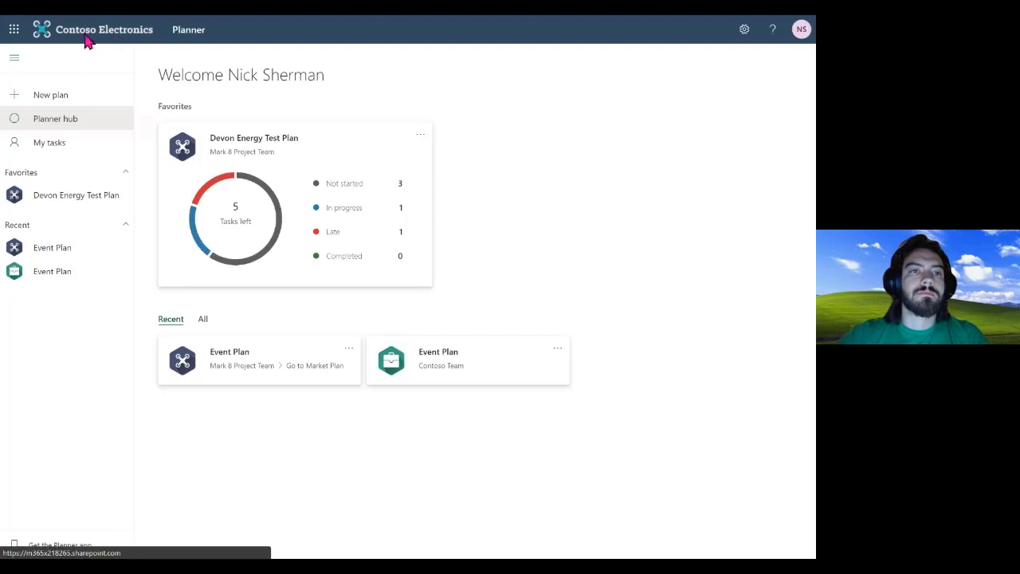
pyautogui.click(88, 42)
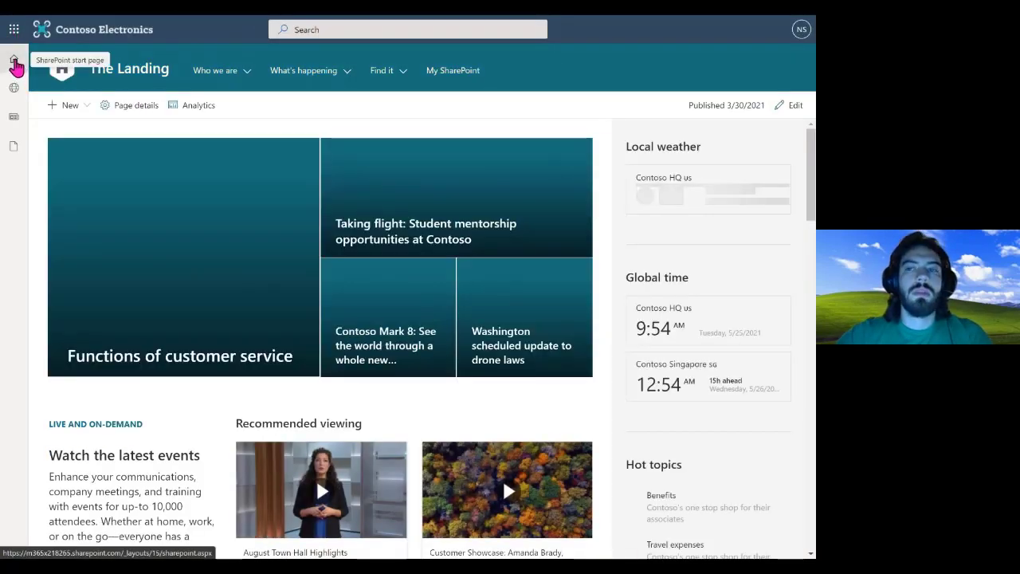
# Reopen the Mark 8 Project Team Documents library and add it as a shortcut to OneDrive
pyautogui.click(15, 62)
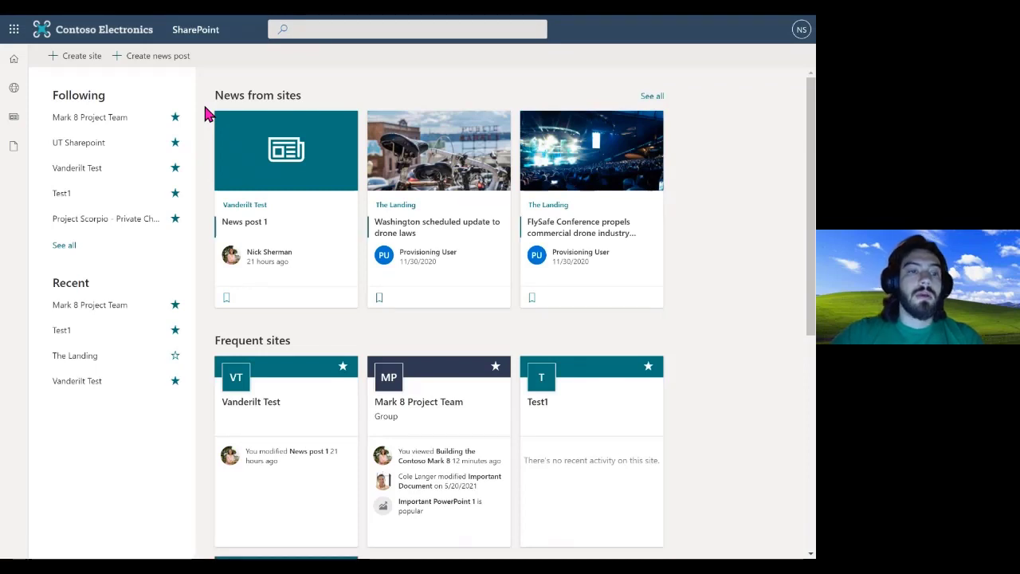
pyautogui.click(106, 310)
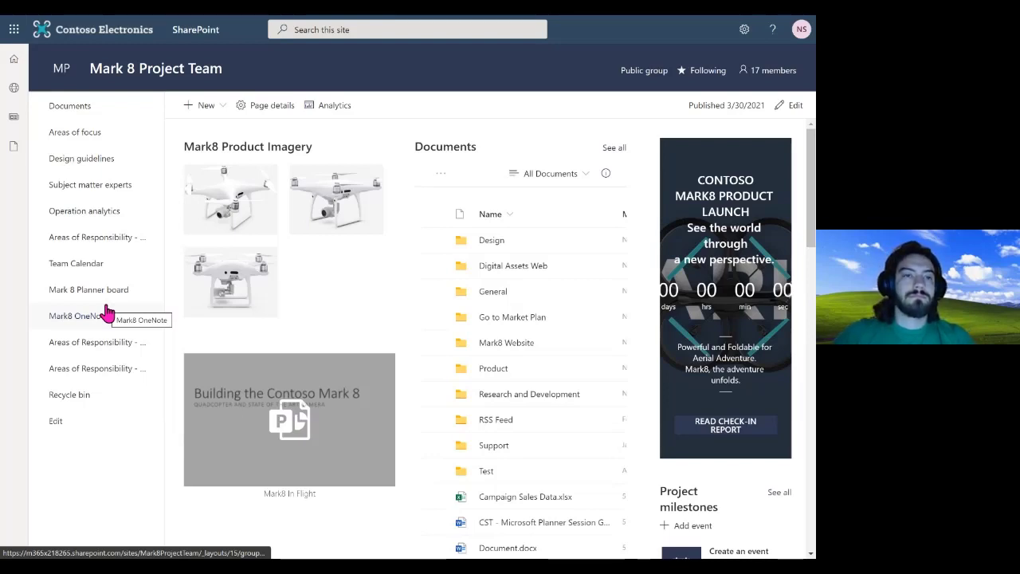
pyautogui.click(74, 111)
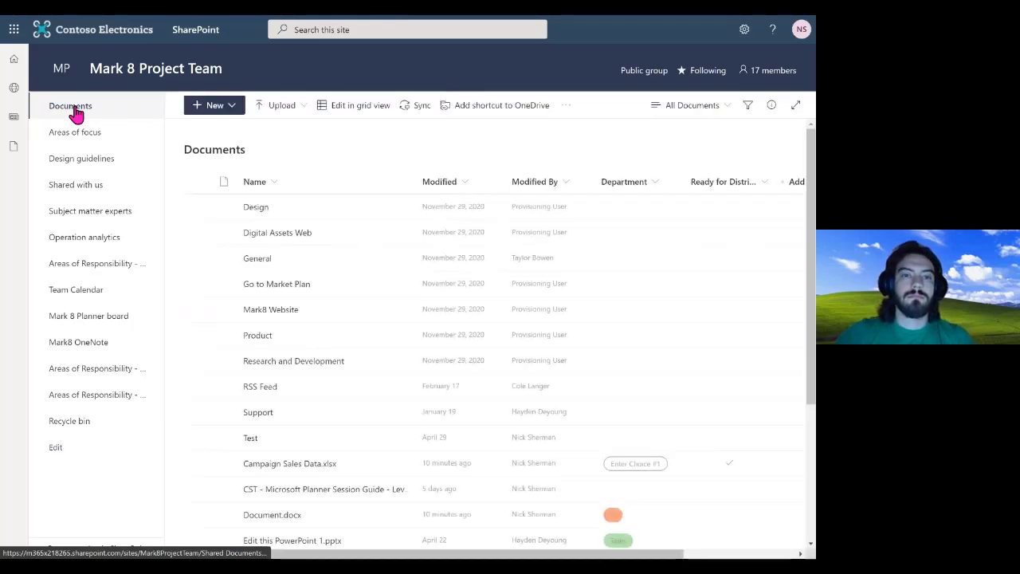
pyautogui.click(497, 112)
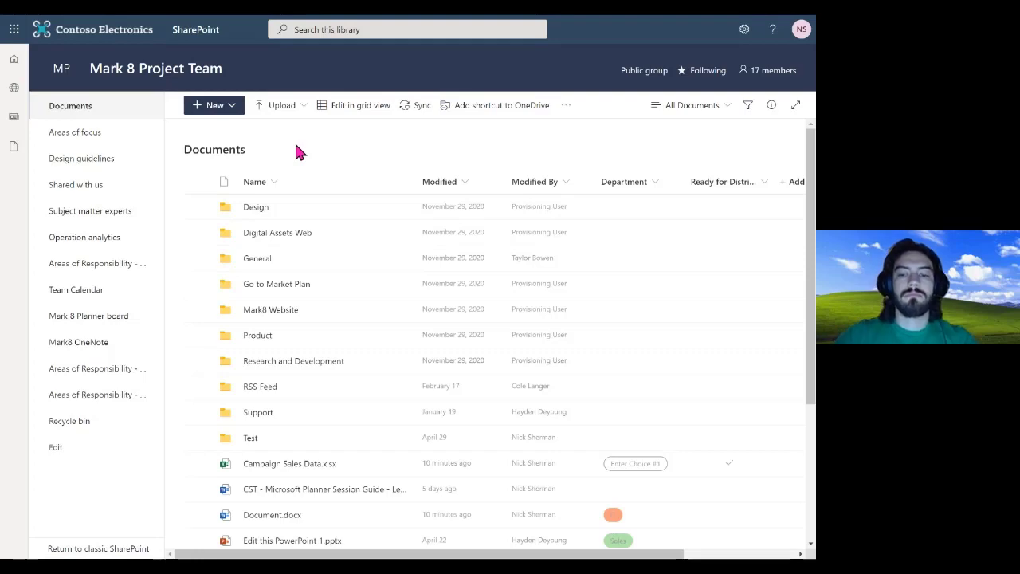
pyautogui.press('F11')
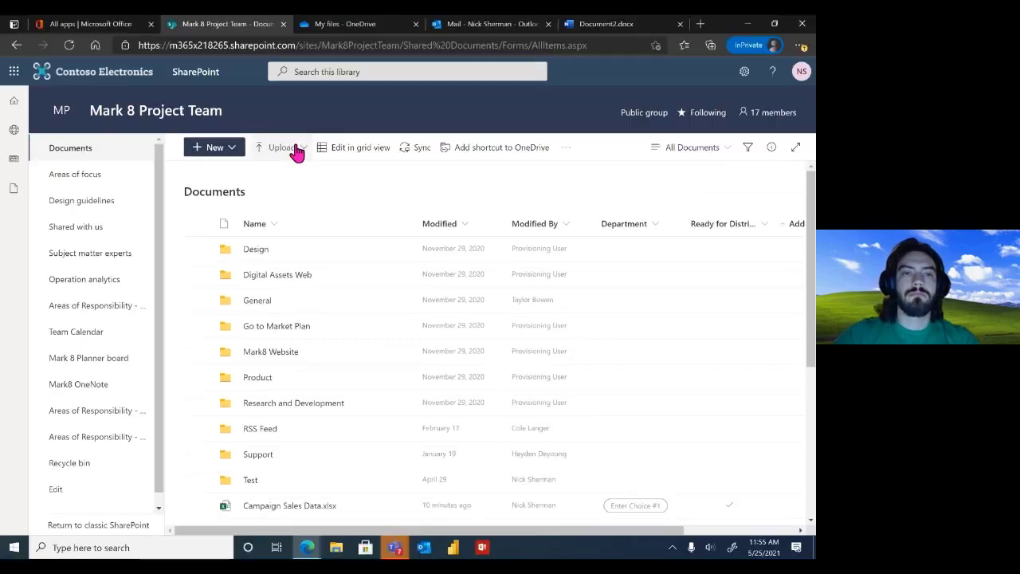
# Select the Documents shortcut in OneDrive My files, then open File Explorer with Win+E
pyautogui.click(371, 24)
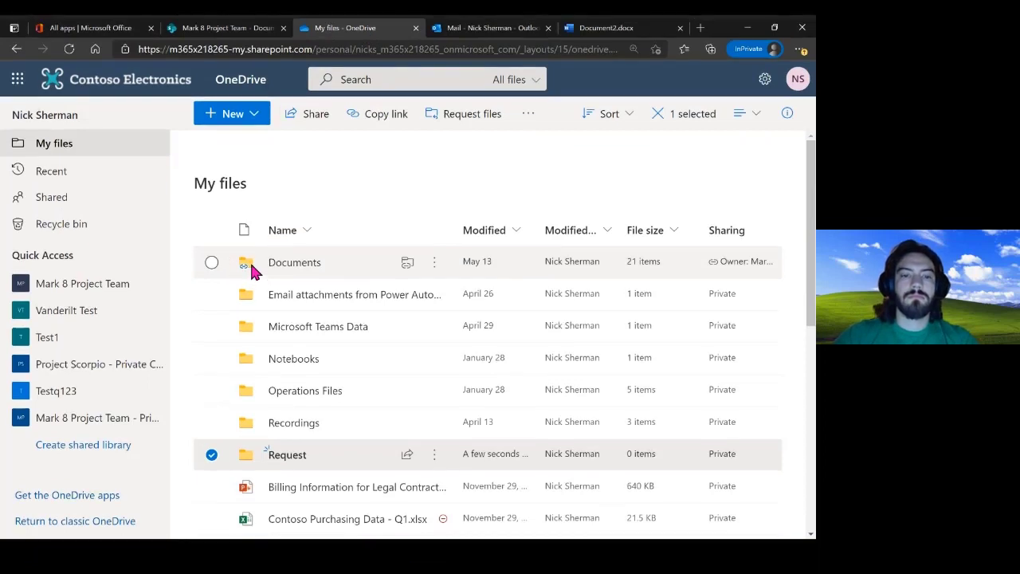
pyautogui.press('F11')
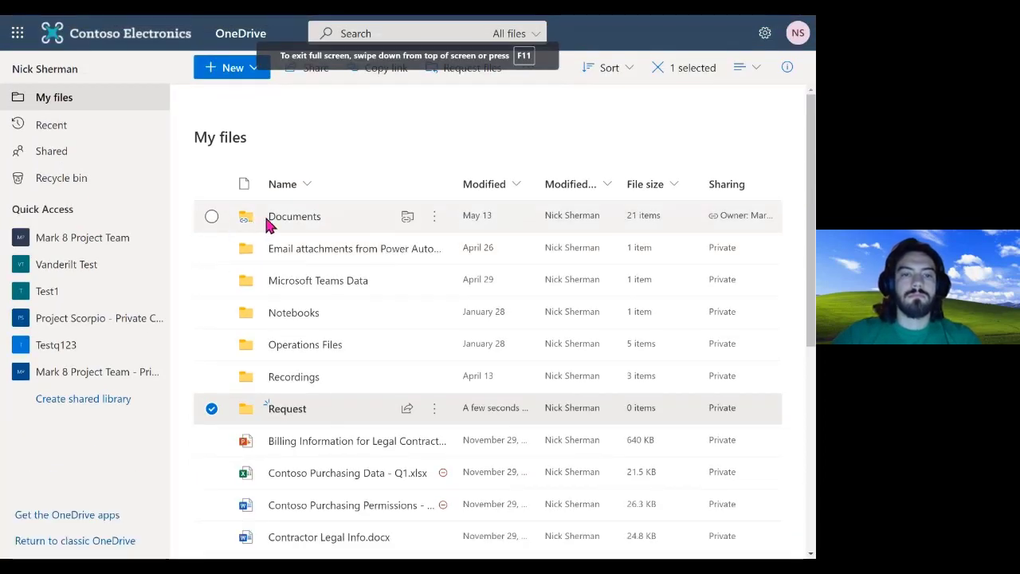
pyautogui.click(255, 226)
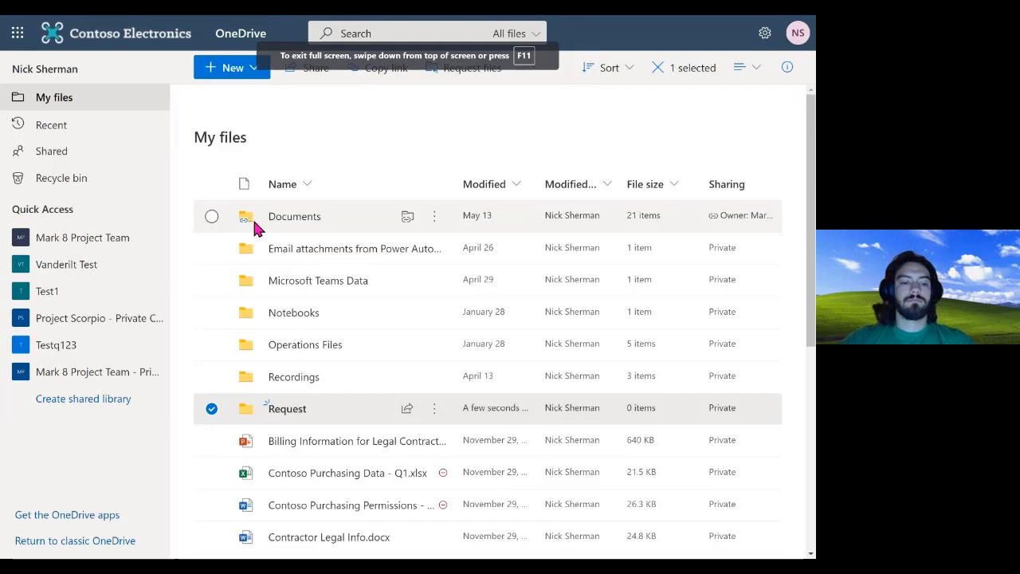
pyautogui.press('super')
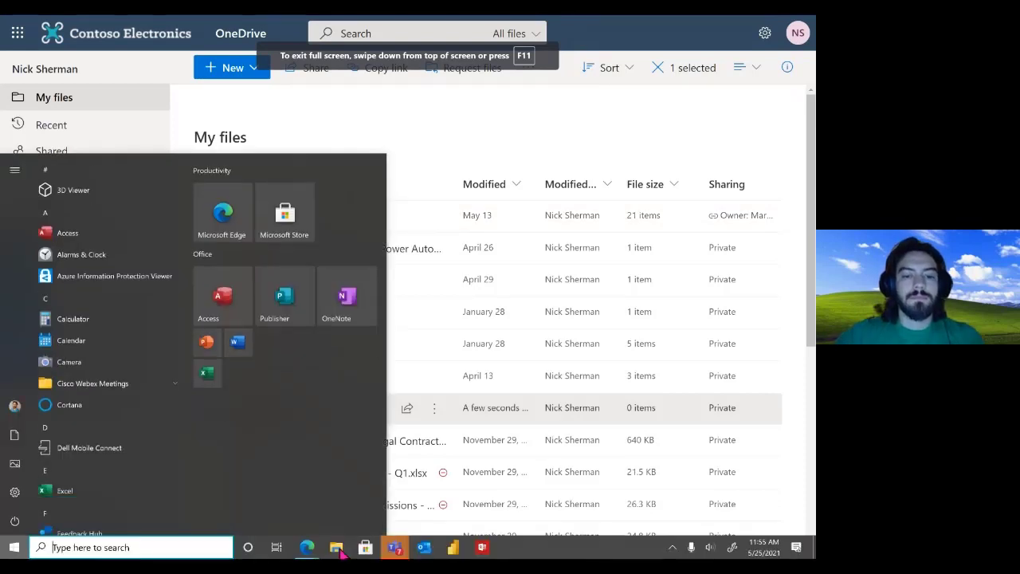
pyautogui.press('Escape')
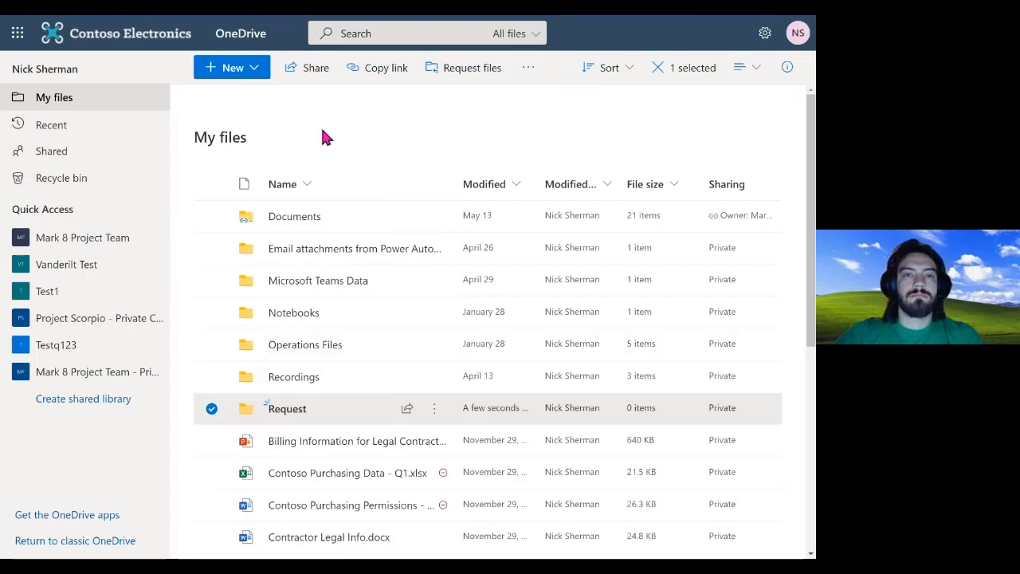
pyautogui.press('super+e')
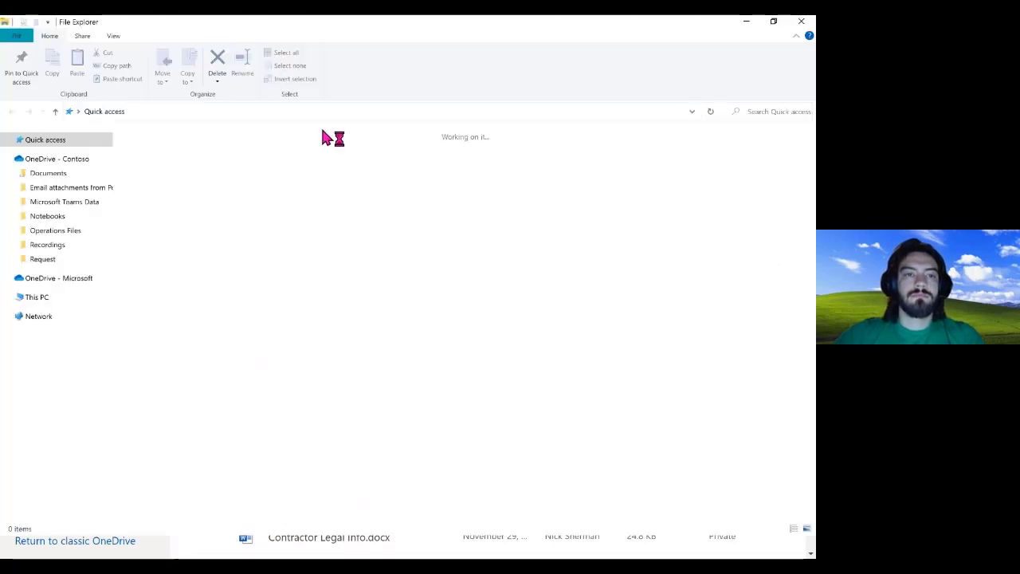
# View the synced OneDrive - Contoso folder, then switch back to the Mark 8 Project Team browser tab
pyautogui.click(58, 162)
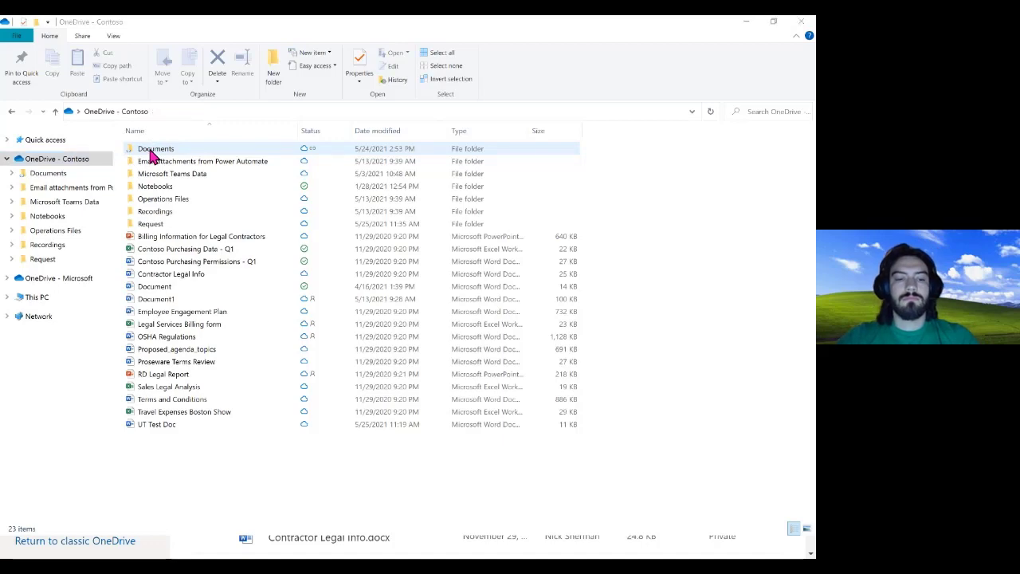
pyautogui.press('super')
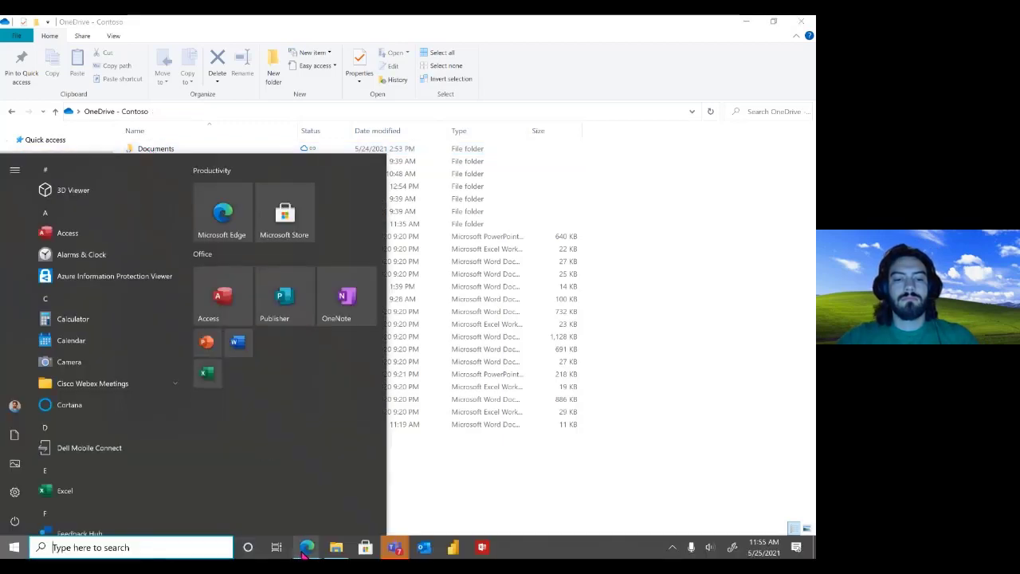
pyautogui.moveTo(306, 550)
pyautogui.click(355, 514)
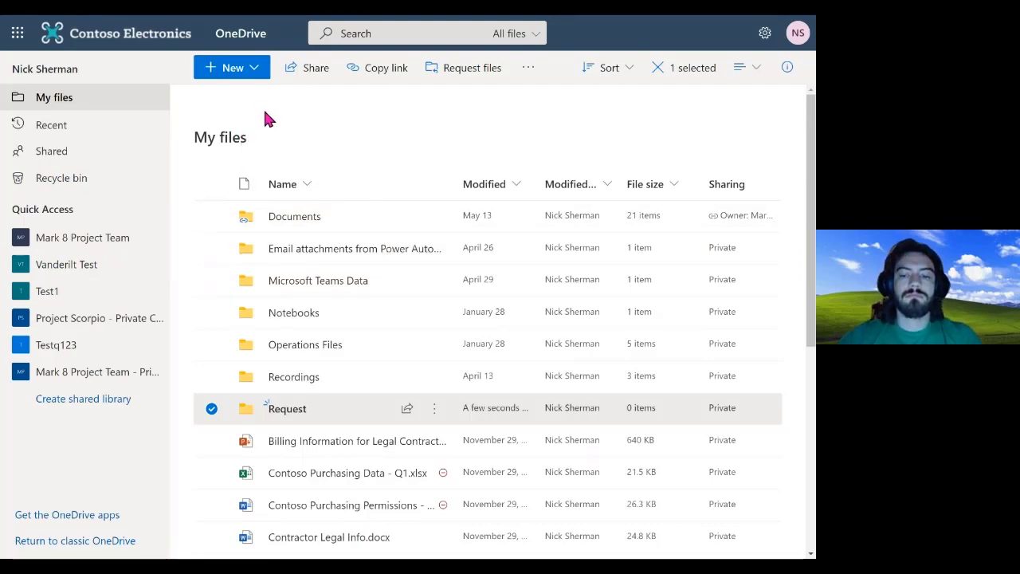
pyautogui.press('F11')
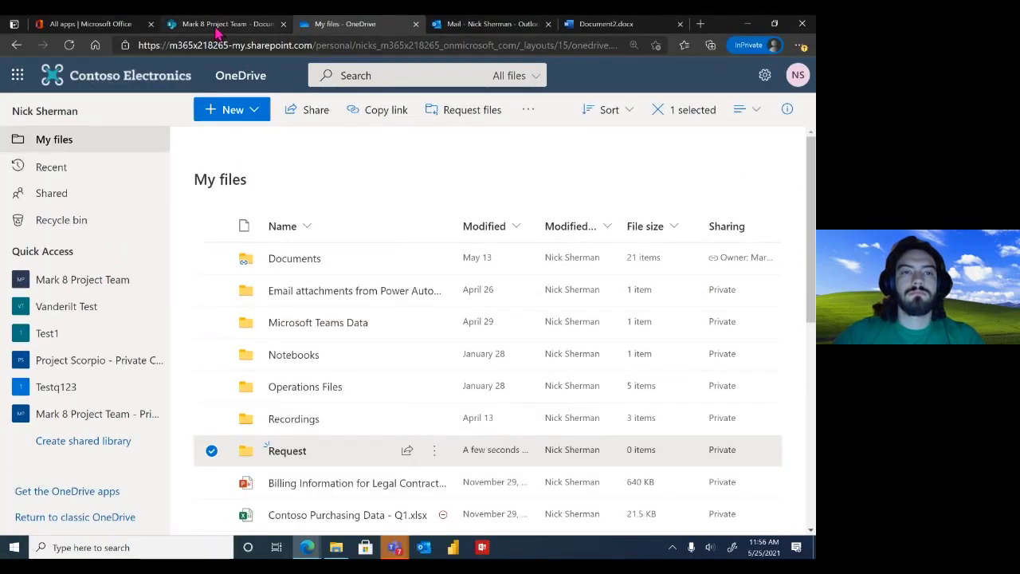
pyautogui.click(217, 25)
pyautogui.press('F11')
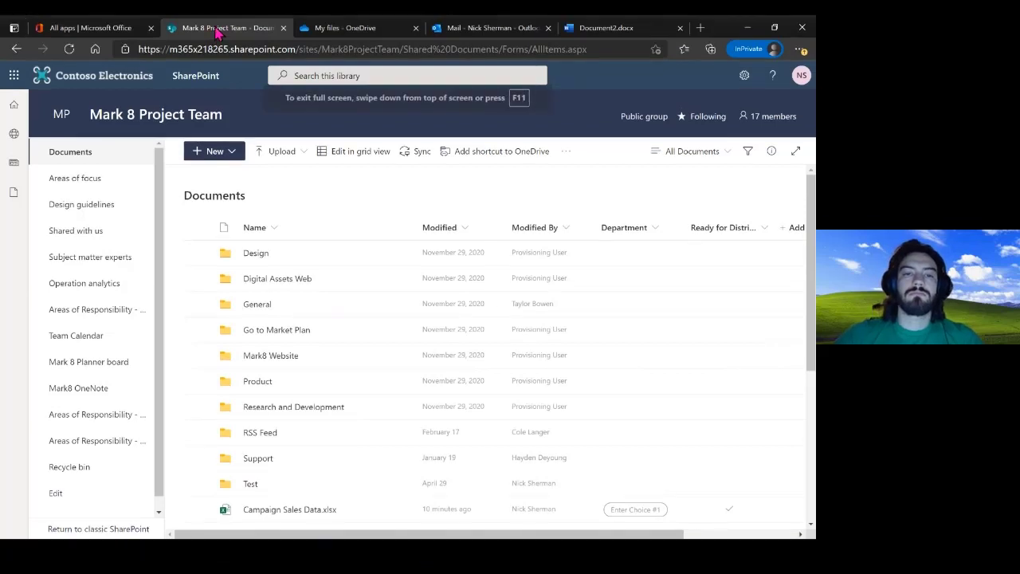